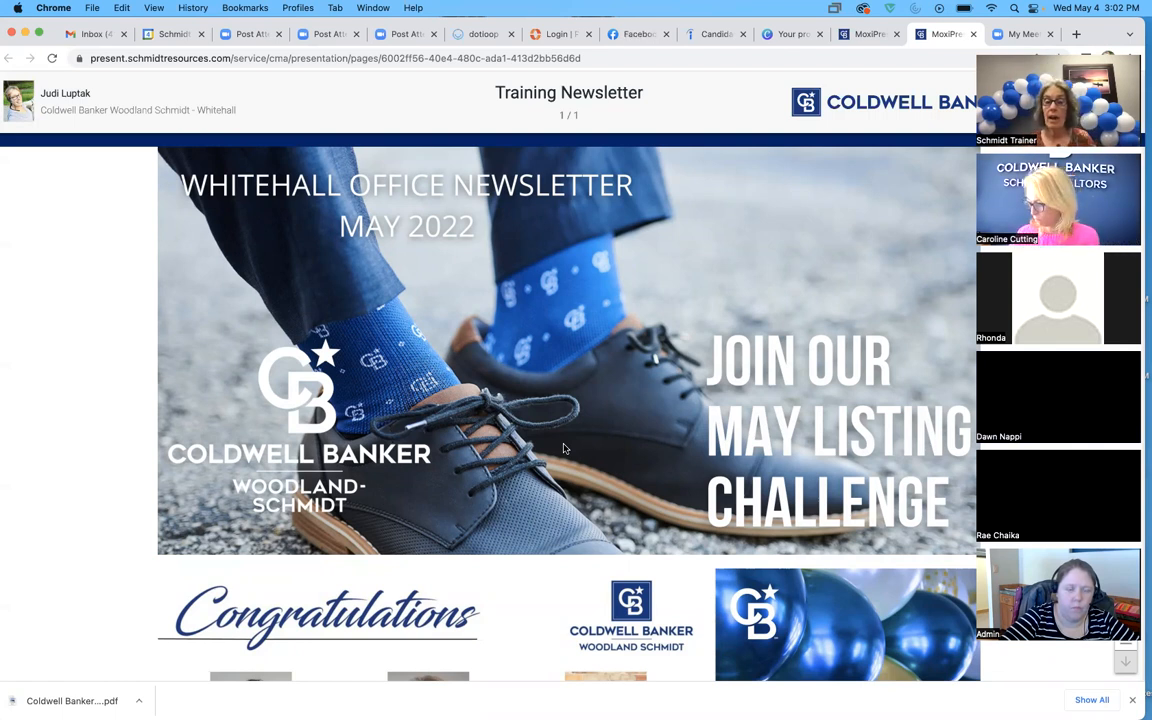
# Review the Training Newsletter from its banner through the congratulations, Moxi Minute, floor calendar, comic break and CB University sections
pyautogui.scroll(-3, 540, 420)
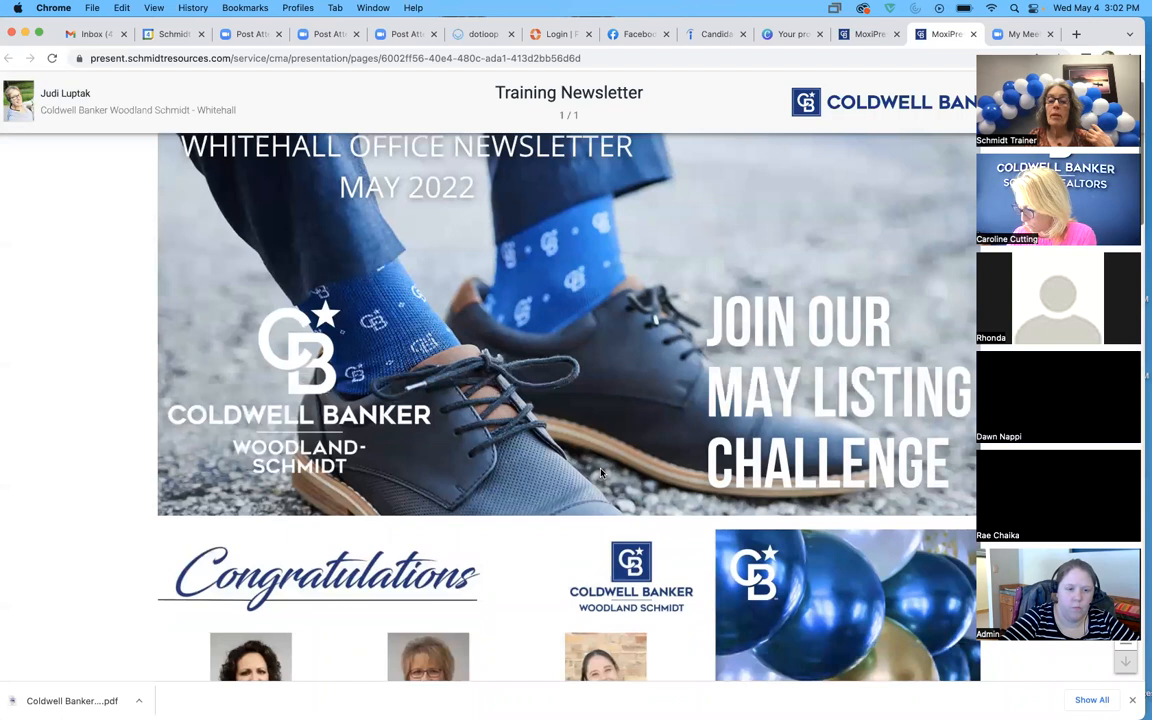
pyautogui.scroll(-3, 601, 473)
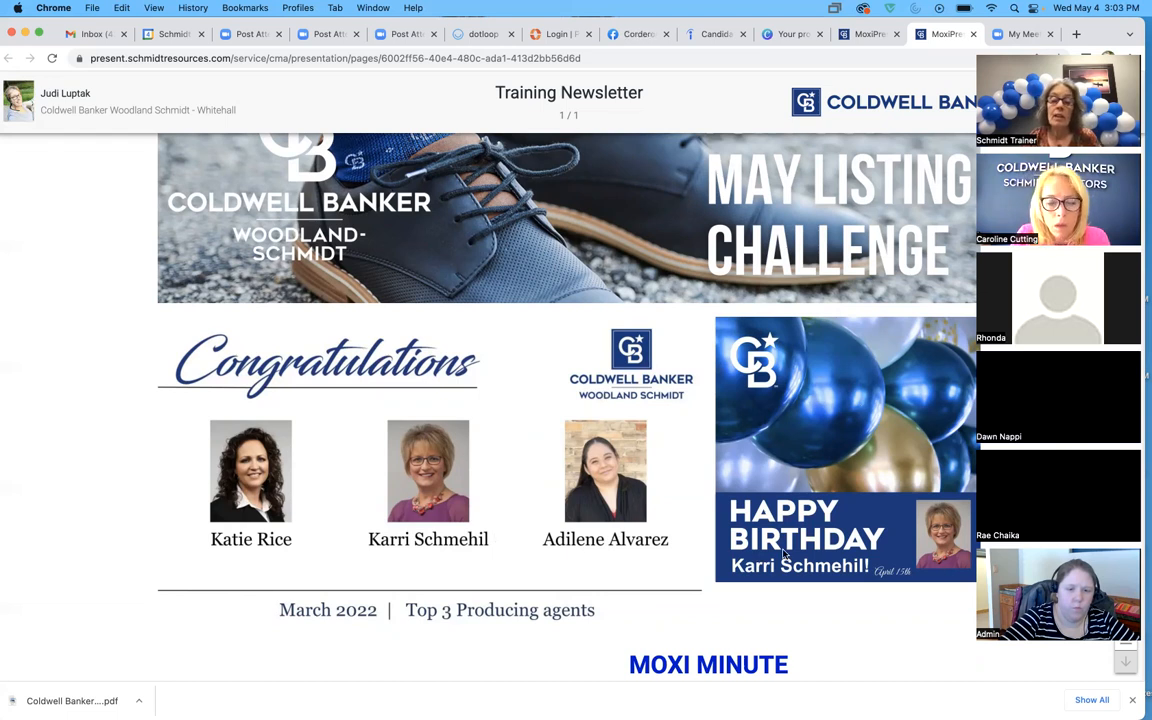
pyautogui.scroll(-2, 783, 554)
pyautogui.scroll(-5, 783, 554)
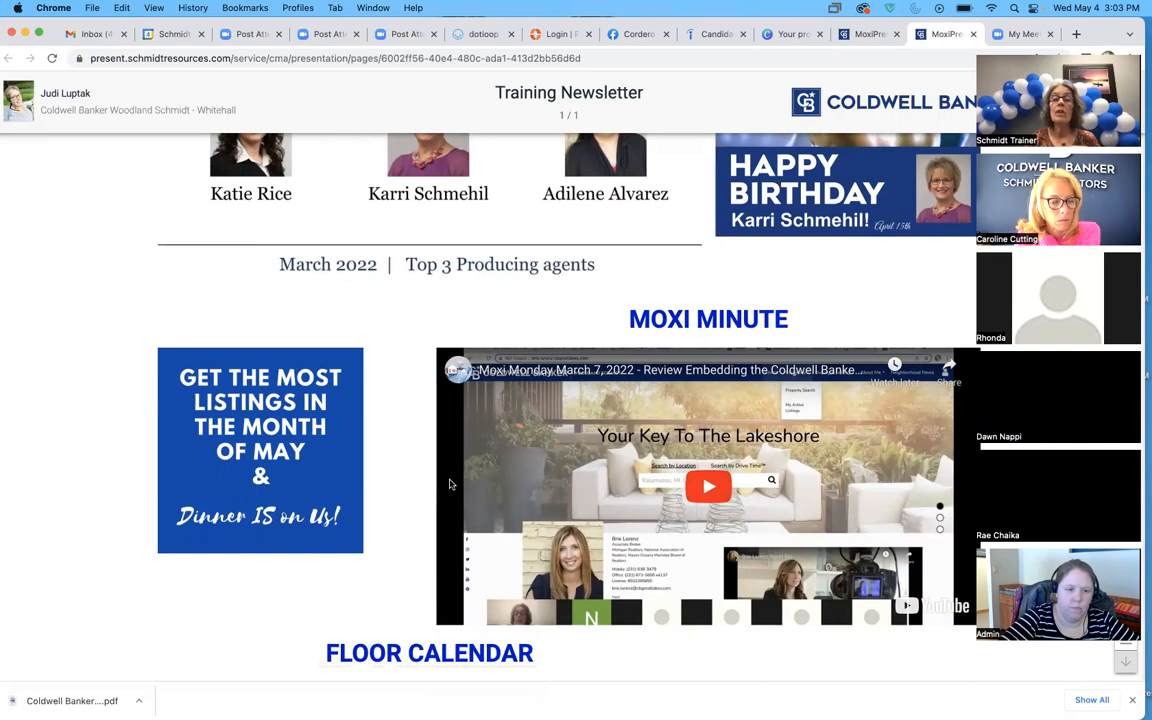
pyautogui.scroll(-2, 550, 519)
pyautogui.scroll(-10, 550, 519)
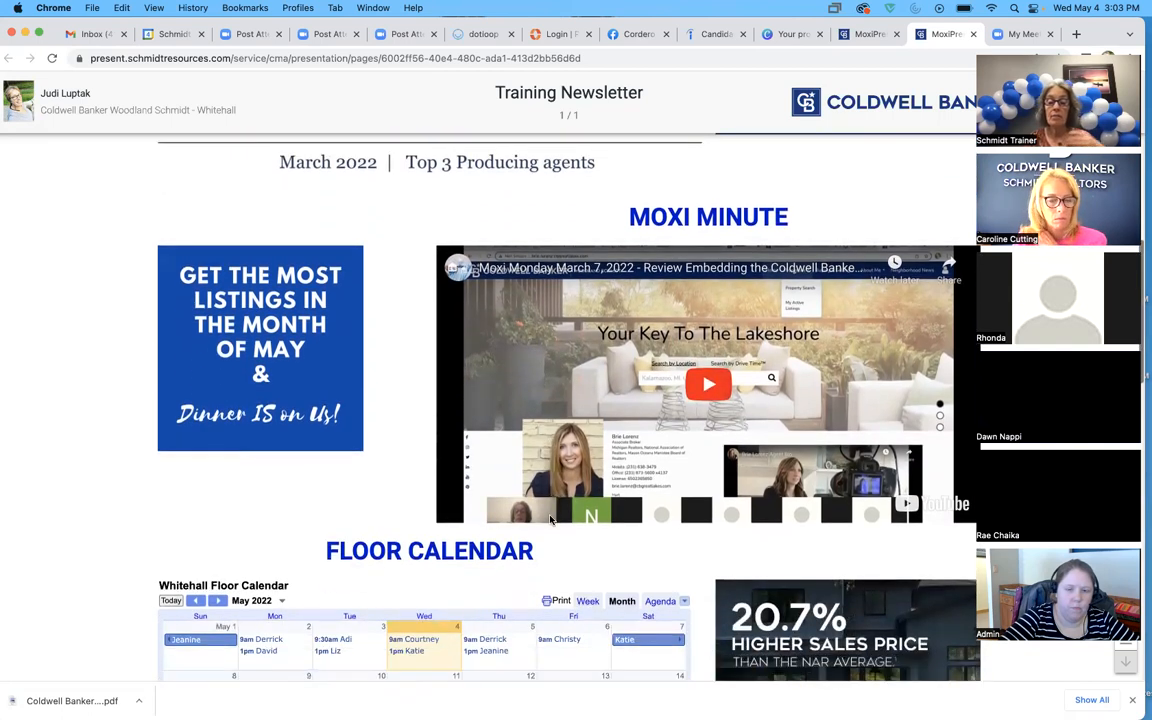
pyautogui.scroll(-1, 550, 519)
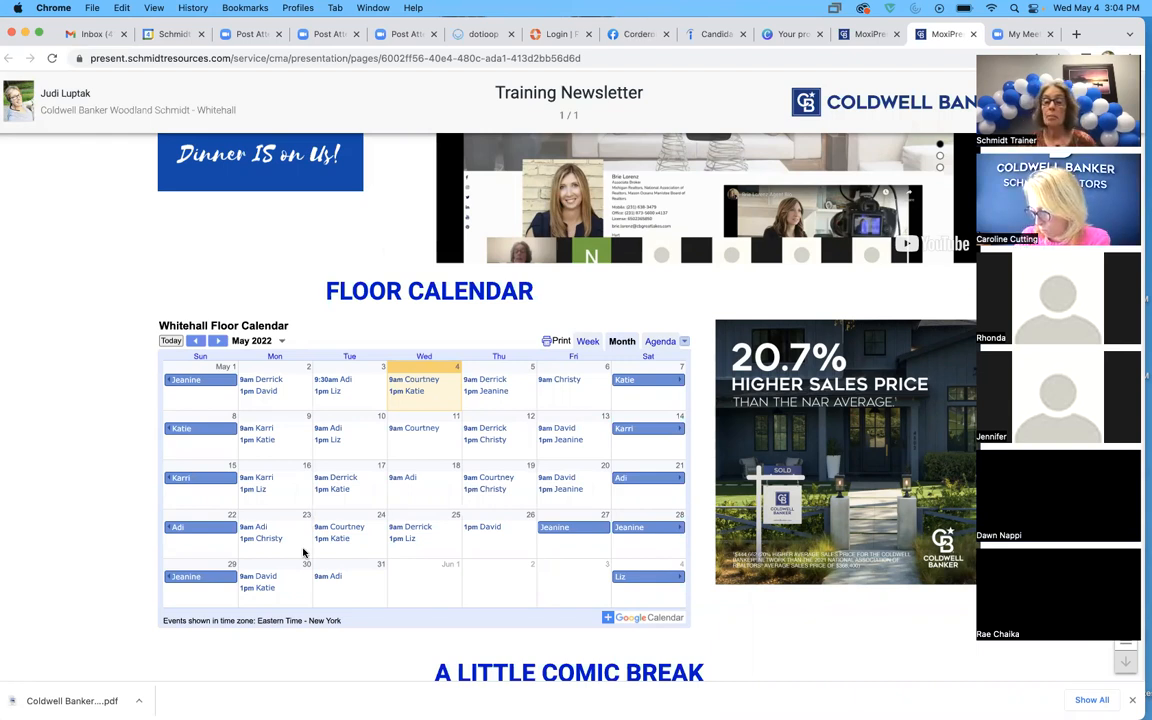
pyautogui.scroll(-3, 678, 612)
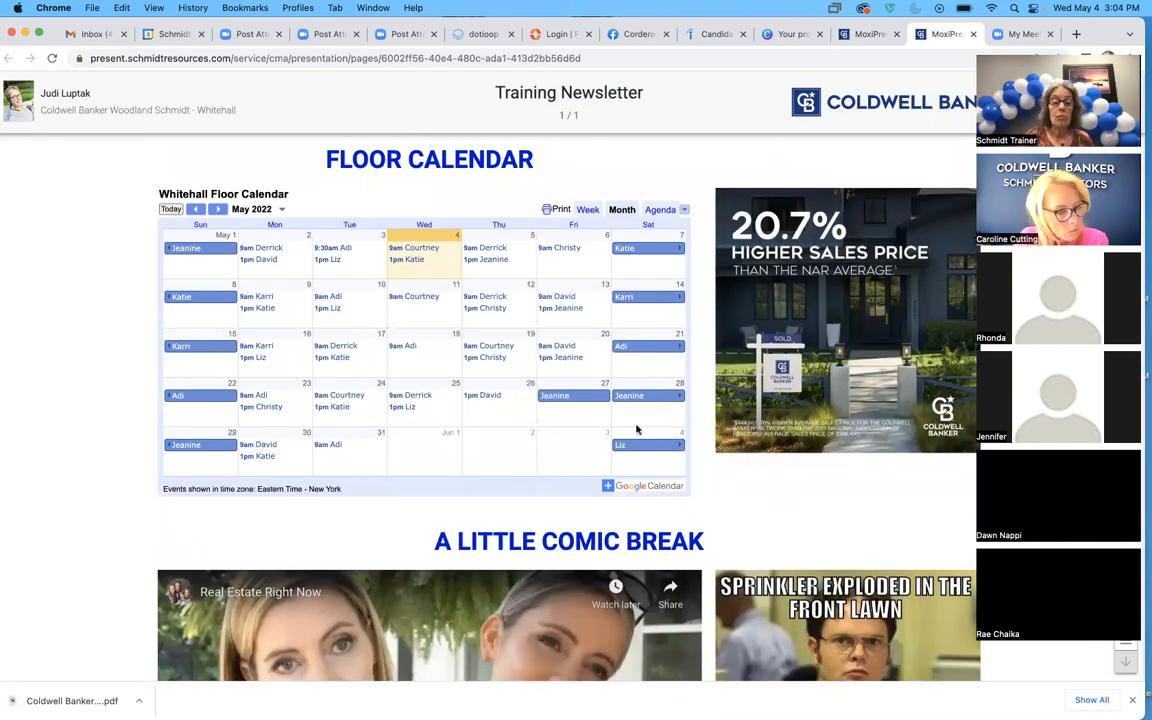
pyautogui.scroll(-5, 638, 429)
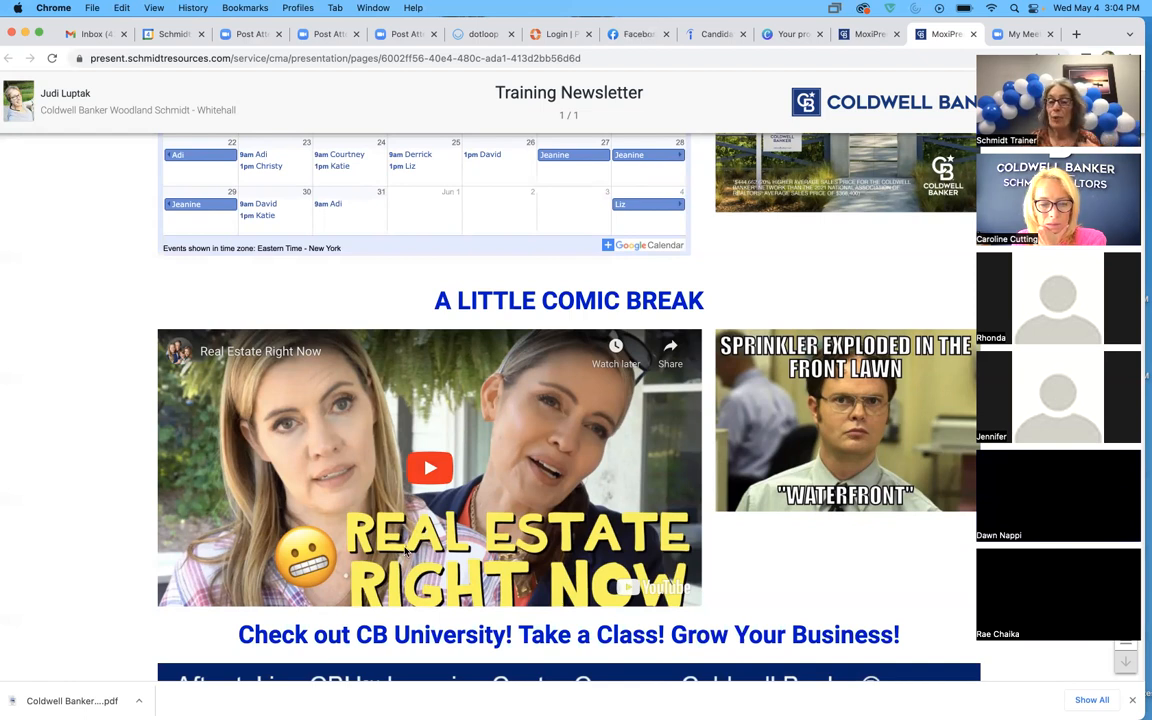
pyautogui.scroll(-3, 420, 520)
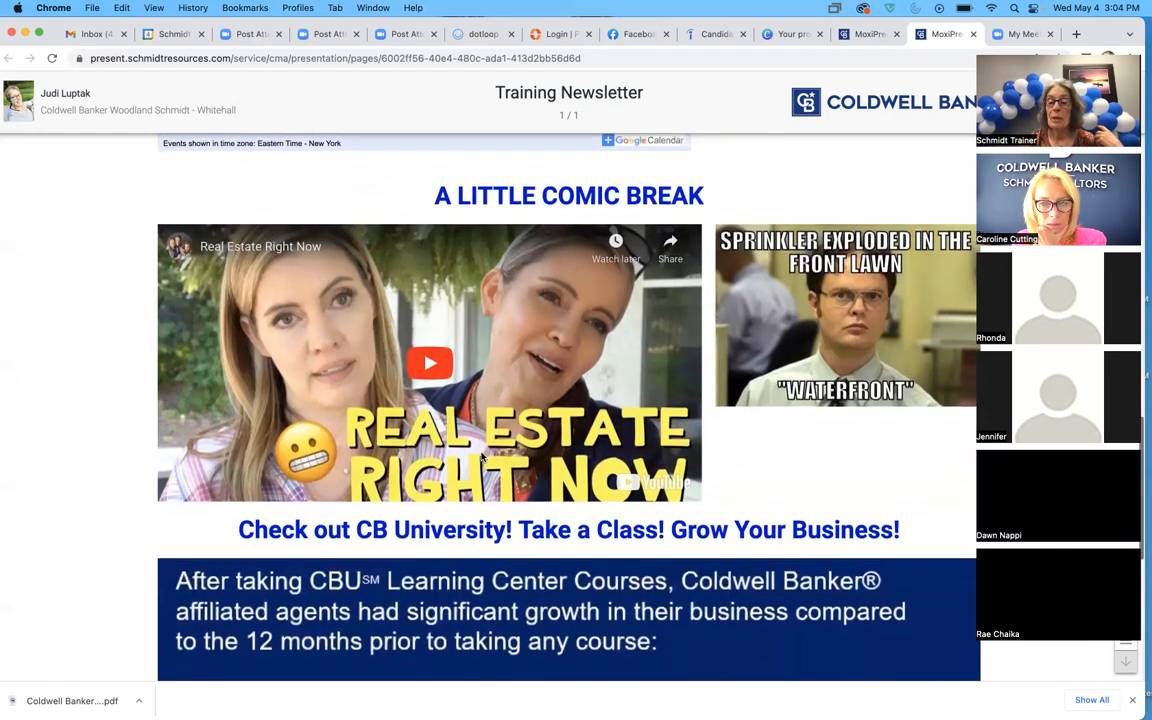
pyautogui.scroll(-5, 482, 455)
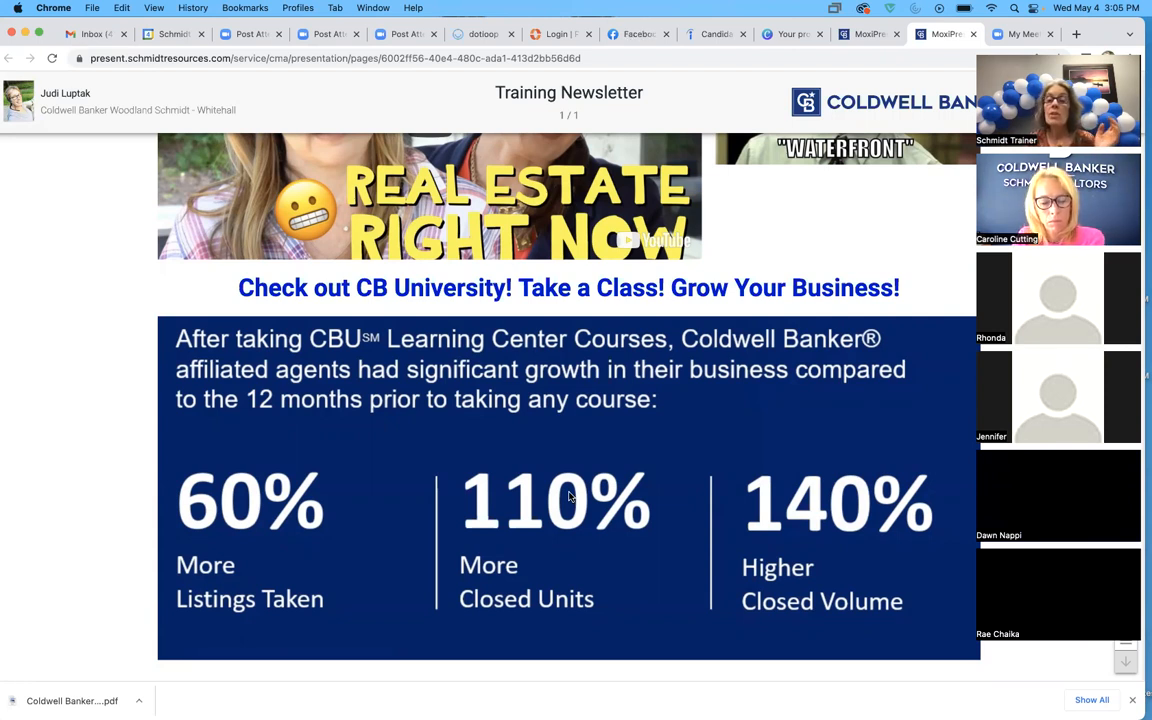
pyautogui.scroll(-5, 504, 425)
# Re-examine the newsletter's opening sections: the May listing challenge banner, top producing agents, birthday image and dinner contest graphic
pyautogui.scroll(10, 602, 457)
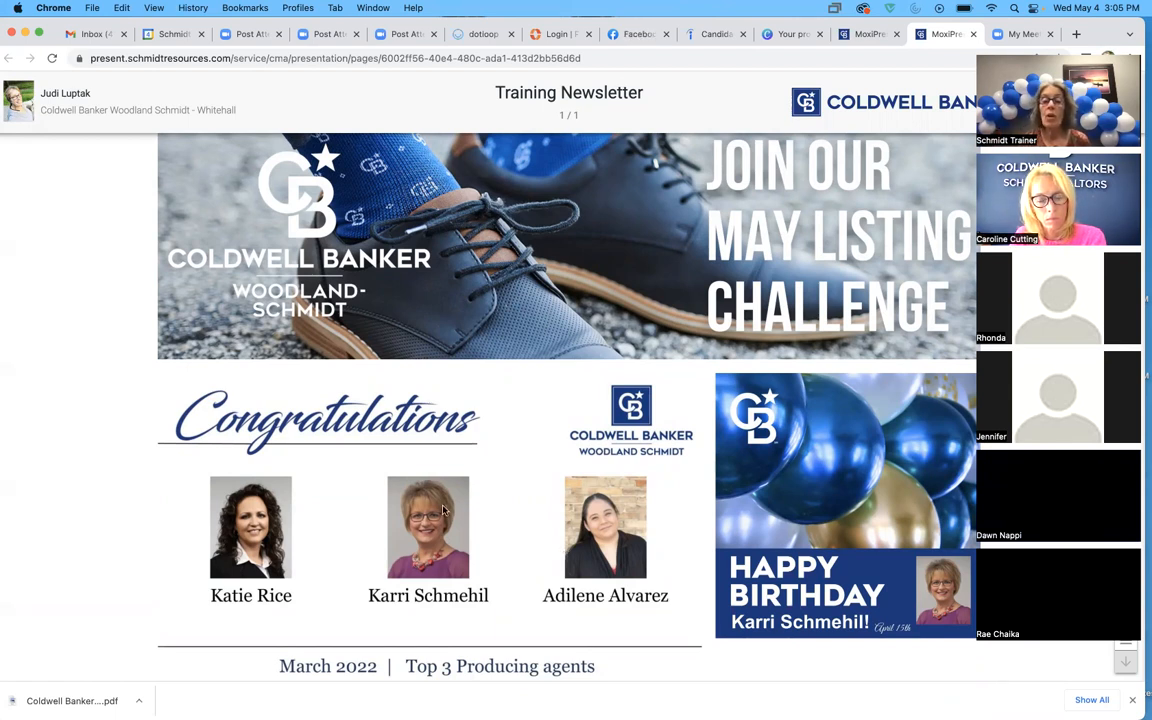
pyautogui.scroll(-5, 568, 450)
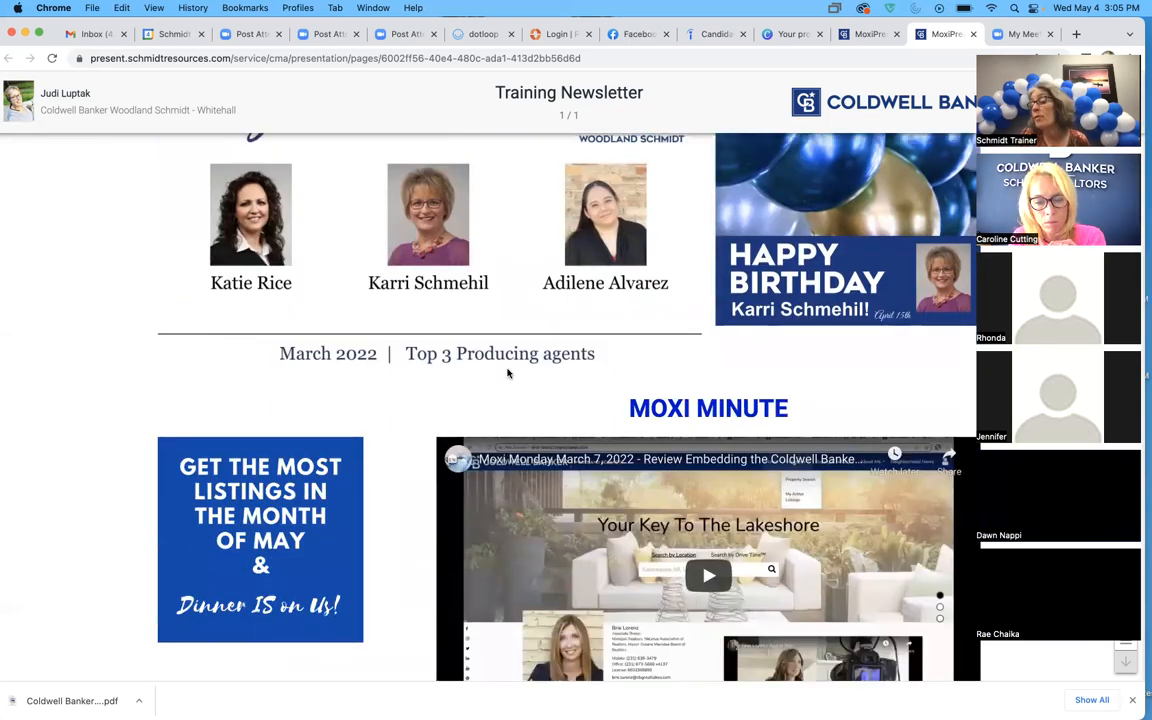
pyautogui.scroll(5, 540, 347)
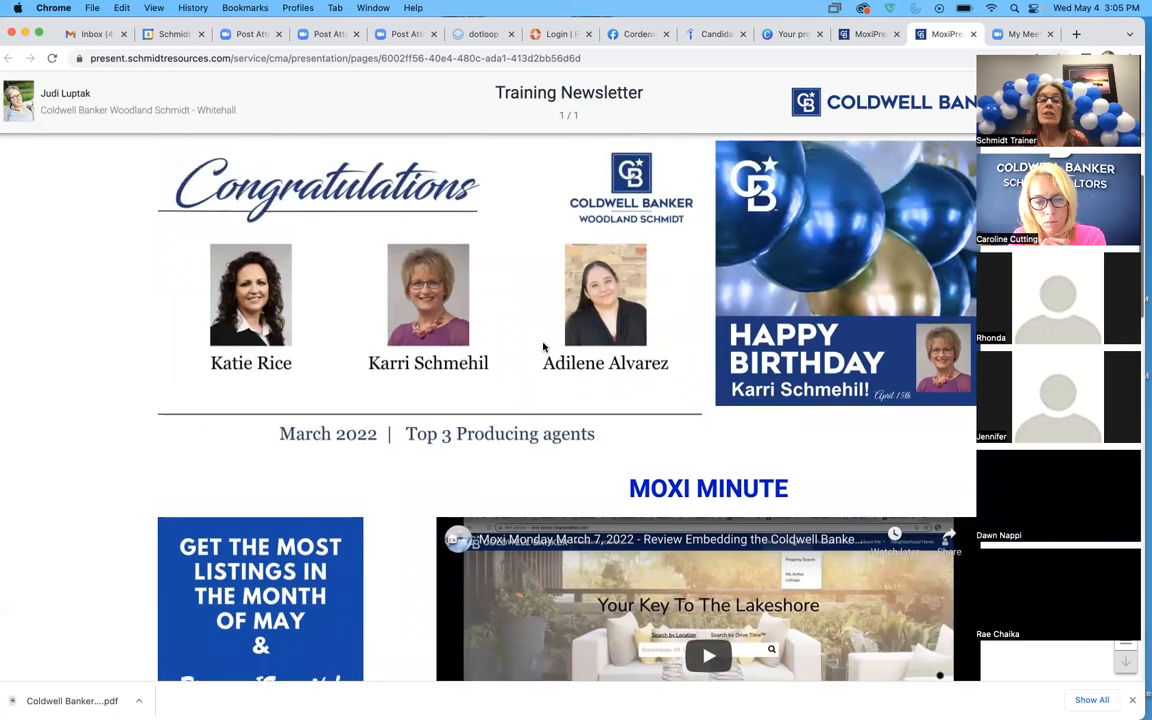
pyautogui.scroll(2, 543, 347)
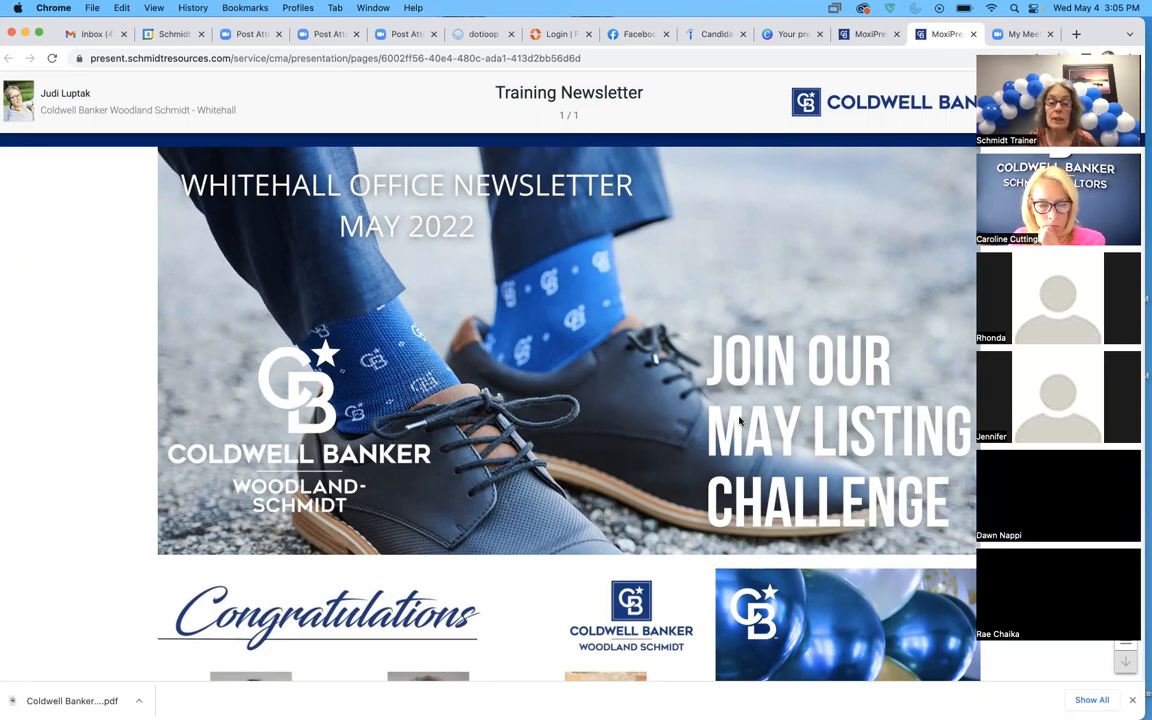
pyautogui.scroll(-5, 453, 453)
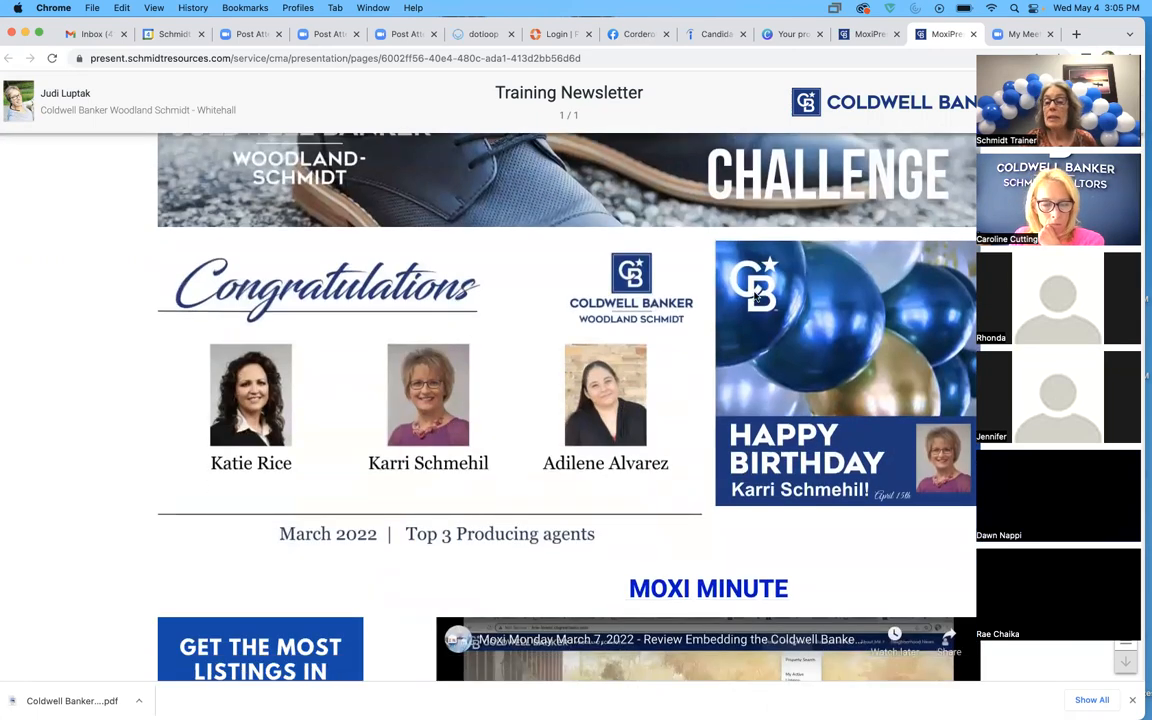
pyautogui.scroll(-4, 679, 422)
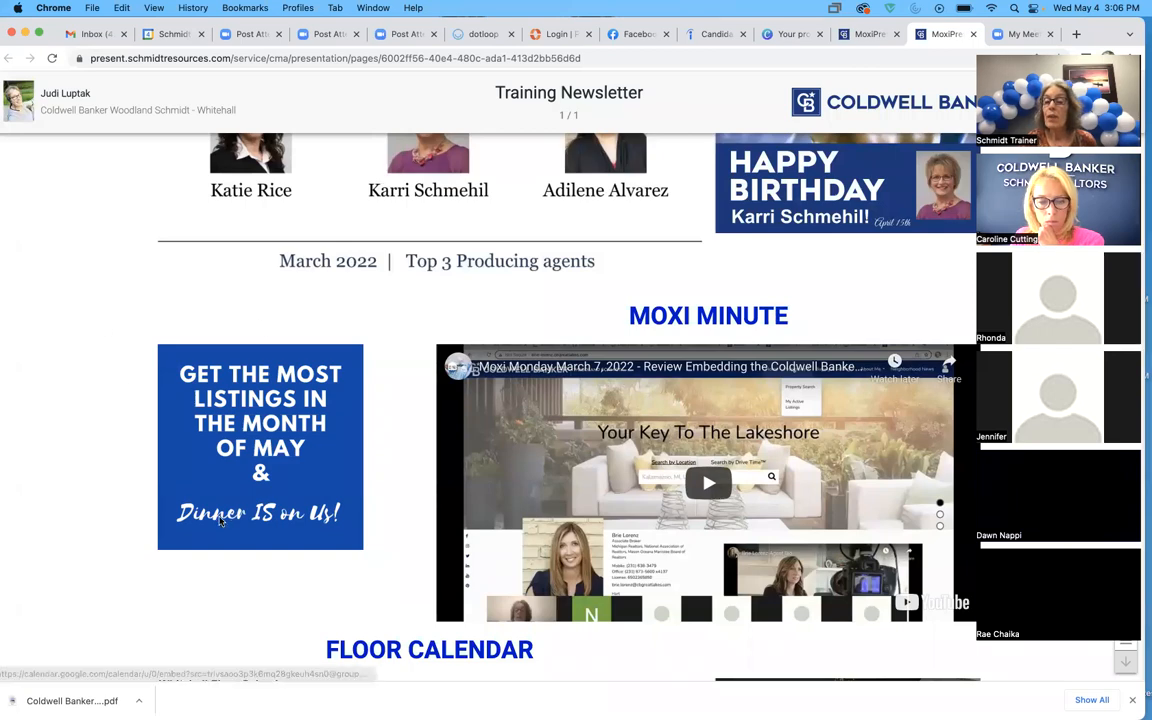
pyautogui.scroll(10, 537, 358)
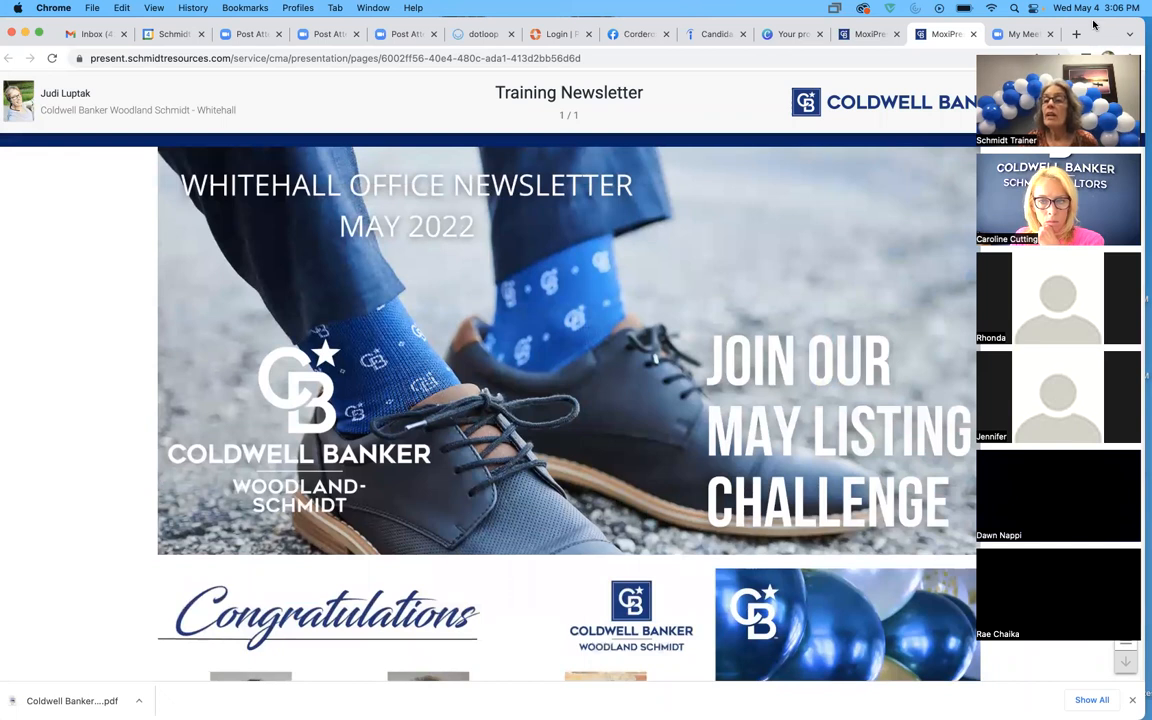
# Switch to the Canva projects page and open the Work From Home Freelance Blog Banner design
pyautogui.moveTo(1093, 30); pyautogui.dragTo(1092, 64)
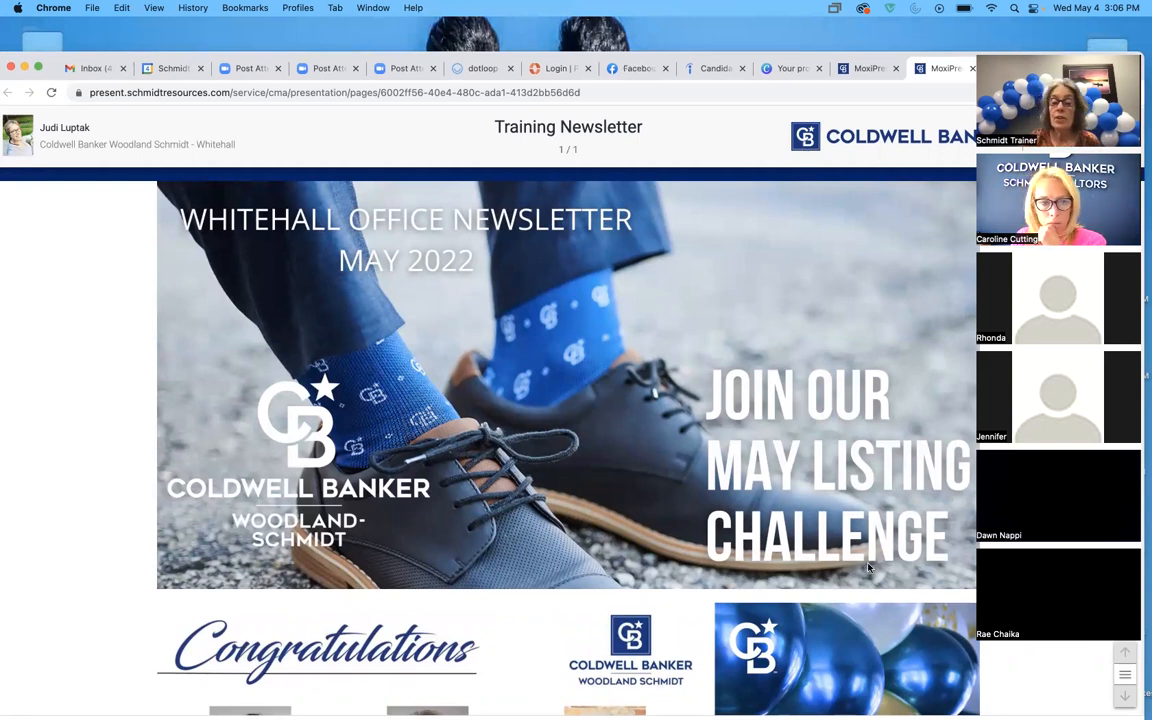
pyautogui.scroll(-2, 780, 506)
pyautogui.scroll(3, 743, 435)
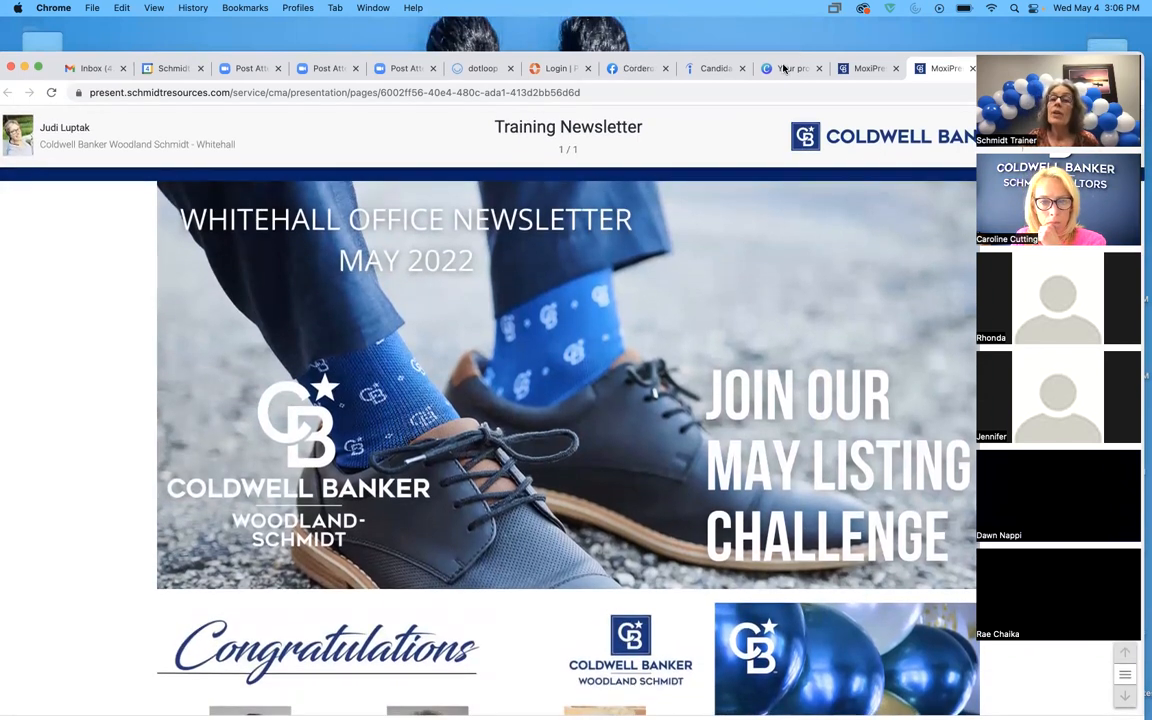
pyautogui.click(783, 70)
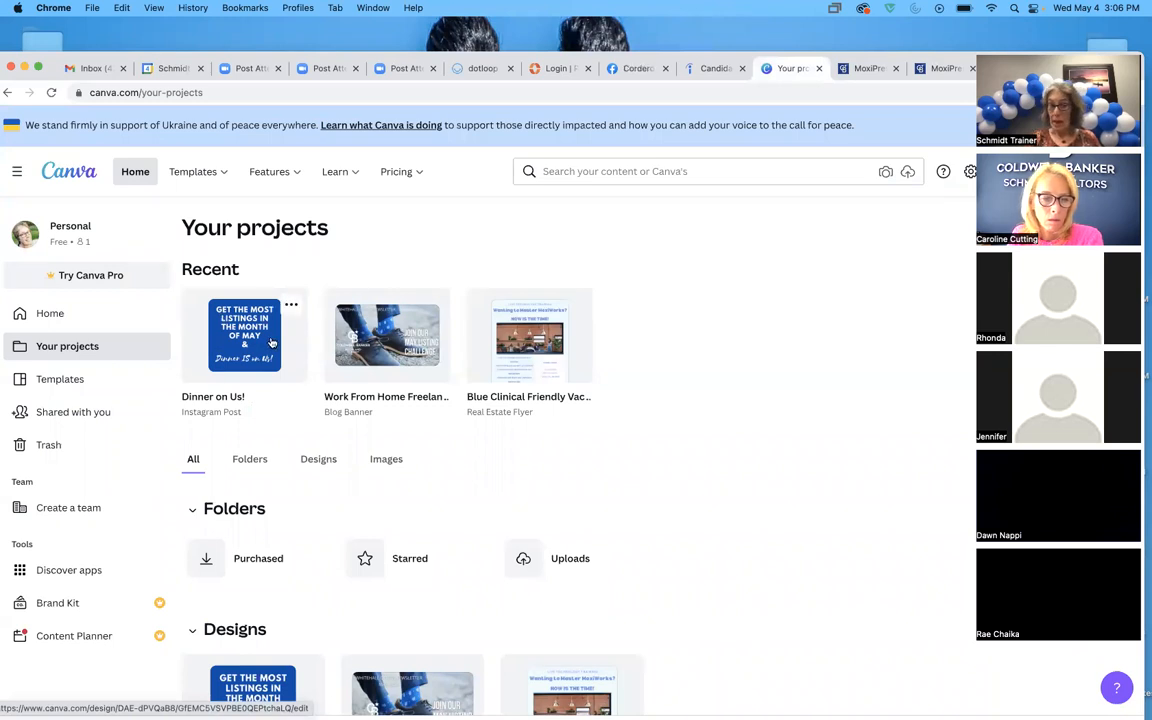
pyautogui.click(376, 348)
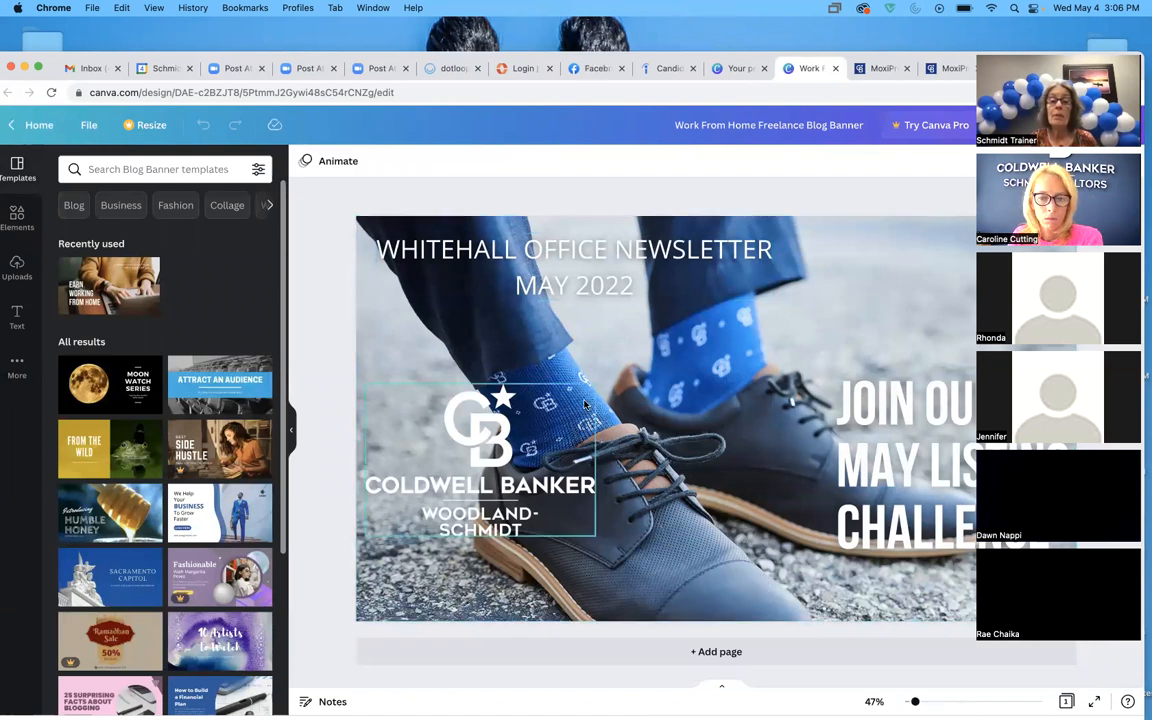
# Change the month in the banner's newsletter heading to JUNE and close the design
pyautogui.click(547, 287)
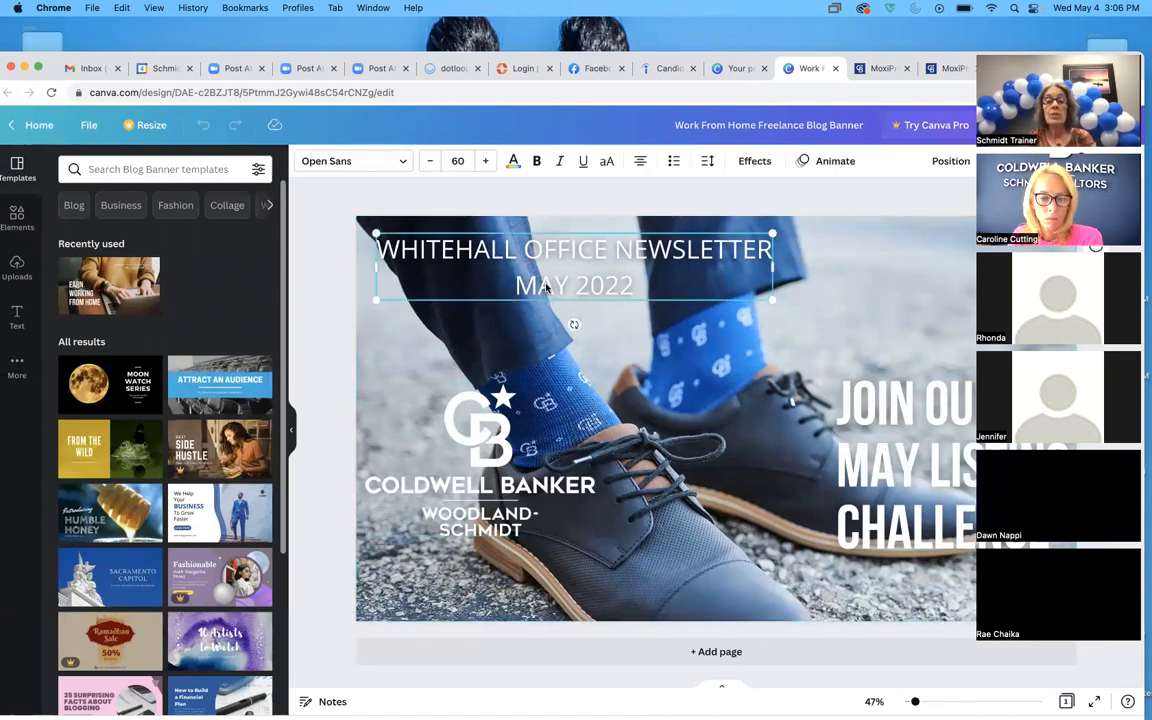
pyautogui.doubleClick(523, 286)
pyautogui.write('JUNE')
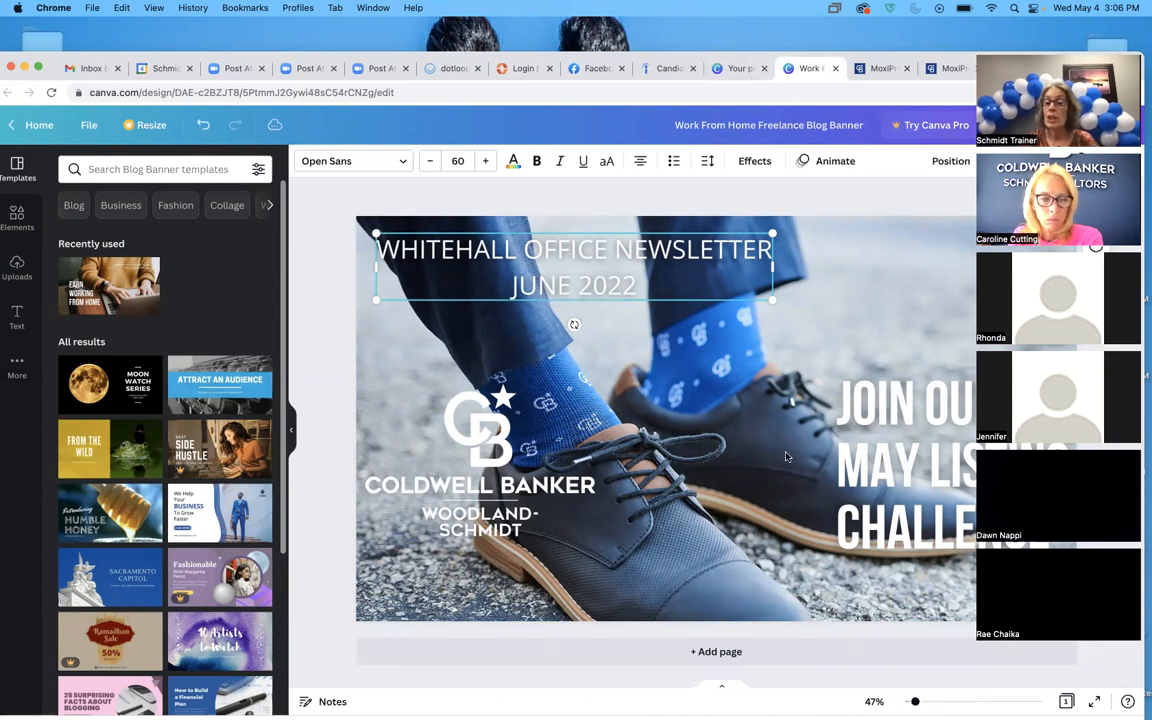
pyautogui.click(912, 481)
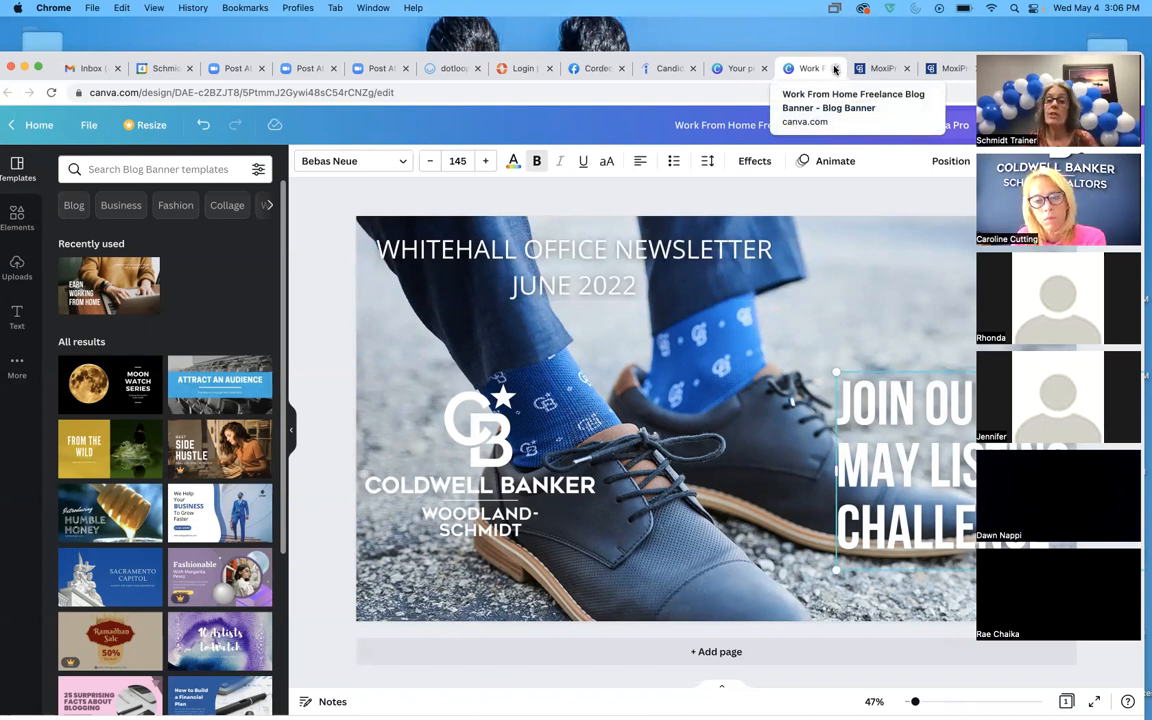
pyautogui.click(835, 68)
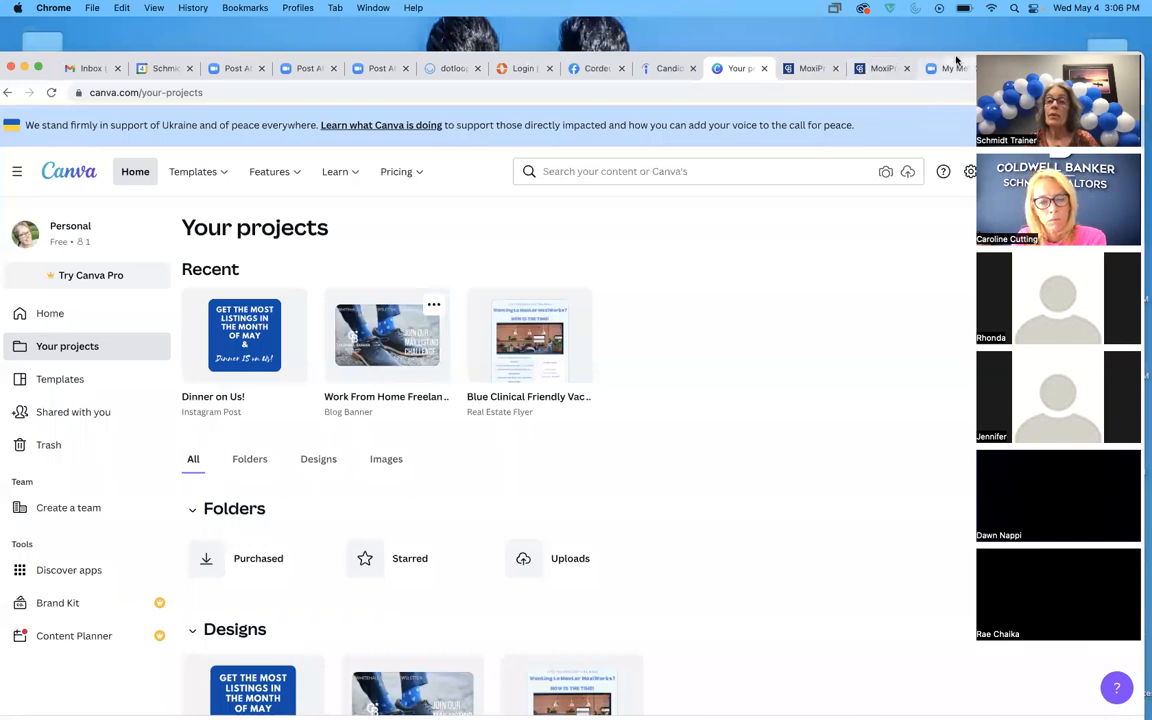
# Switch to Safari and open BrandSrv from the My Apps section of the Coldwell Banker Desk
pyautogui.moveTo(956, 53); pyautogui.dragTo(964, 19)
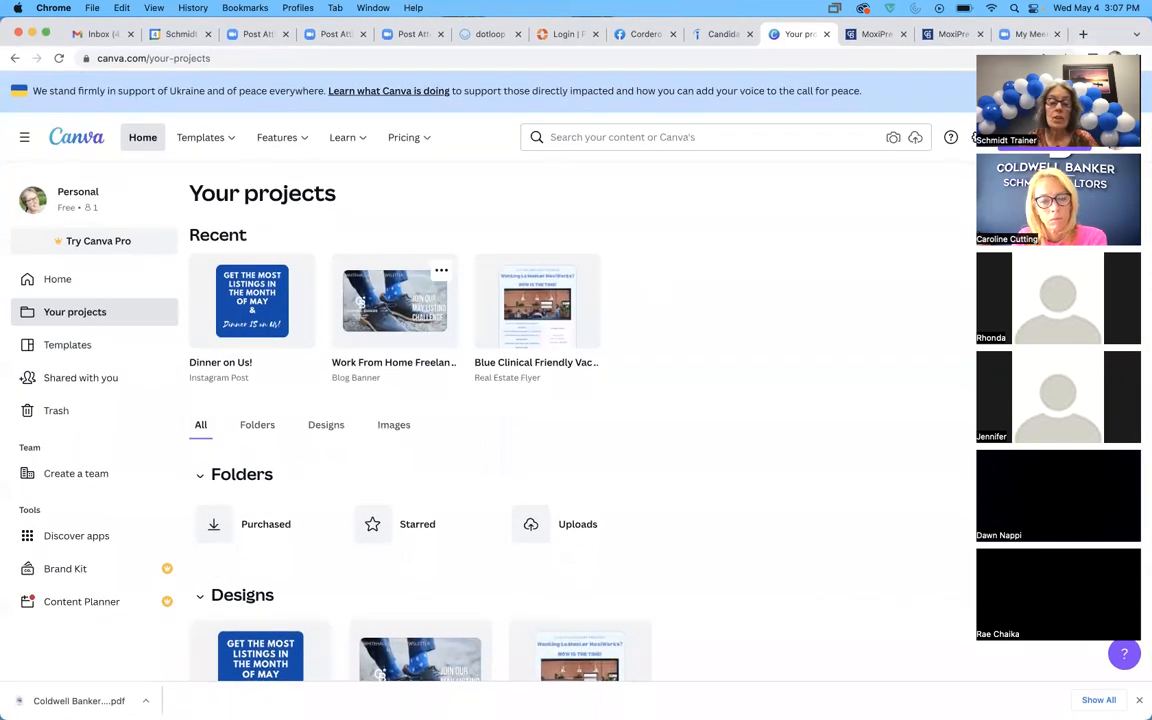
pyautogui.moveTo(365, 705)
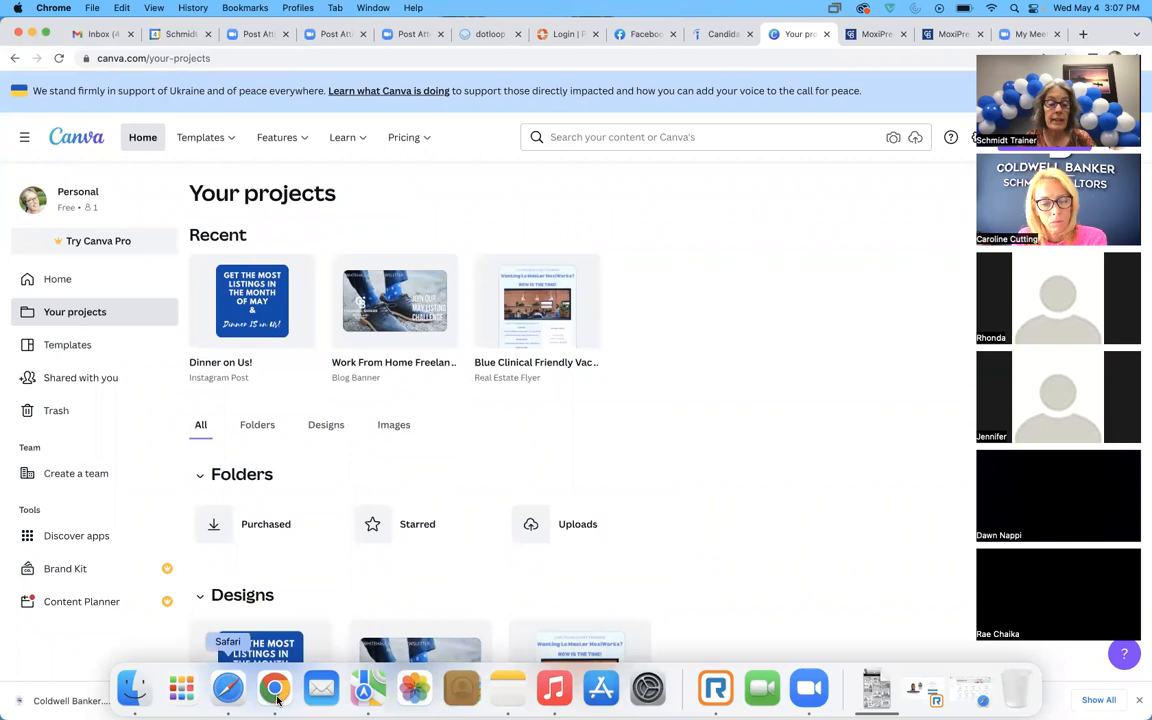
pyautogui.click(229, 690)
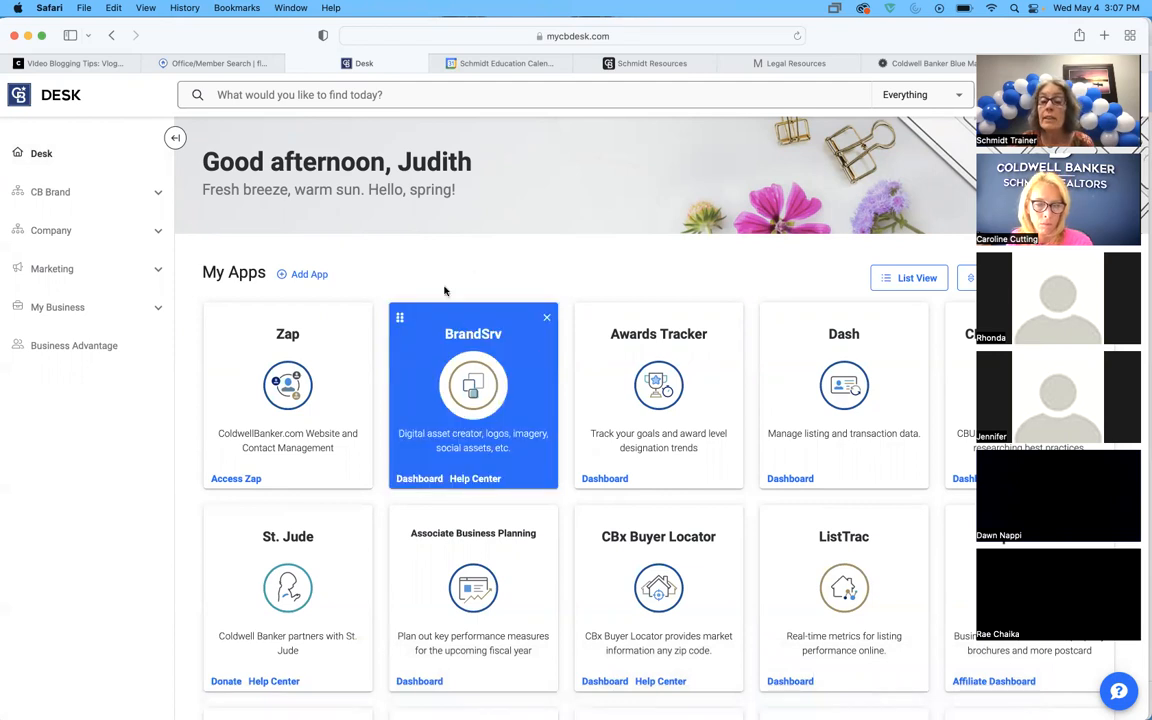
pyautogui.click(465, 387)
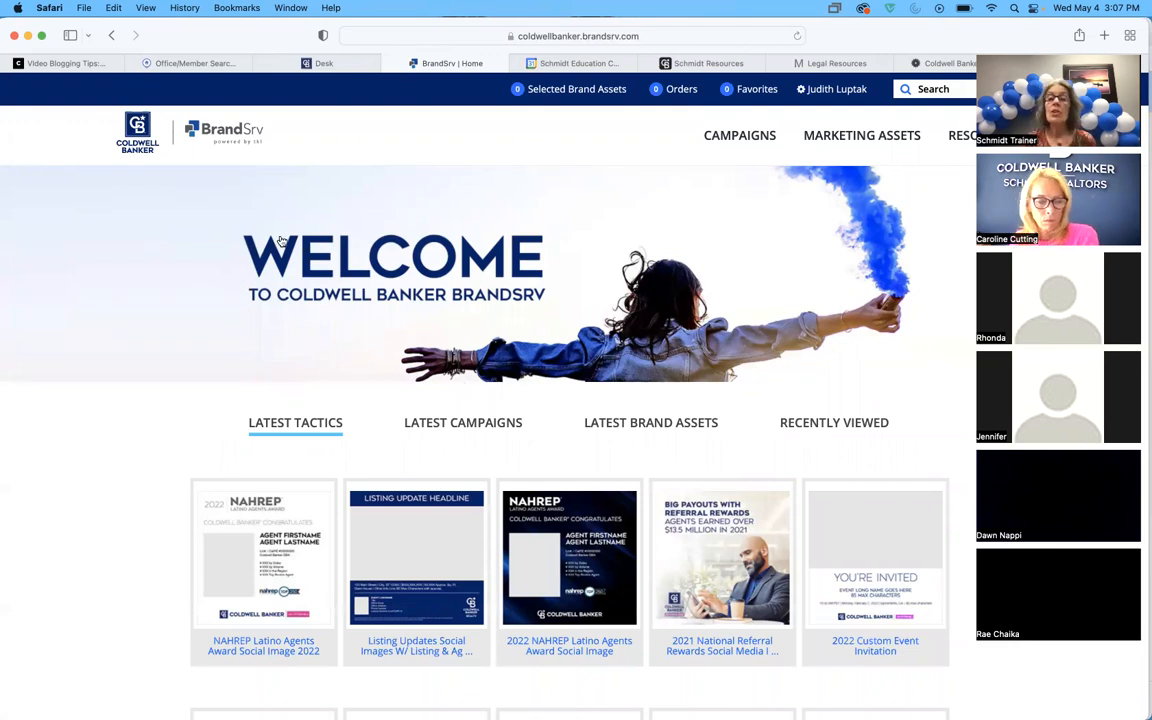
# Show the Photography collection from the BrandSrv marketing assets
pyautogui.moveTo(794, 153)
pyautogui.moveTo(844, 150)
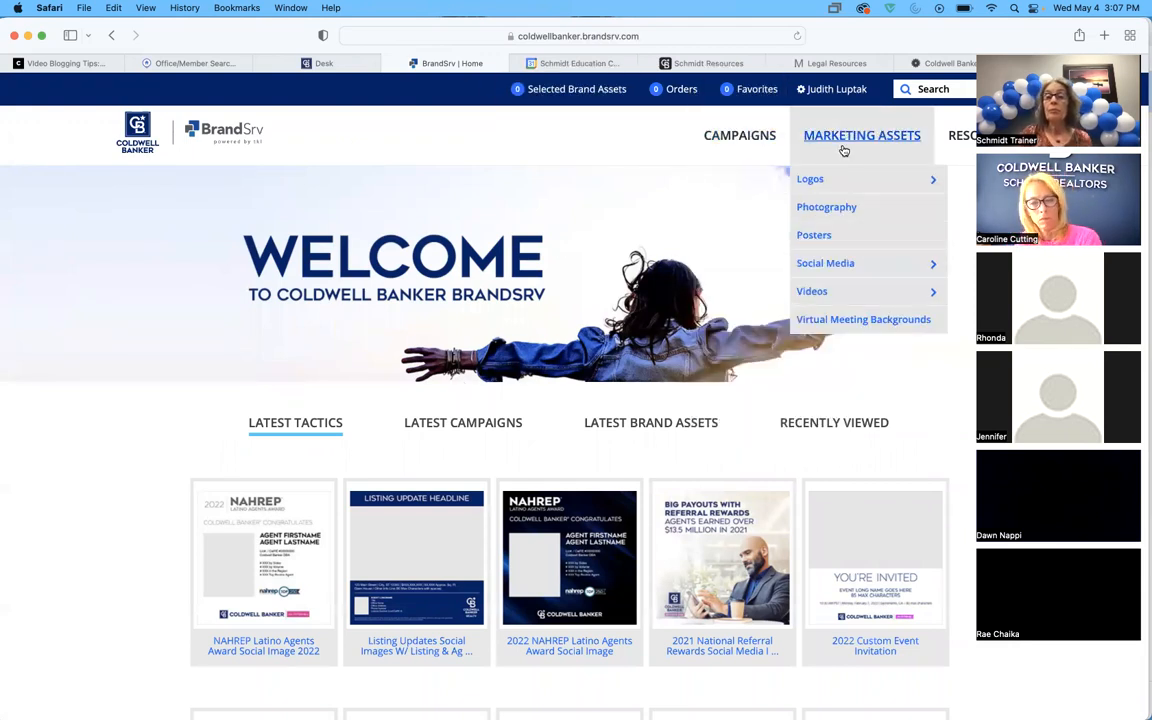
pyautogui.click(841, 212)
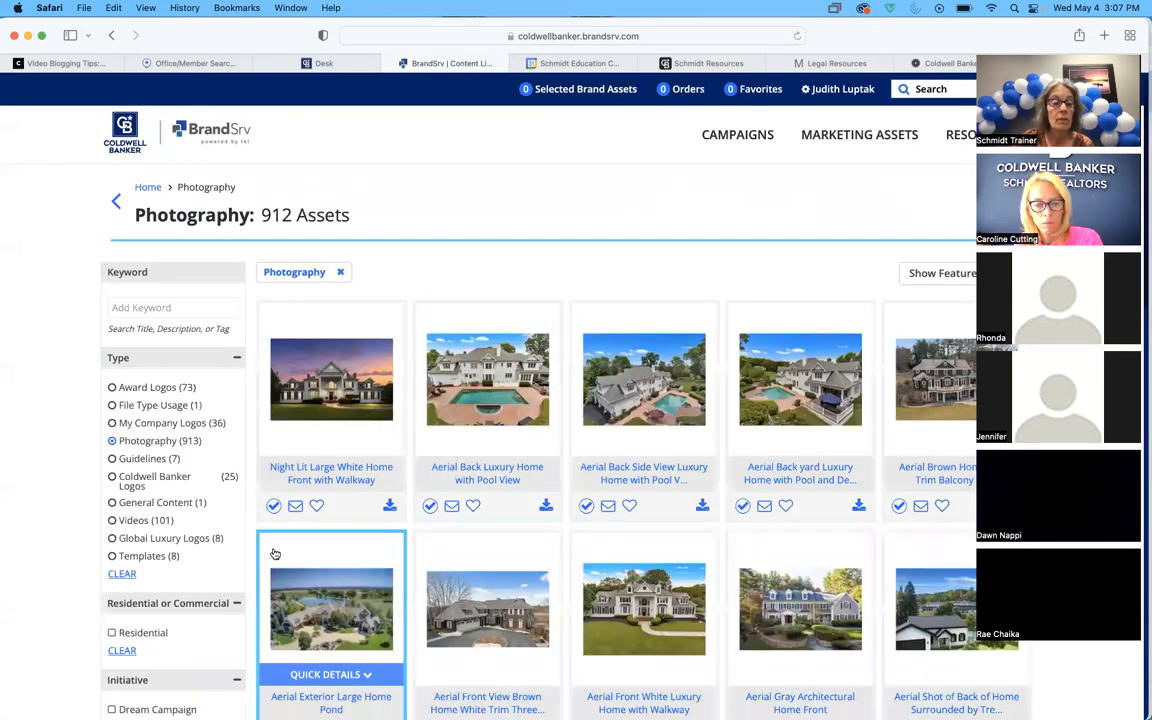
pyautogui.click(112, 442)
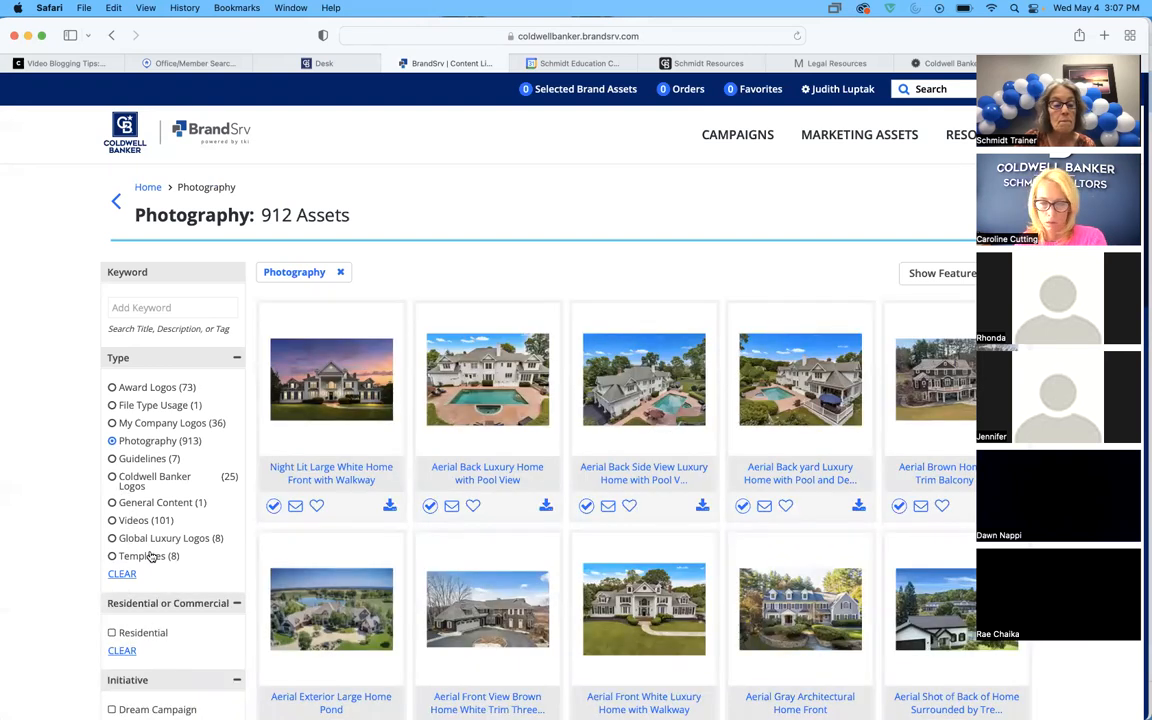
# Look through the Coldwell Banker Logos asset type and return the type filter to Photography
pyautogui.moveTo(886, 144)
pyautogui.moveTo(847, 181)
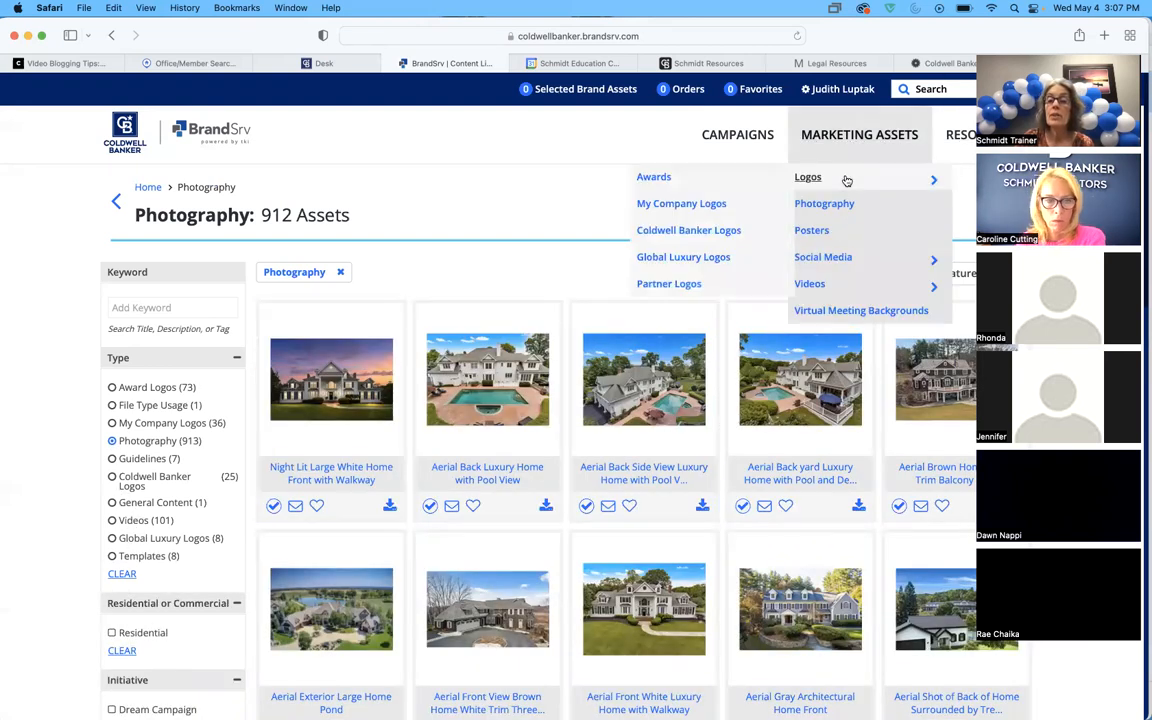
pyautogui.moveTo(841, 257)
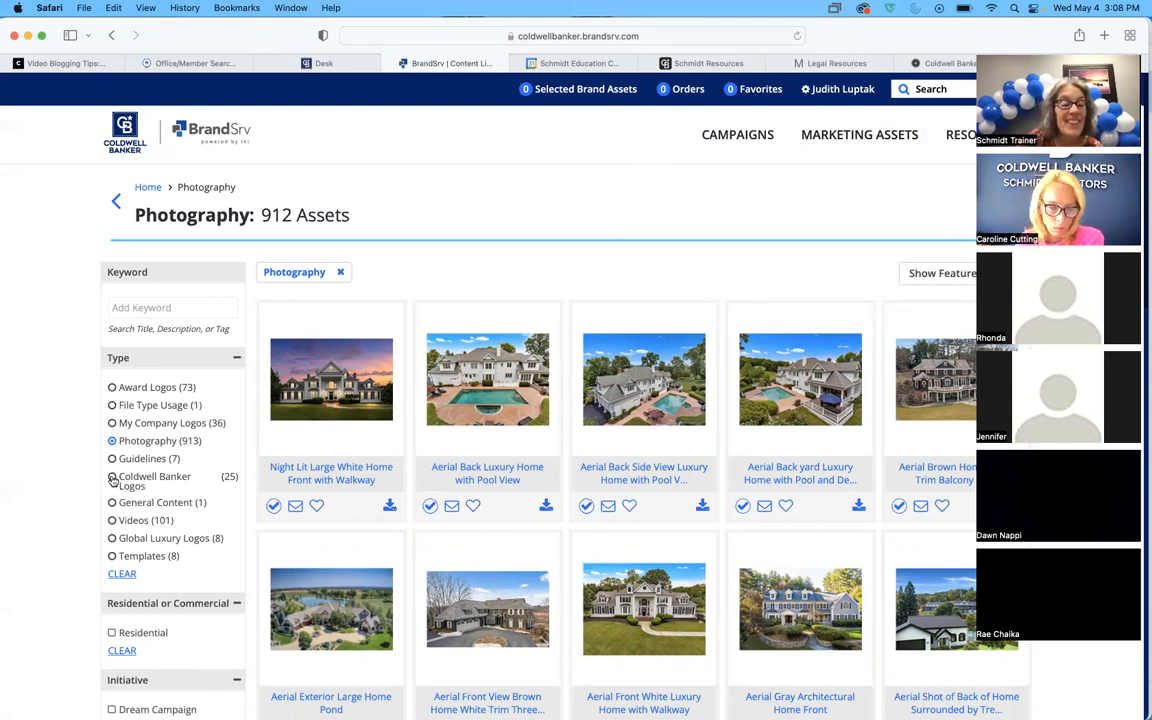
pyautogui.click(112, 479)
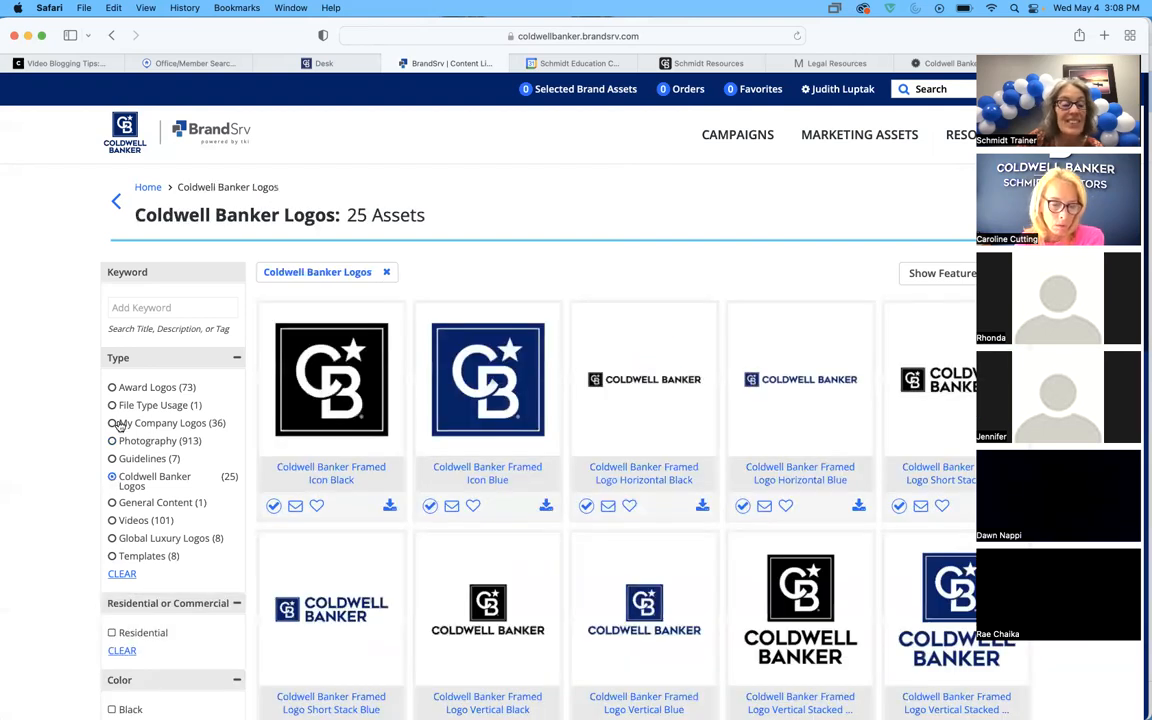
pyautogui.click(112, 441)
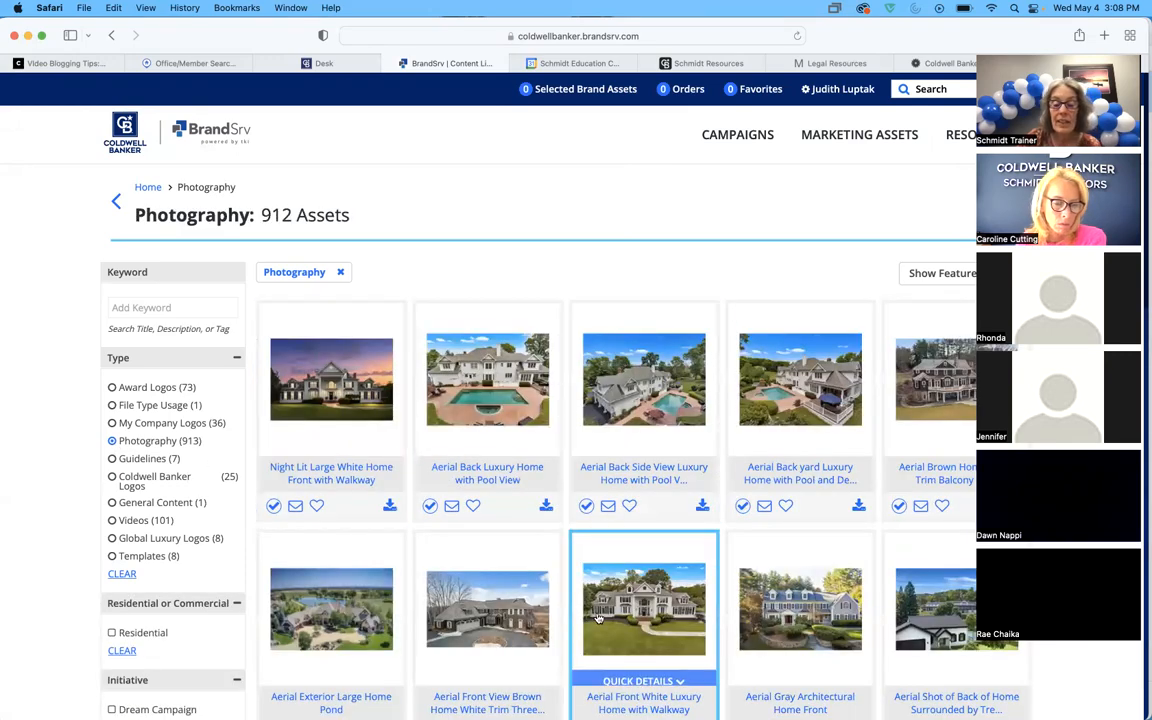
# Browse the Photography assets and open the details of the Agent in Office Lobby - Version 2 photo
pyautogui.scroll(-15, 596, 617)
pyautogui.scroll(2, 607, 558)
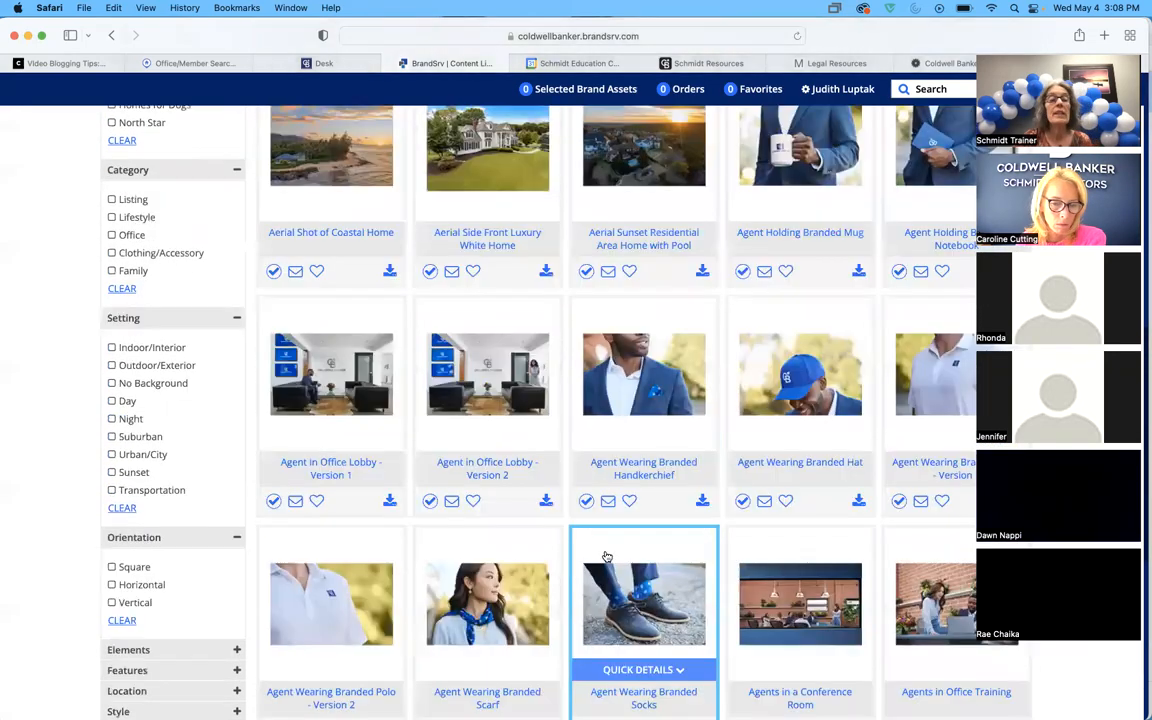
pyautogui.scroll(-3, 610, 550)
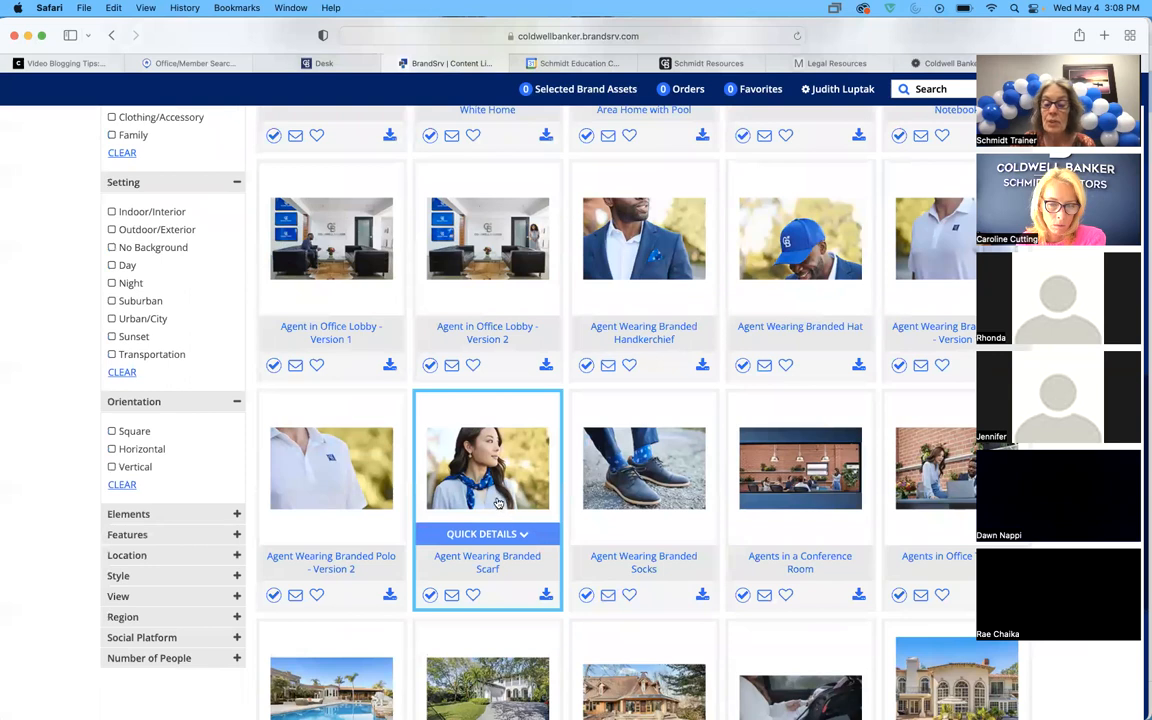
pyautogui.scroll(1, 420, 495)
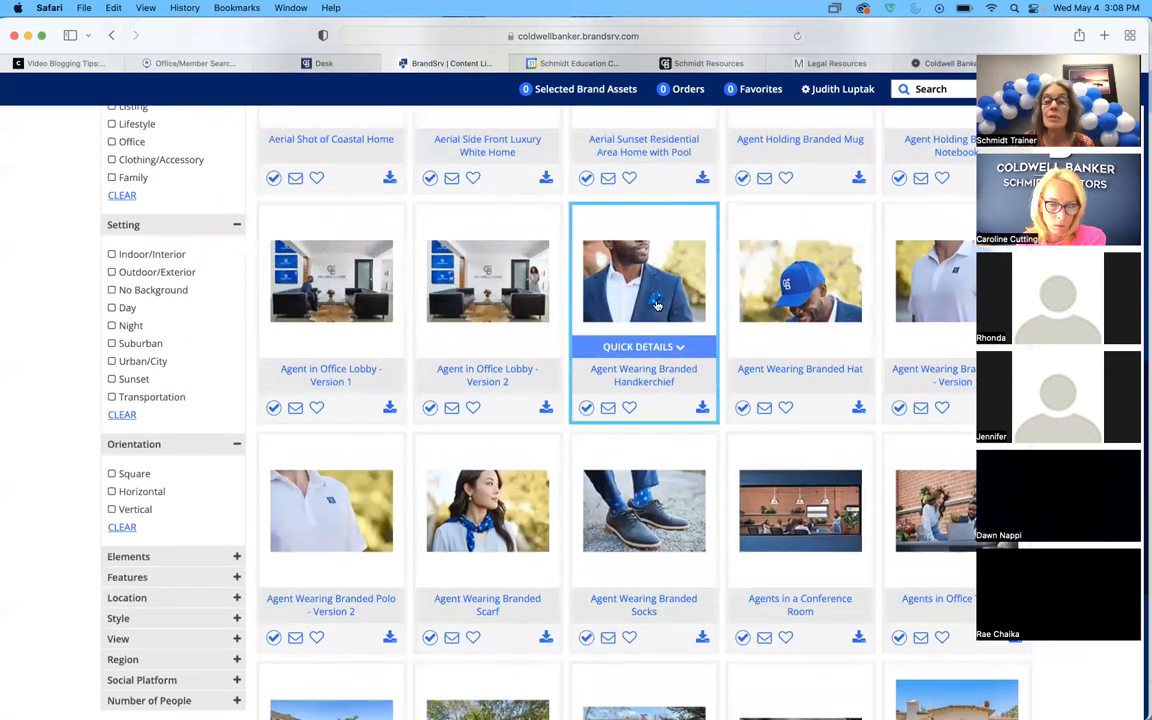
pyautogui.click(487, 274)
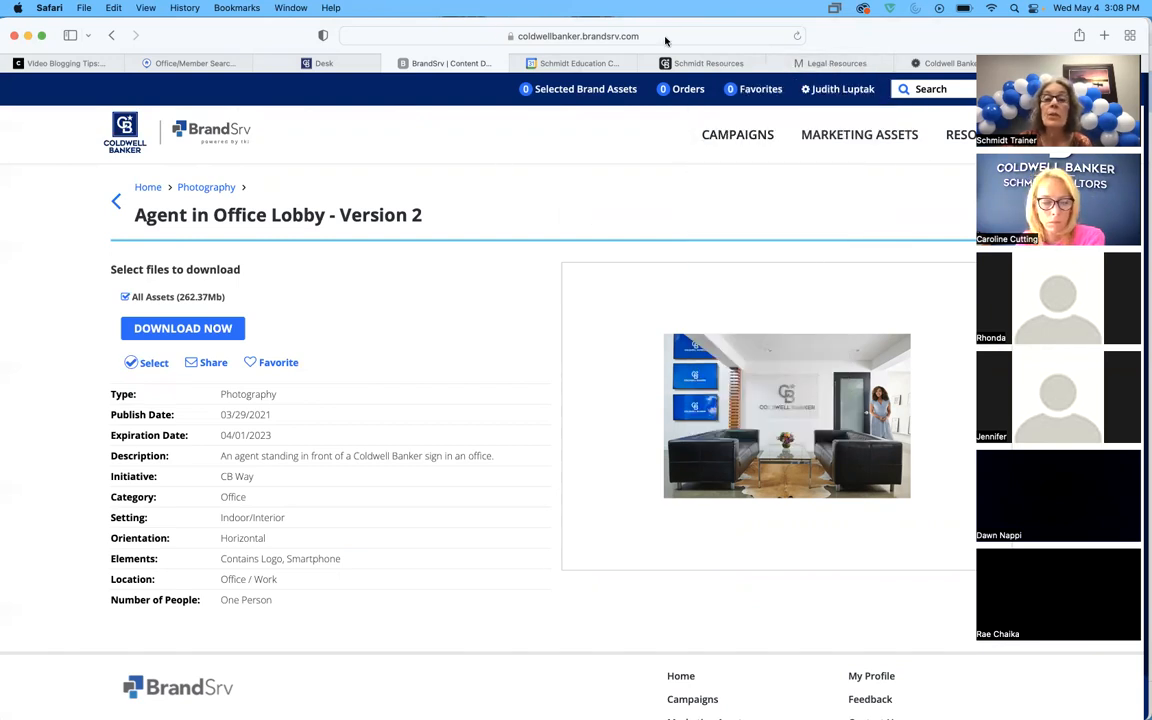
# Lower the browser window on the desktop and show the Schmidt Education Calendar
pyautogui.moveTo(837, 31); pyautogui.dragTo(835, 59)
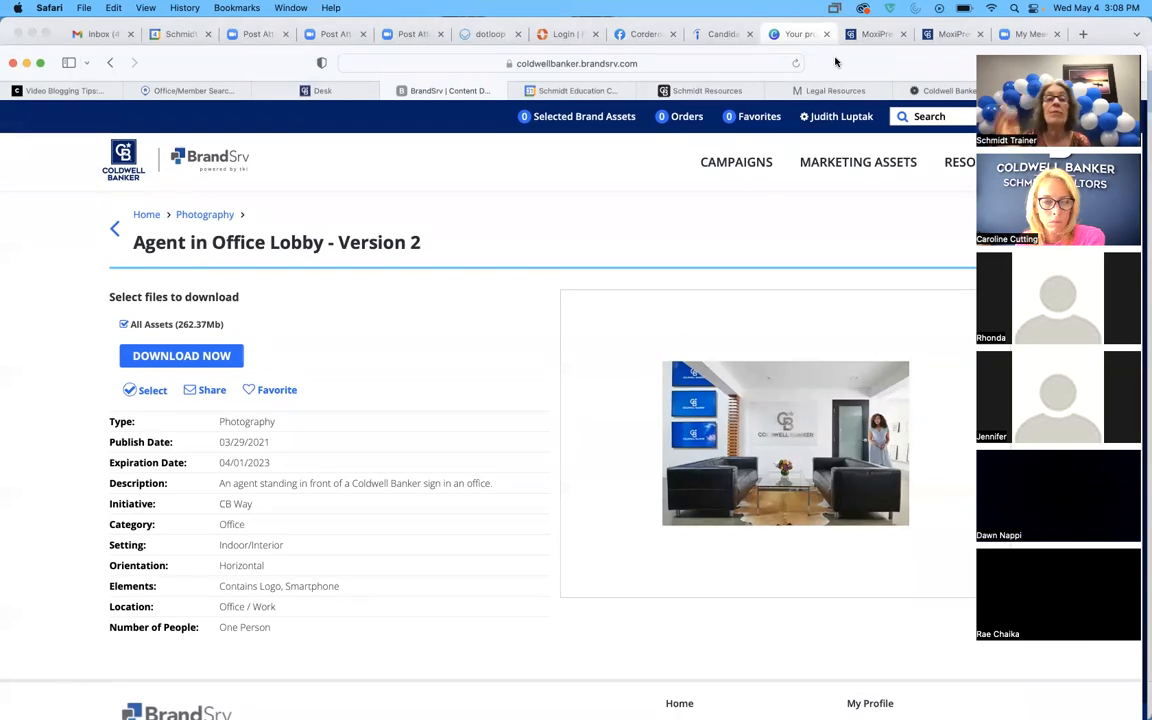
pyautogui.moveTo(670, 690)
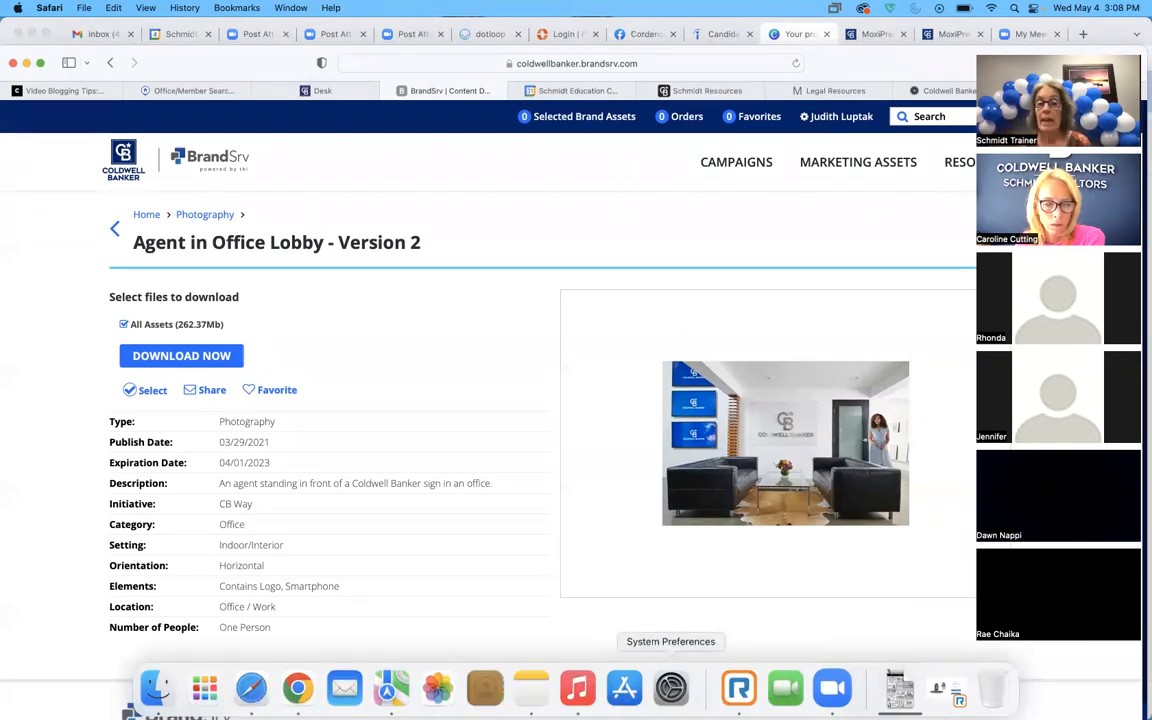
pyautogui.click(574, 91)
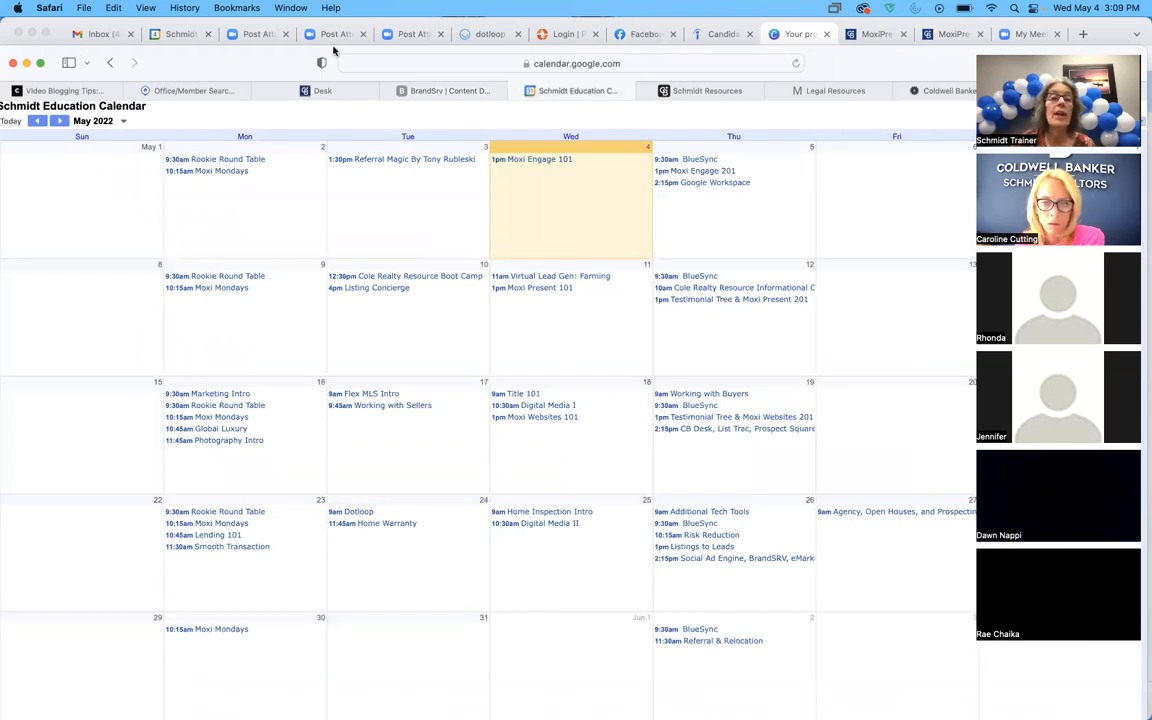
# Switch to Google Calendar in Chrome and display the Whitehall Floor Calendar in place of the personal and SOMI Vacation calendars
pyautogui.press('super+Tab')
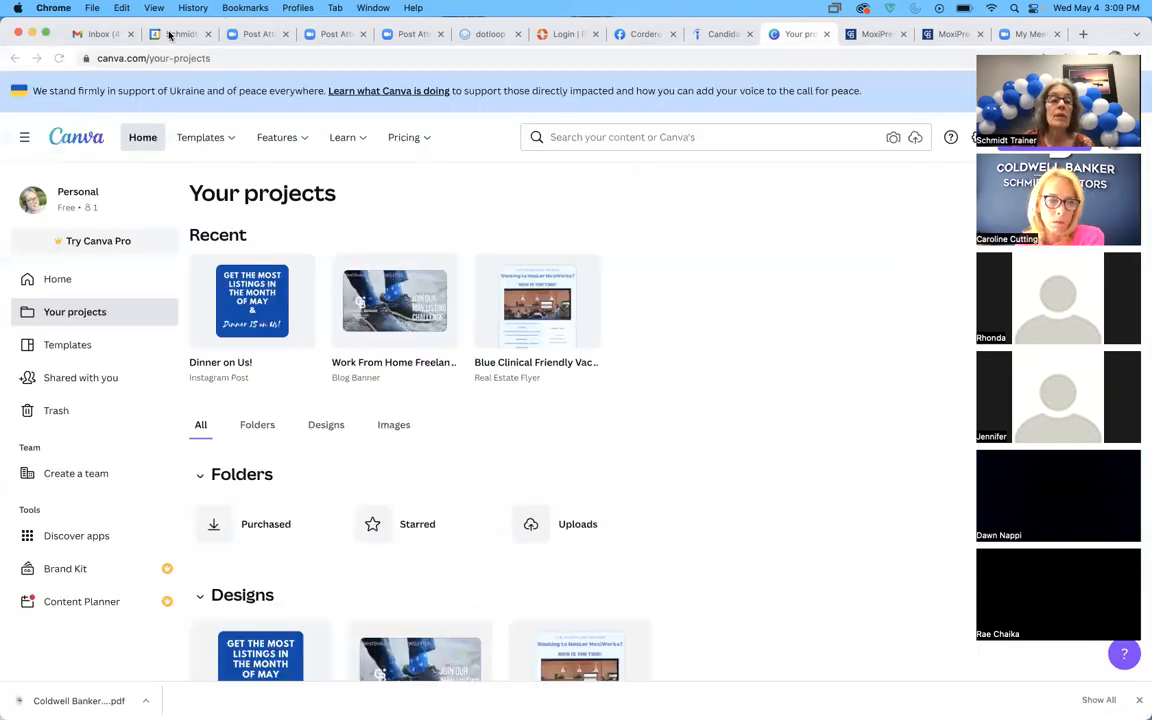
pyautogui.click(175, 34)
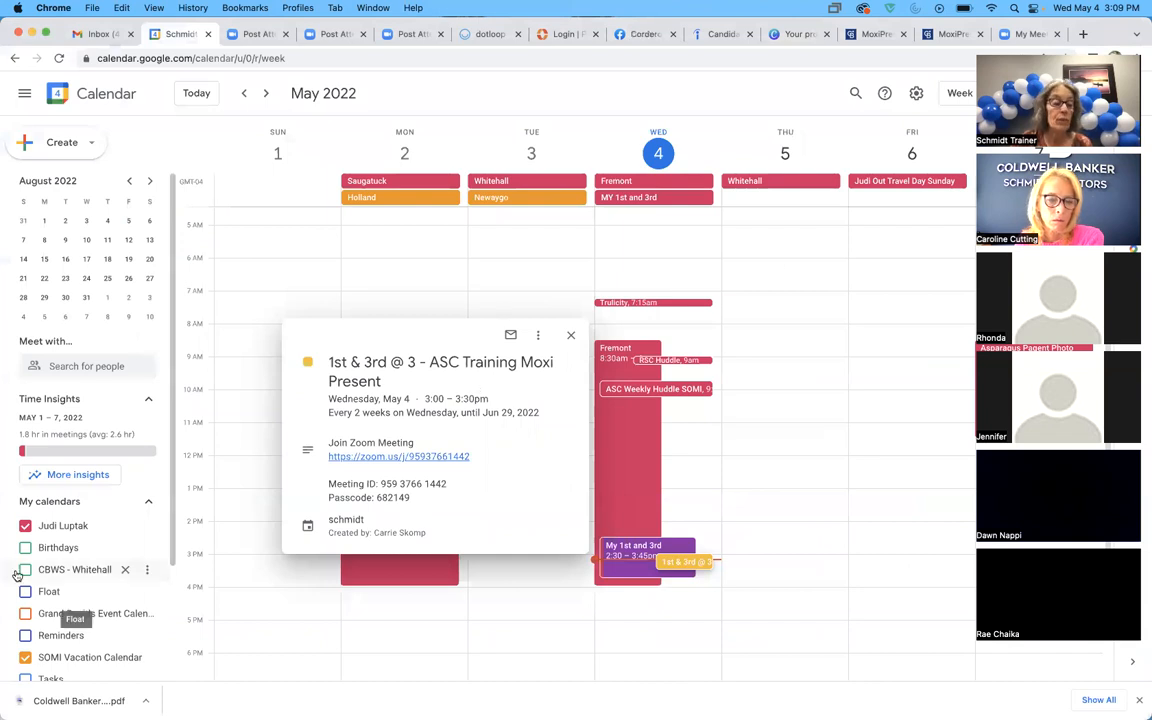
pyautogui.click(25, 526)
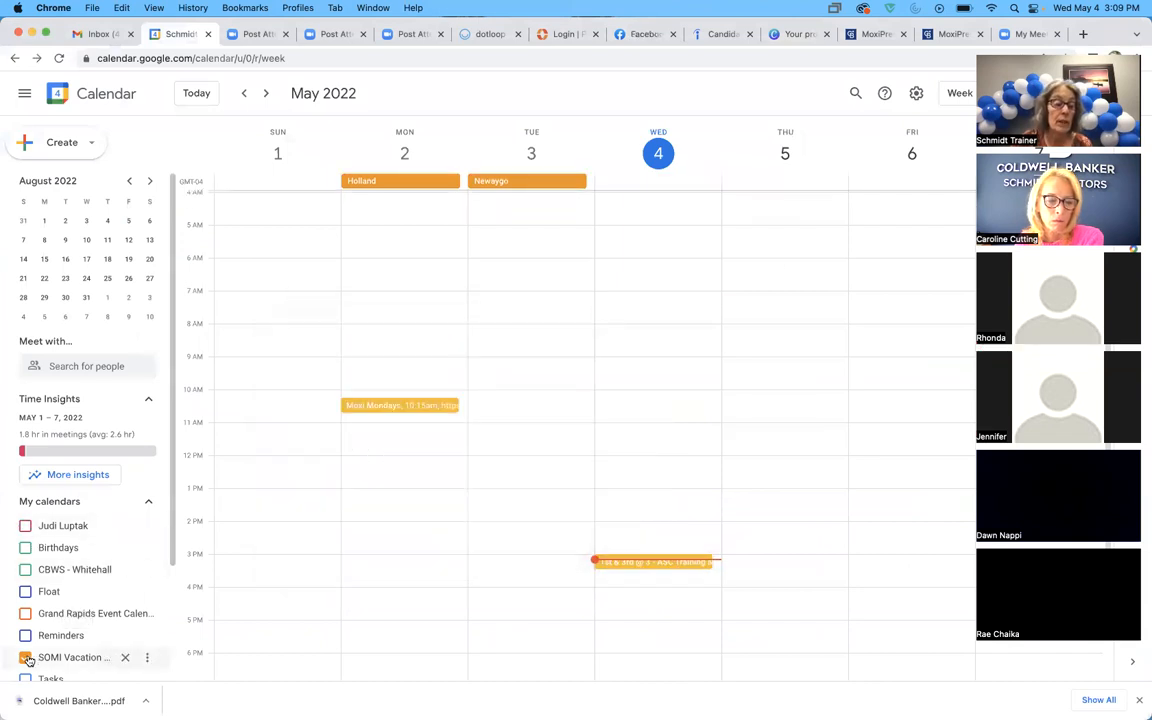
pyautogui.click(25, 657)
pyautogui.scroll(-2, 26, 658)
pyautogui.scroll(-1, 27, 660)
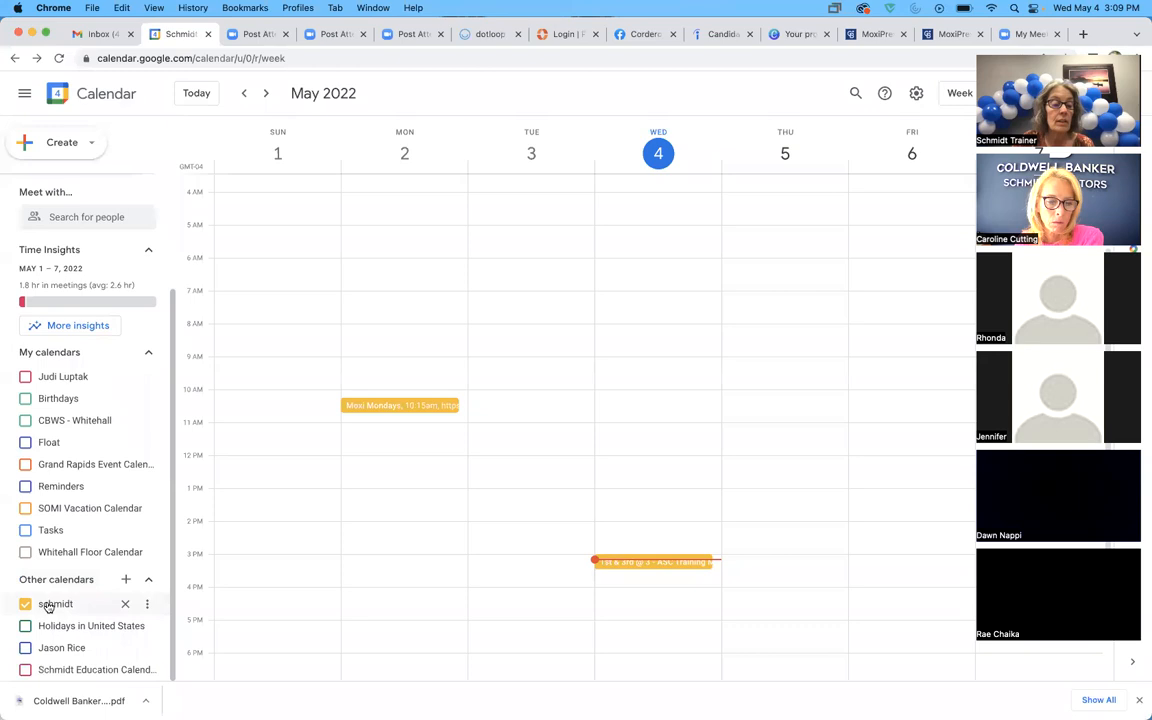
pyautogui.click(25, 552)
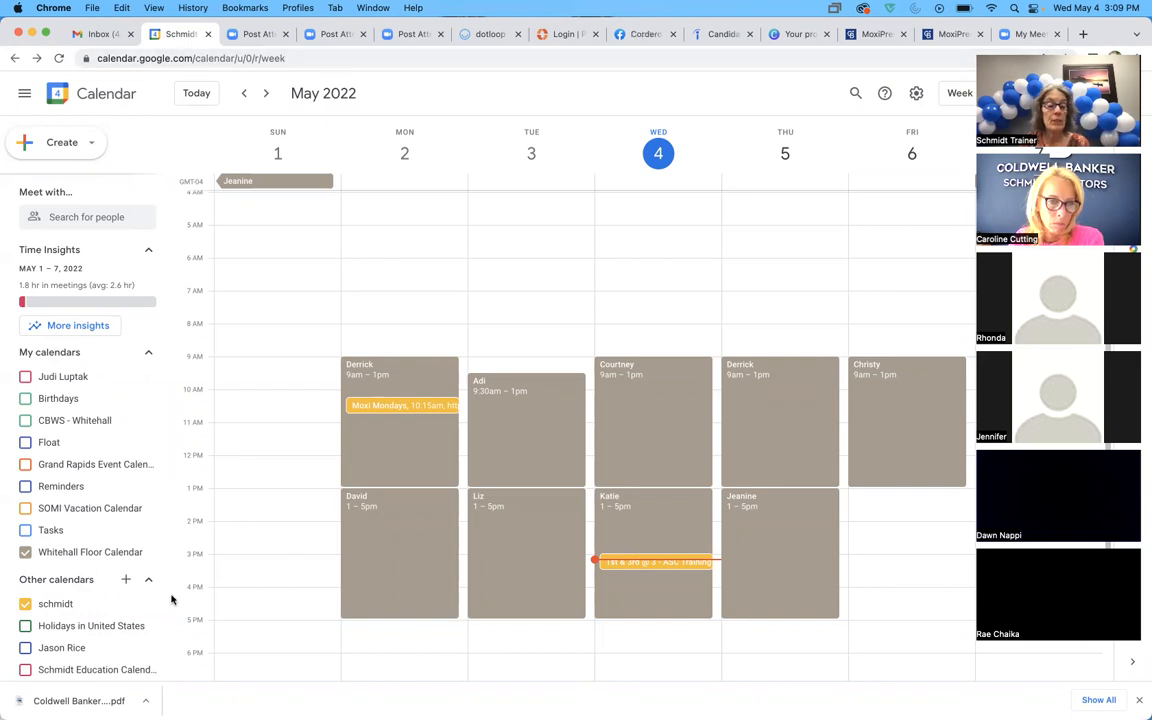
# Open the Whitehall Floor Calendar's settings and find its public URL in the Integrate calendar section
pyautogui.click(147, 553)
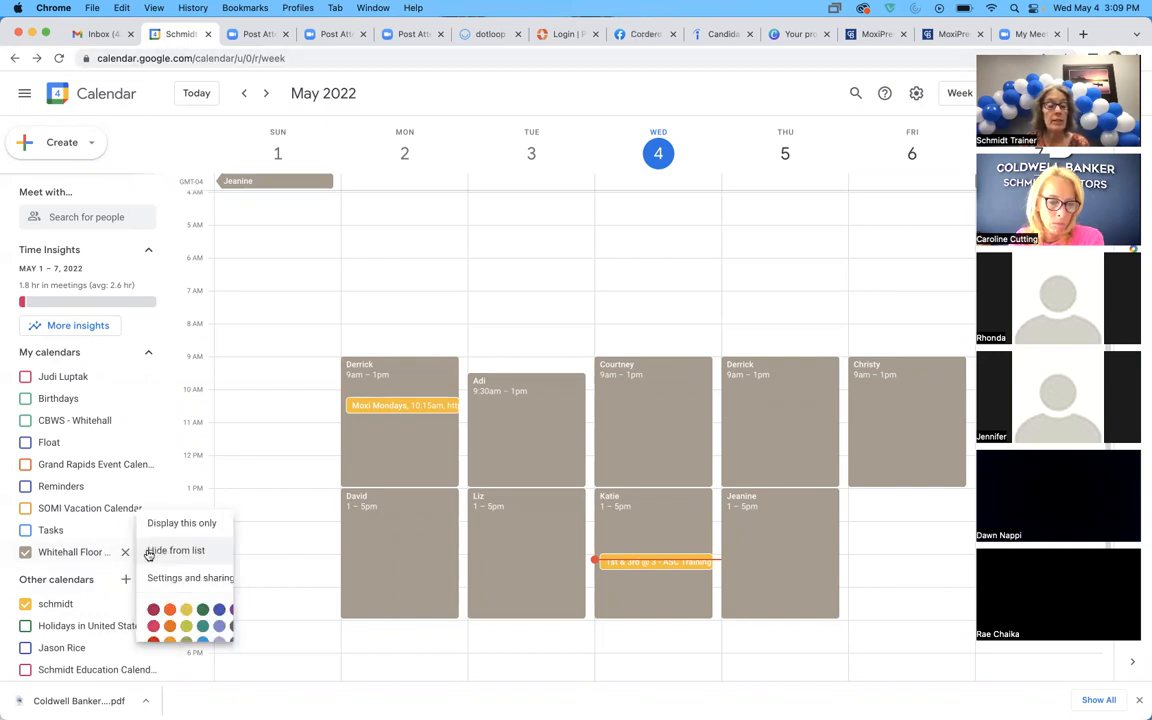
pyautogui.click(199, 566)
pyautogui.scroll(-10, 496, 555)
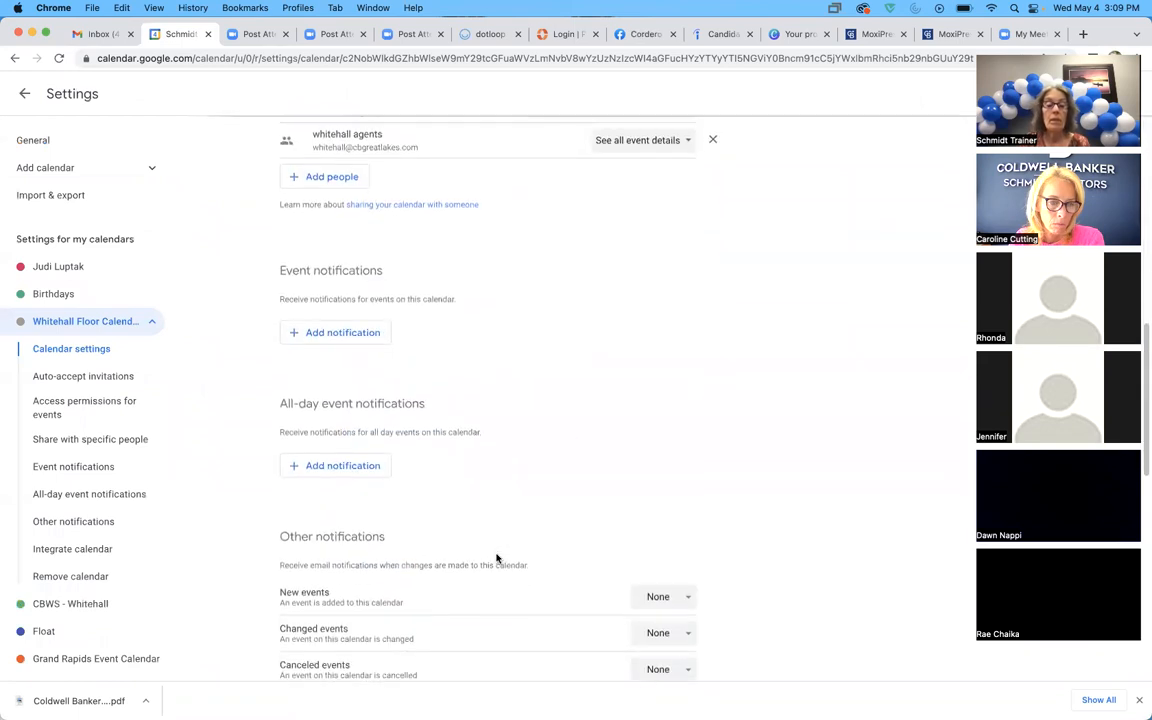
pyautogui.scroll(-5, 496, 557)
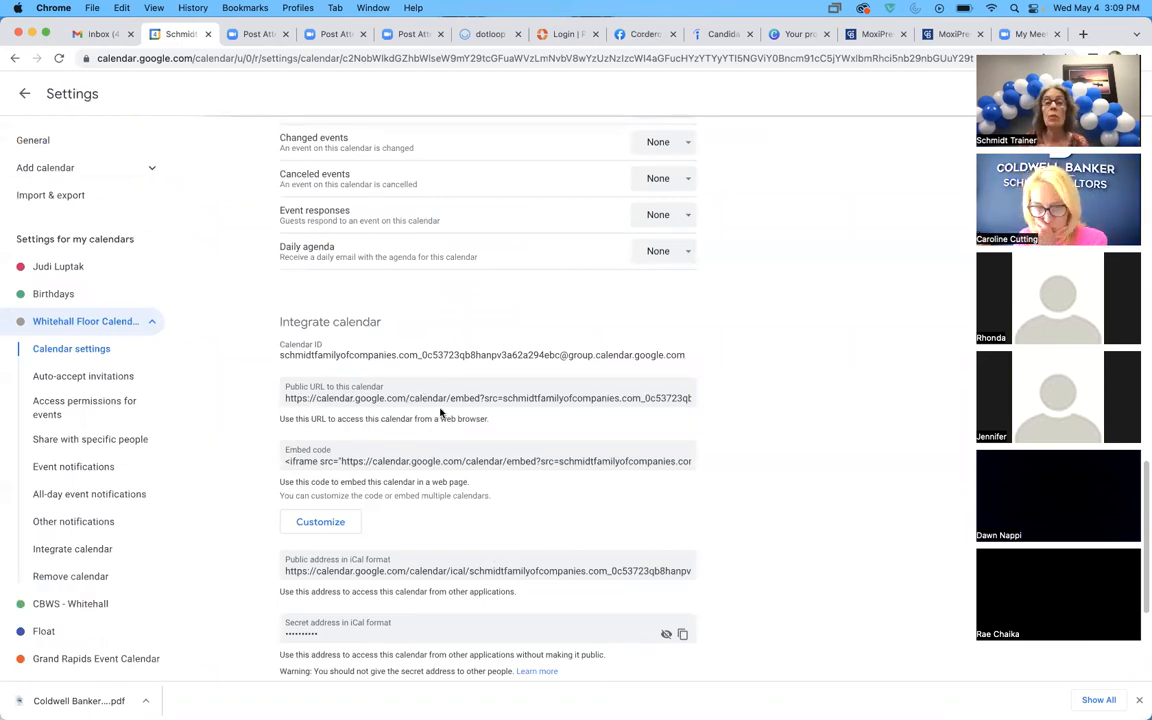
# Minimize Chrome and reveal the full web address of the Schmidt Education Calendar in Safari
pyautogui.click(32, 34)
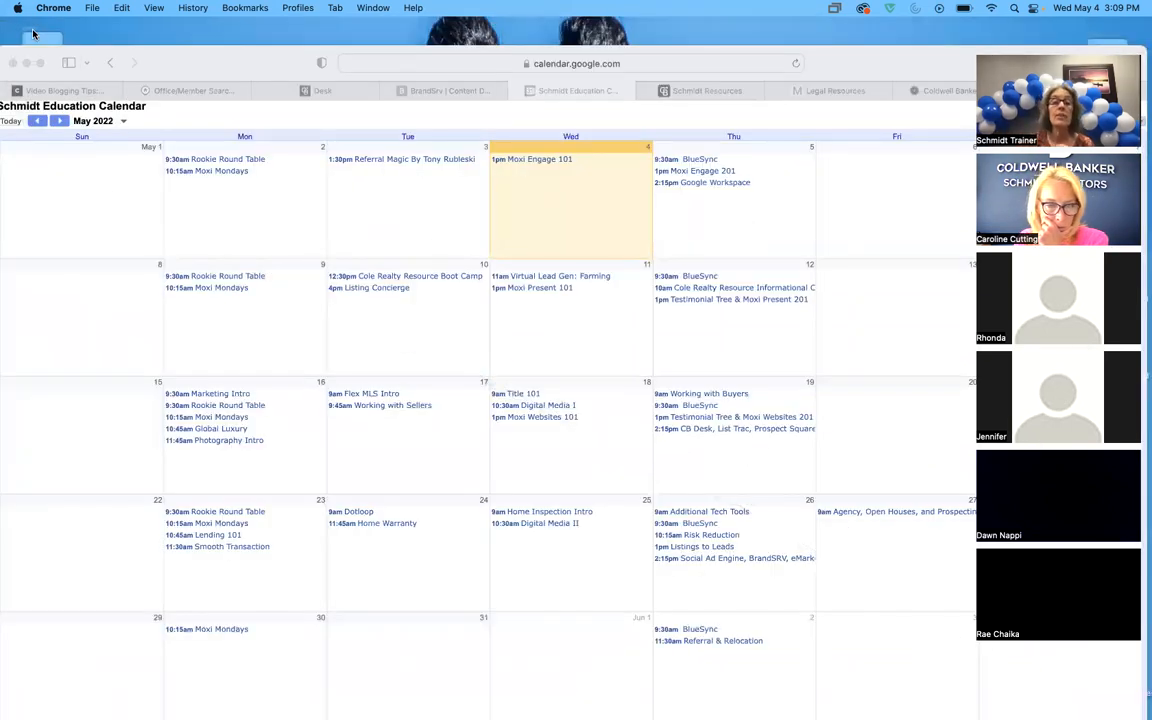
pyautogui.moveTo(837, 60); pyautogui.dragTo(833, 31)
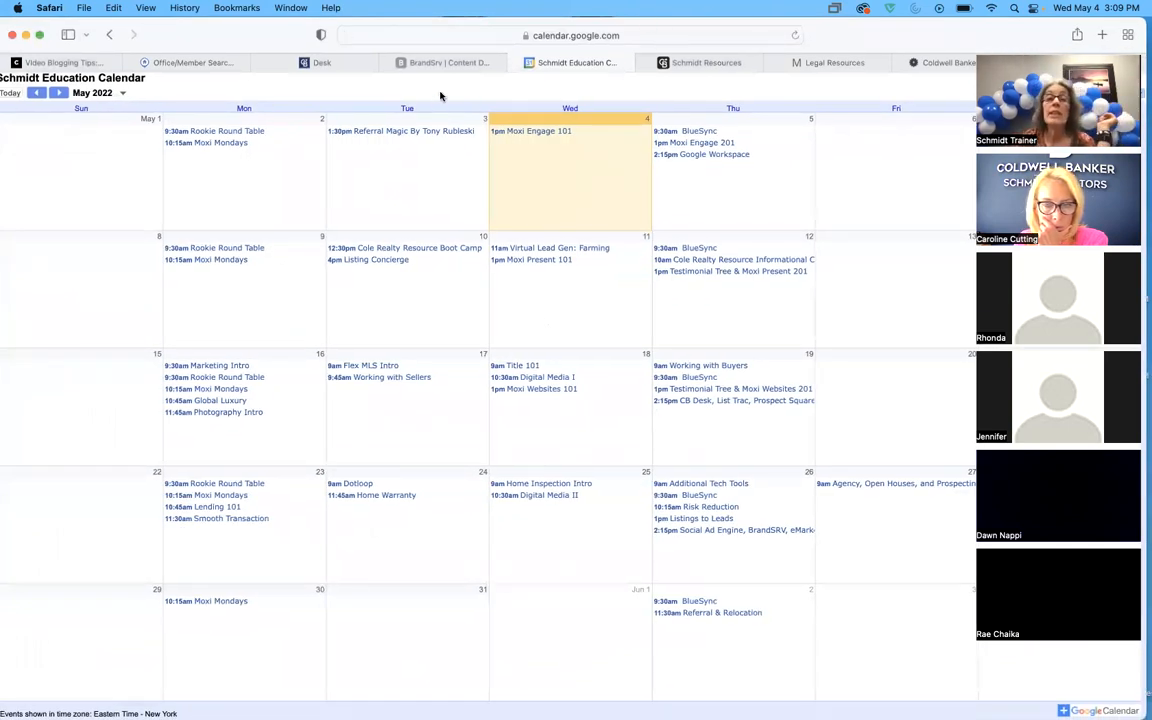
pyautogui.moveTo(958, 38); pyautogui.dragTo(955, 107)
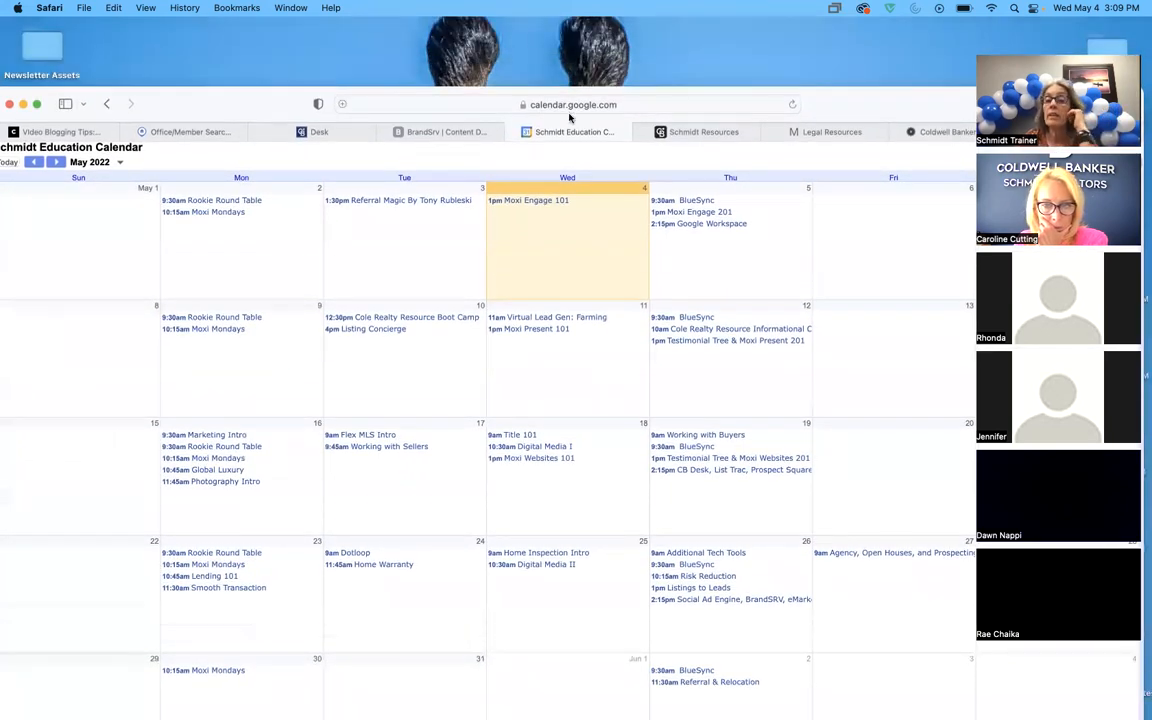
pyautogui.click(638, 104)
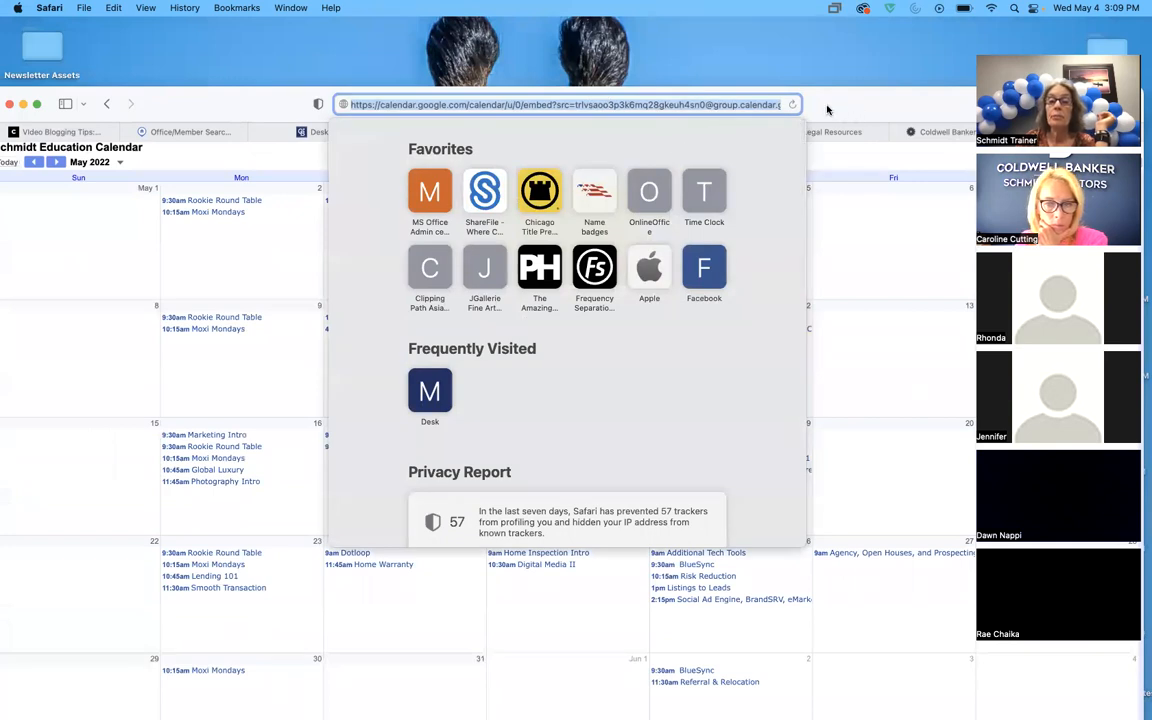
pyautogui.press('Escape')
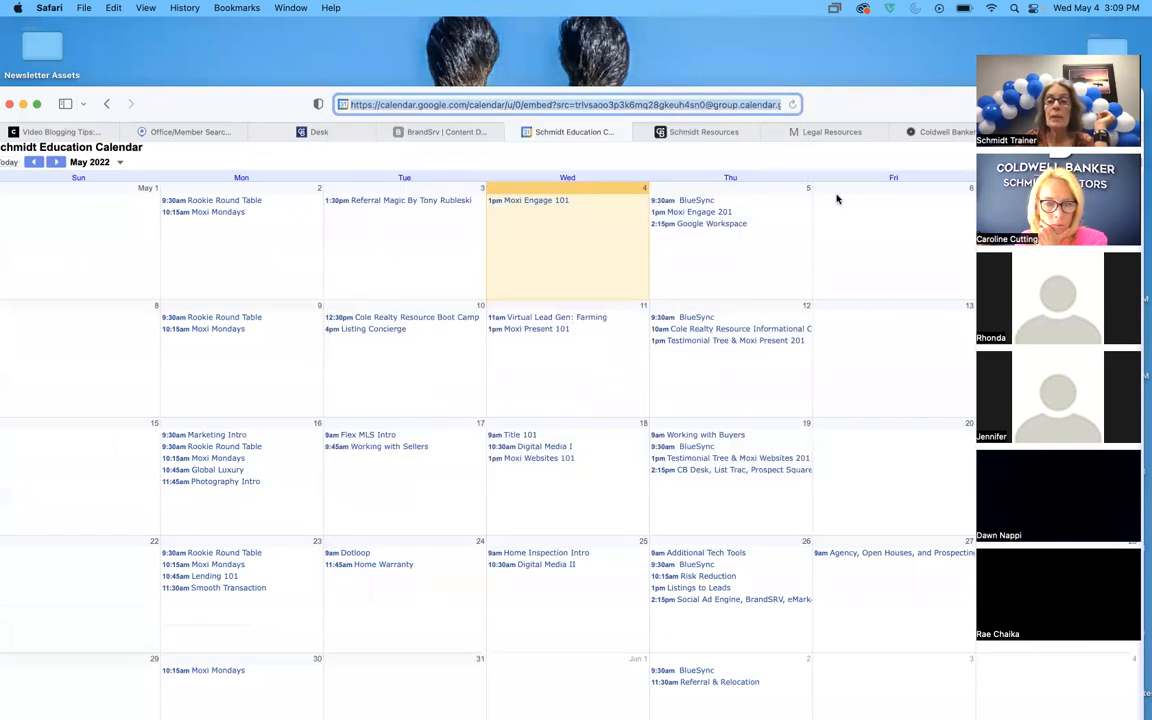
pyautogui.doubleClick(869, 98)
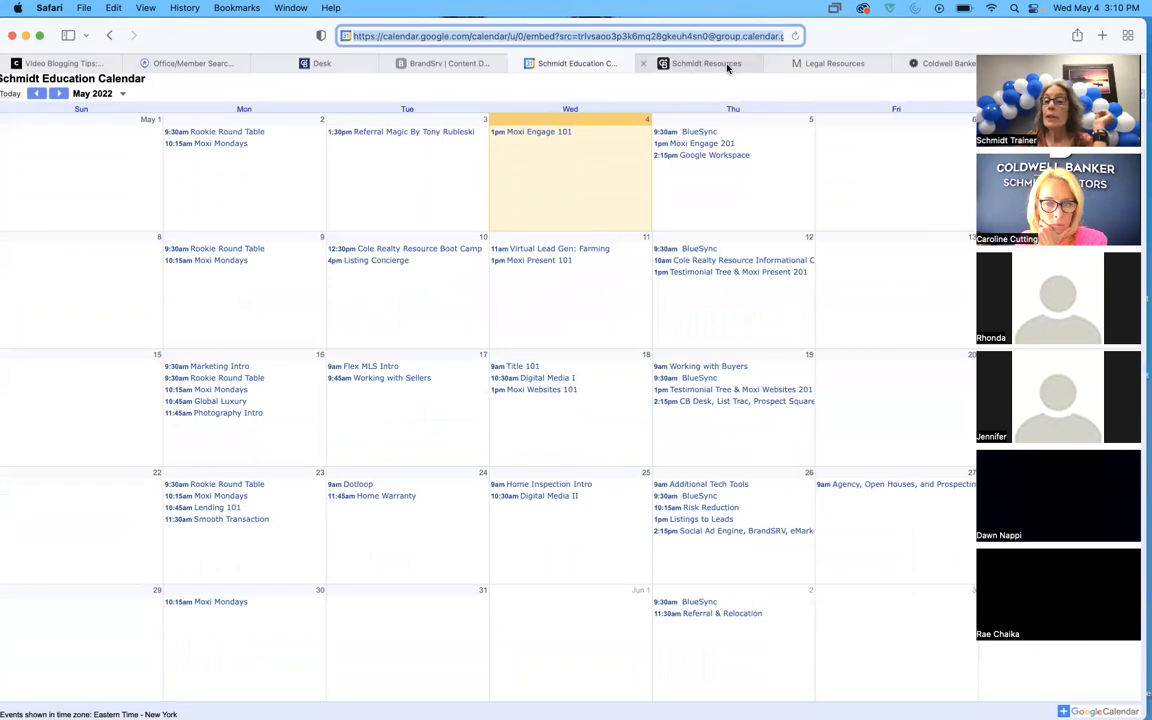
# Open the Michigan section of Schmidt Resources and look through its marketing resources
pyautogui.click(727, 64)
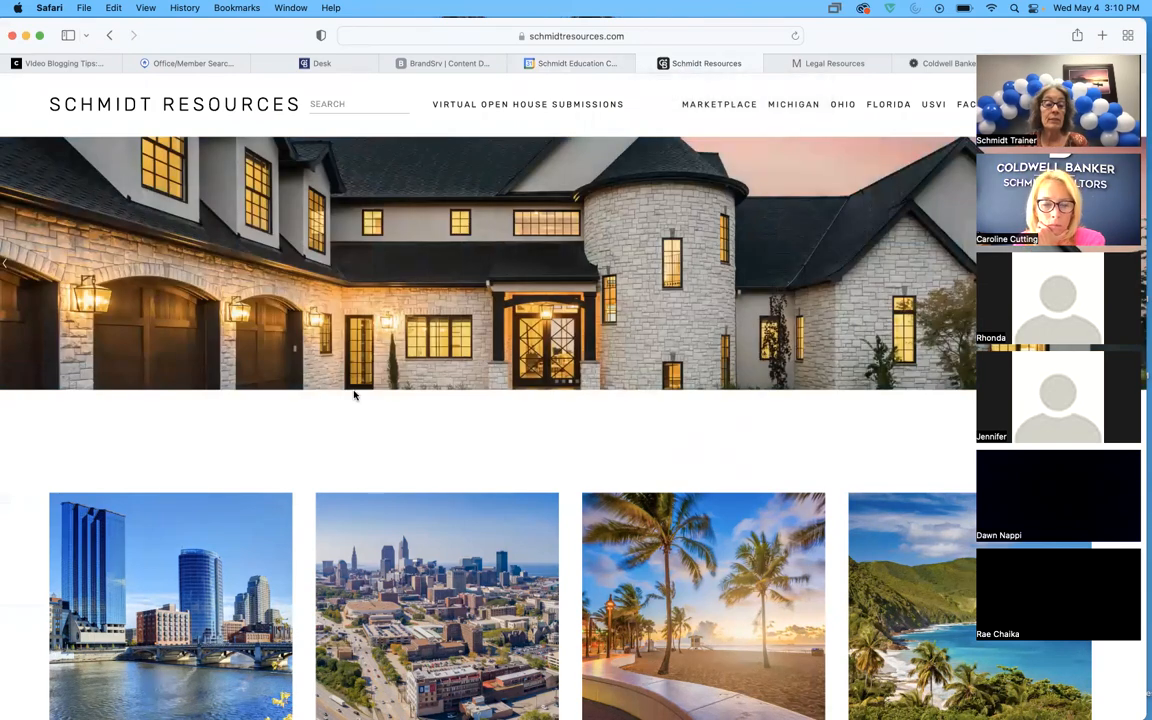
pyautogui.scroll(-3, 260, 500)
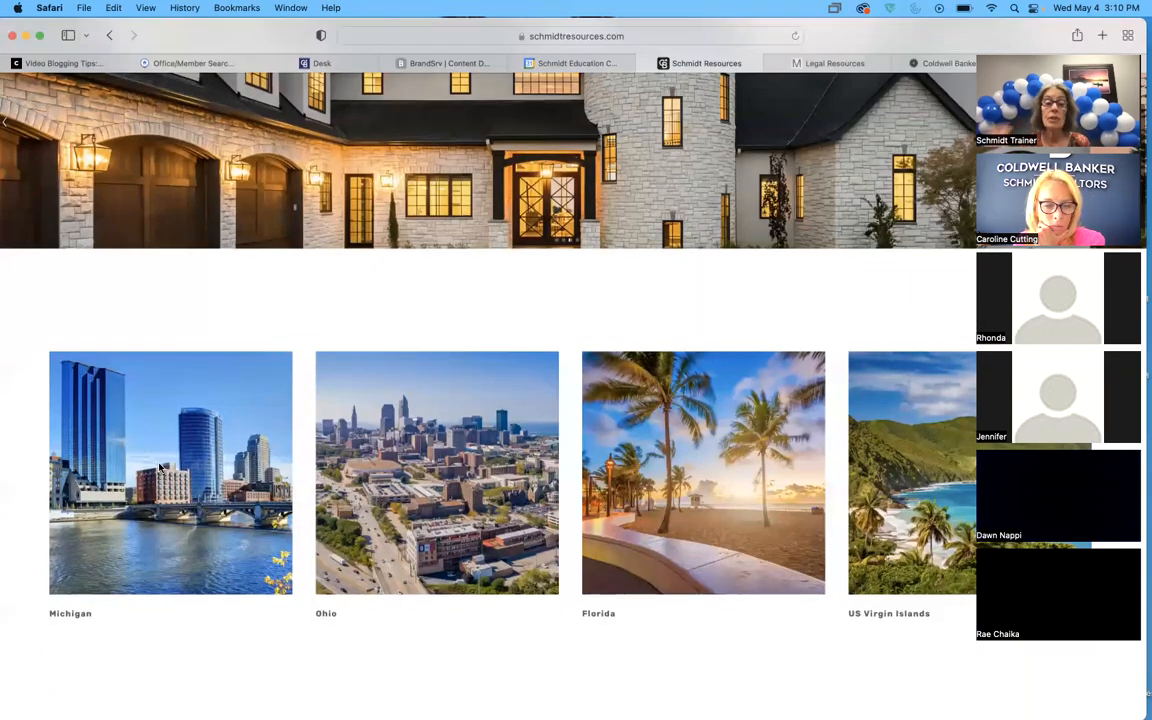
pyautogui.click(160, 467)
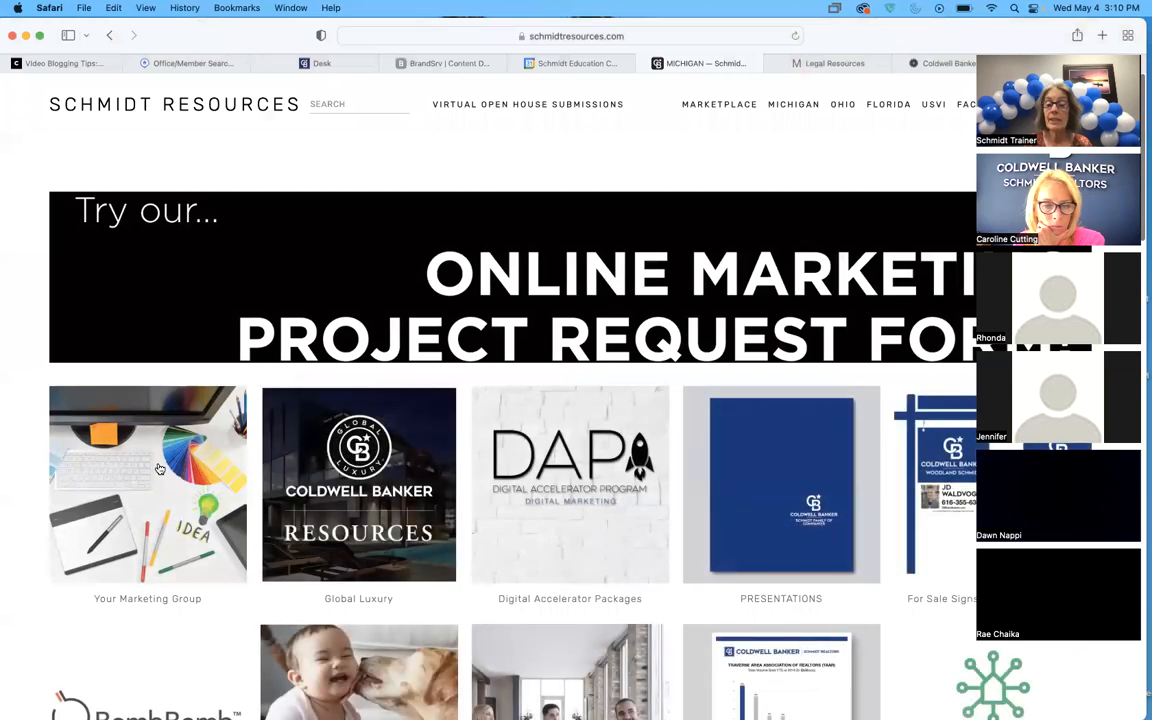
pyautogui.moveTo(1088, 677)
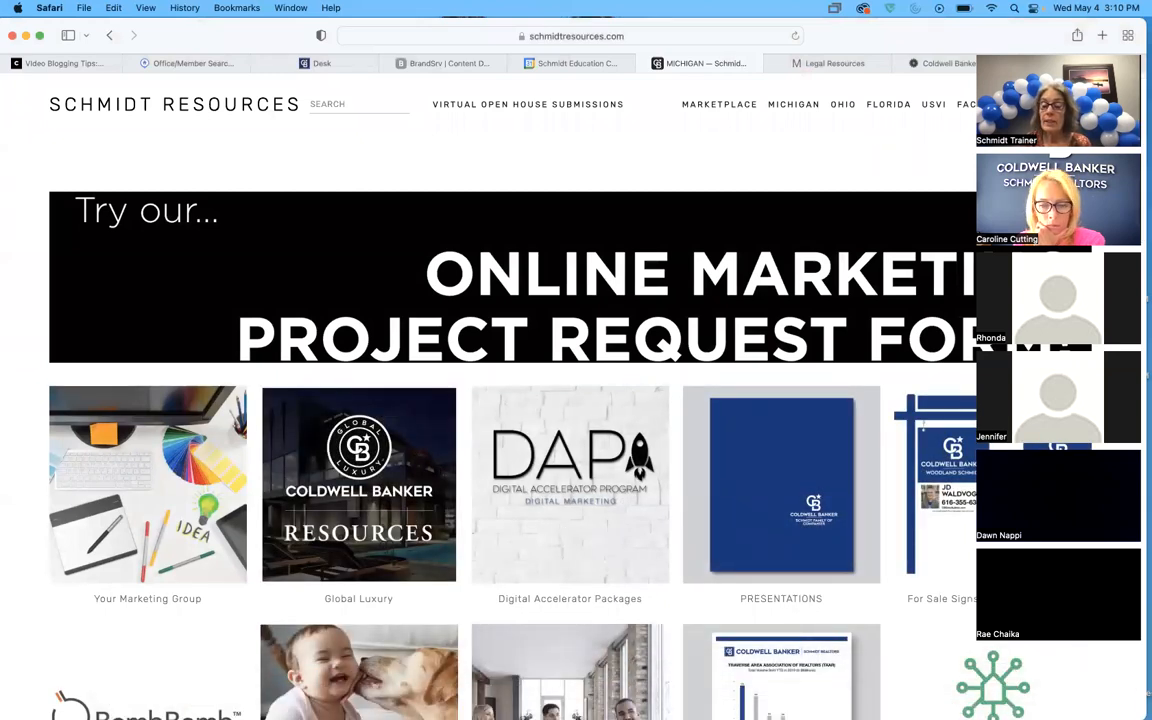
pyautogui.scroll(-2, 815, 663)
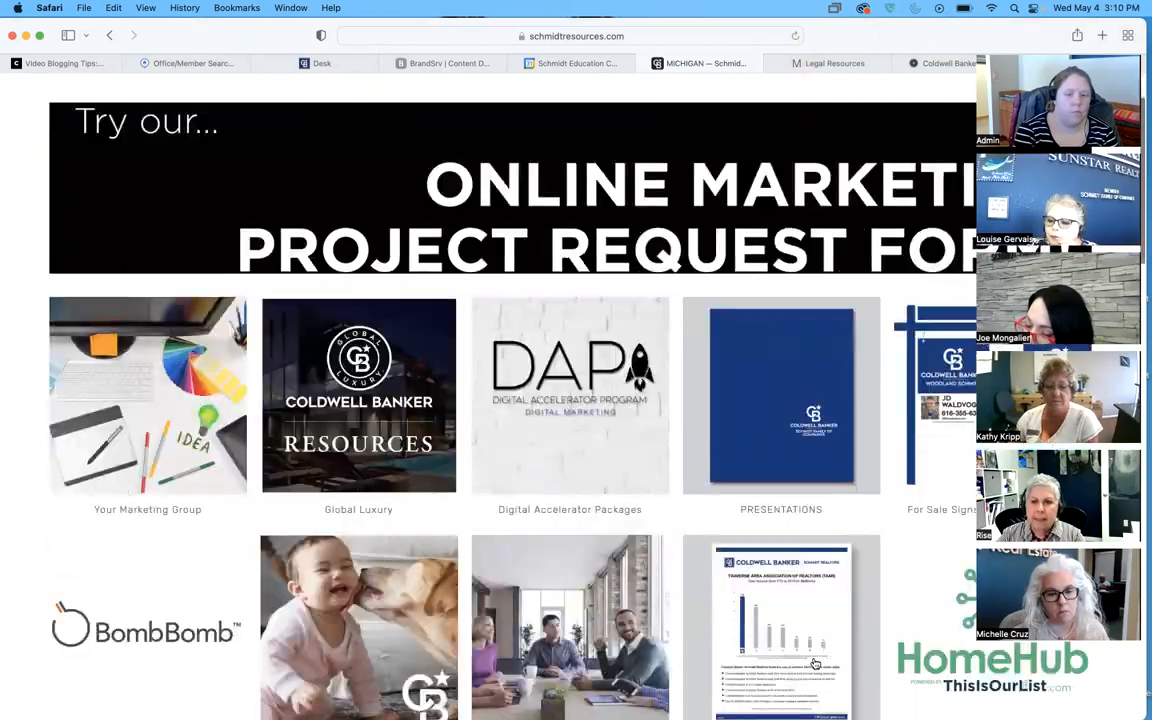
pyautogui.scroll(-3, 815, 663)
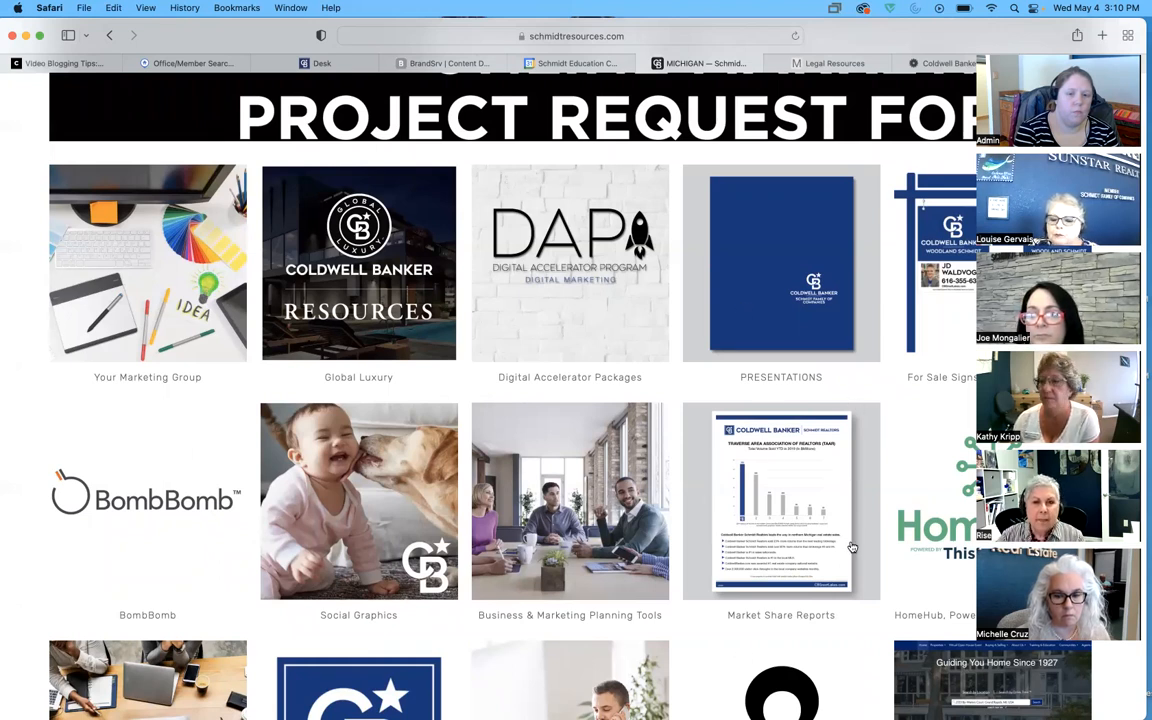
# Open the Michigan Market Share Reports page and look it over
pyautogui.click(767, 469)
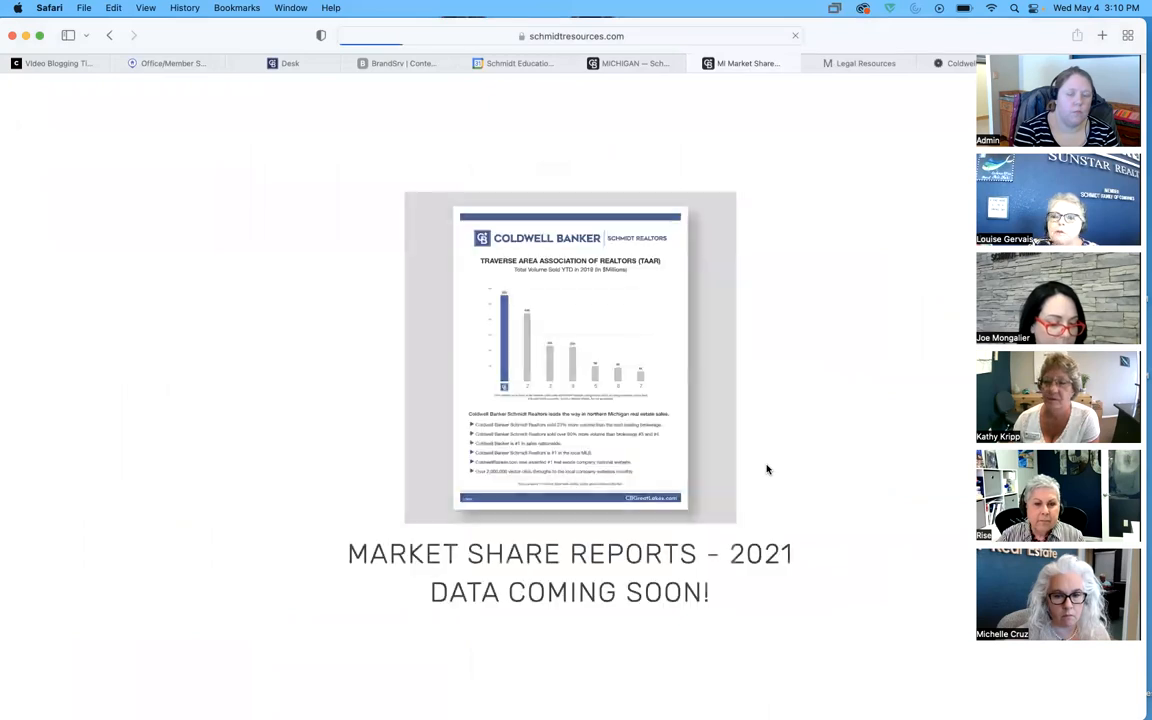
pyautogui.scroll(-5, 551, 487)
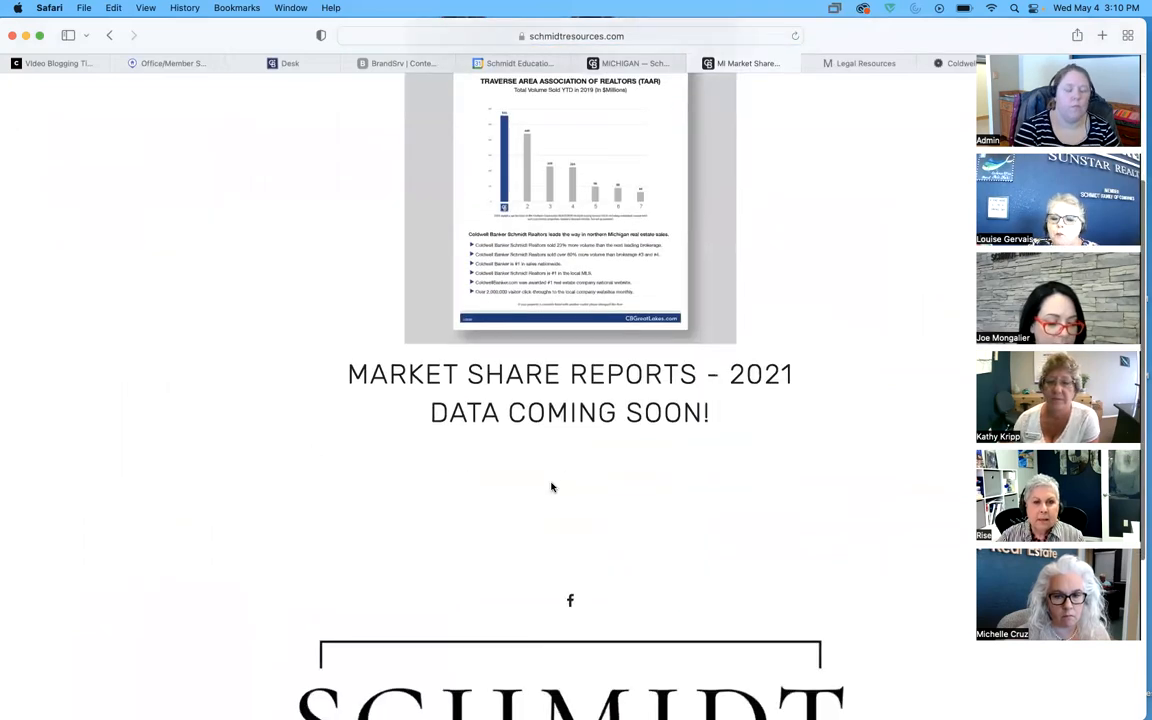
pyautogui.scroll(3, 551, 487)
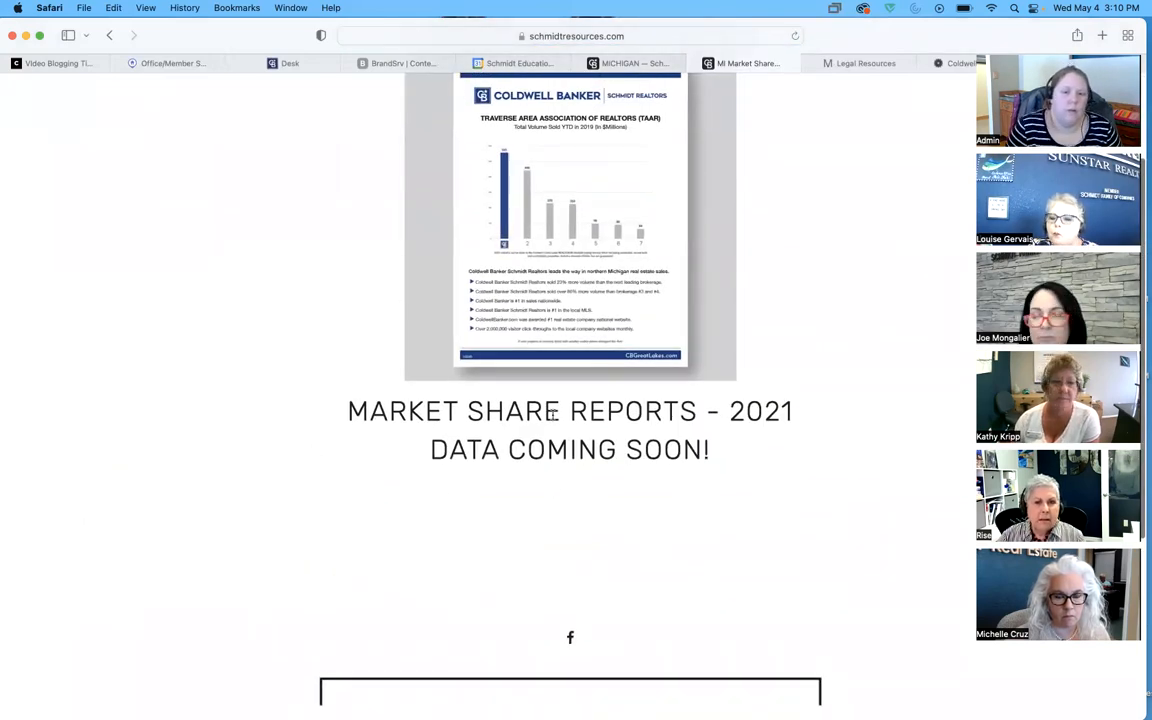
pyautogui.scroll(3, 700, 476)
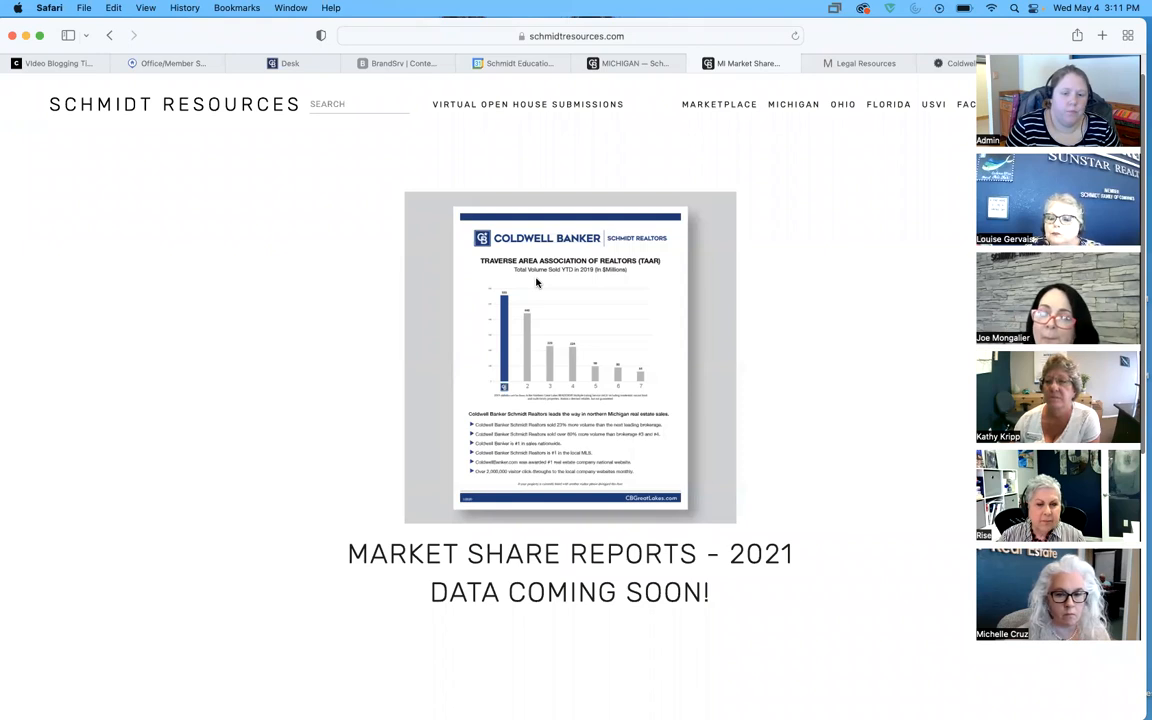
# Show the Michigan Realtors Legal Resources page and browse the latest posts on the Blue Matter blog
pyautogui.click(855, 64)
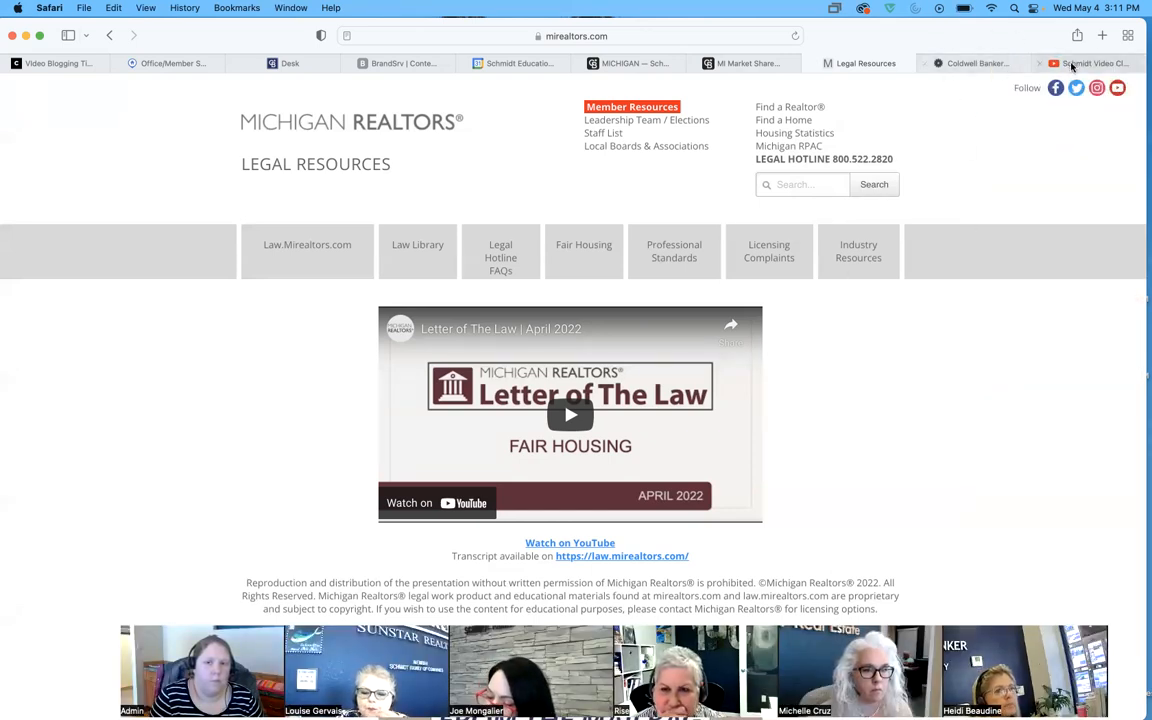
pyautogui.click(965, 65)
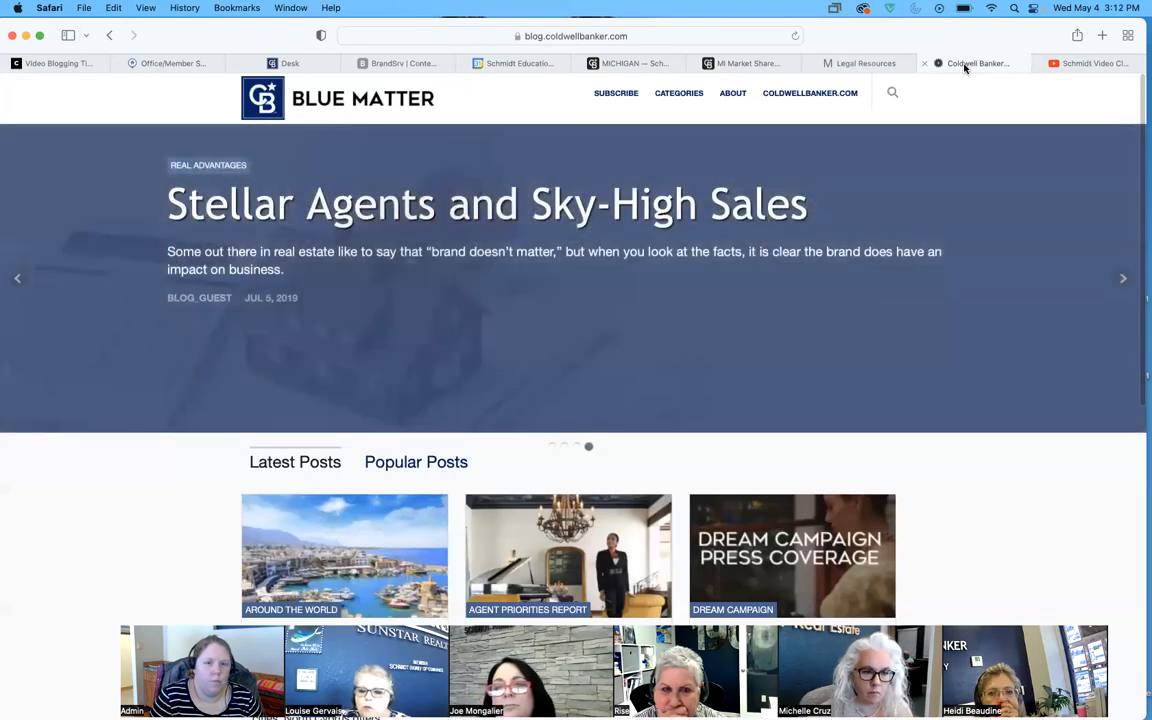
pyautogui.scroll(-5, 580, 244)
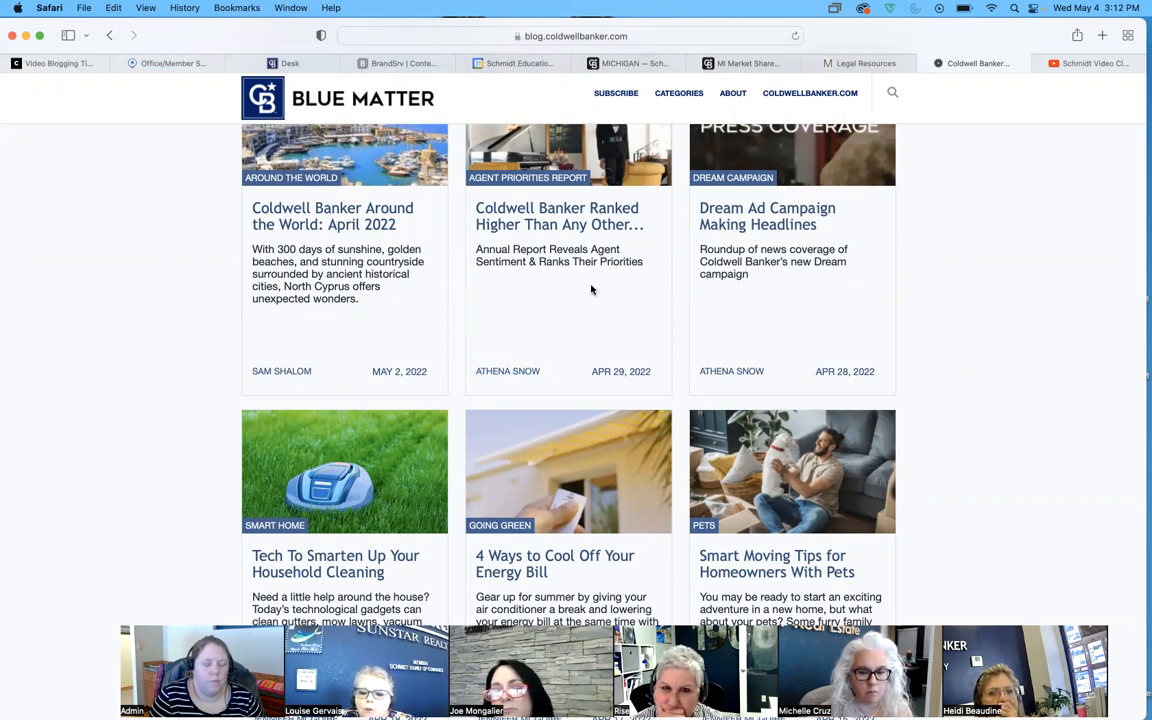
# Show the Schmidt Video Classroom playlists on YouTube
pyautogui.click(1068, 64)
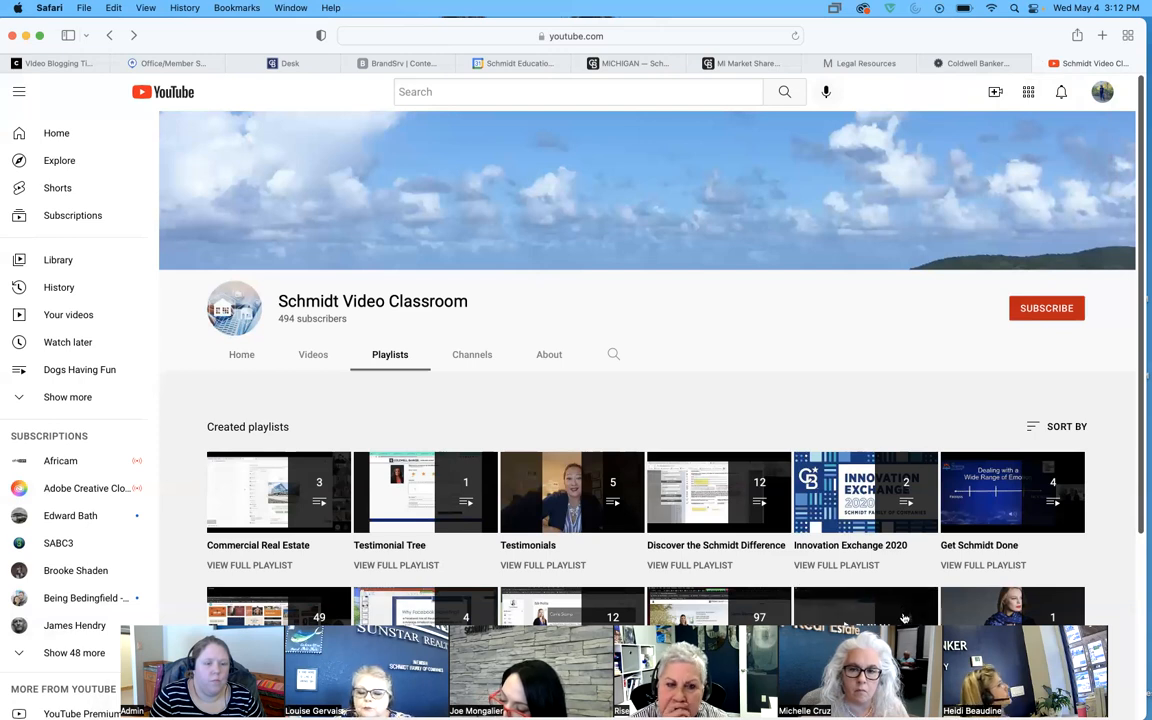
# Switch to Chrome and show the finished Training Newsletter presentation
pyautogui.click(1109, 650)
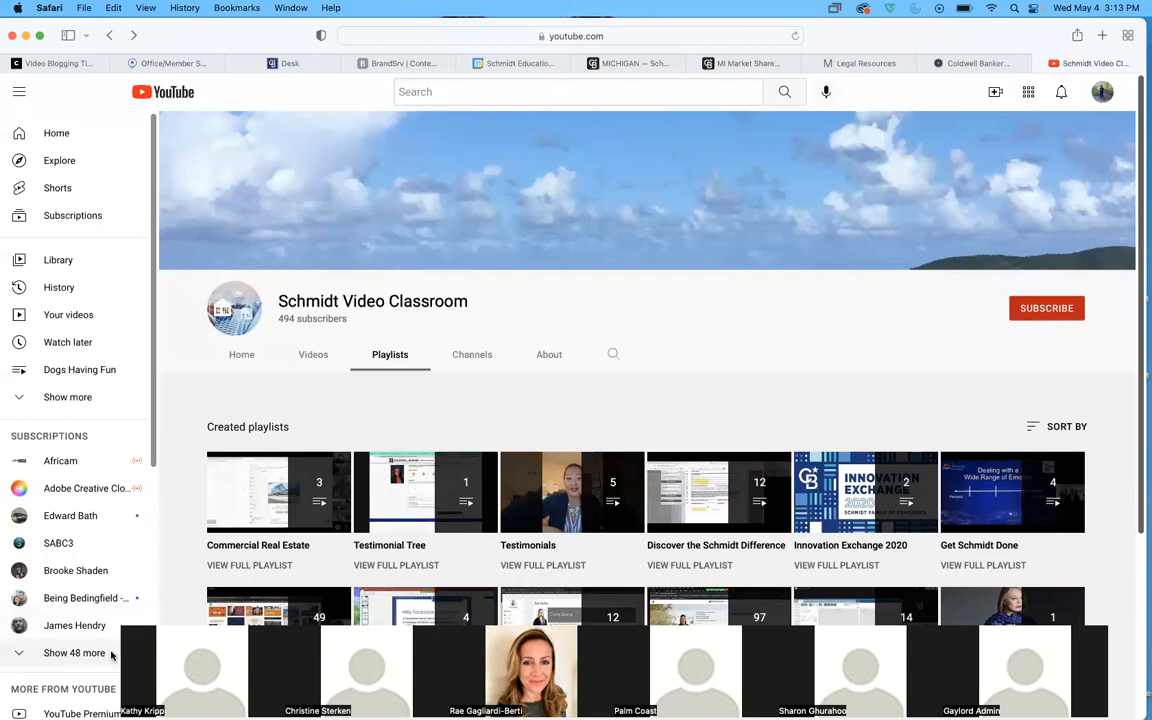
pyautogui.moveTo(250, 712)
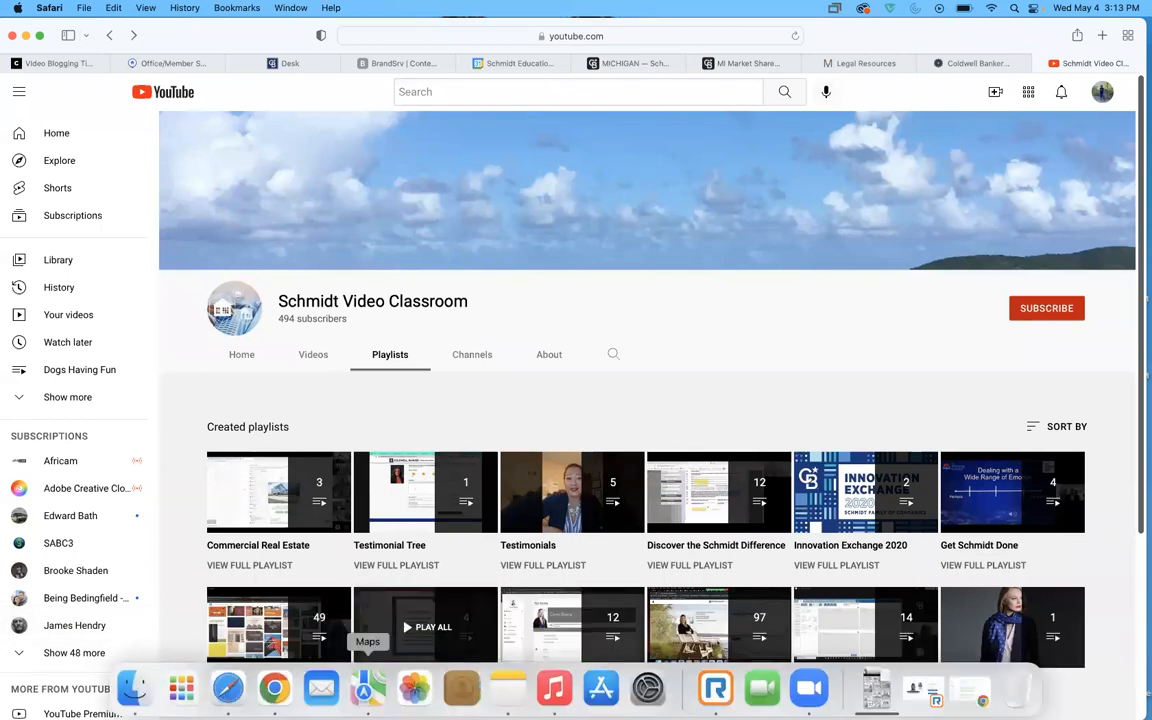
pyautogui.click(264, 690)
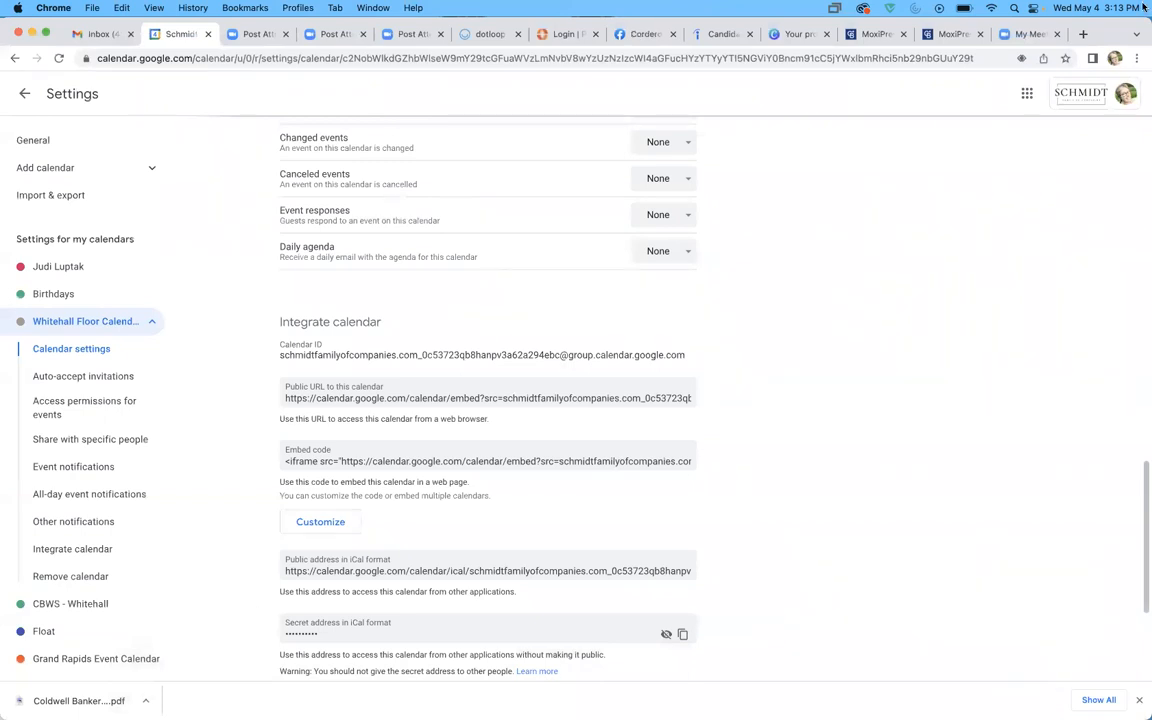
pyautogui.click(958, 35)
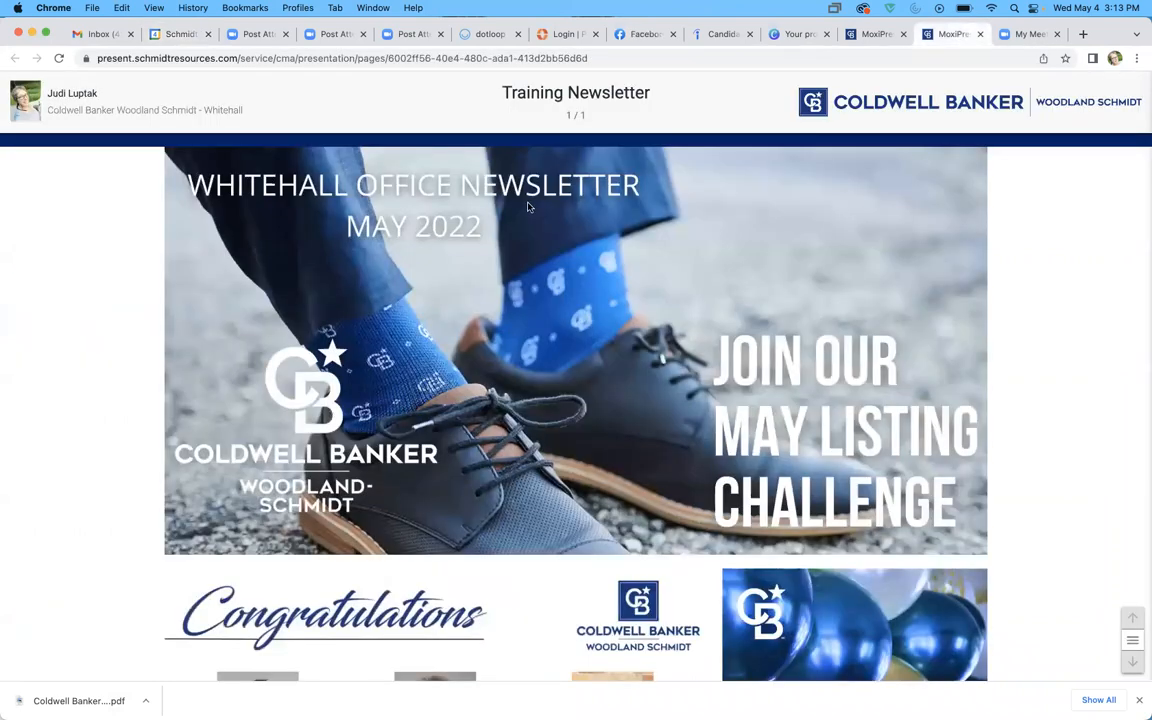
# Start a new Non-Listing presentation from the My Presentations page, using no template
pyautogui.click(874, 34)
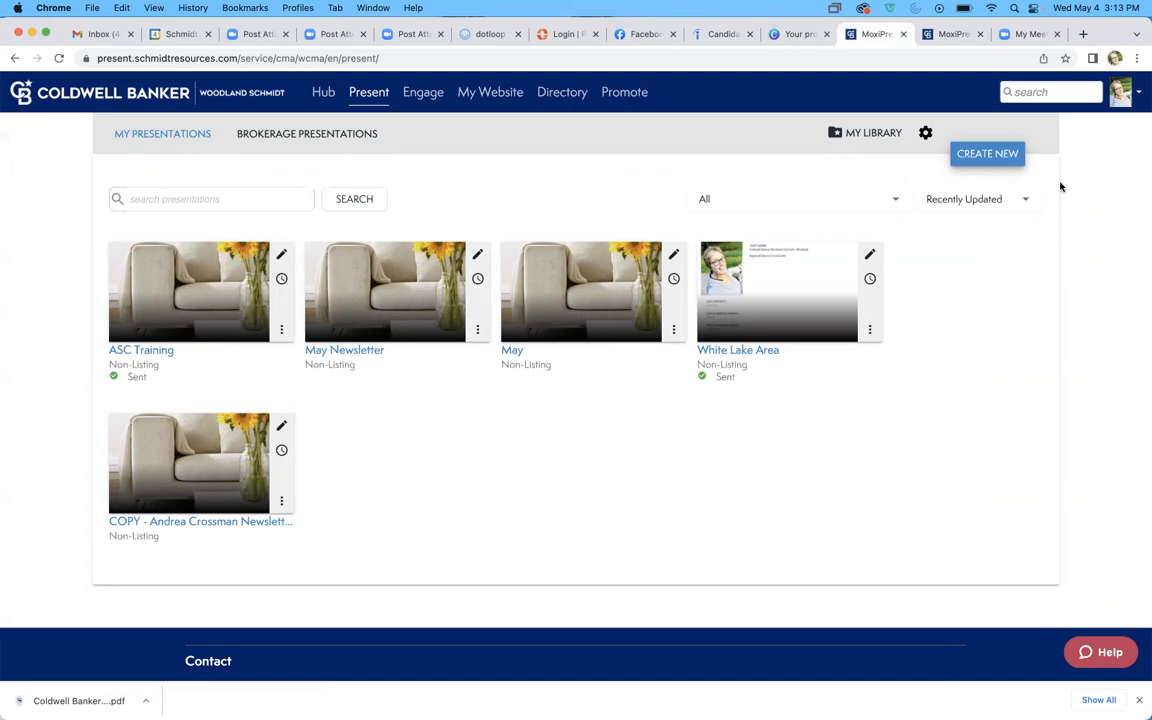
pyautogui.click(988, 153)
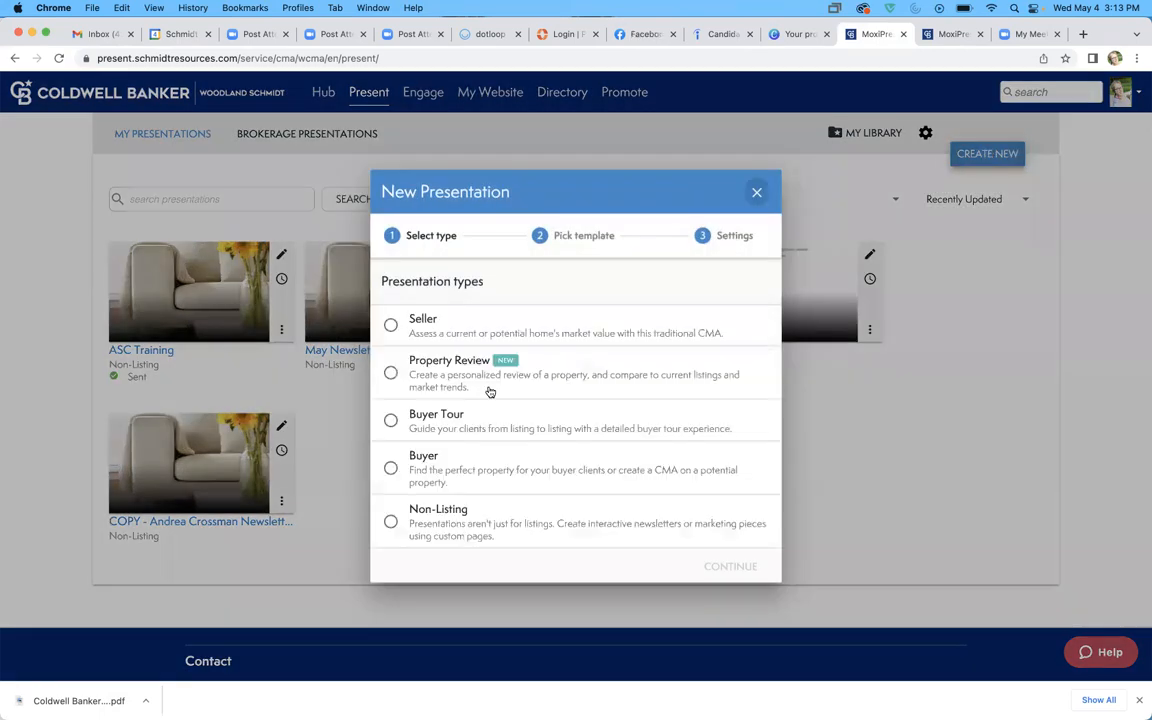
pyautogui.click(390, 522)
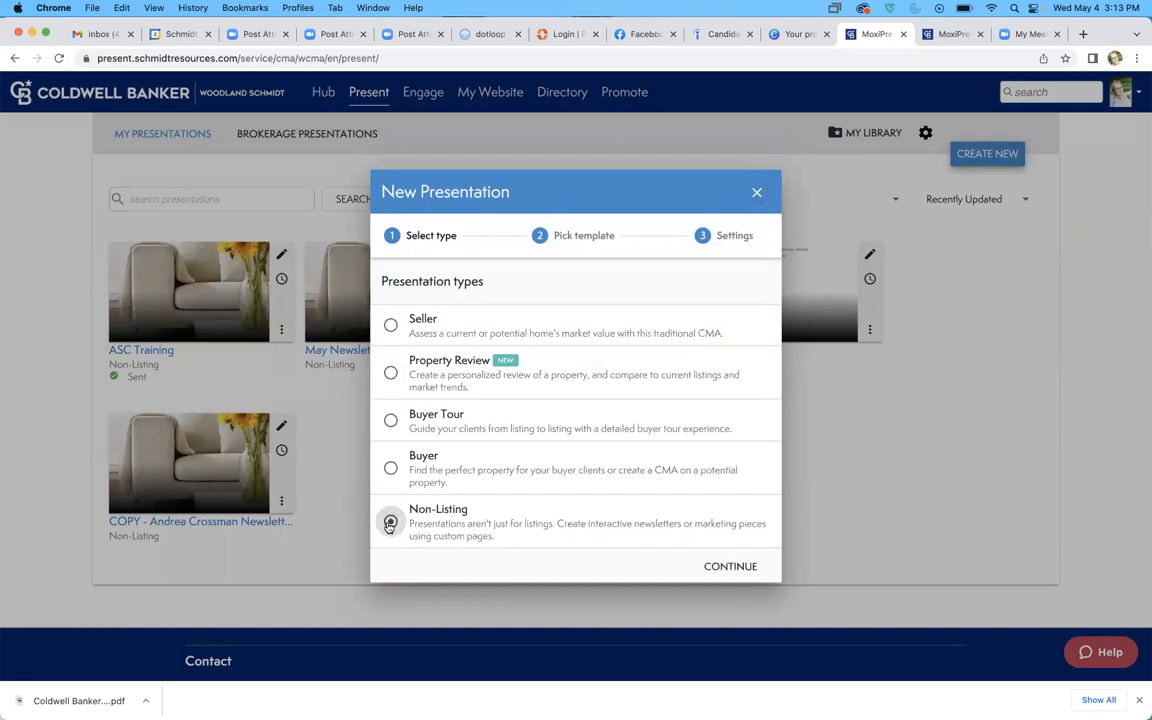
pyautogui.click(730, 567)
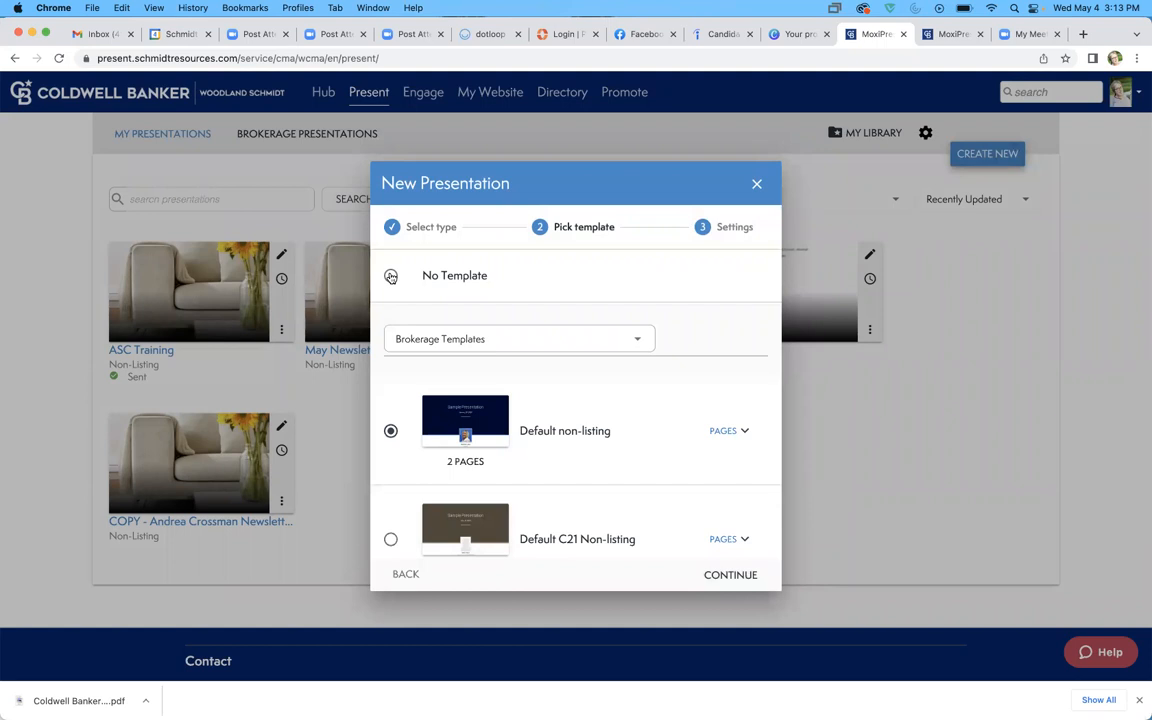
pyautogui.click(391, 276)
pyautogui.click(731, 576)
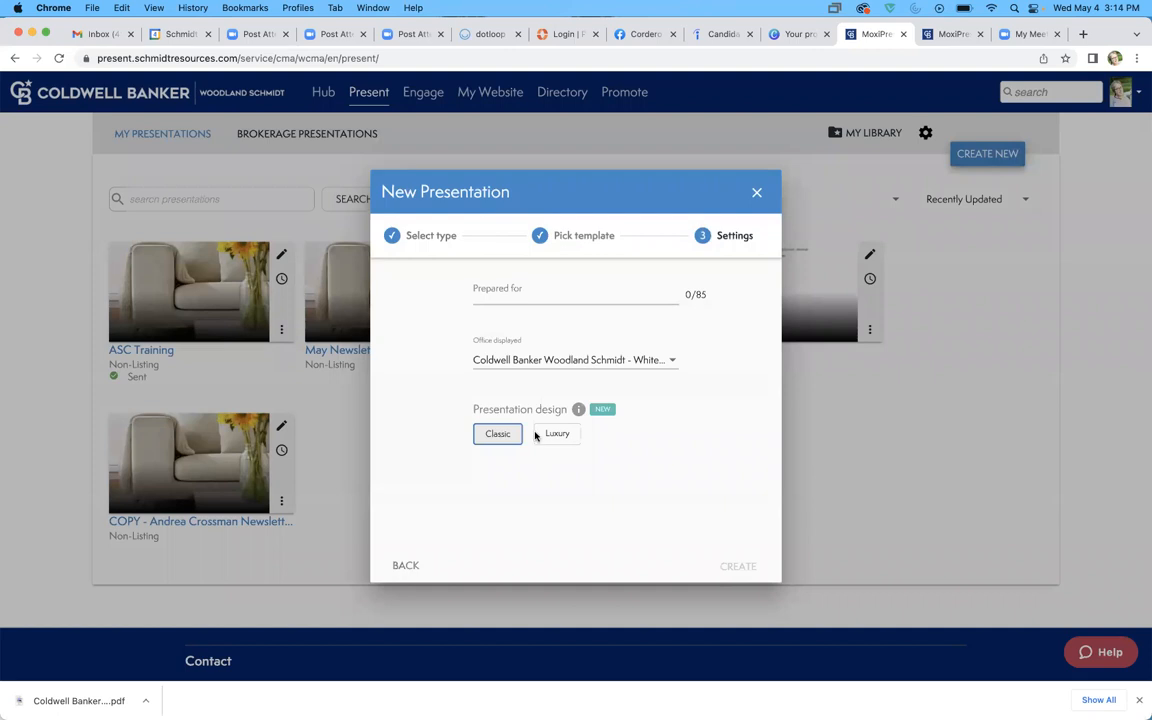
# Set the Prepared for title to Fremont Newsletter, keep the Whitehall office and Classic design, and create the presentation
pyautogui.click(484, 287)
pyautogui.write('Fremont')
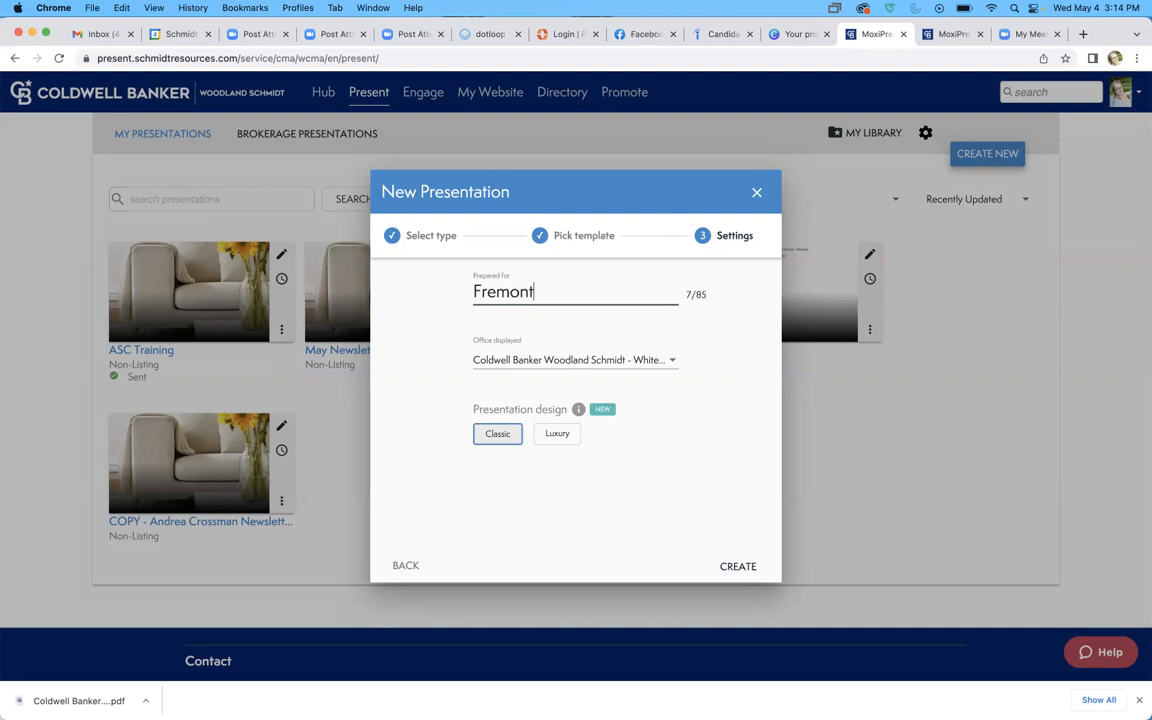
pyautogui.write('Newsletter')
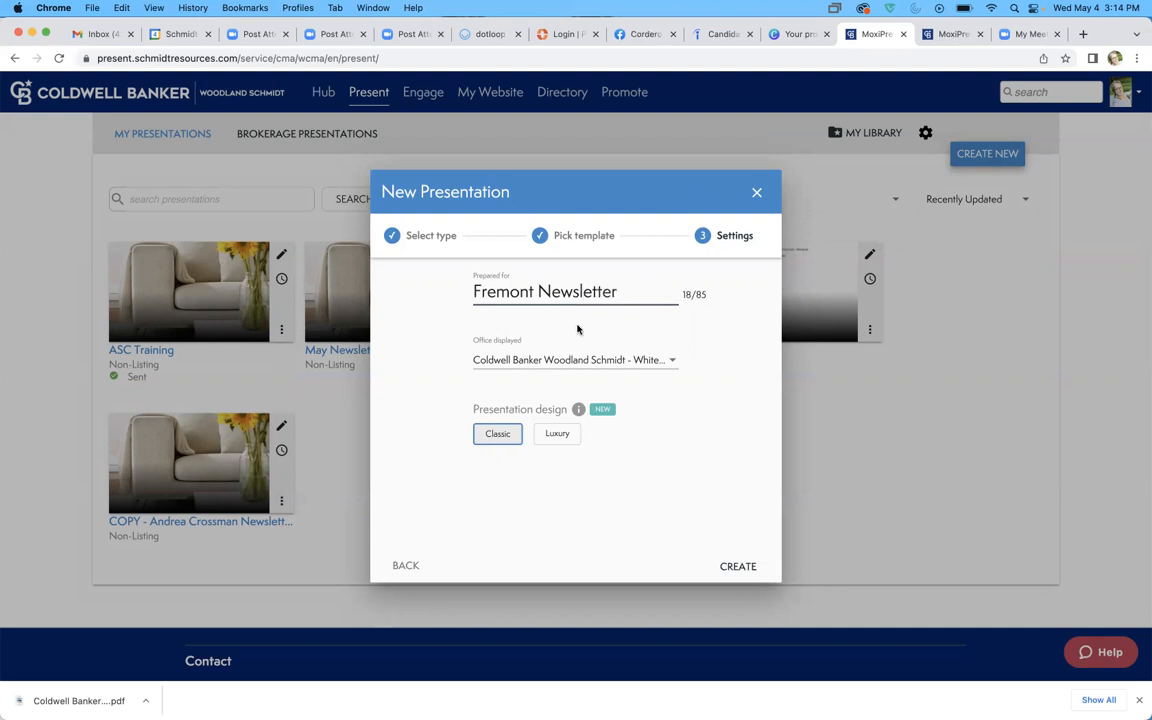
pyautogui.click(671, 360)
pyautogui.click(670, 364)
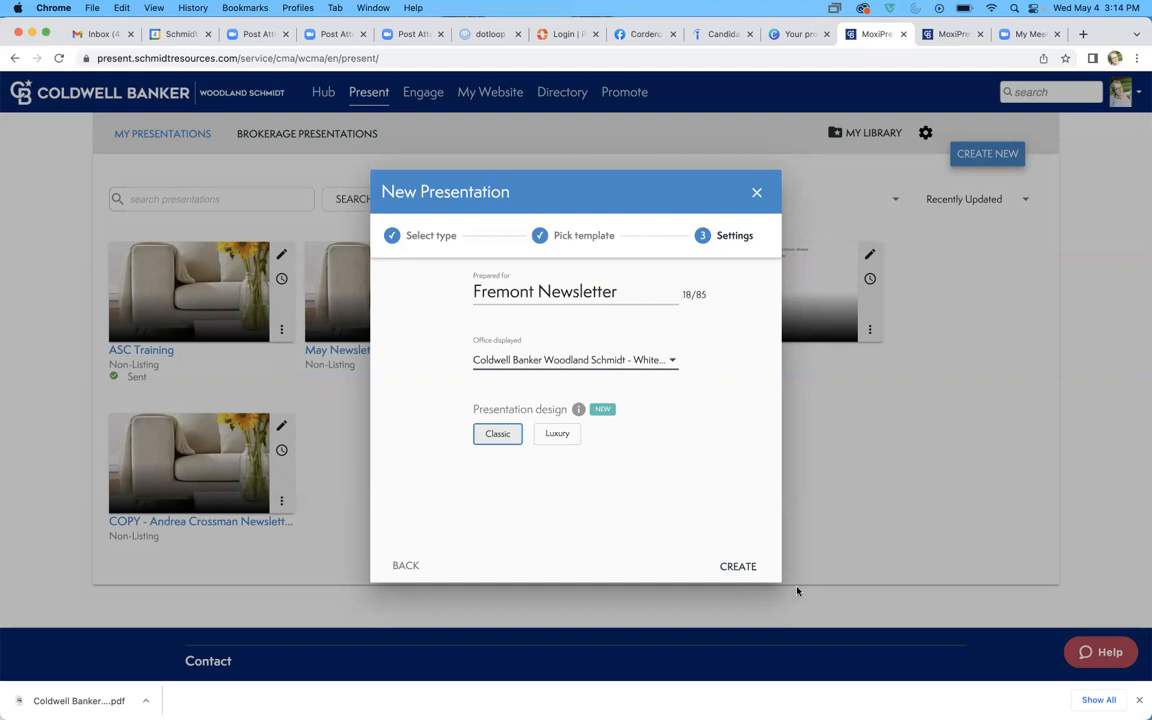
pyautogui.click(738, 566)
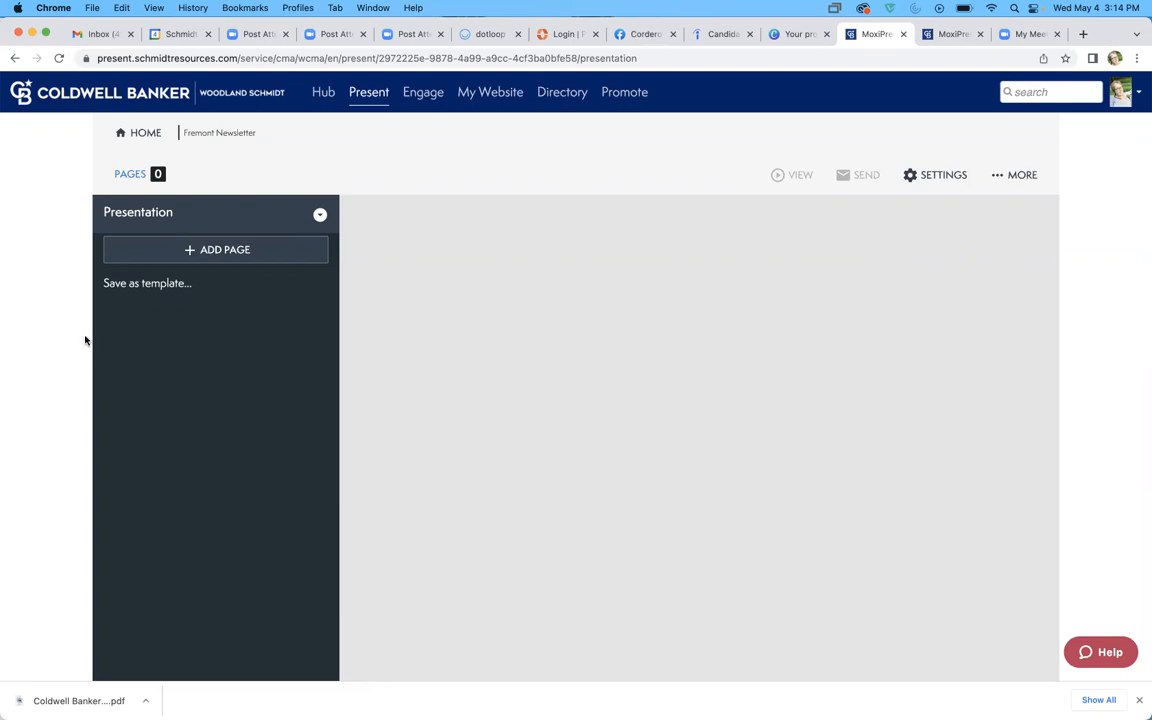
# Build a new custom web page with the layout of one full-width header above two rows of two columns
pyautogui.click(177, 252)
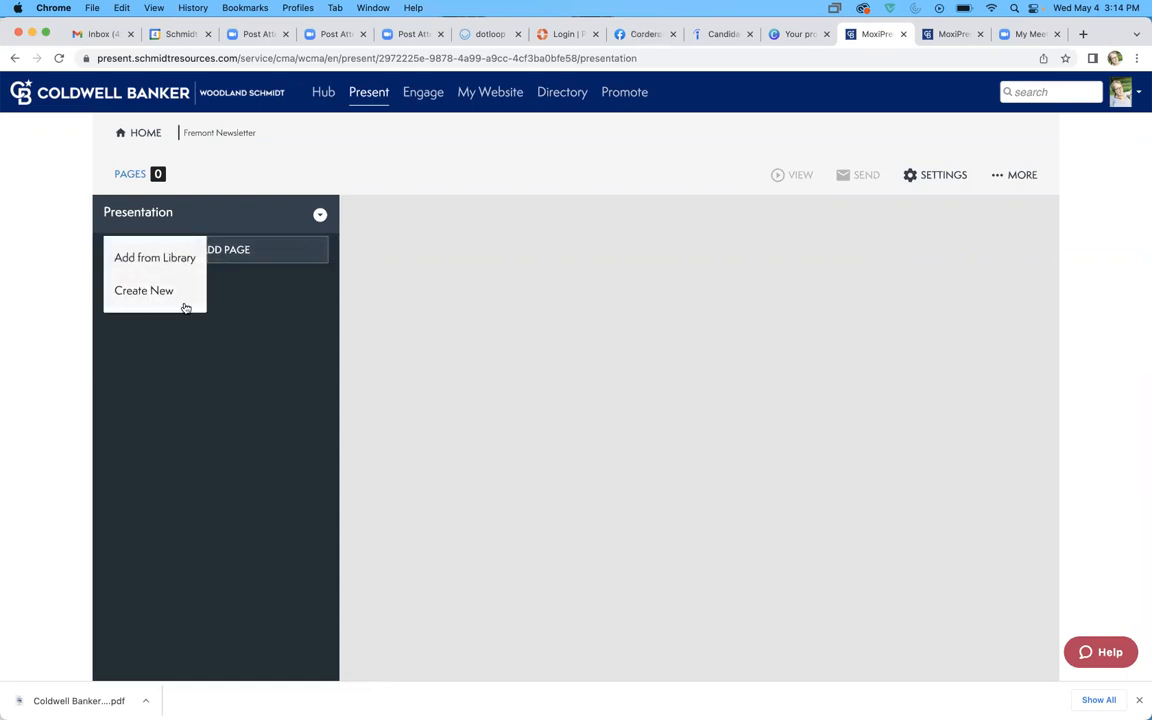
pyautogui.click(127, 292)
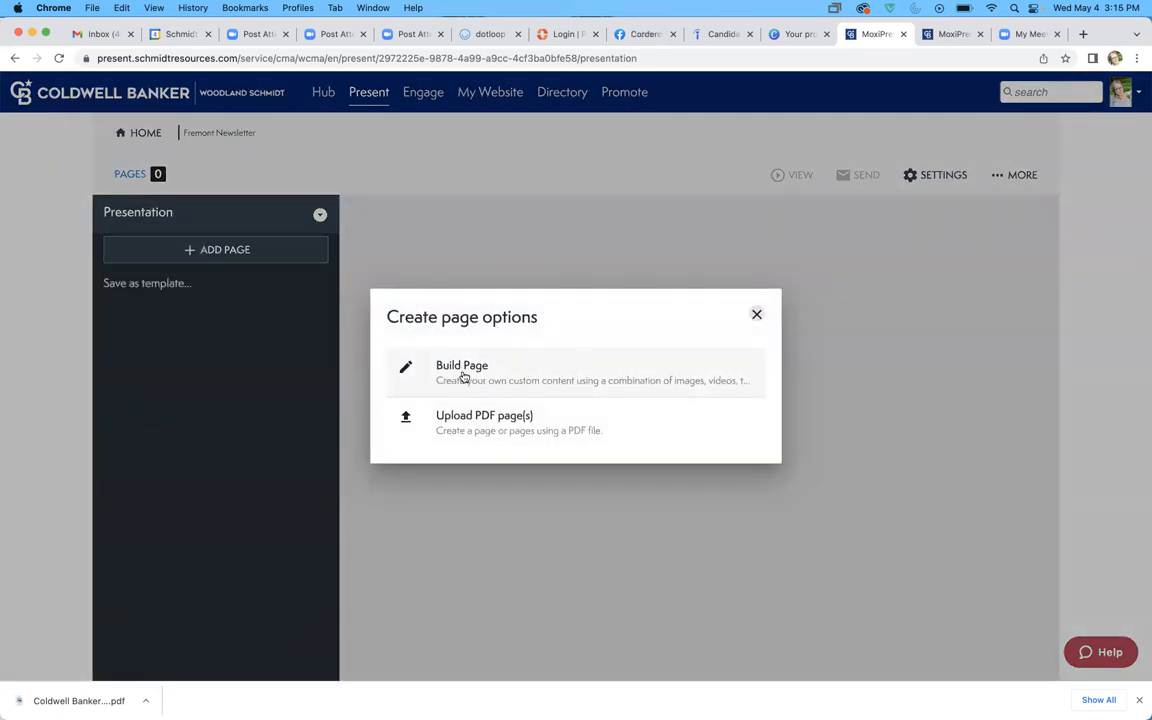
pyautogui.click(462, 368)
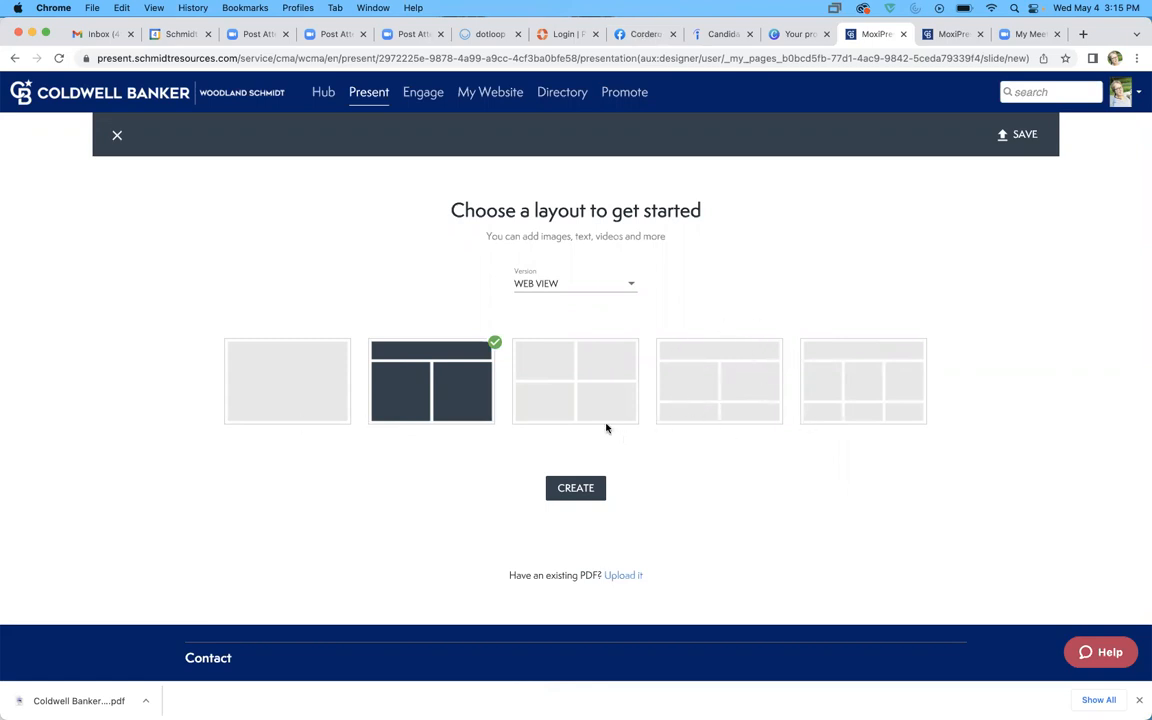
pyautogui.click(731, 383)
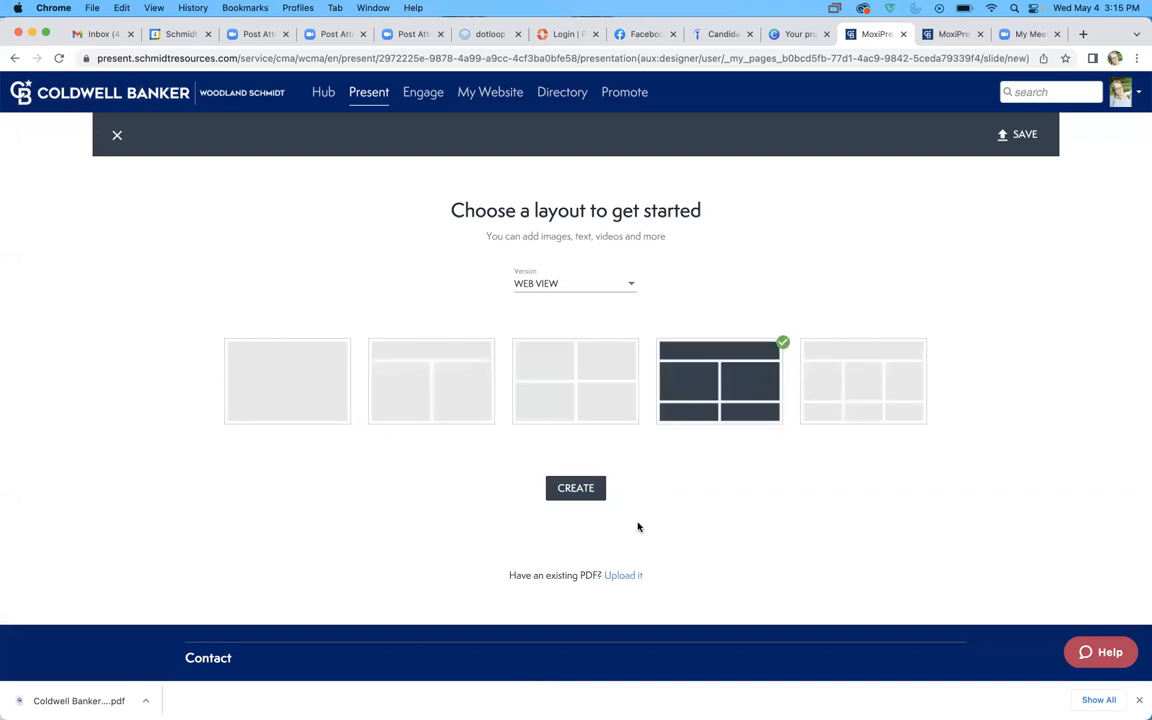
pyautogui.click(575, 489)
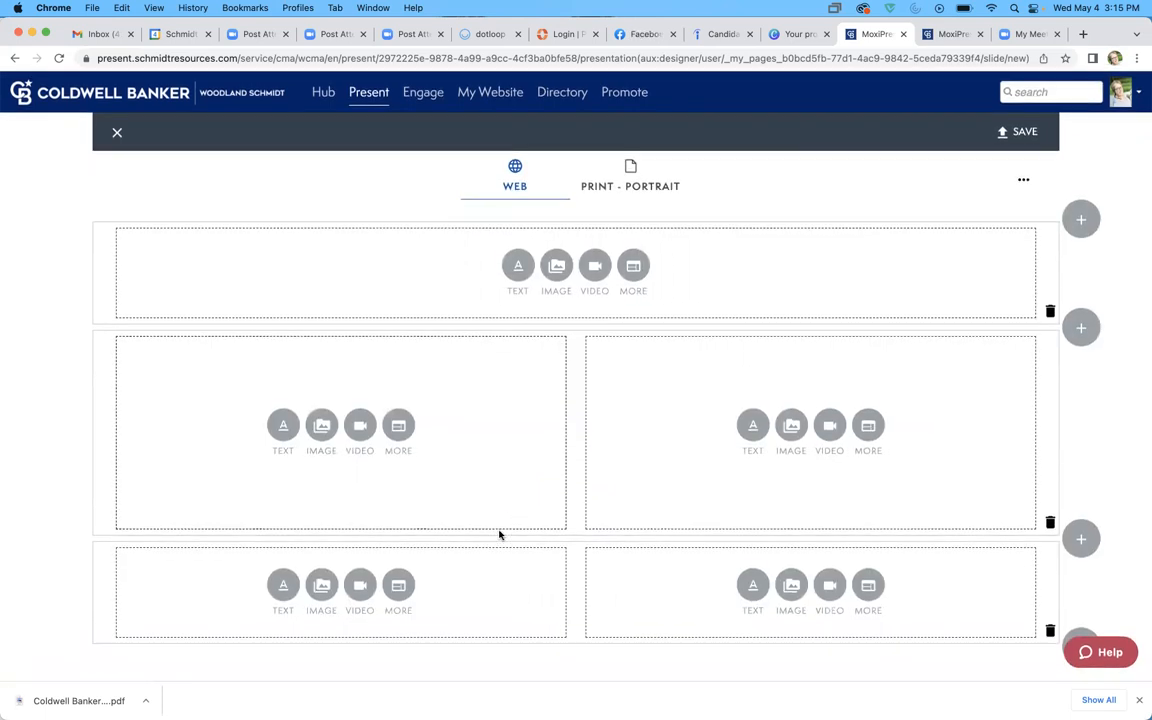
# Open the image library for the page's empty full-width header section
pyautogui.scroll(-2, 499, 532)
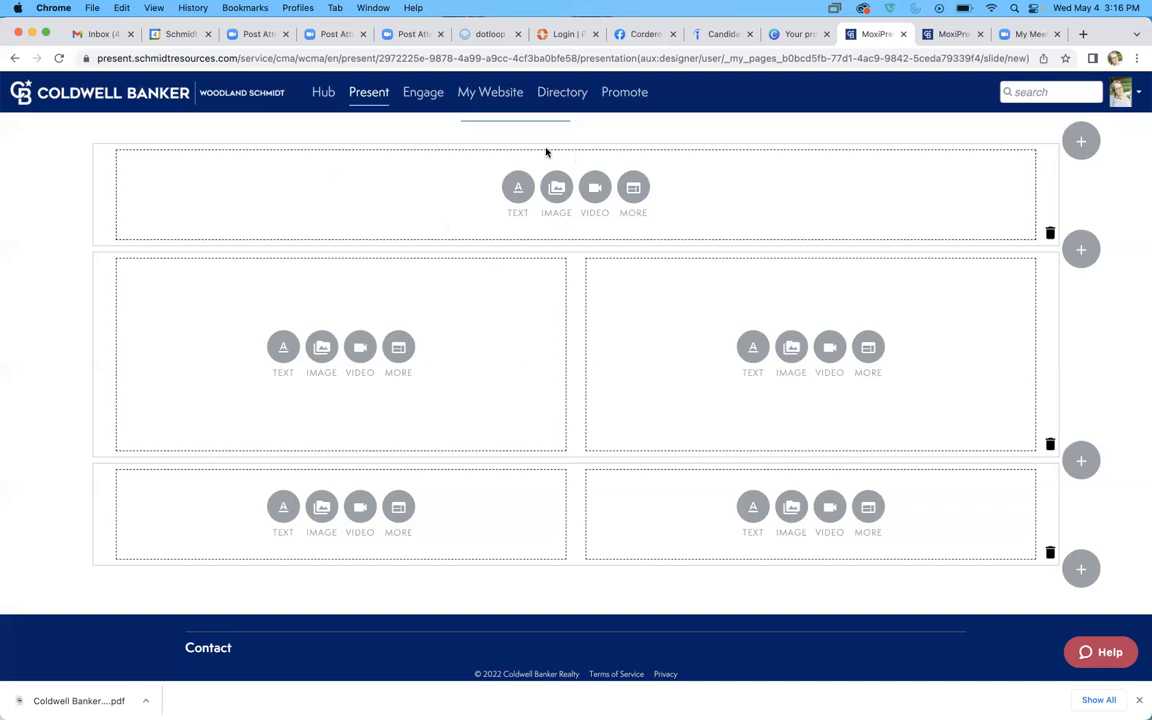
pyautogui.click(556, 187)
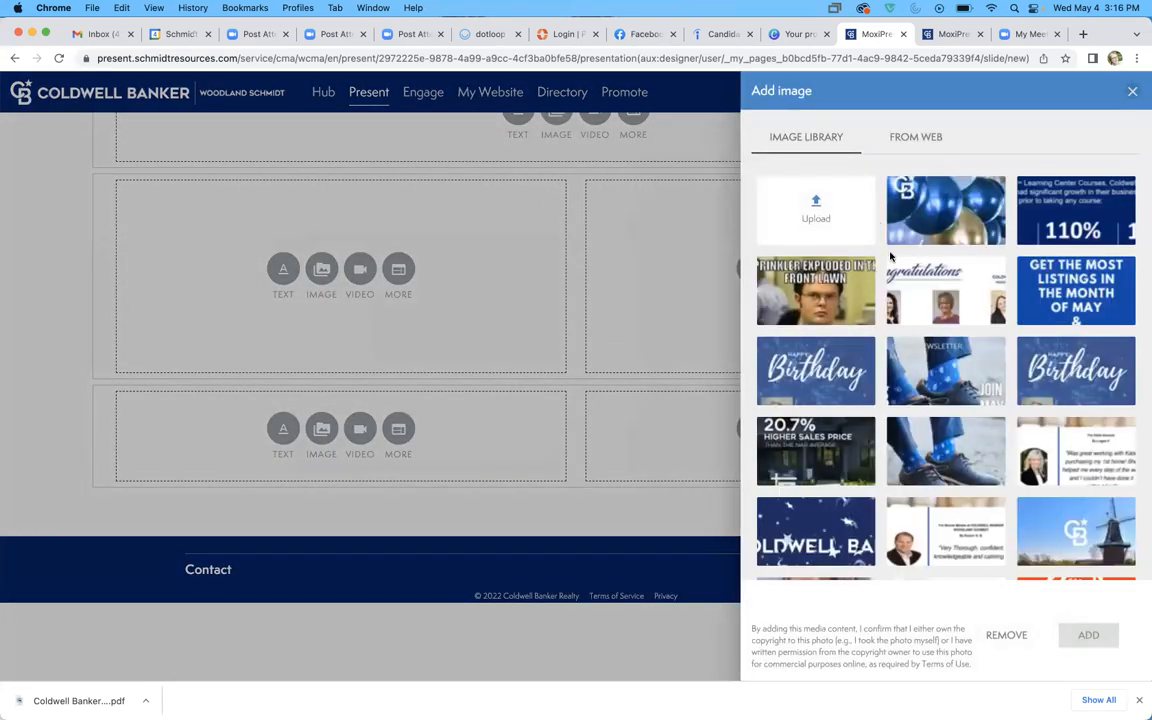
pyautogui.click(820, 201)
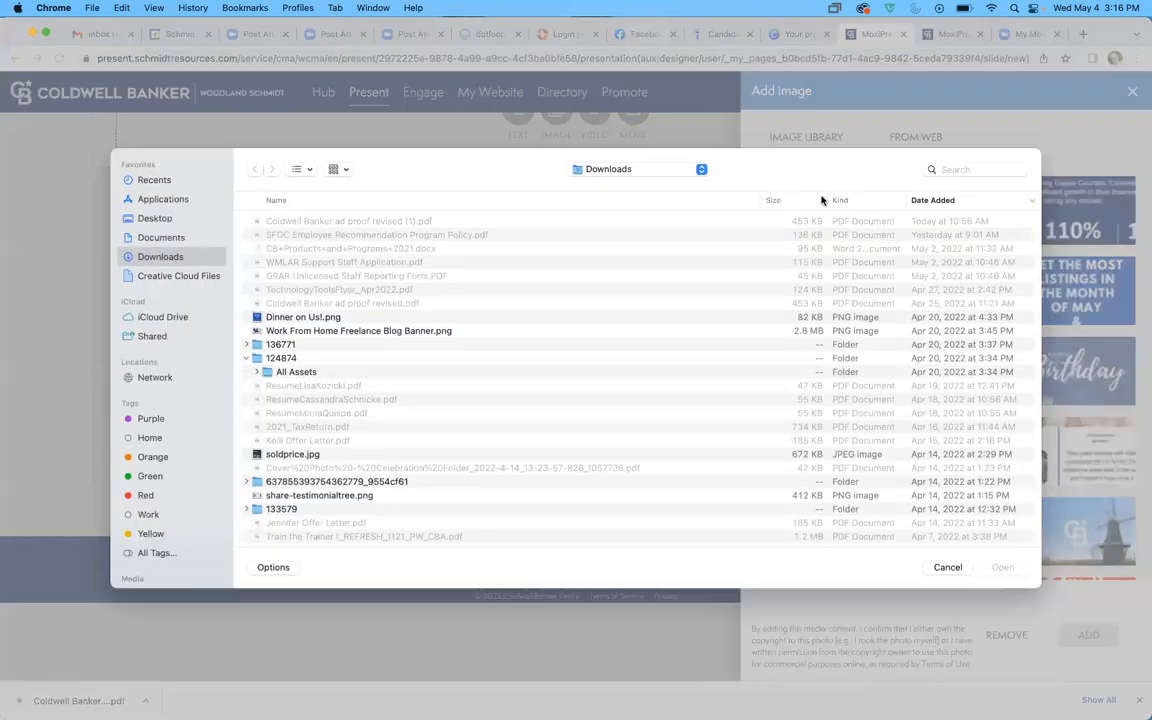
pyautogui.click(161, 219)
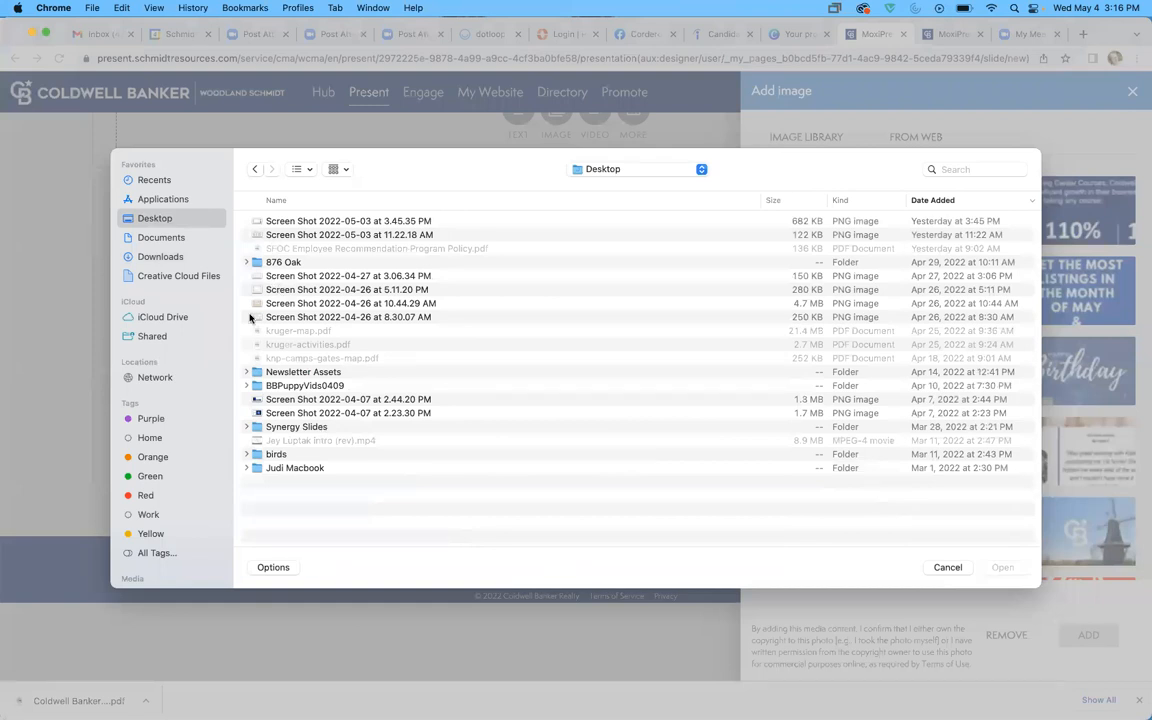
pyautogui.click(247, 372)
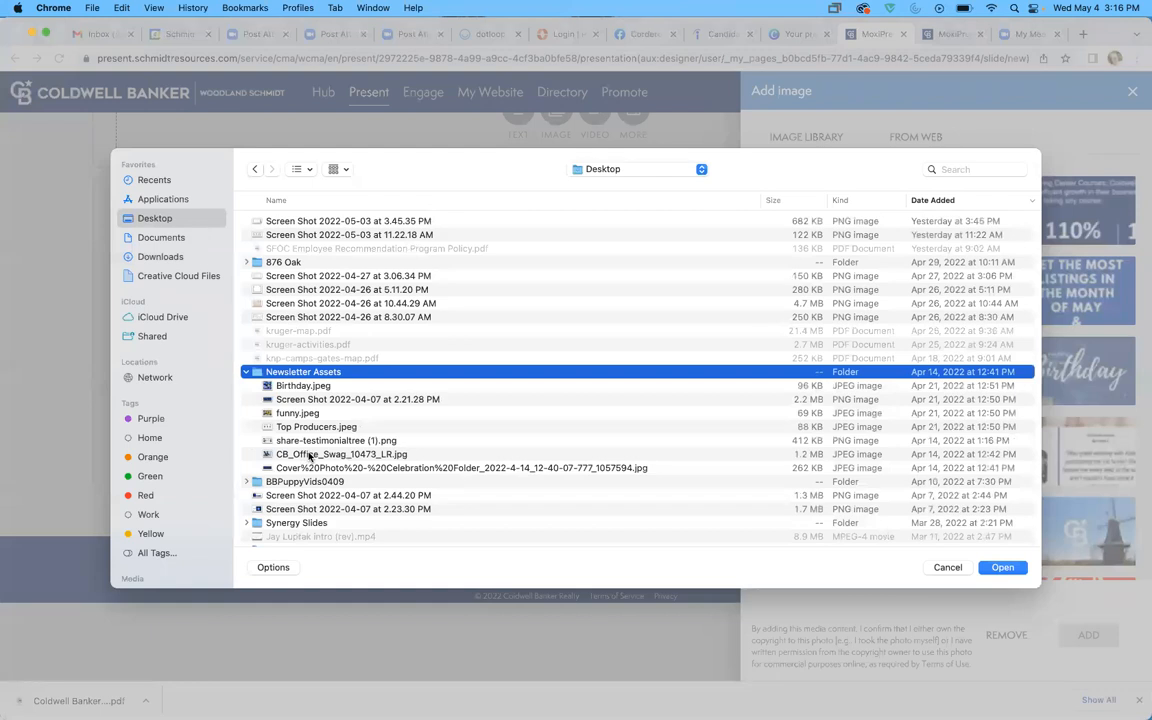
pyautogui.click(311, 455)
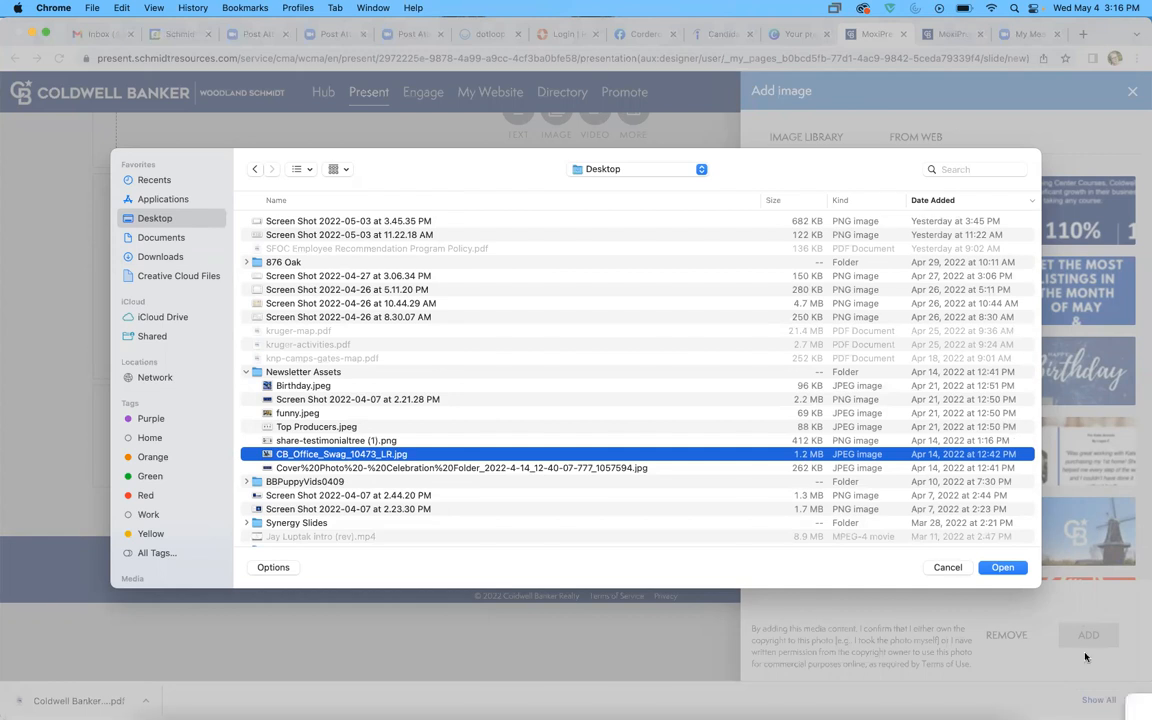
pyautogui.click(957, 567)
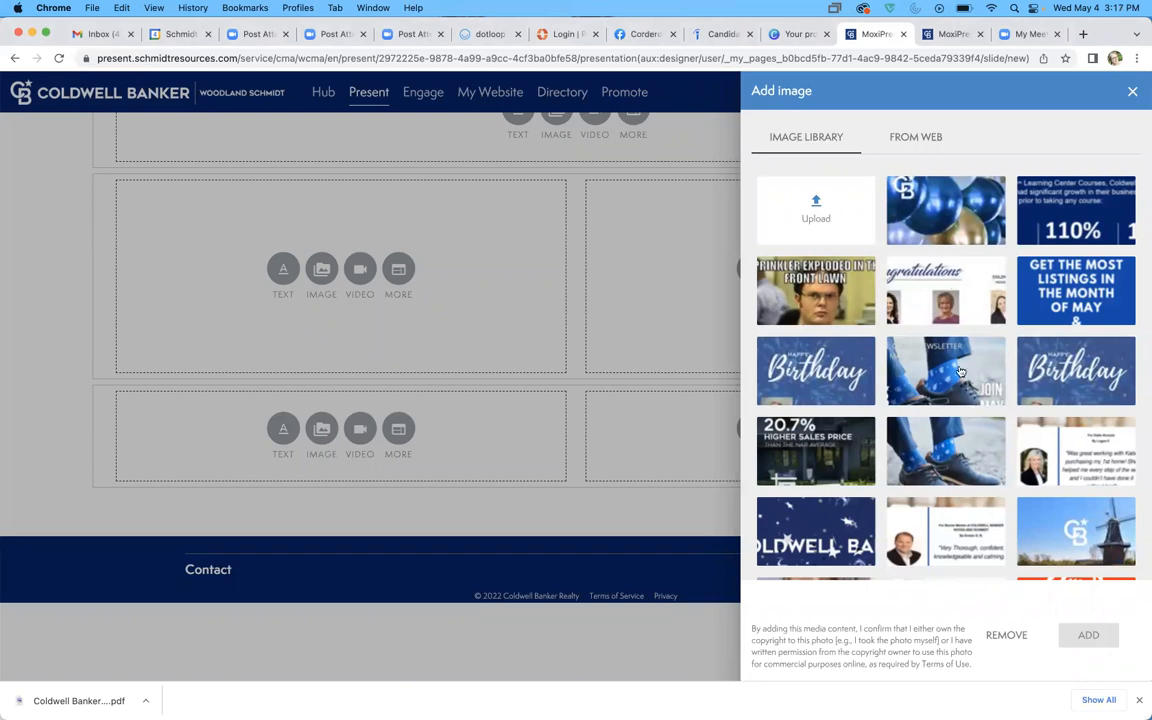
# Insert the Whitehall Office Newsletter May 2022 shoe banner from the image library into the header section
pyautogui.click(941, 370)
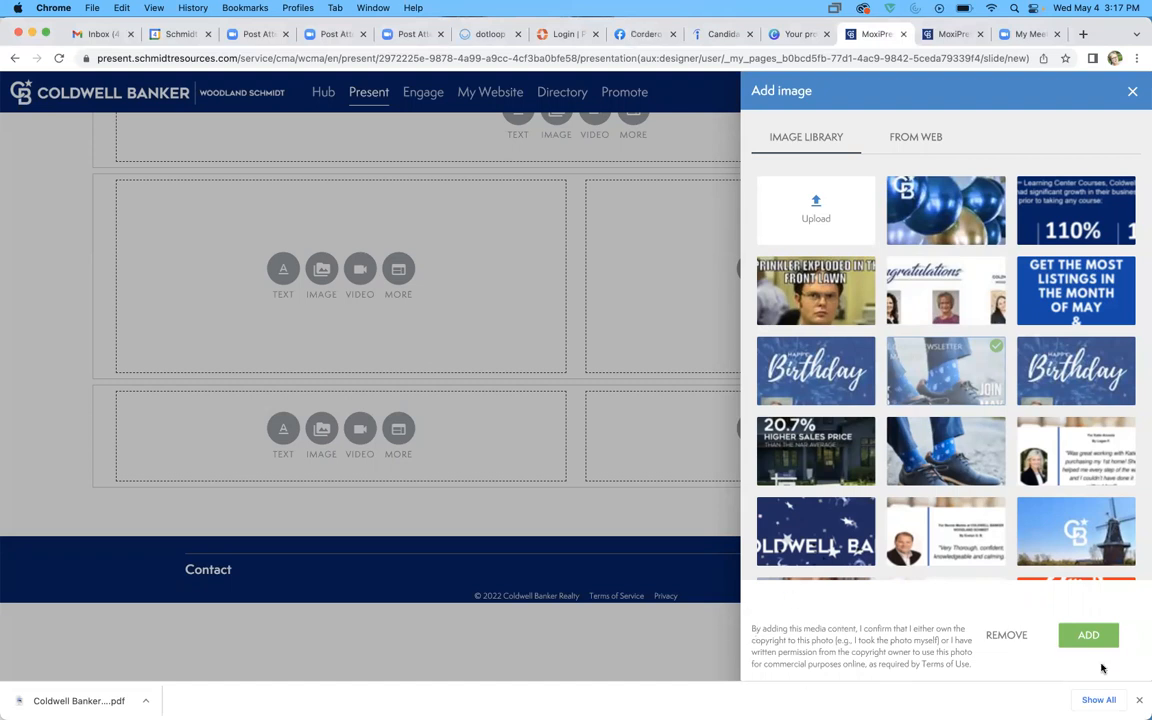
pyautogui.click(1085, 637)
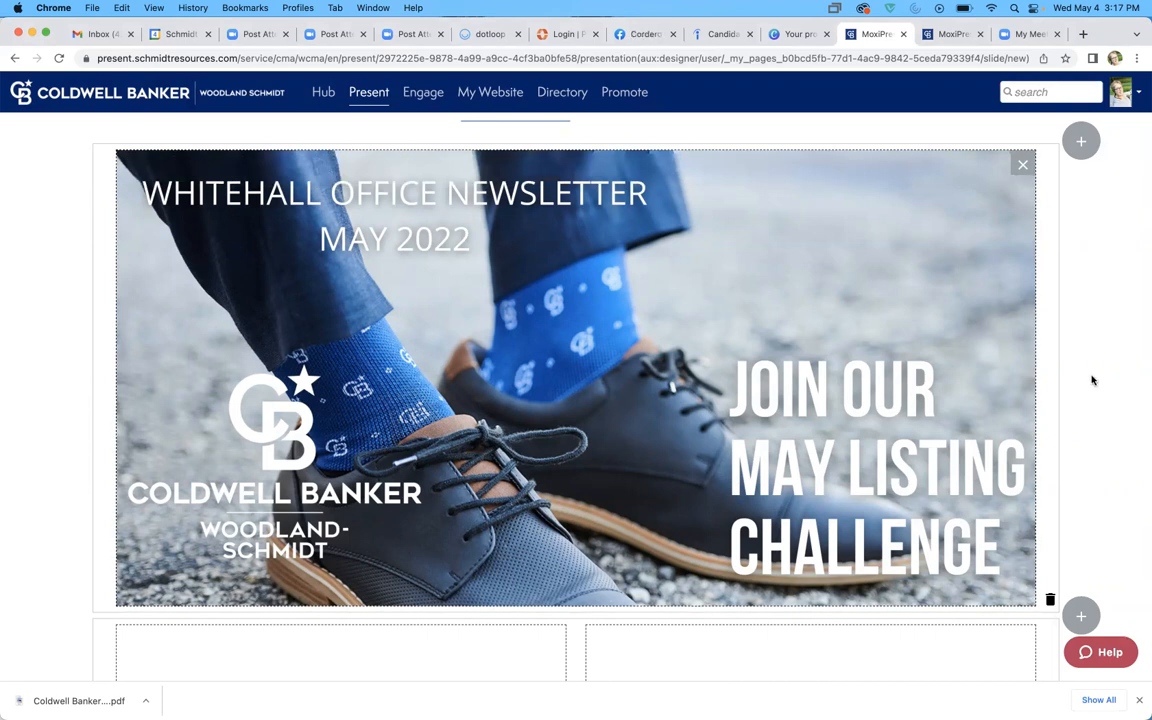
pyautogui.scroll(-3, 1092, 380)
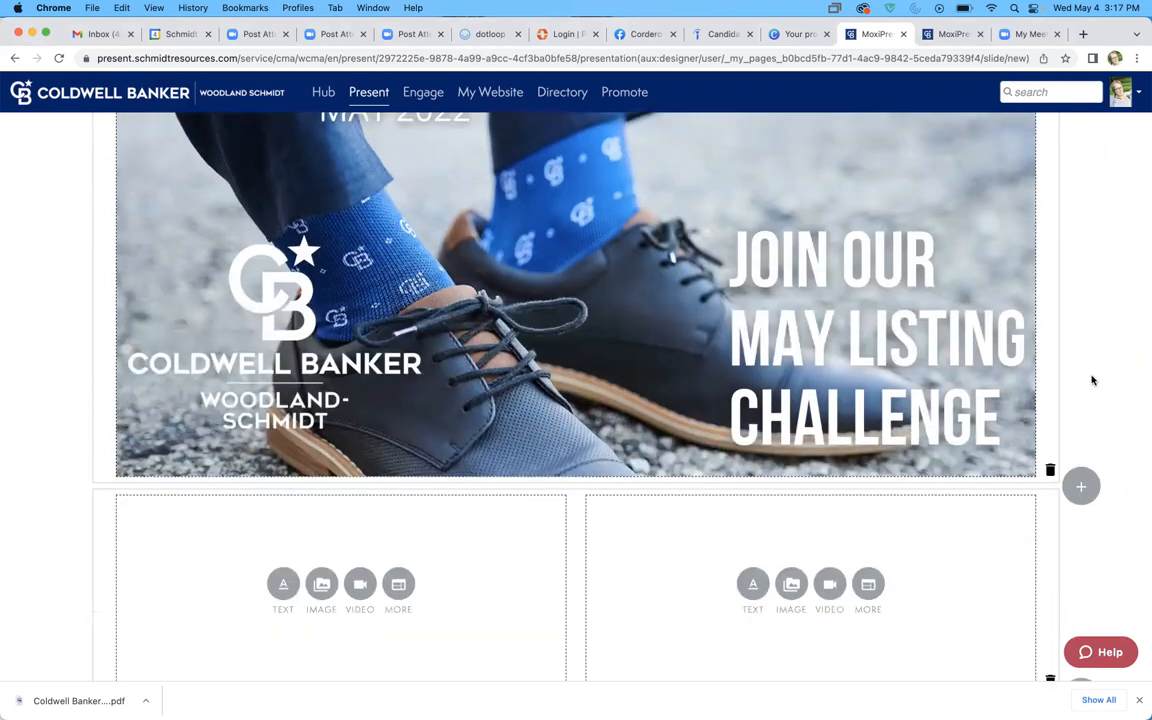
pyautogui.scroll(-5, 838, 522)
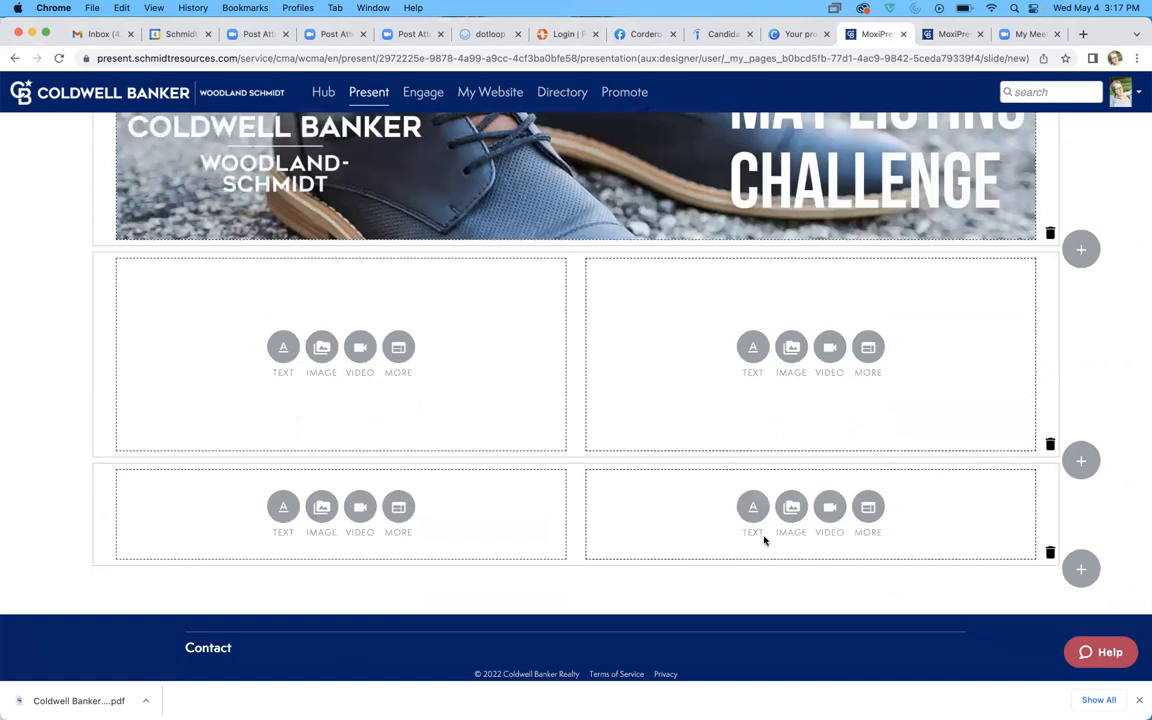
# Look through the finished Training Newsletter's congratulations, Moxi Minute, floor calendar and comic break sections as a layout reference
pyautogui.hotkey('ctrl', 'Tab')
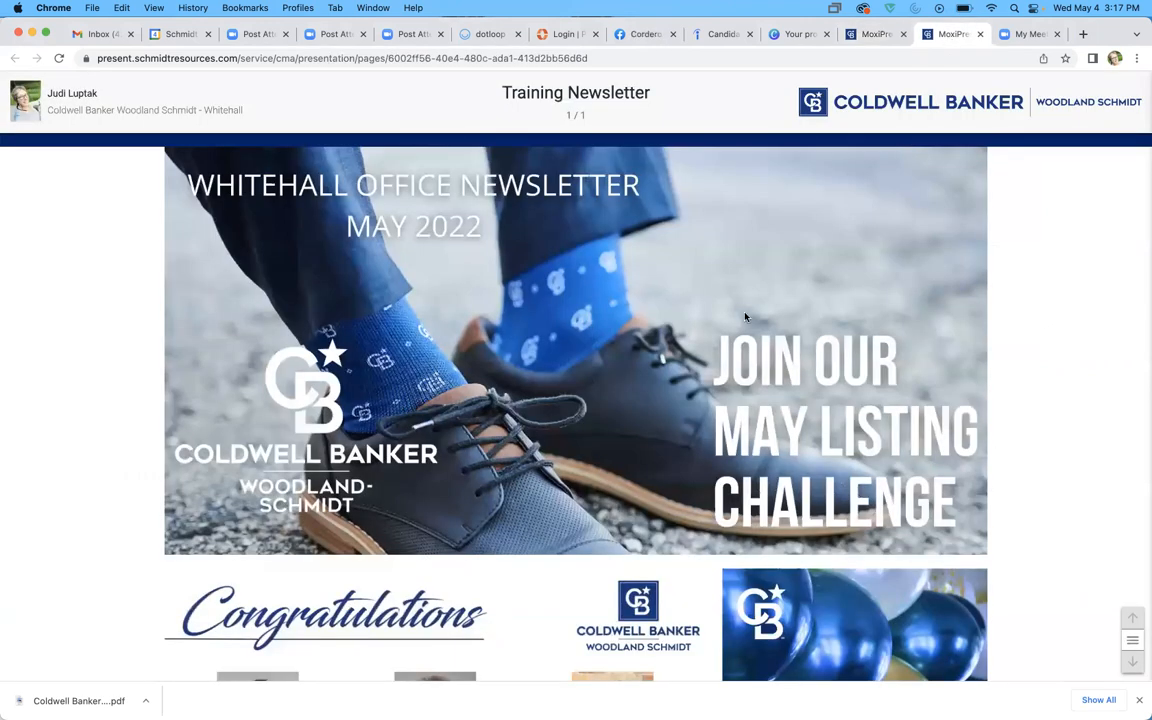
pyautogui.scroll(-9, 628, 474)
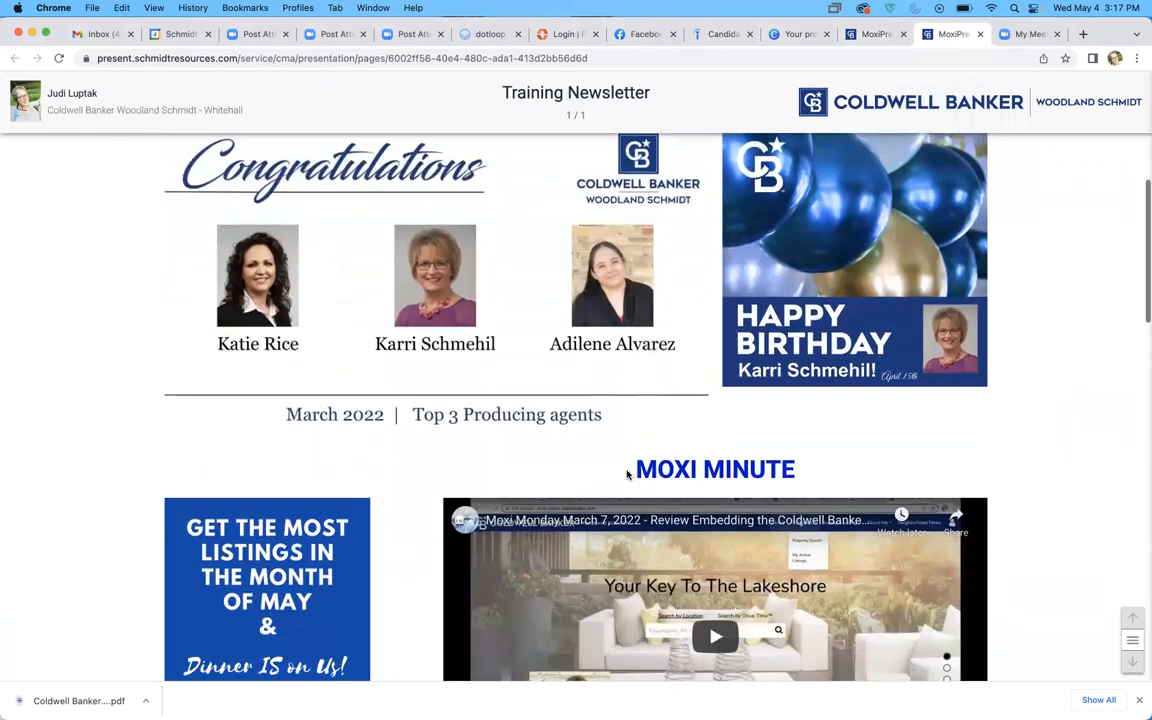
pyautogui.scroll(-5, 628, 474)
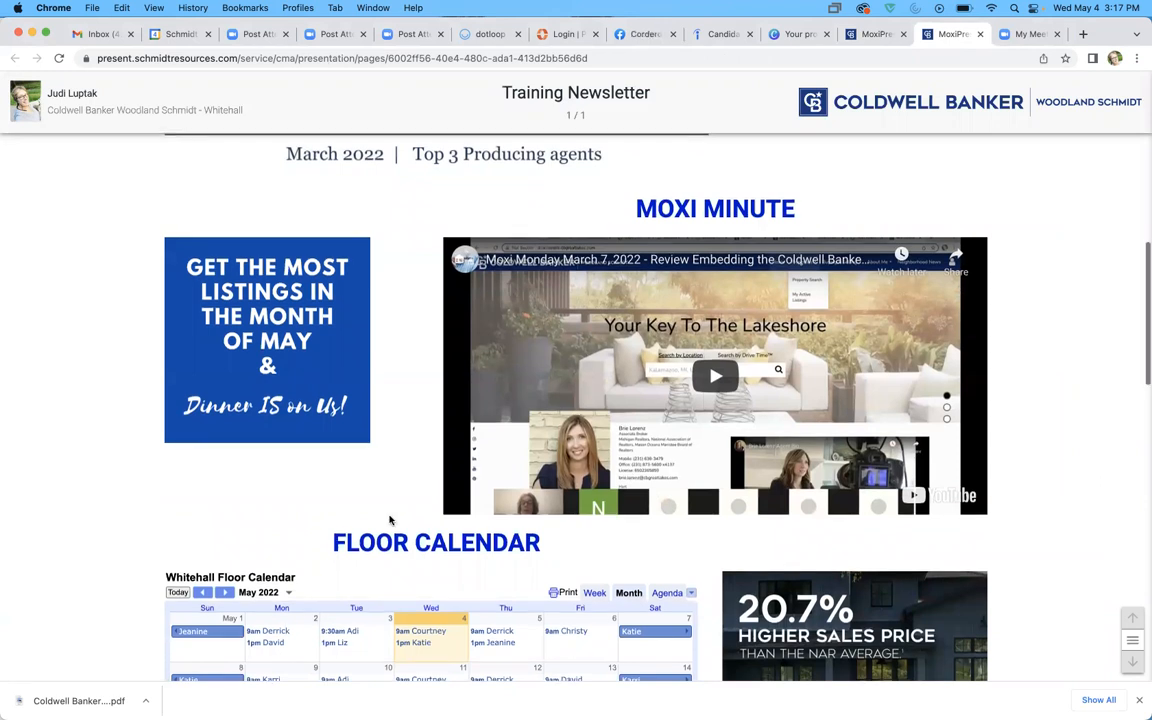
pyautogui.scroll(-5, 391, 517)
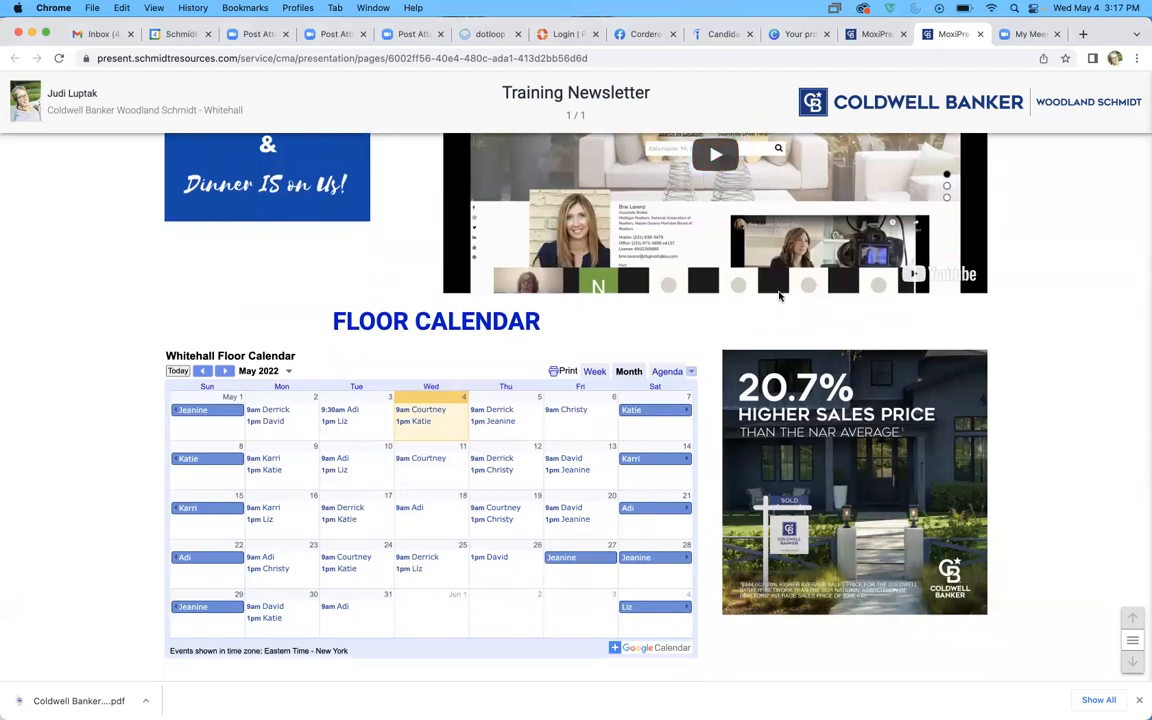
pyautogui.scroll(-5, 700, 404)
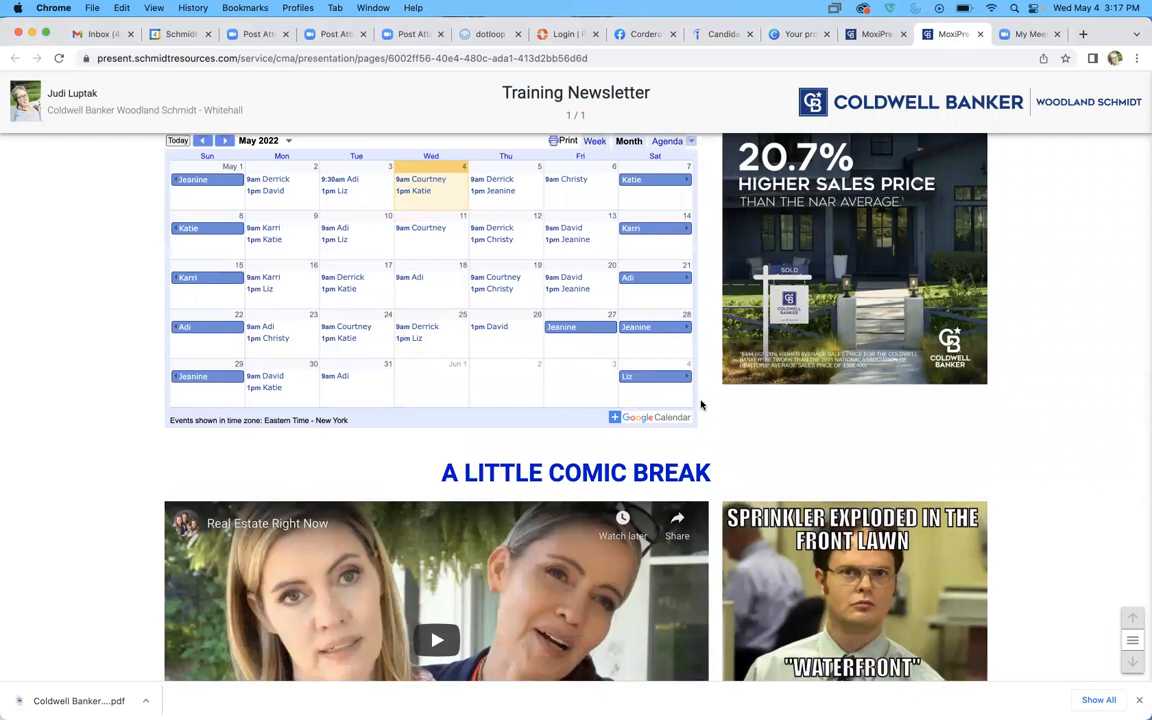
pyautogui.scroll(-10, 700, 404)
pyautogui.scroll(8, 527, 487)
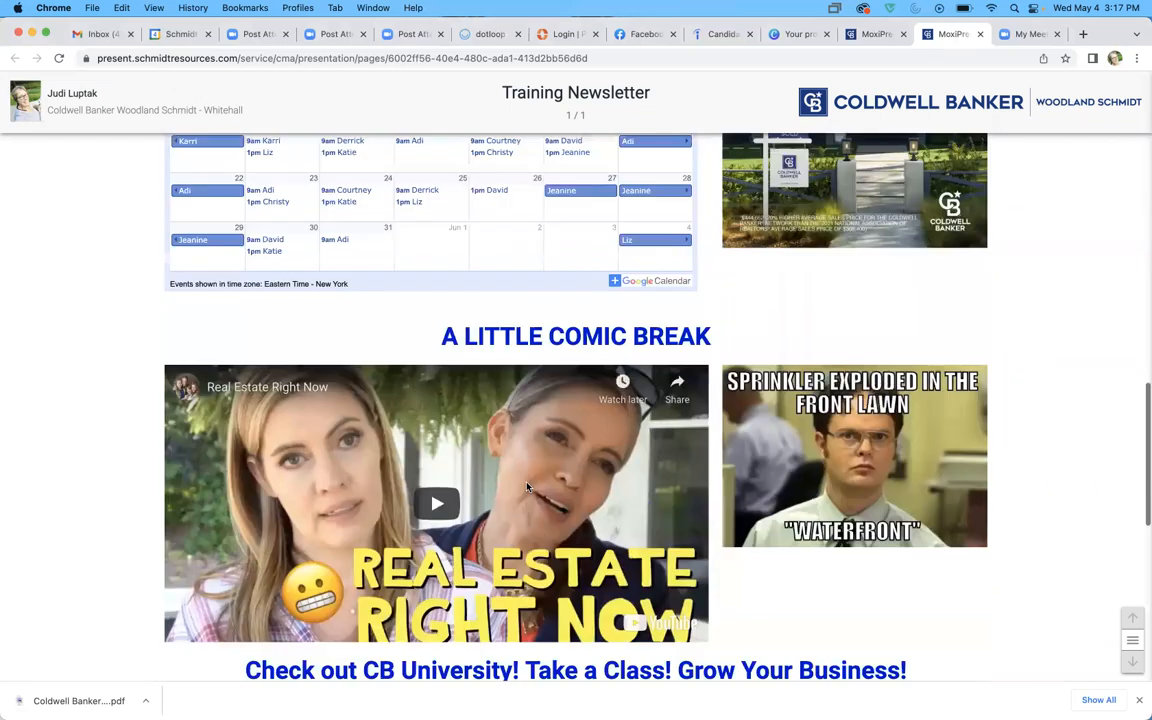
# Delete the empty two-column row directly beneath the header banner from the custom page, including all its content
pyautogui.scroll(10, 527, 487)
pyautogui.click(875, 33)
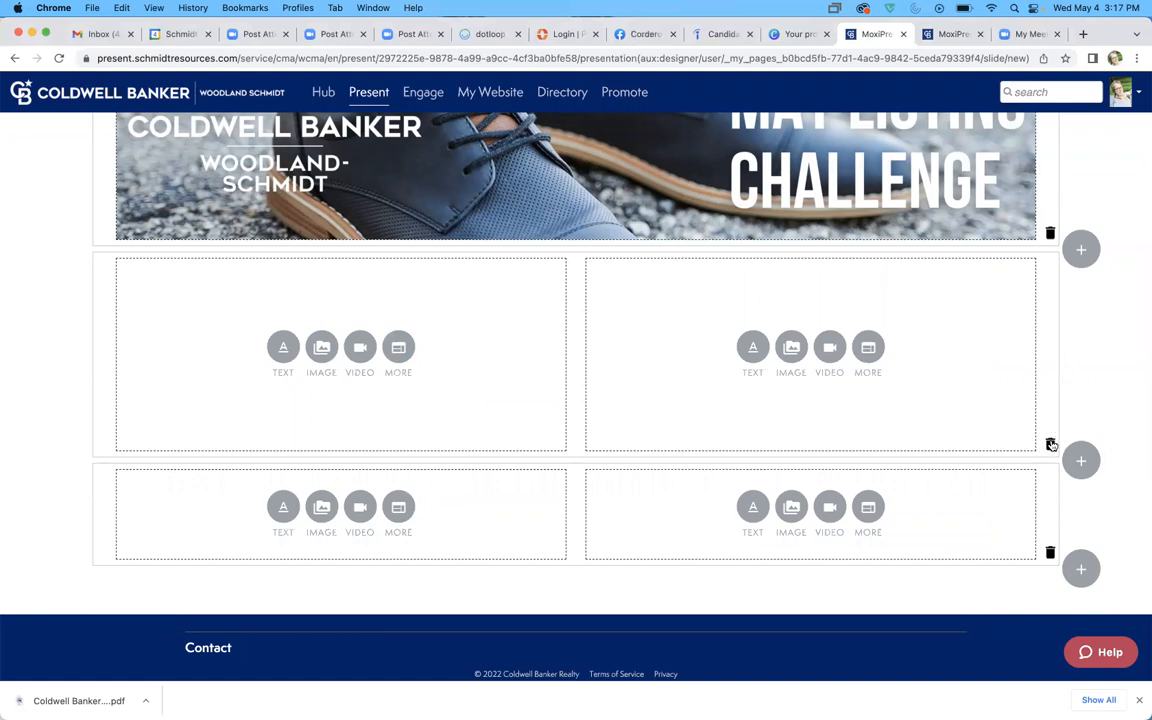
pyautogui.click(1050, 444)
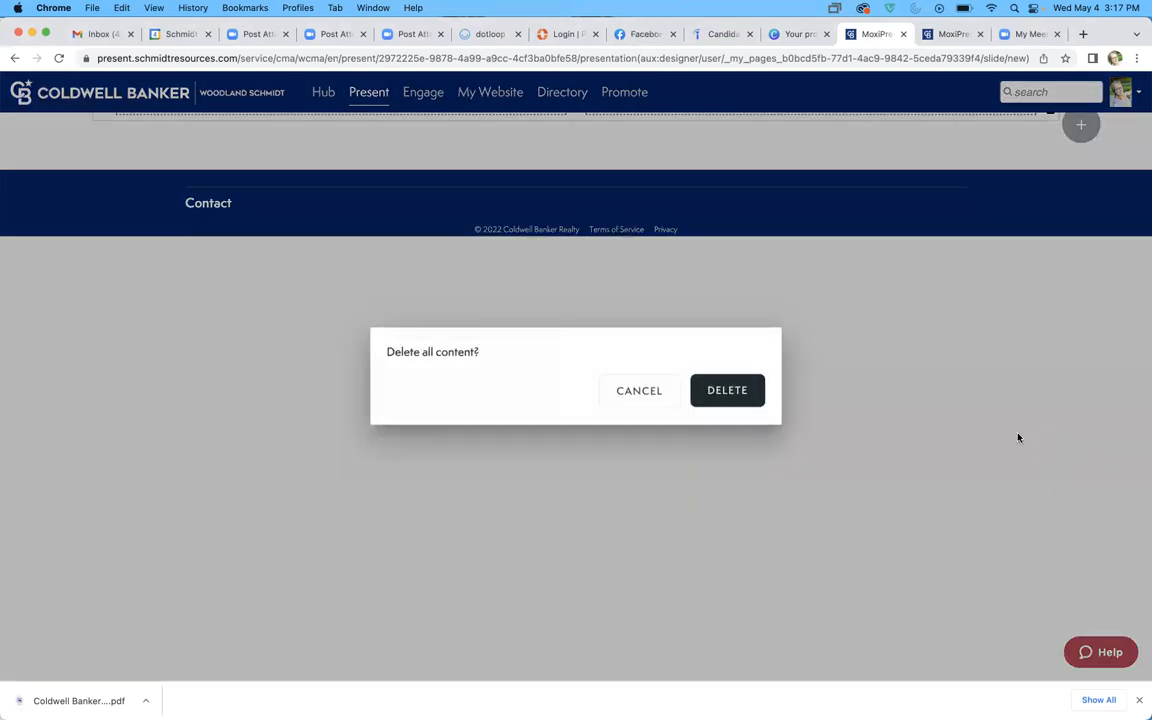
pyautogui.click(724, 392)
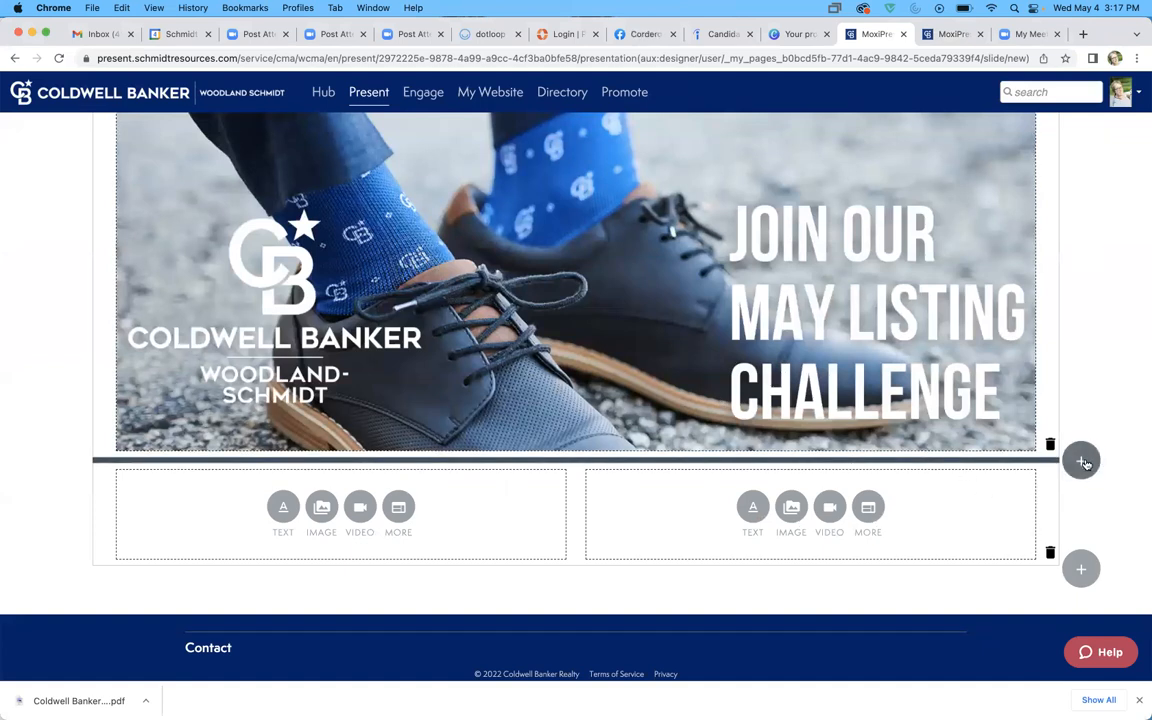
# Start a new row directly beneath the header banner and set it to 2 modules
pyautogui.click(1082, 462)
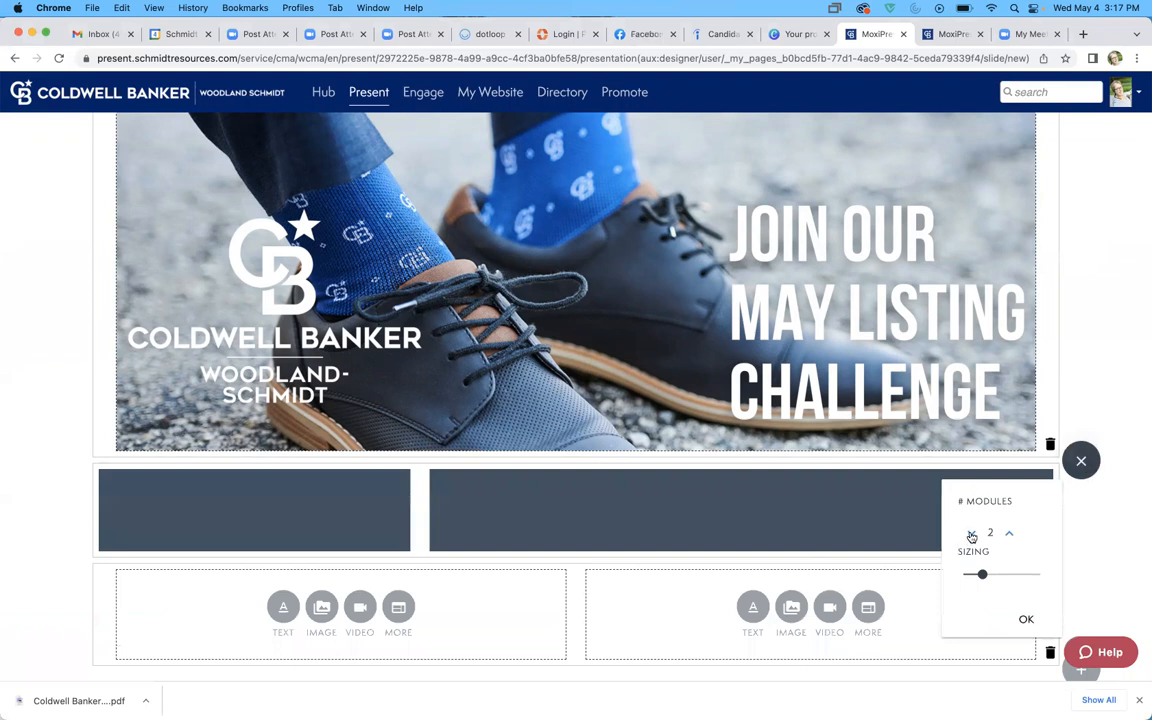
pyautogui.click(1005, 533)
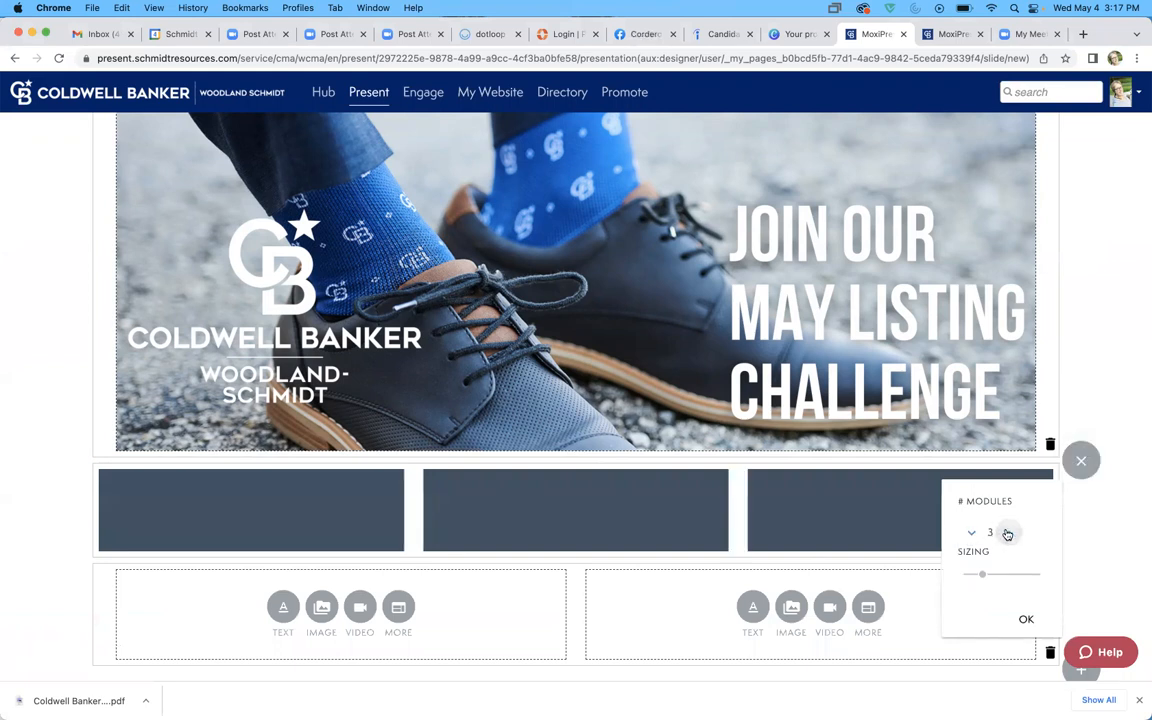
pyautogui.click(1005, 533)
pyautogui.click(971, 535)
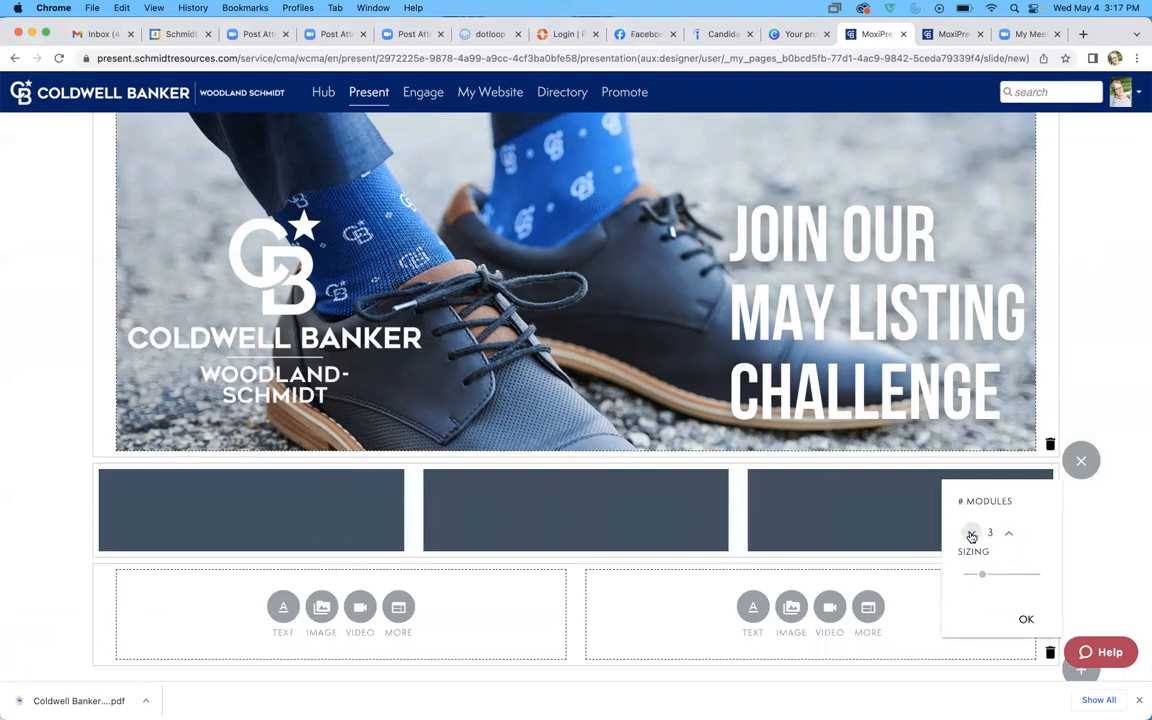
pyautogui.click(973, 535)
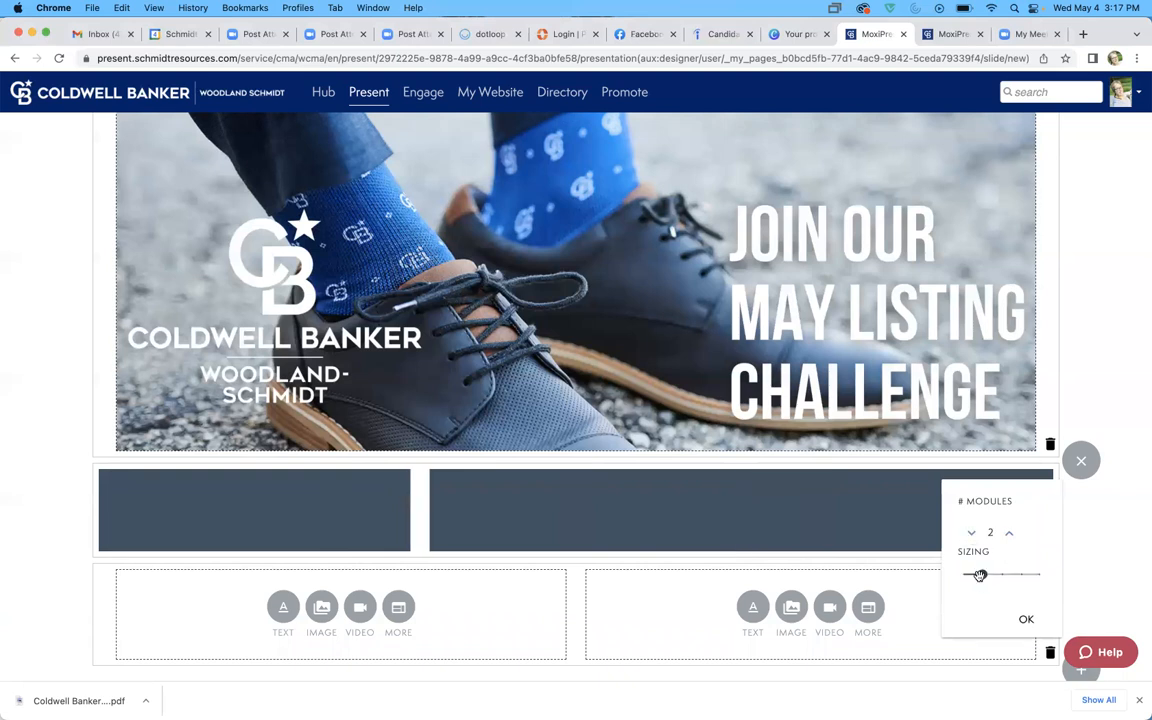
# Size the new row's modules so the first takes about two-thirds of the width, and insert the row
pyautogui.moveTo(970, 573); pyautogui.dragTo(953, 577)
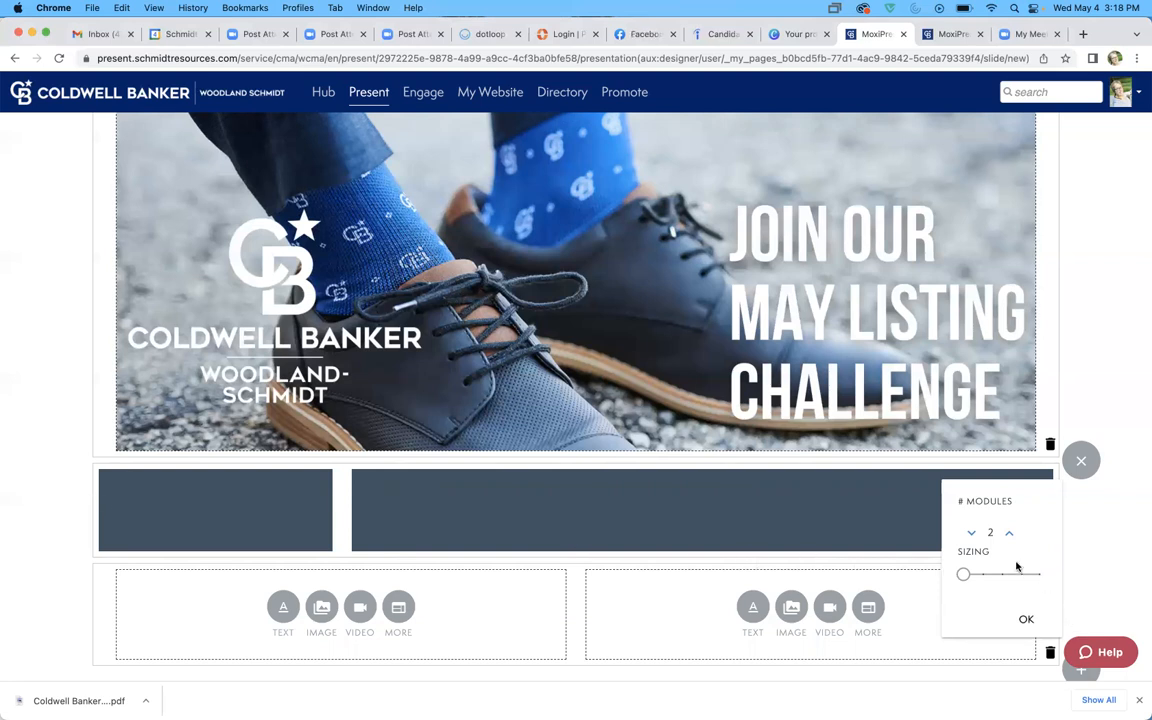
pyautogui.click(984, 577)
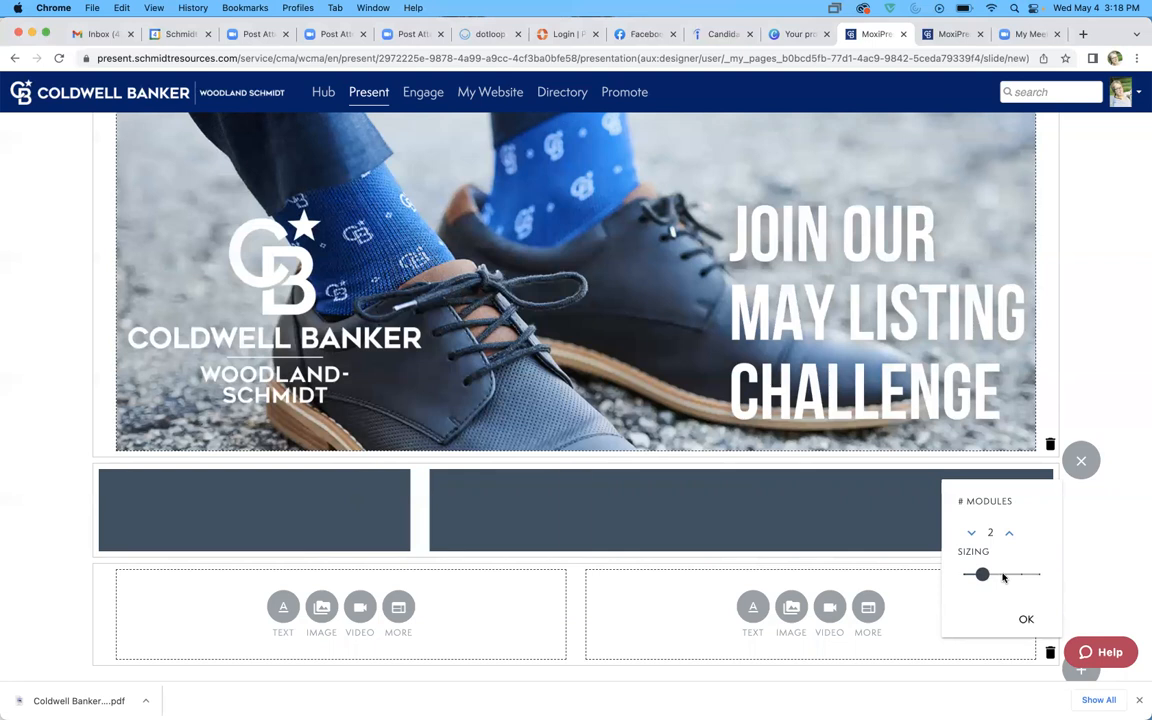
pyautogui.click(1010, 577)
pyautogui.moveTo(1017, 577); pyautogui.dragTo(1040, 577)
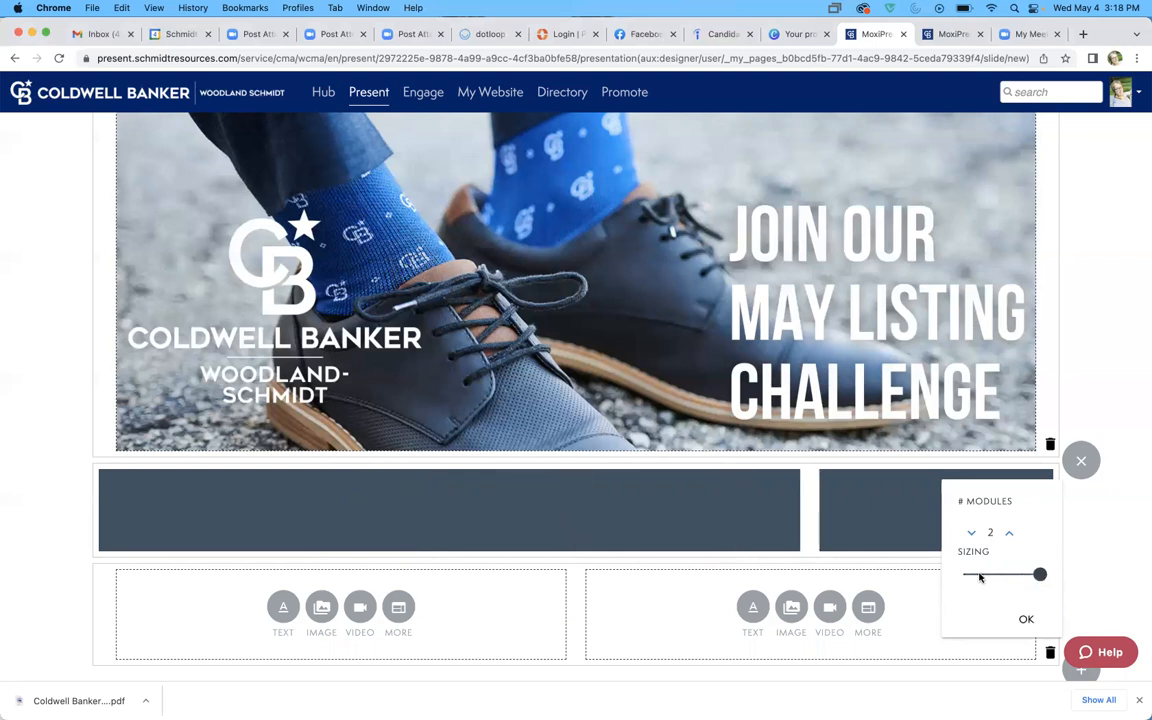
pyautogui.click(989, 577)
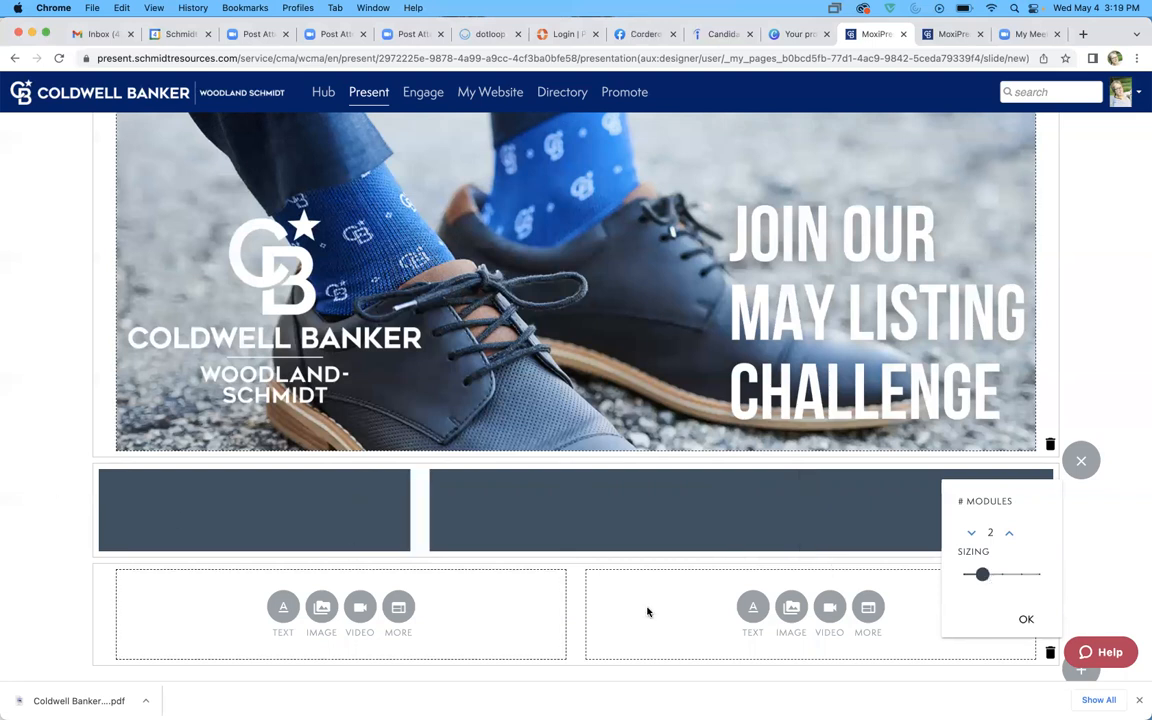
pyautogui.click(1026, 620)
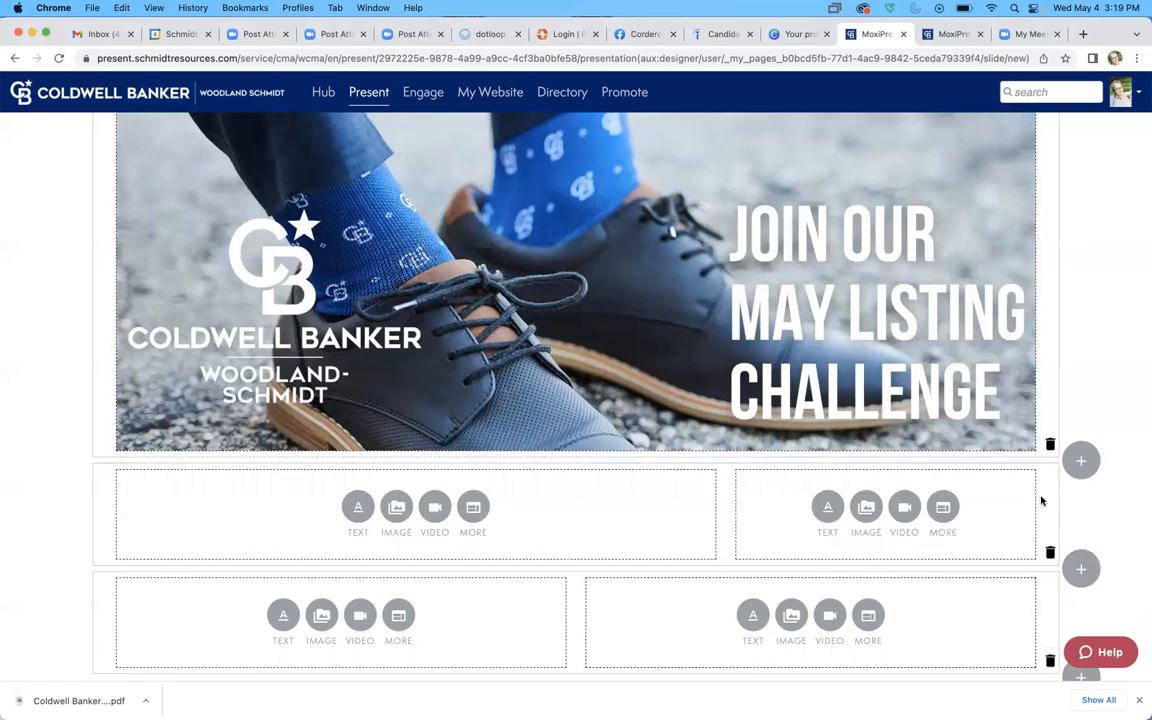
# Check the Training Newsletter's congratulations row, and insert the Congratulations top-agents image from the image library into the new row's wide module
pyautogui.click(960, 34)
pyautogui.scroll(-5, 616, 506)
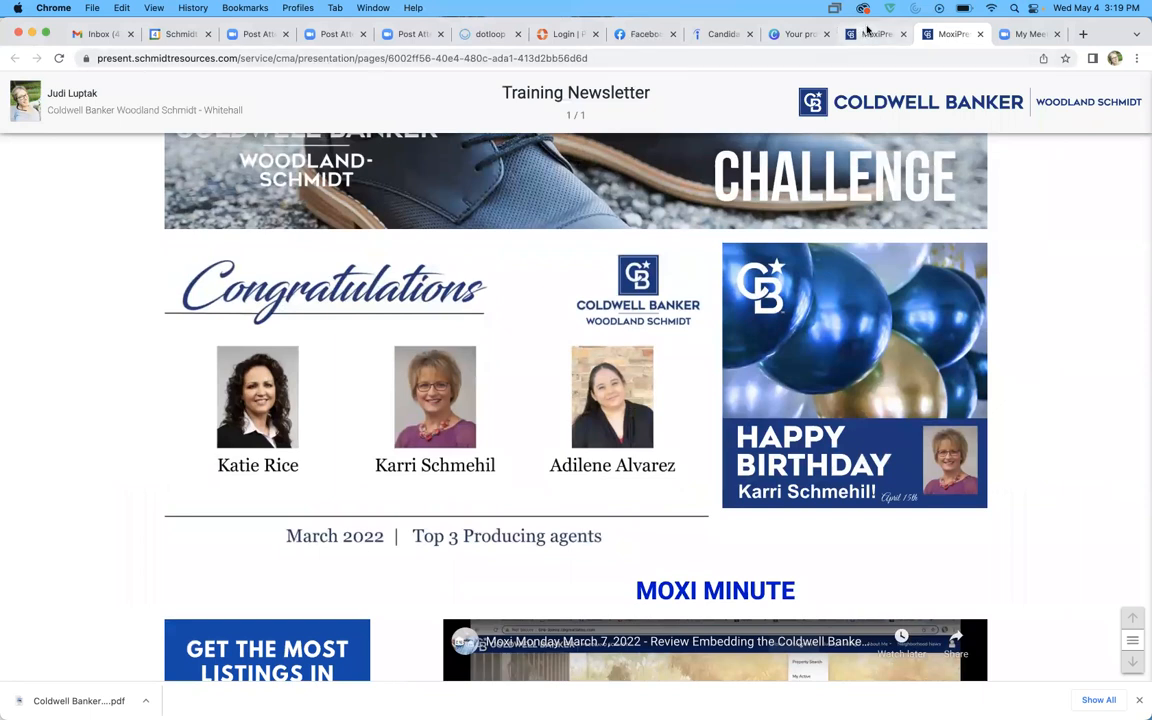
pyautogui.click(869, 35)
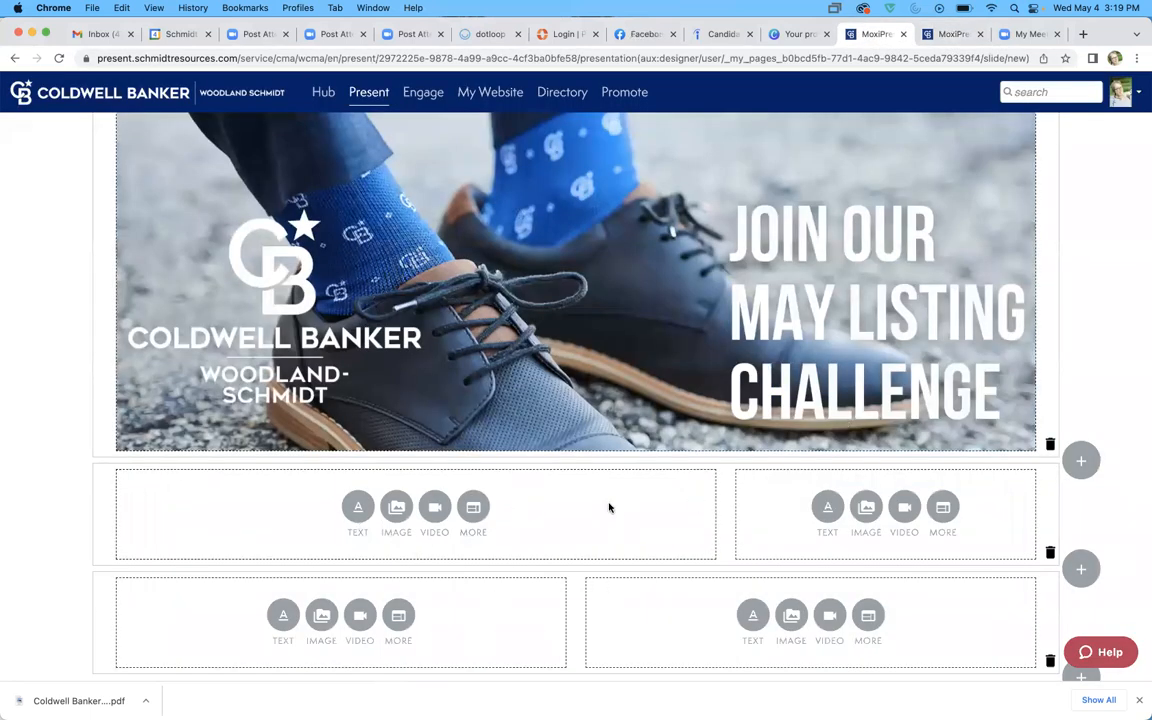
pyautogui.click(396, 508)
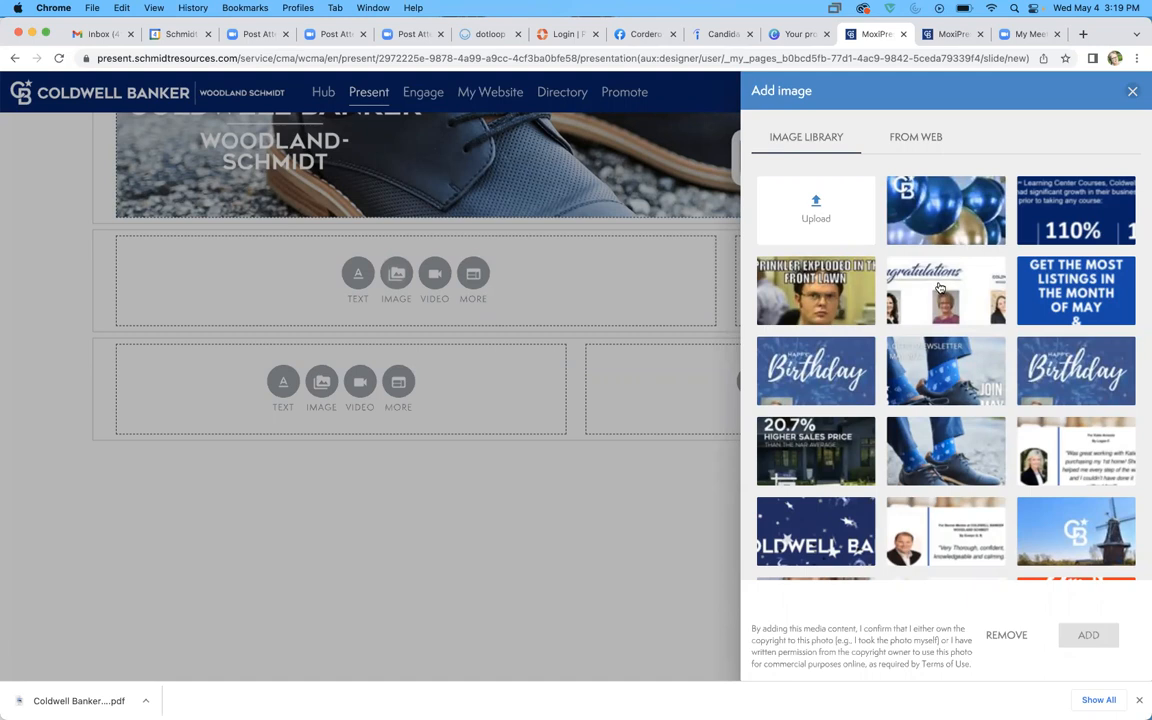
pyautogui.click(939, 288)
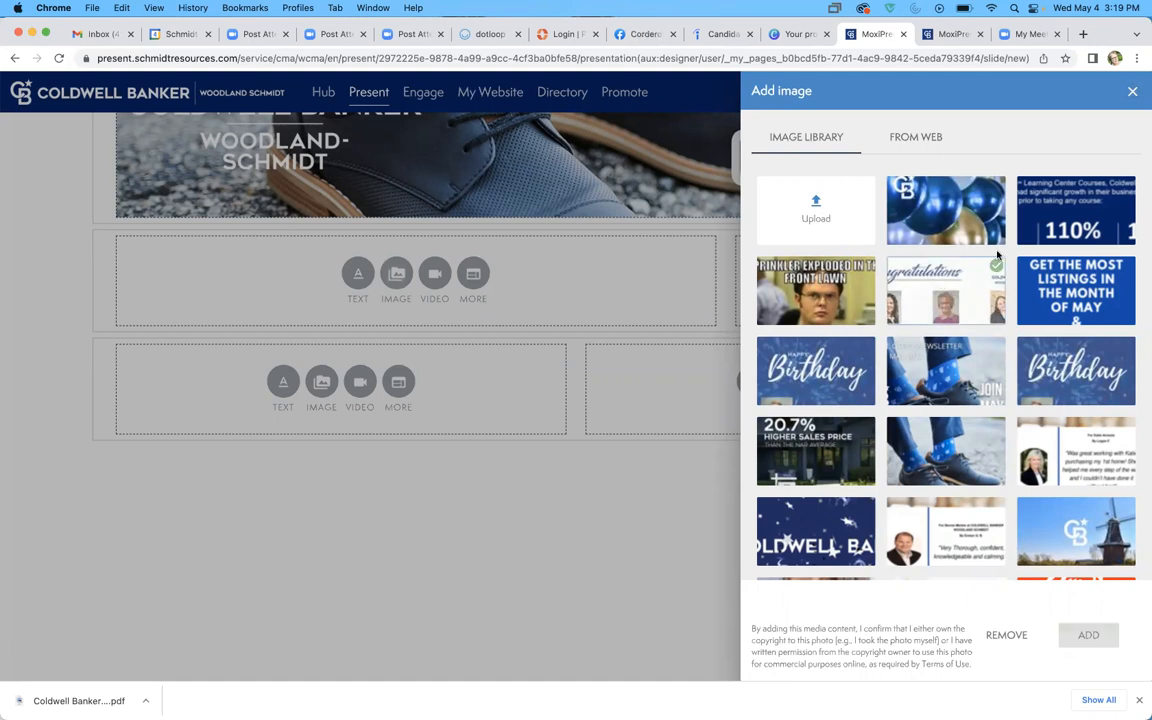
pyautogui.click(1088, 637)
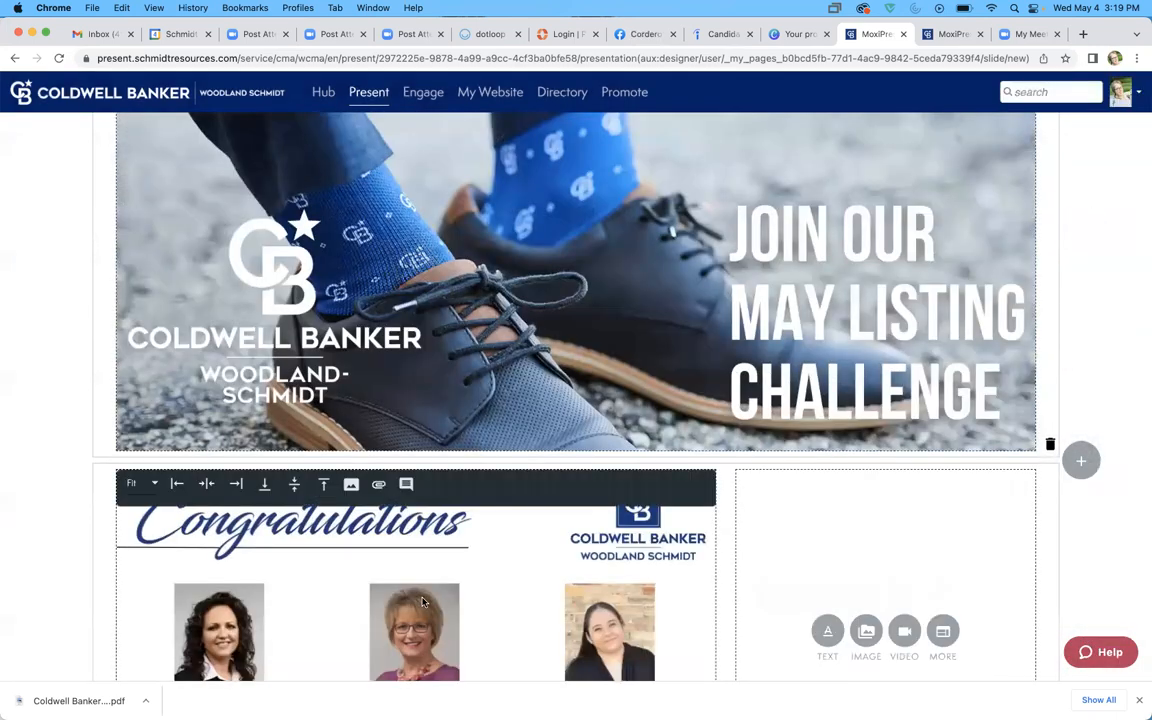
# Add a text block in the narrow module beside the Congratulations image, with the centred, bold Medium Text heading "Welcome to Spring"
pyautogui.scroll(-3, 422, 601)
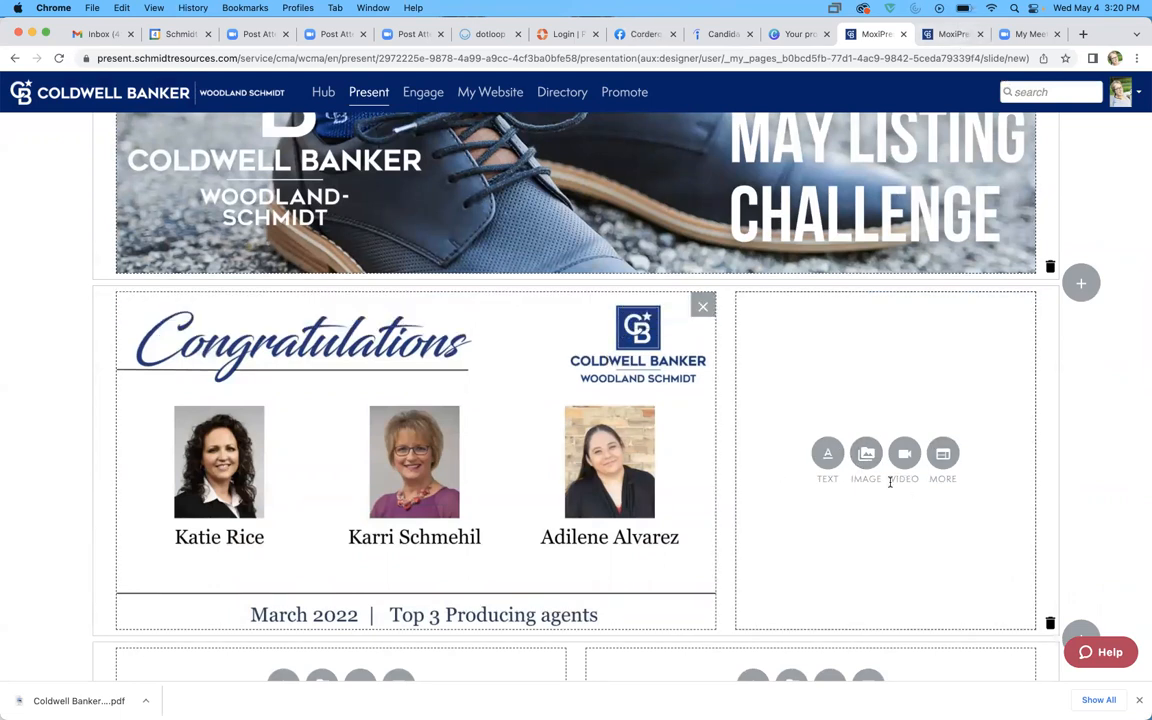
pyautogui.click(826, 457)
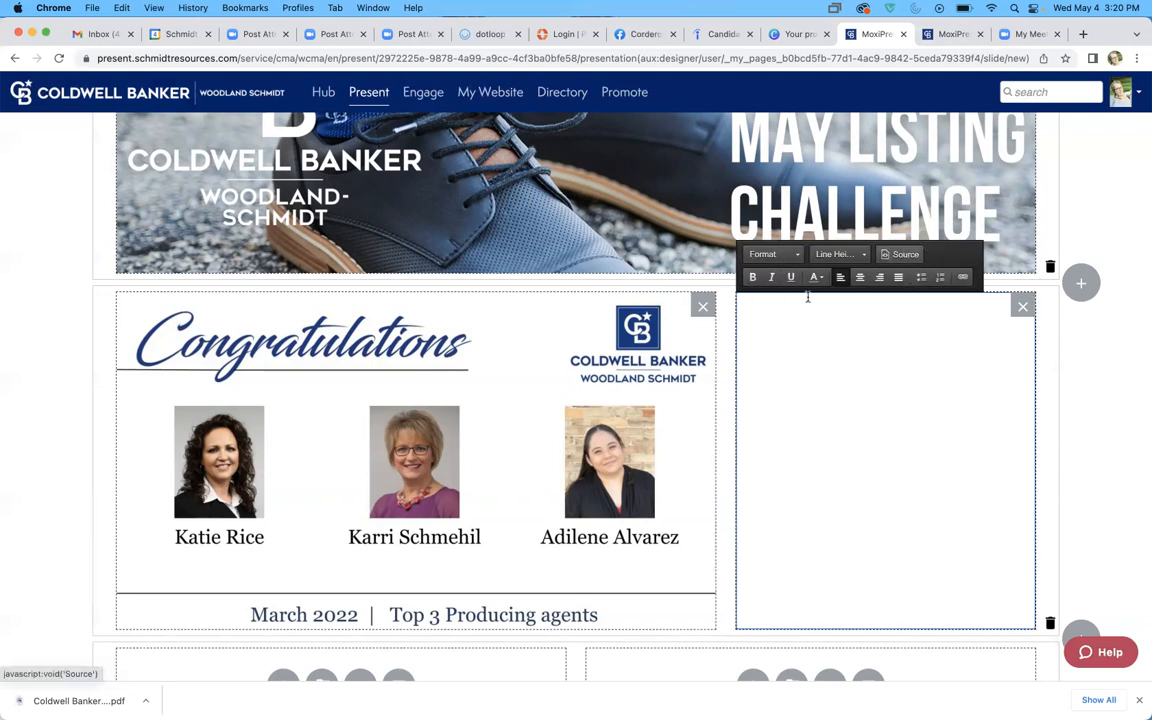
pyautogui.click(859, 279)
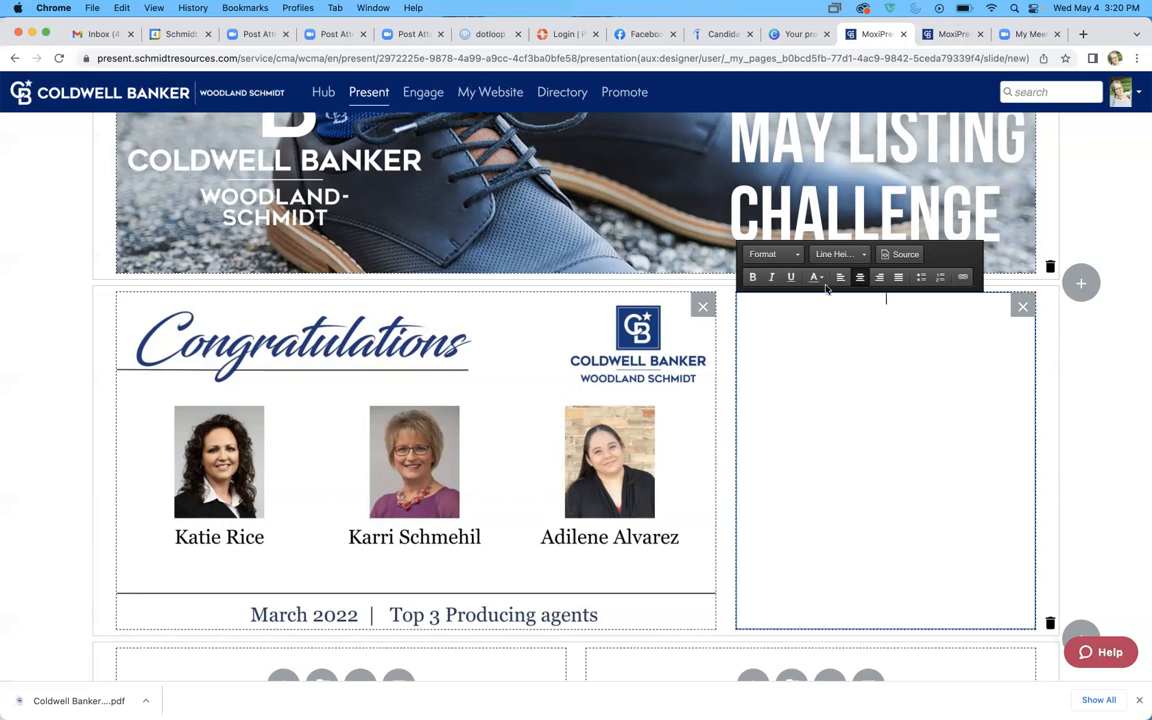
pyautogui.click(790, 254)
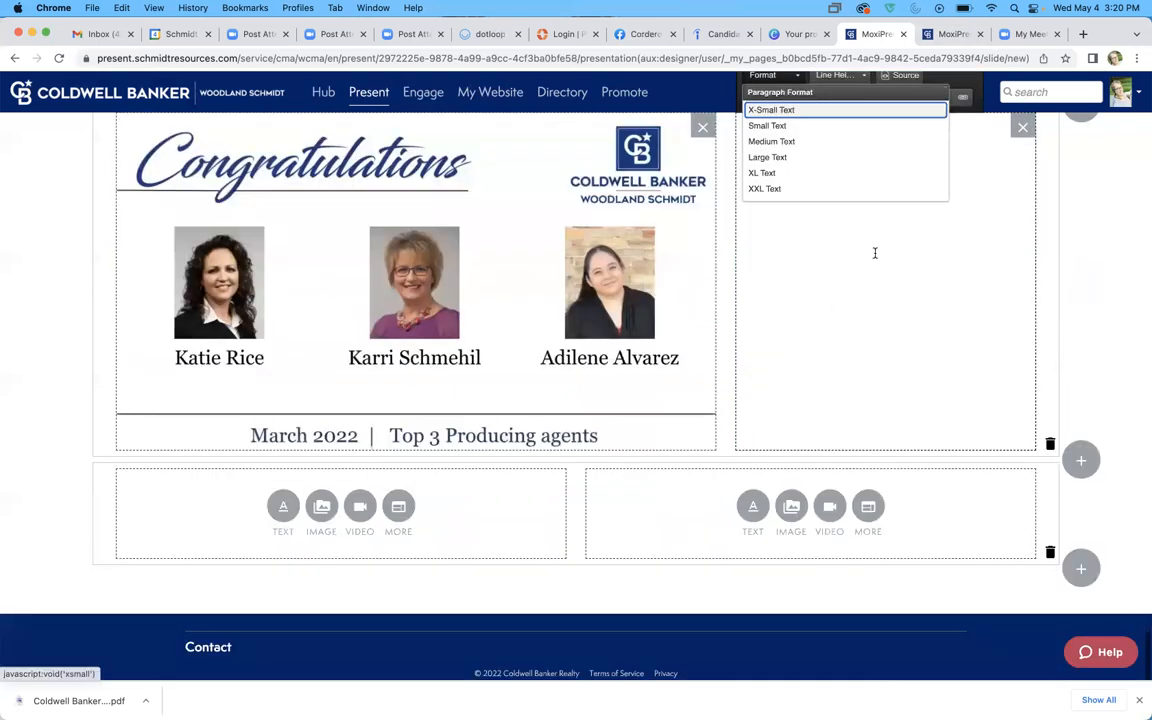
pyautogui.click(941, 285)
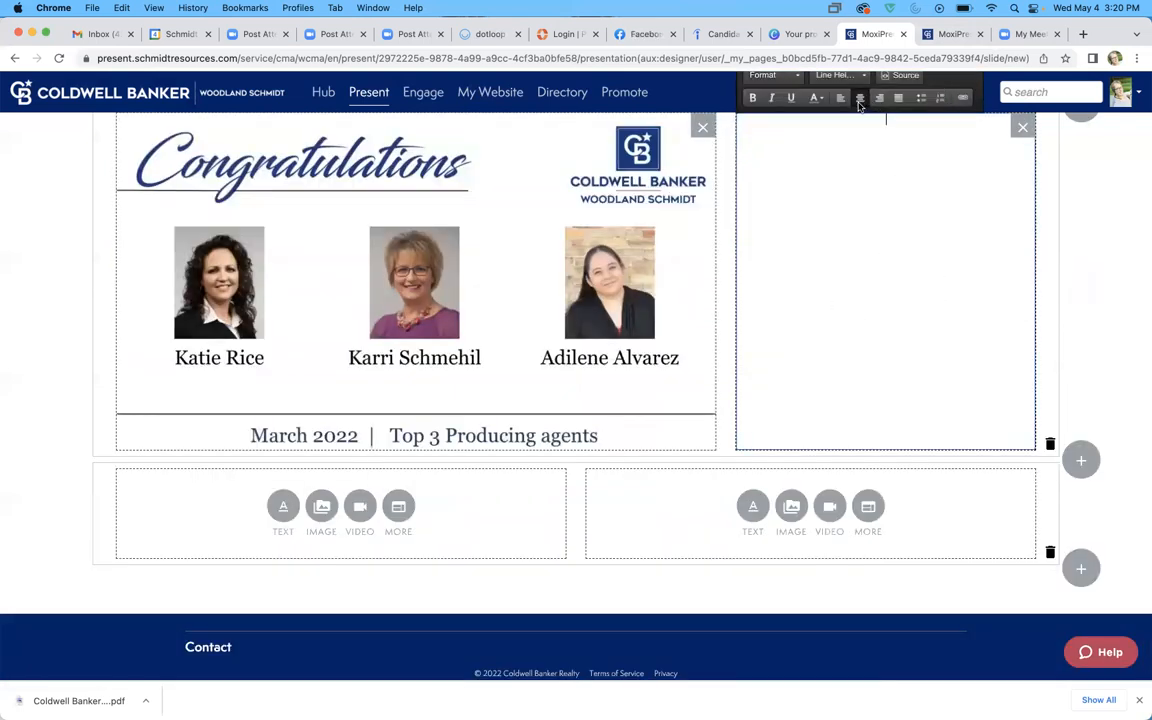
pyautogui.click(790, 80)
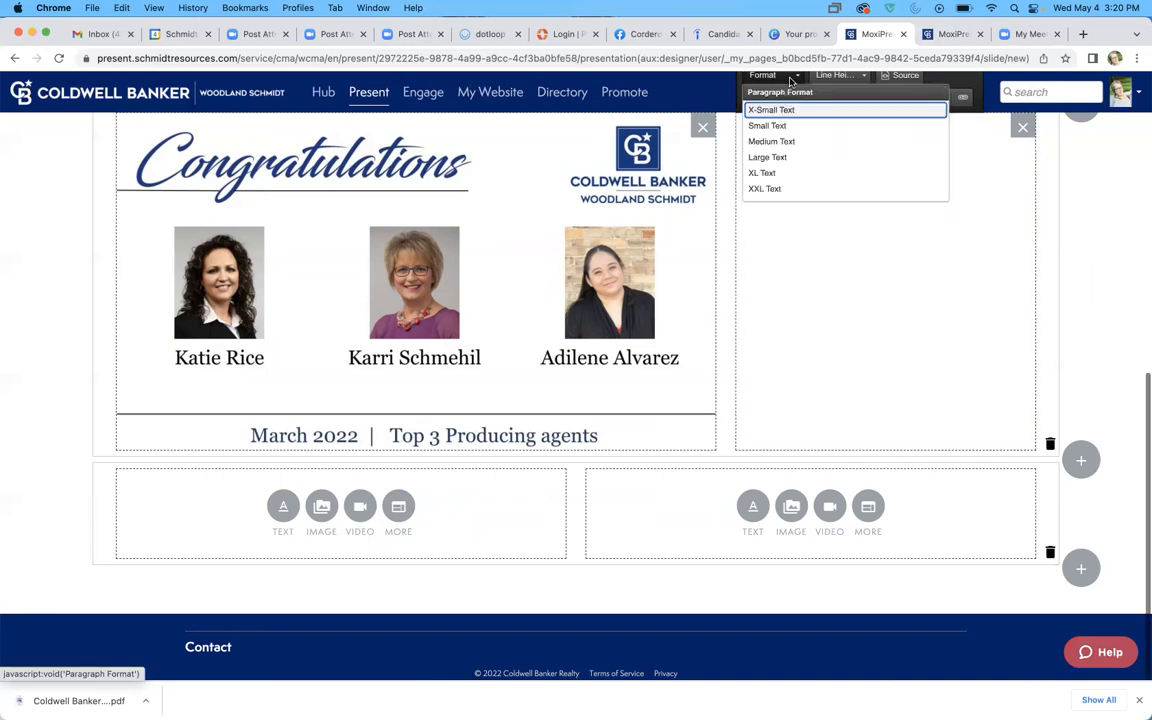
pyautogui.click(771, 143)
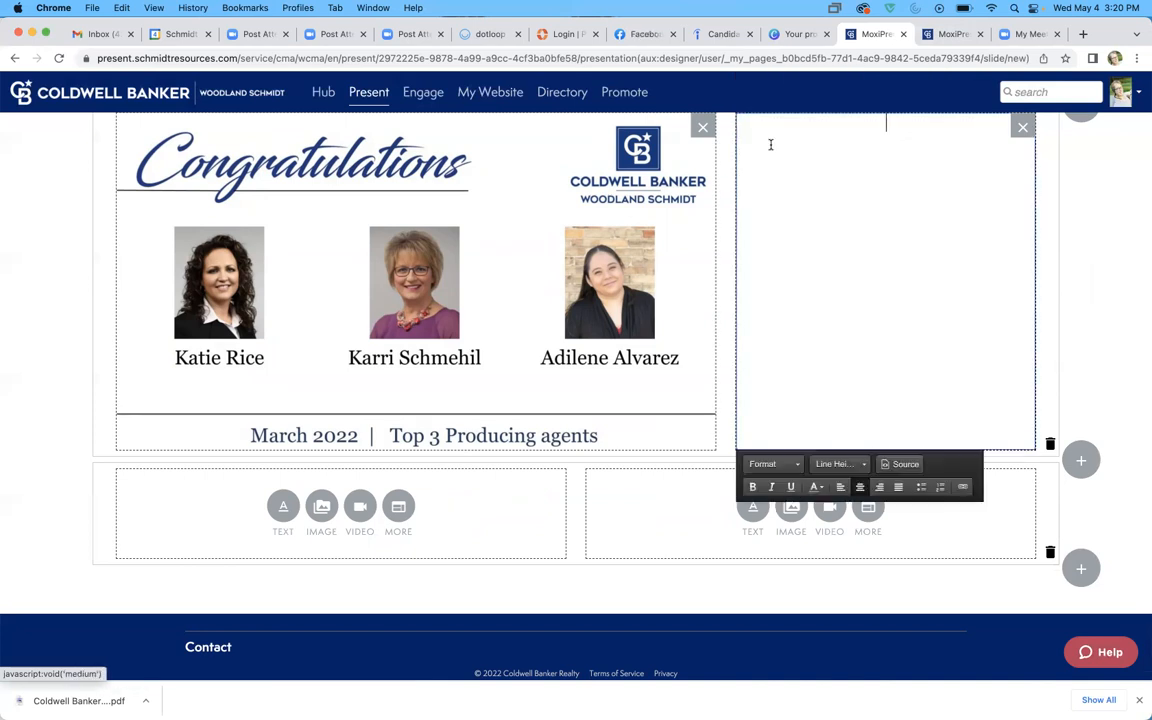
pyautogui.click(753, 487)
pyautogui.write('Welcome to Spring')
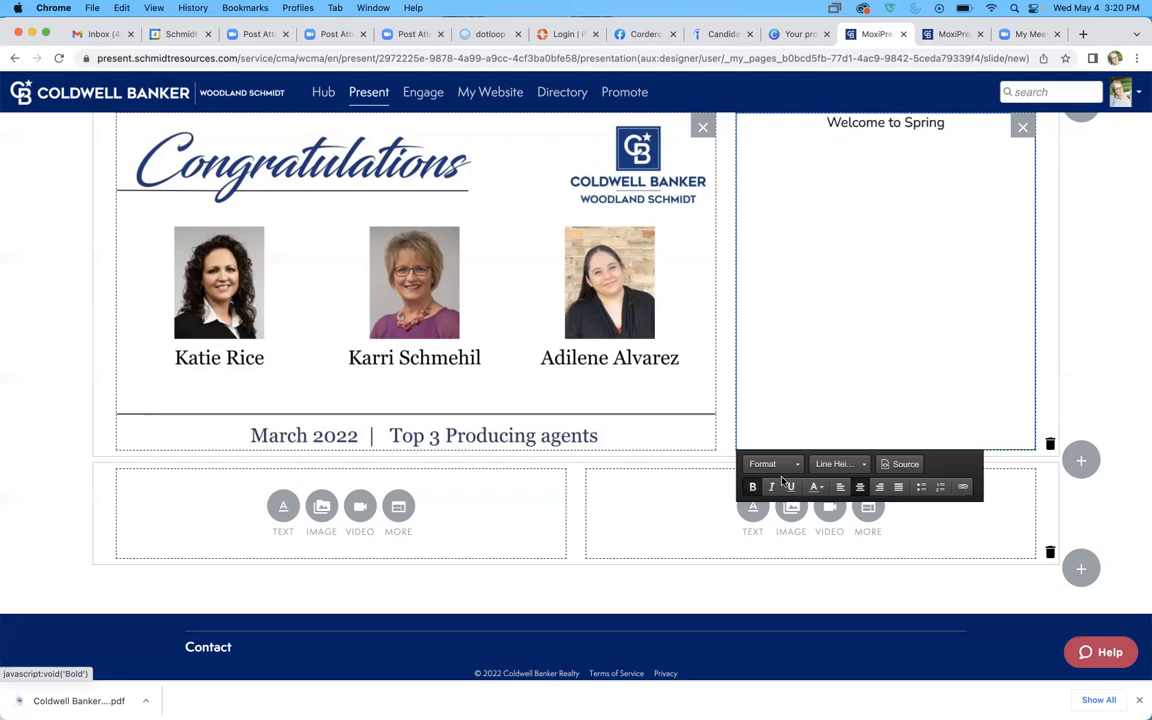
# Enlarge the "Welcome to Spring" heading by giving it a larger paragraph format
pyautogui.moveTo(941, 125); pyautogui.dragTo(742, 125)
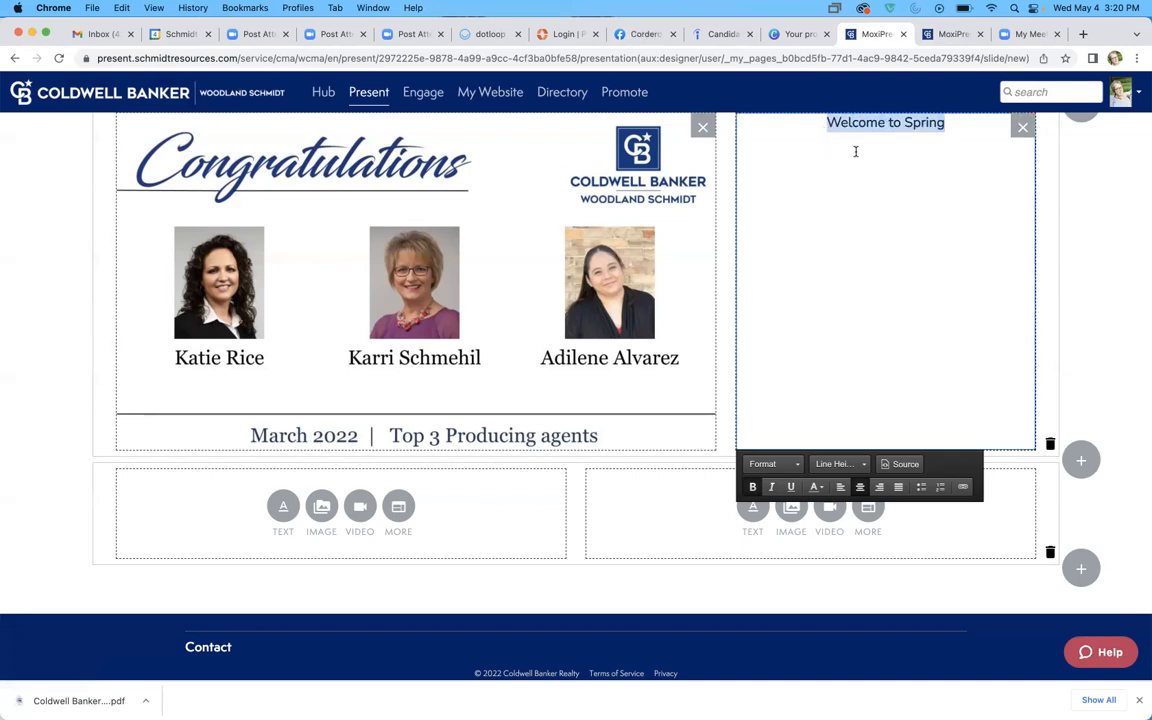
pyautogui.click(793, 467)
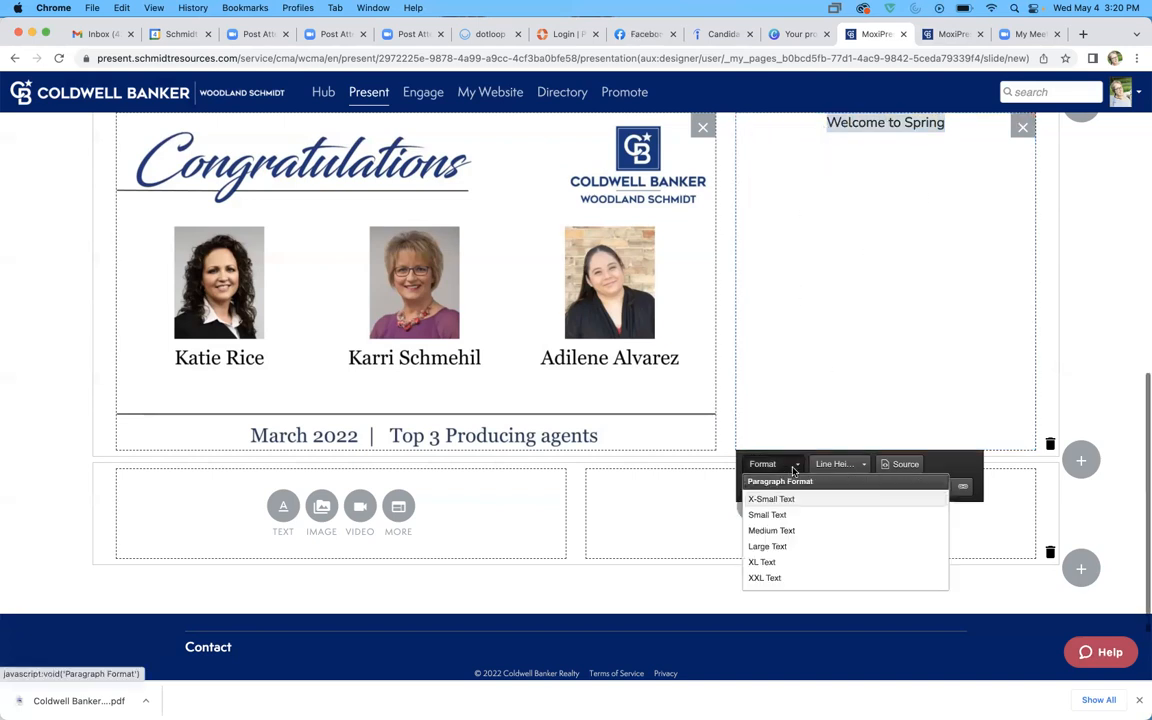
pyautogui.click(775, 553)
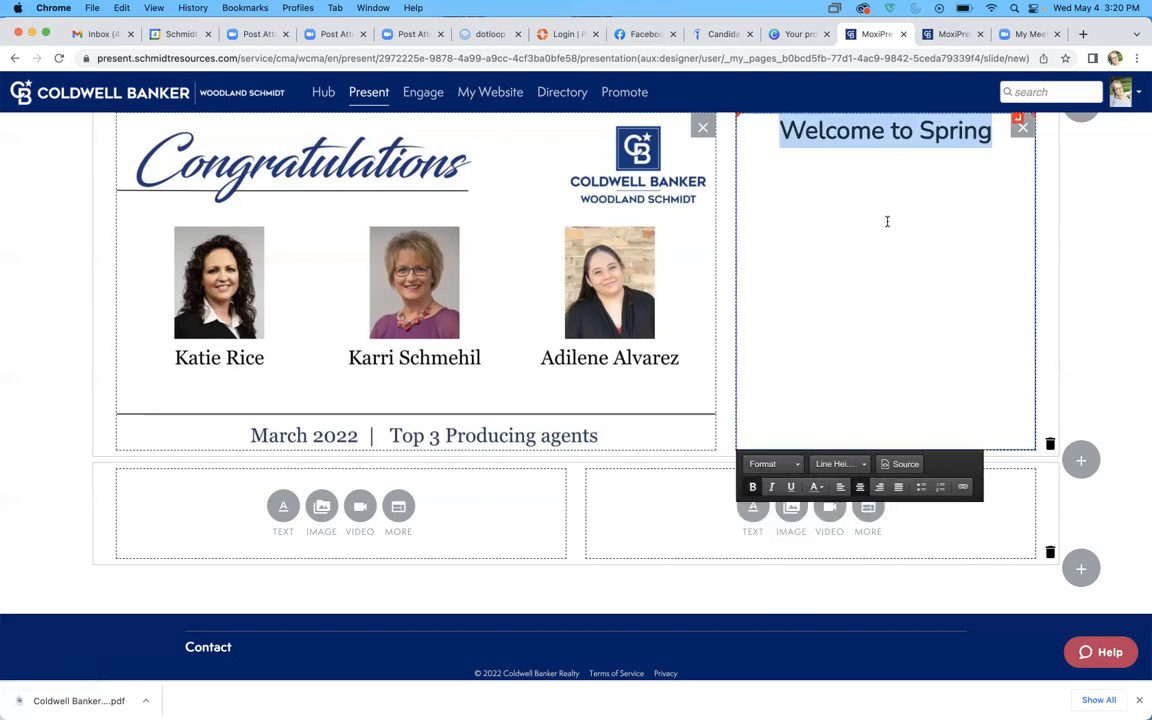
# Add the left-aligned Small Text line "Type your content here" below the "Welcome to Spring" heading and finish editing the text block
pyautogui.click(990, 138)
pyautogui.press('Return')
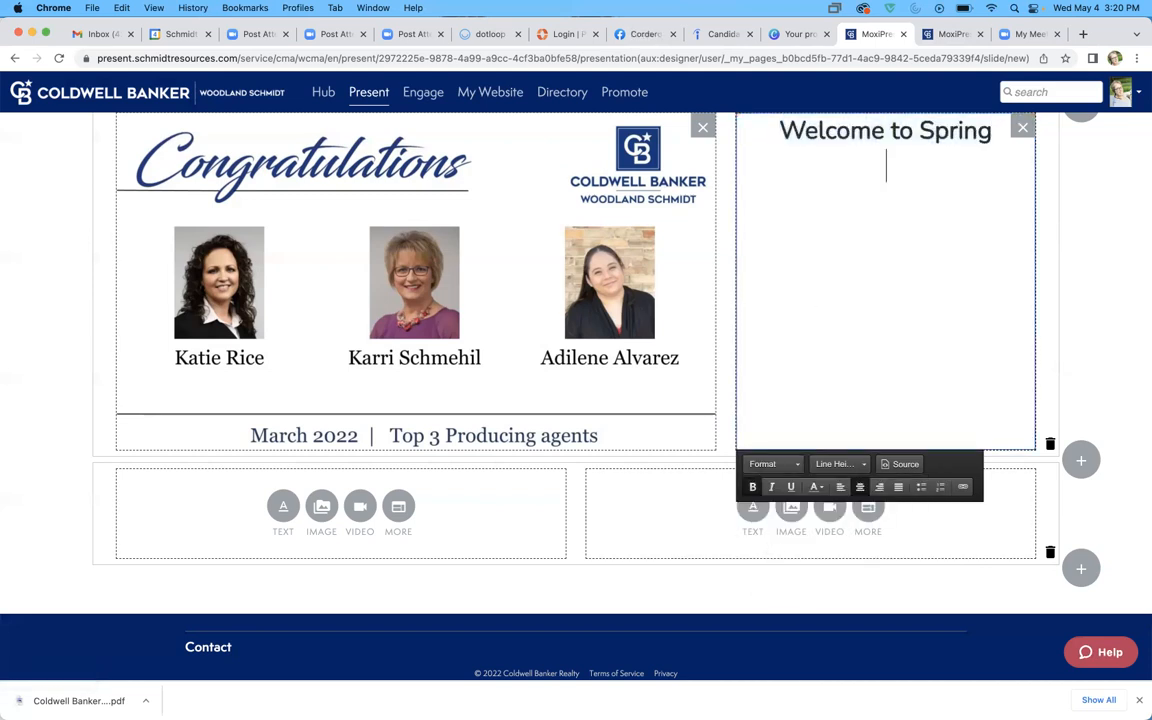
pyautogui.click(770, 464)
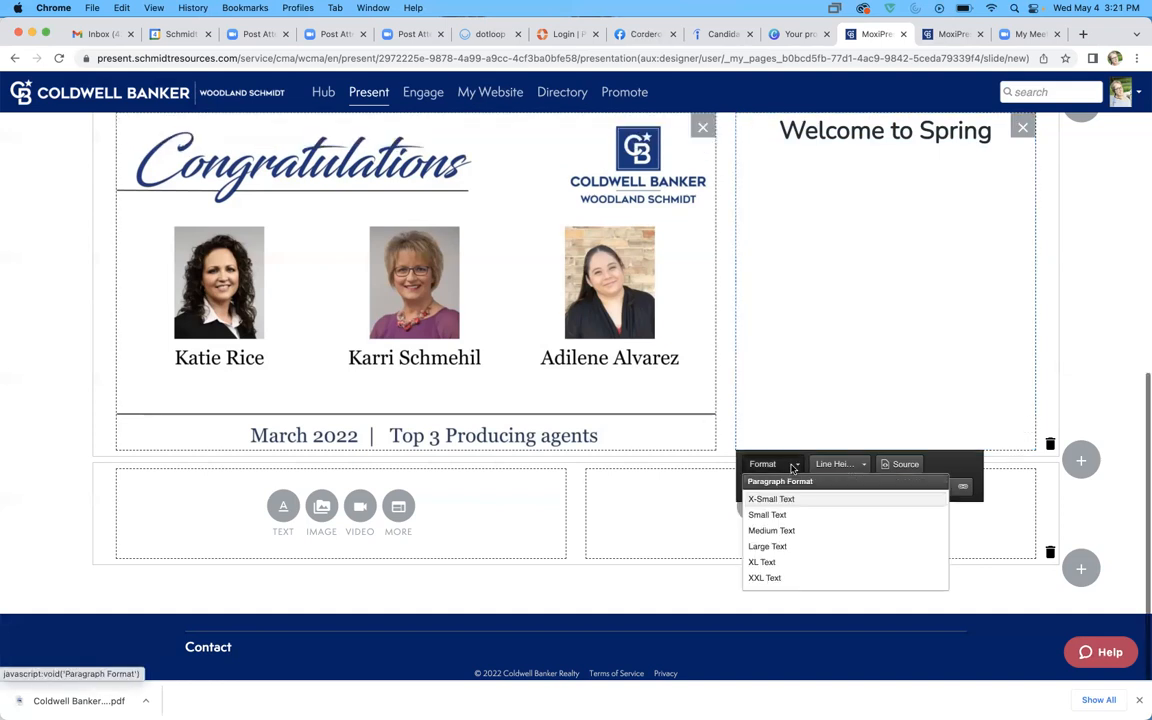
pyautogui.click(781, 531)
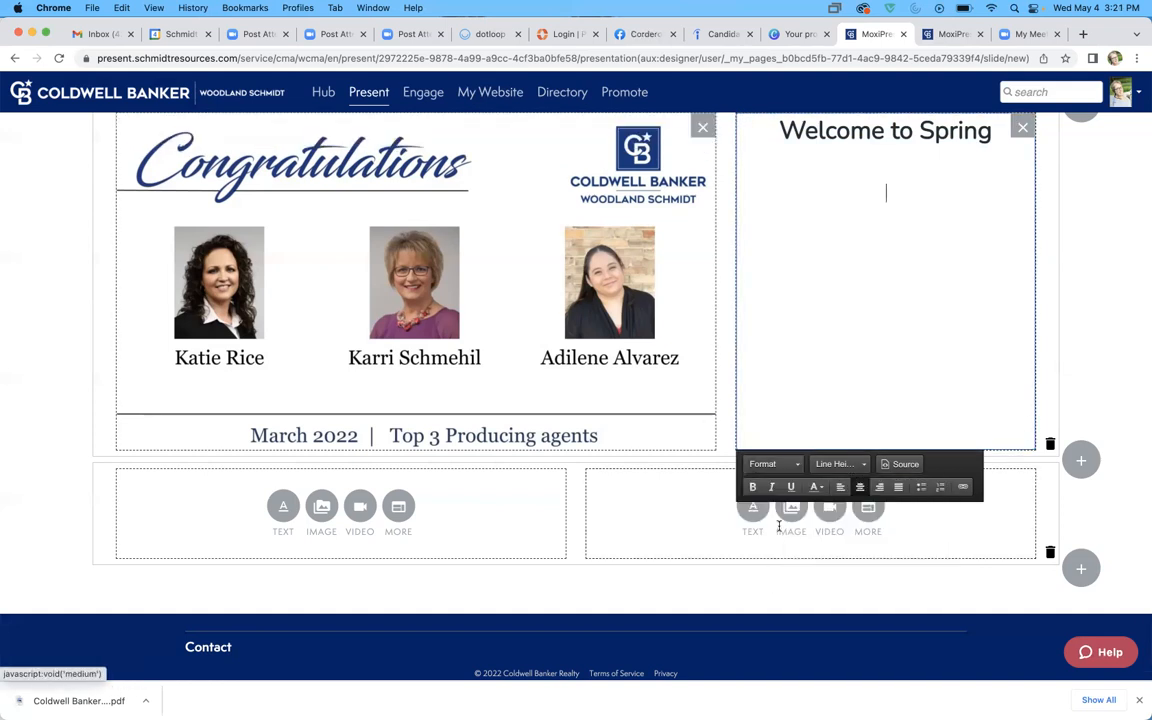
pyautogui.click(768, 464)
pyautogui.click(783, 518)
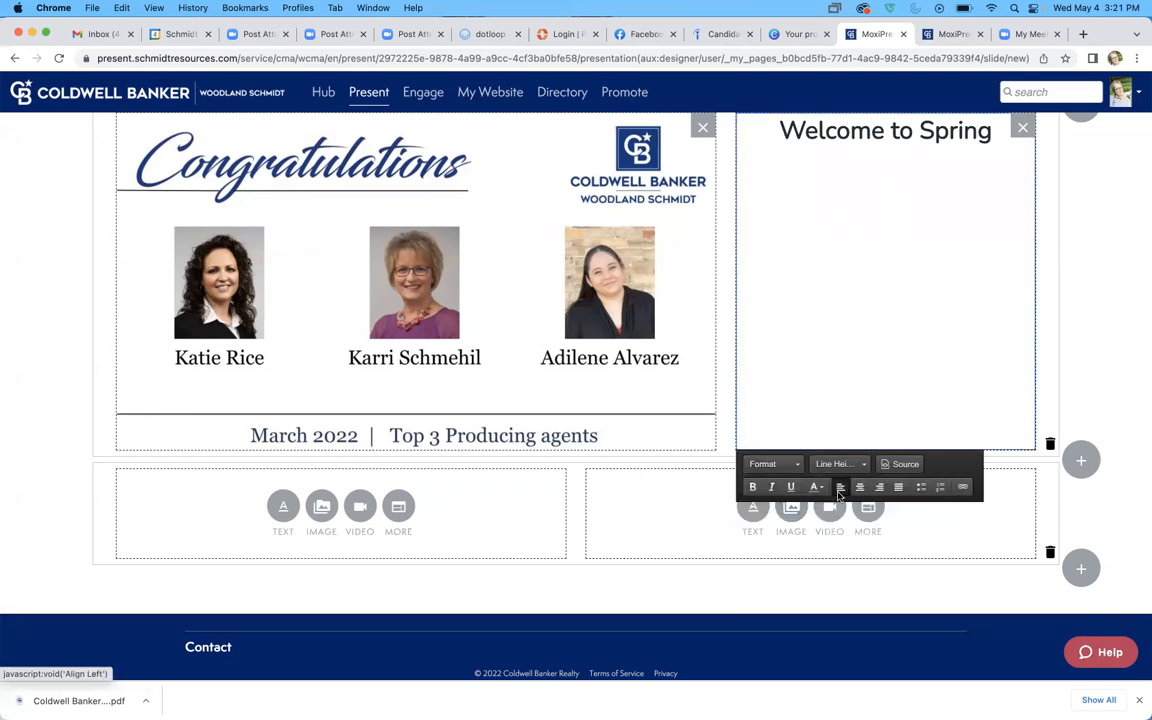
pyautogui.click(840, 490)
pyautogui.write('Type your content here')
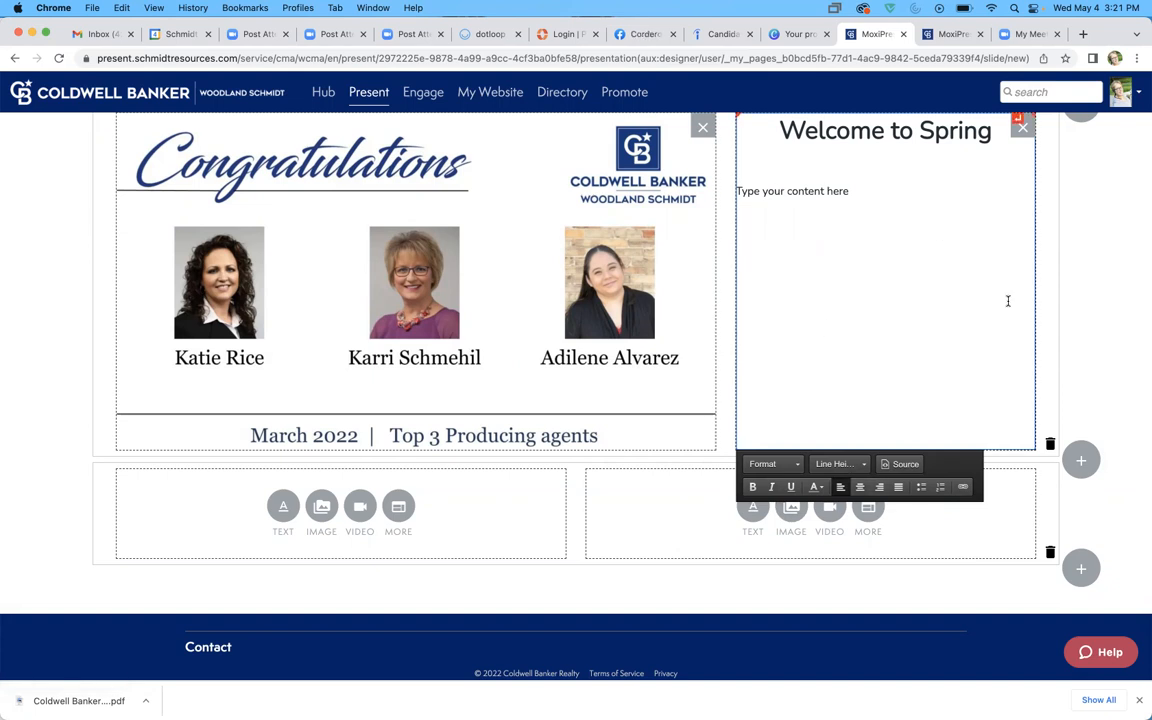
pyautogui.click(1077, 294)
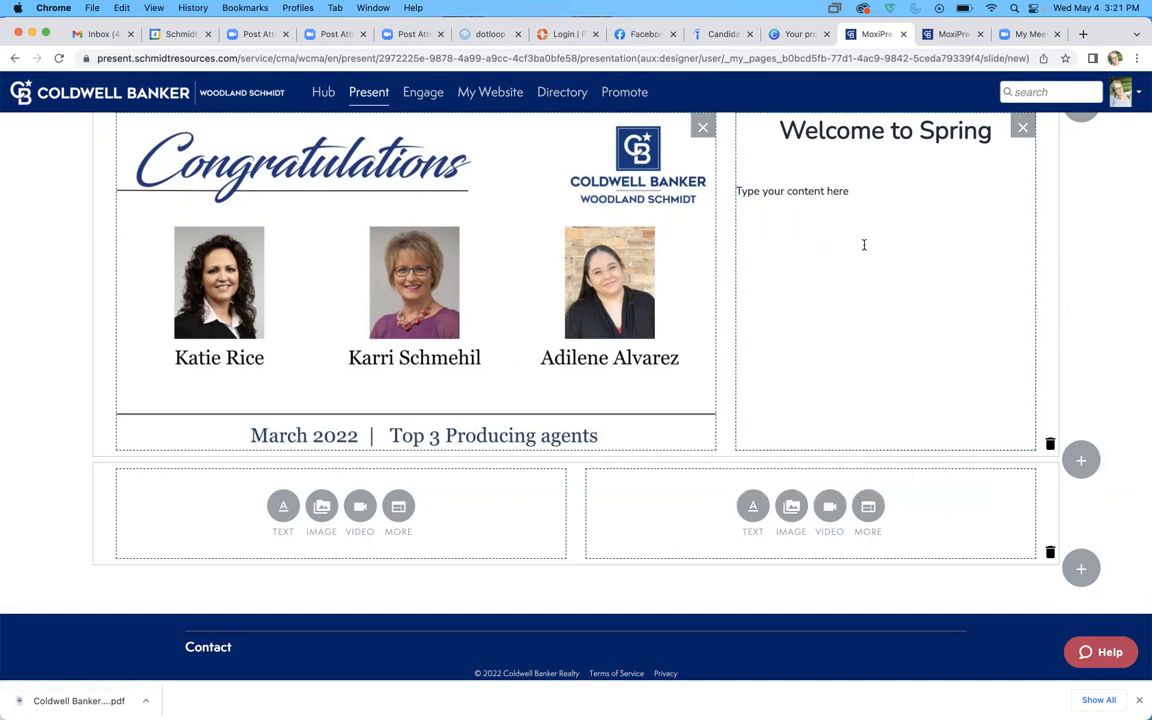
pyautogui.scroll(5, 864, 244)
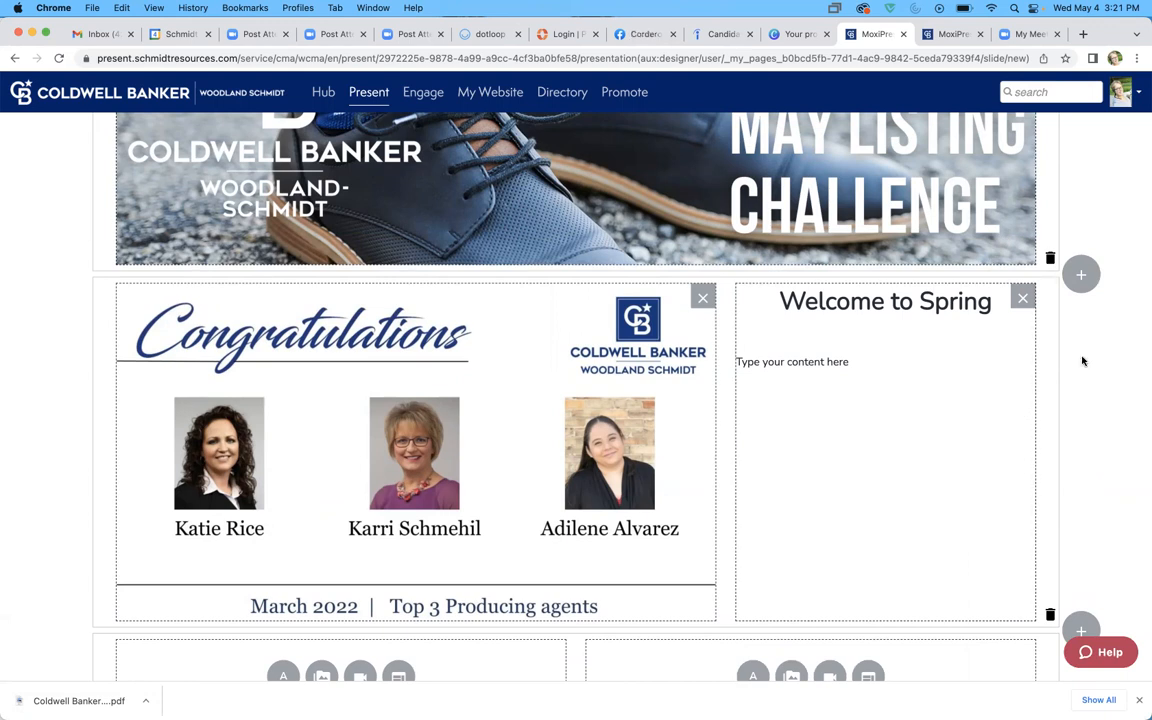
# Add a two-module row below the Congratulations row, with a narrow first module and a wide second module
pyautogui.scroll(-3, 1082, 360)
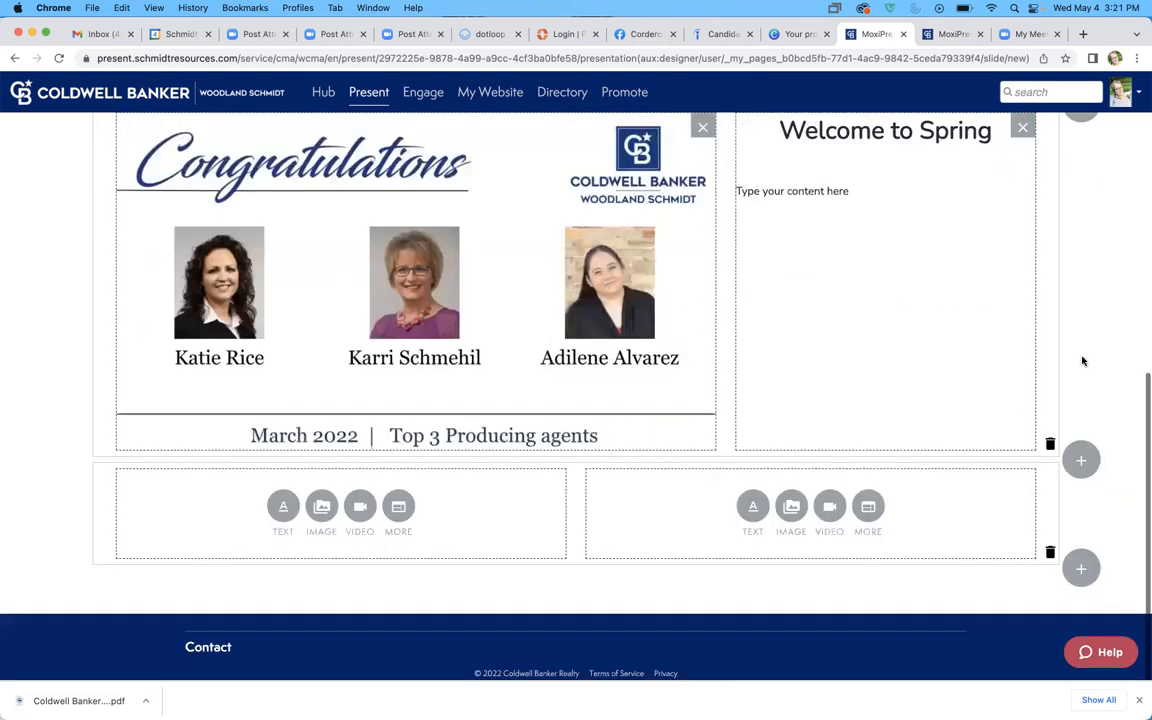
pyautogui.click(1082, 458)
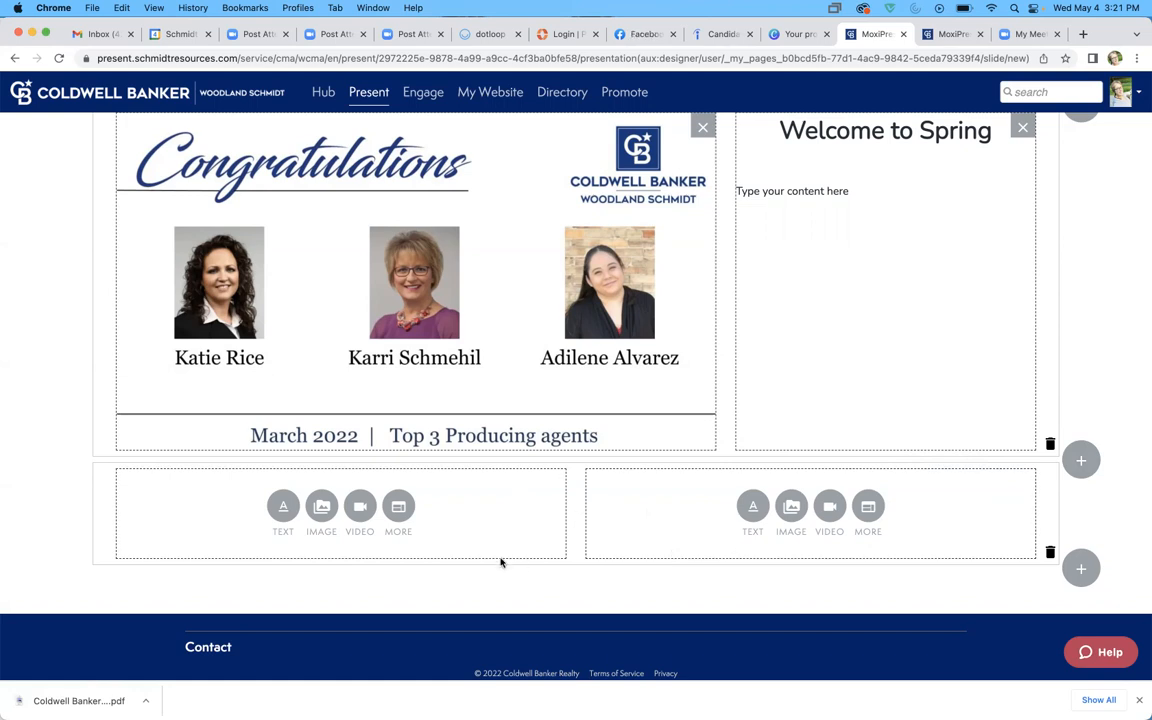
pyautogui.click(1084, 460)
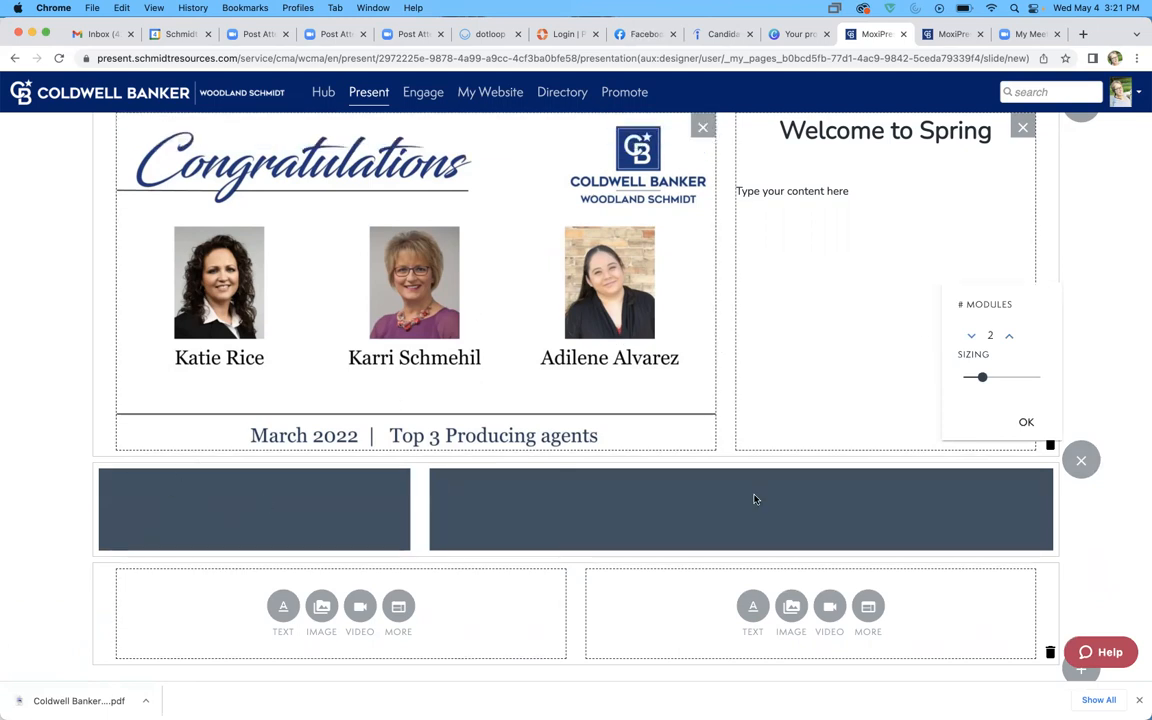
pyautogui.click(1027, 424)
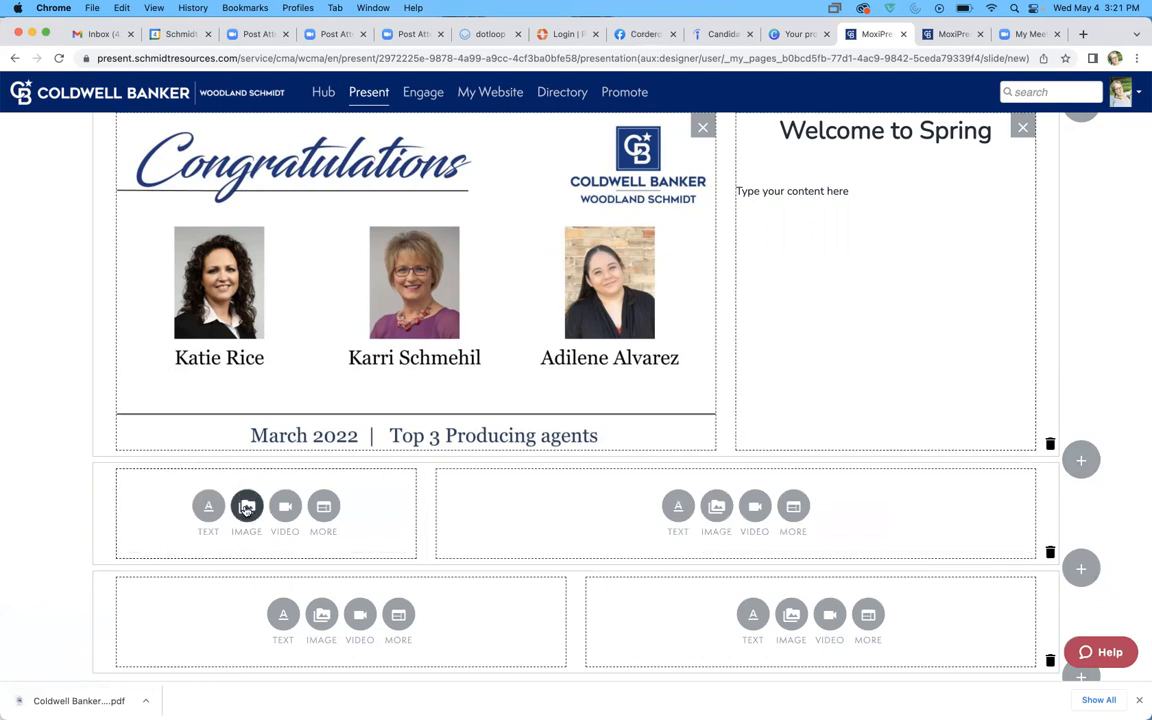
# Insert the blue-and-gold balloons birthday image from the image library into the new row's narrow module
pyautogui.click(246, 508)
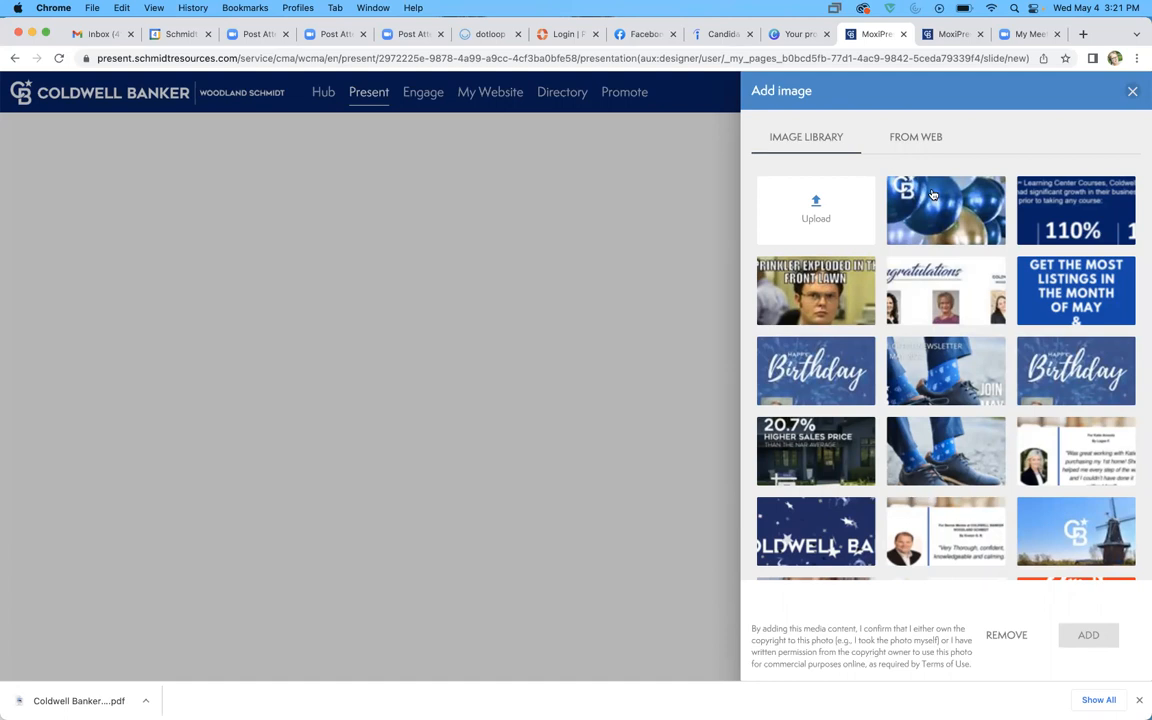
pyautogui.click(954, 211)
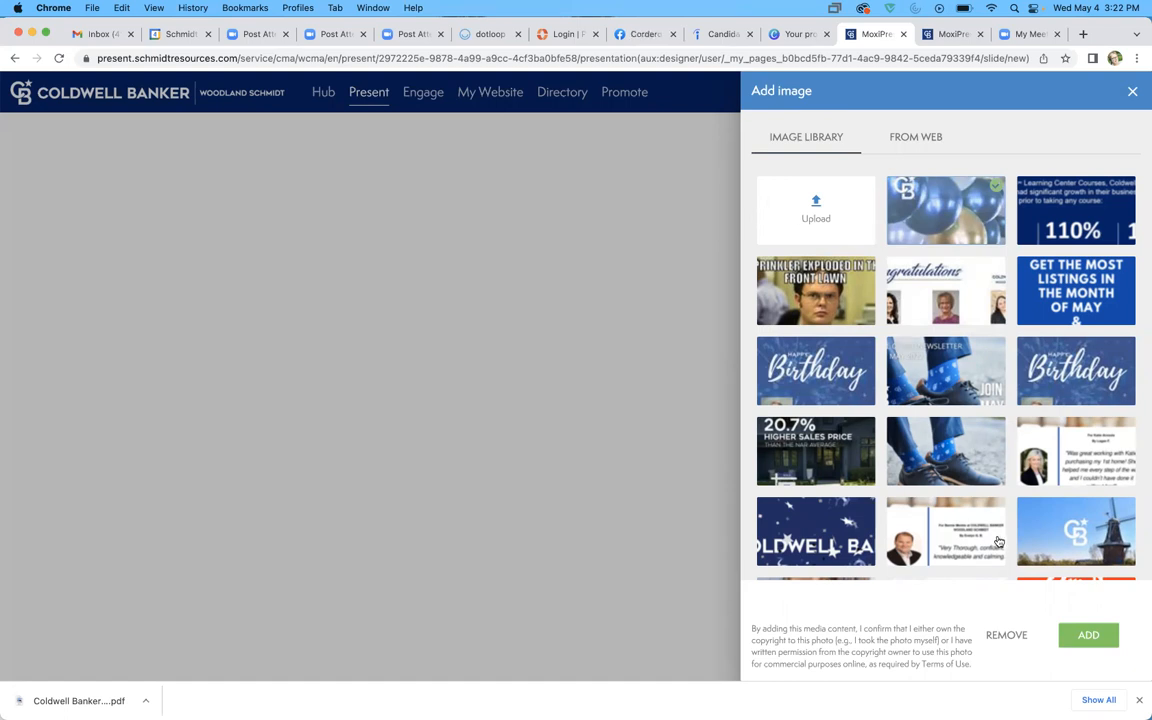
pyautogui.click(1088, 636)
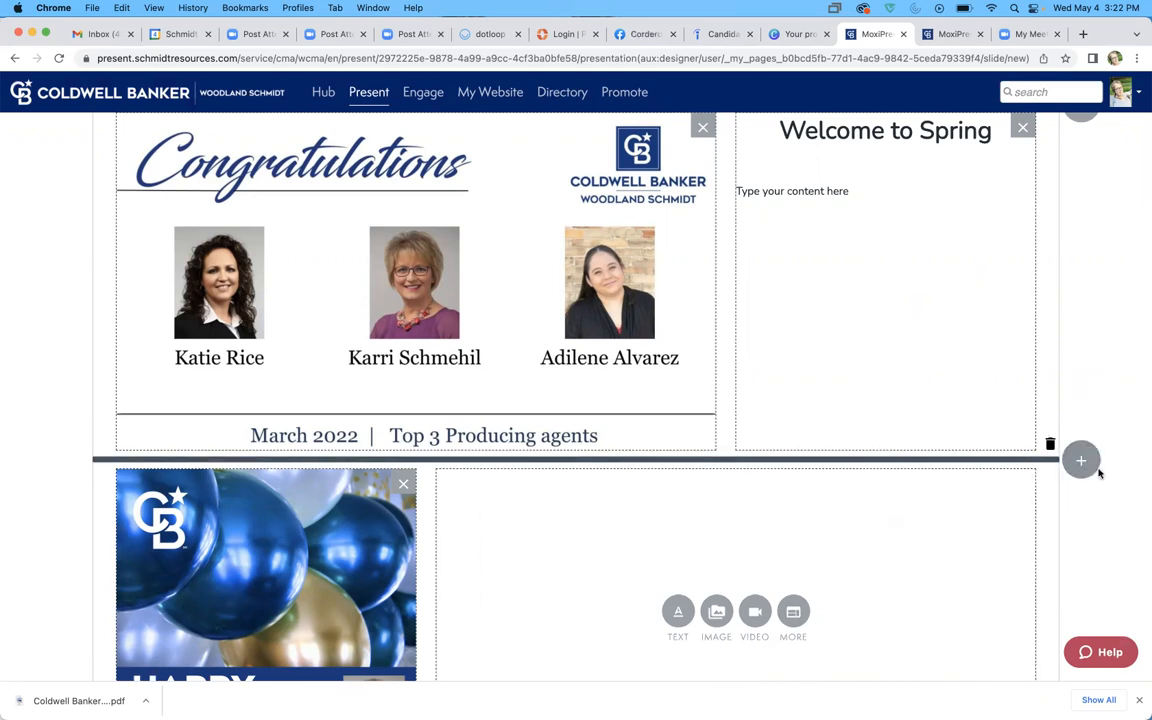
# Start another row below the Congratulations row and try different module counts, ending with two modules
pyautogui.click(1084, 462)
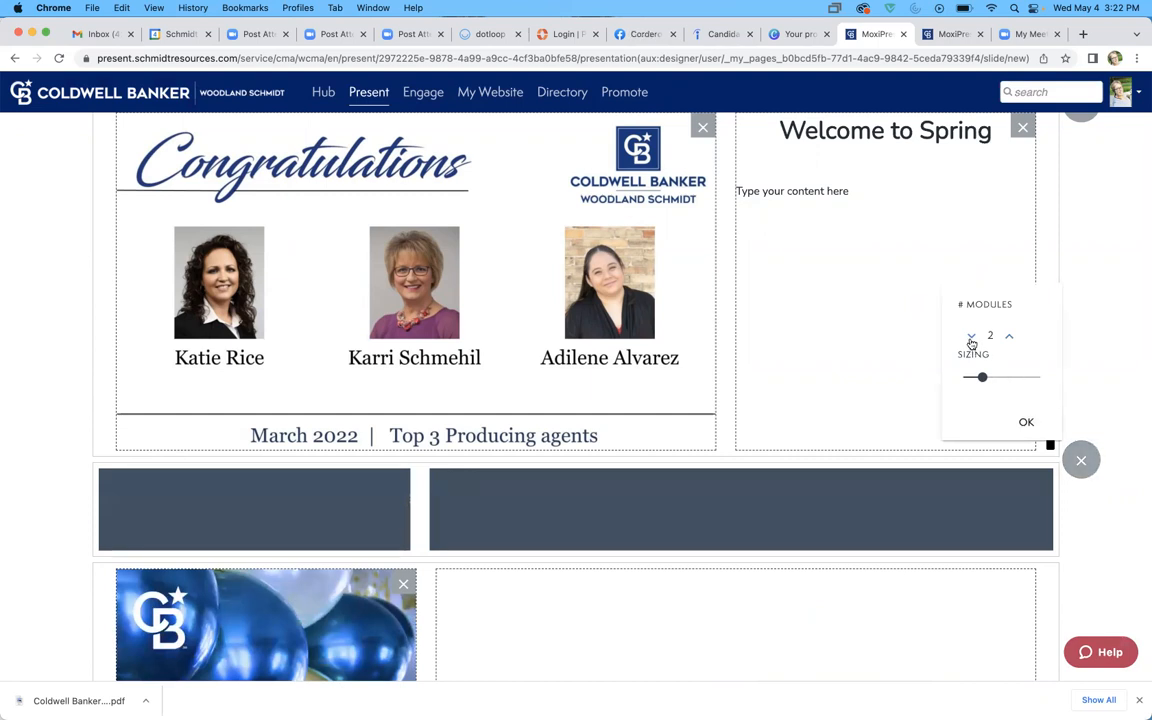
pyautogui.click(971, 337)
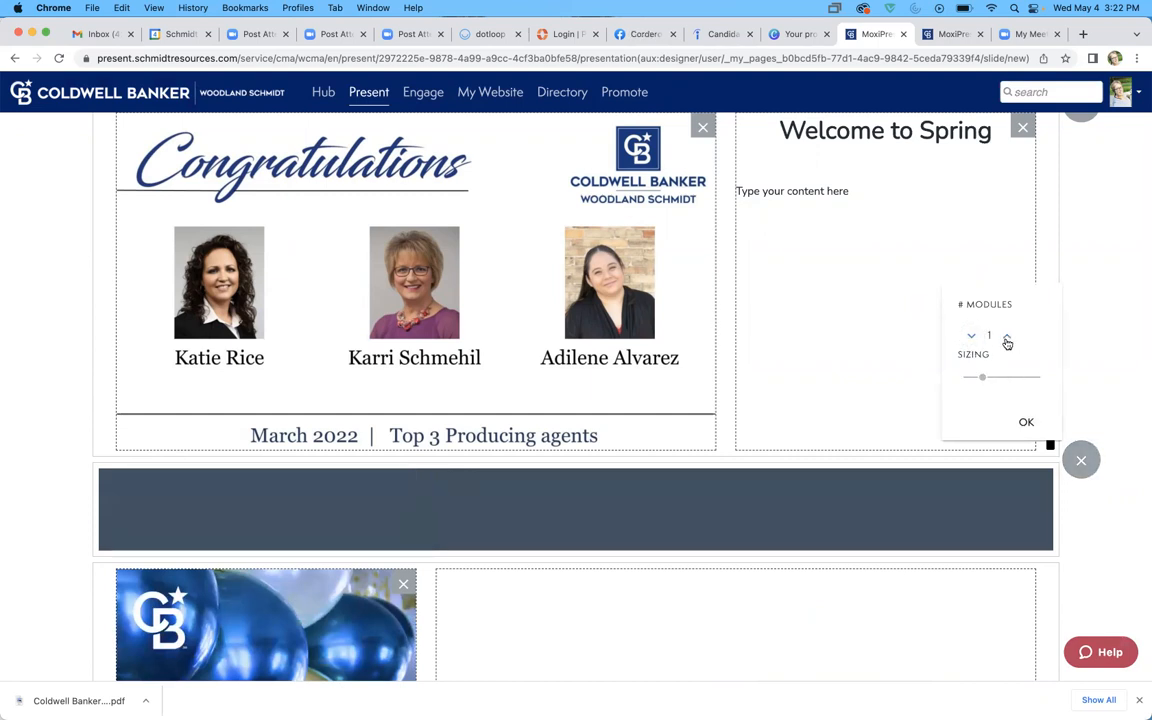
pyautogui.click(1007, 340)
pyautogui.click(1007, 340)
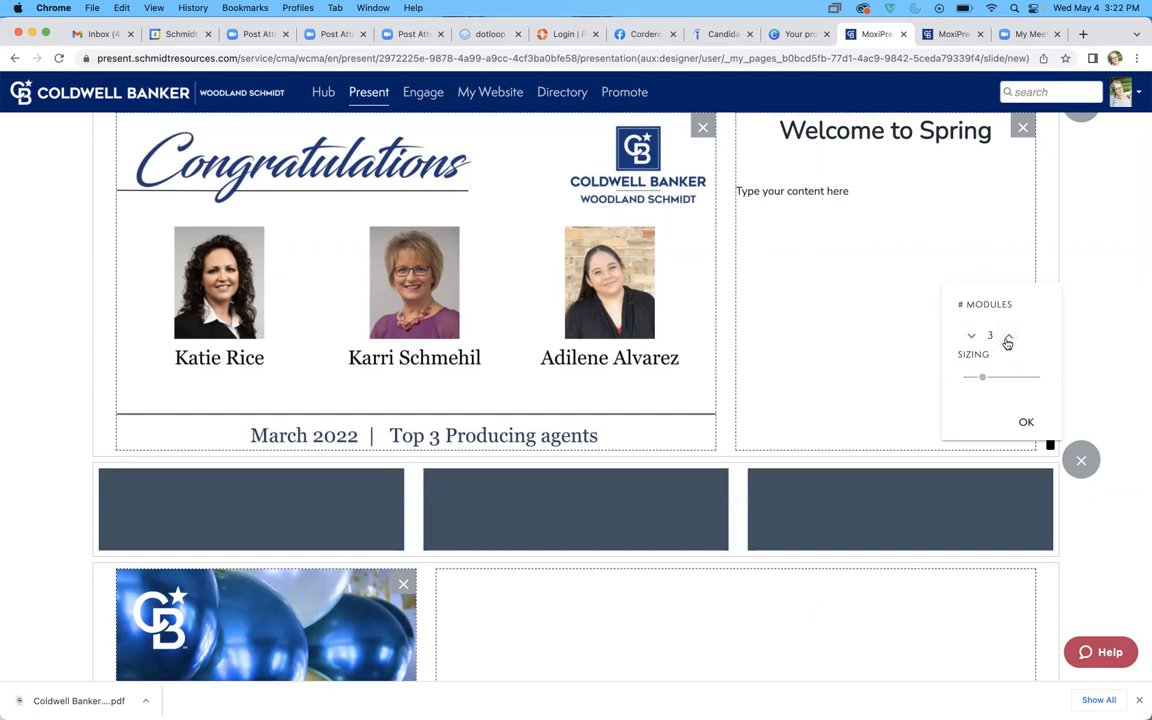
pyautogui.click(1007, 340)
pyautogui.click(974, 337)
pyautogui.click(974, 337)
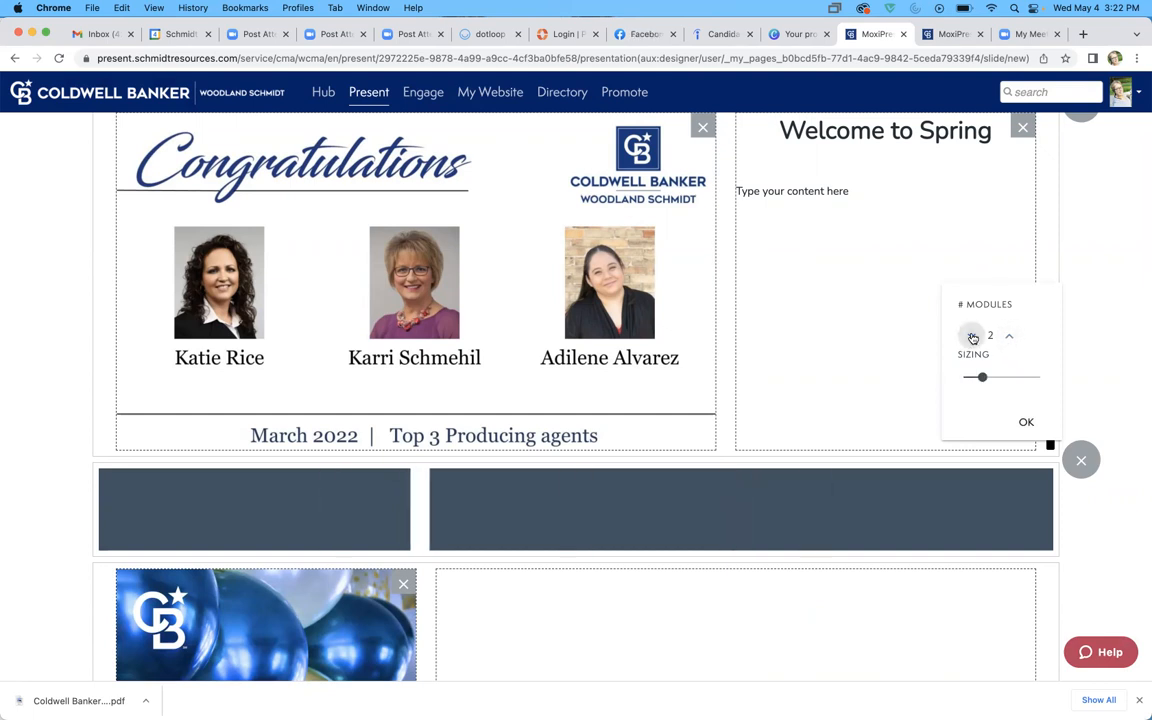
# Try the module sizing options and add the row with a wide first module and a narrow second module
pyautogui.click(1001, 377)
pyautogui.click(1021, 377)
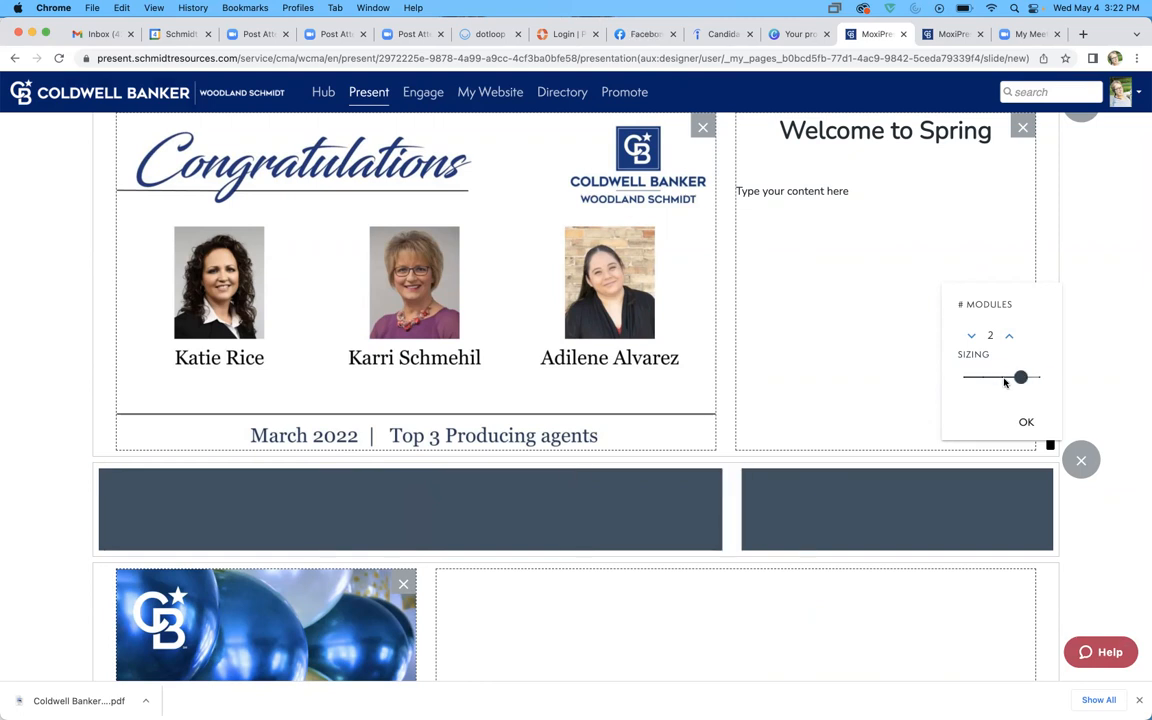
pyautogui.click(983, 379)
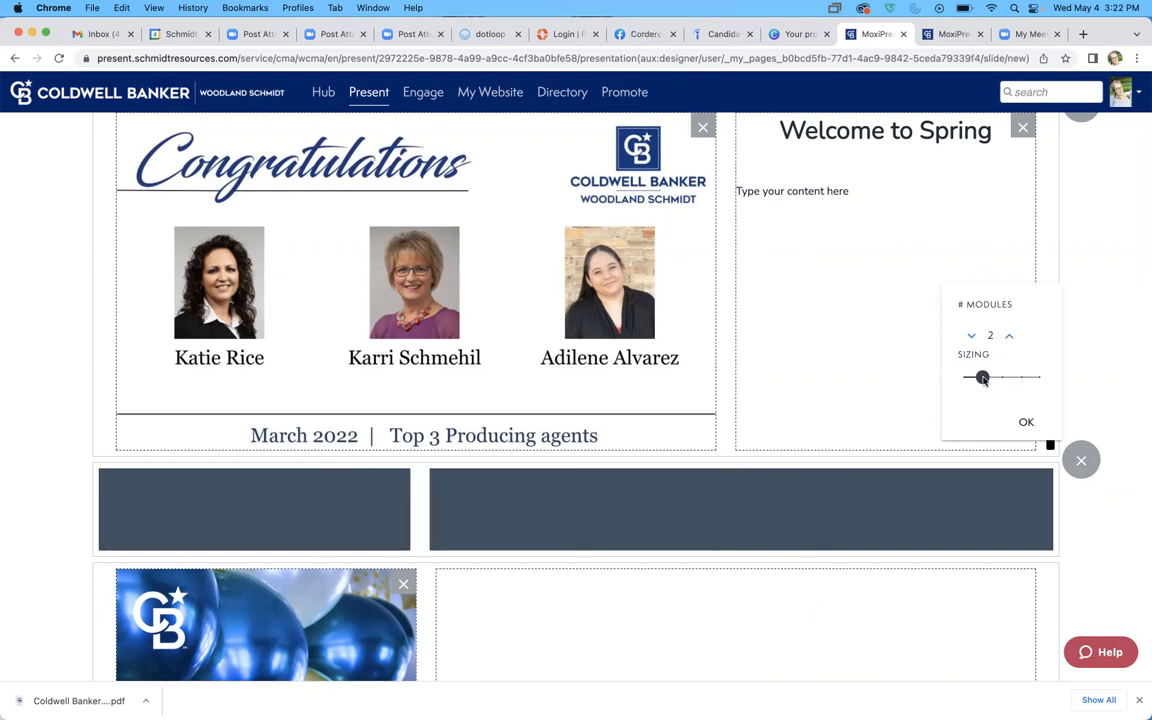
pyautogui.click(1020, 377)
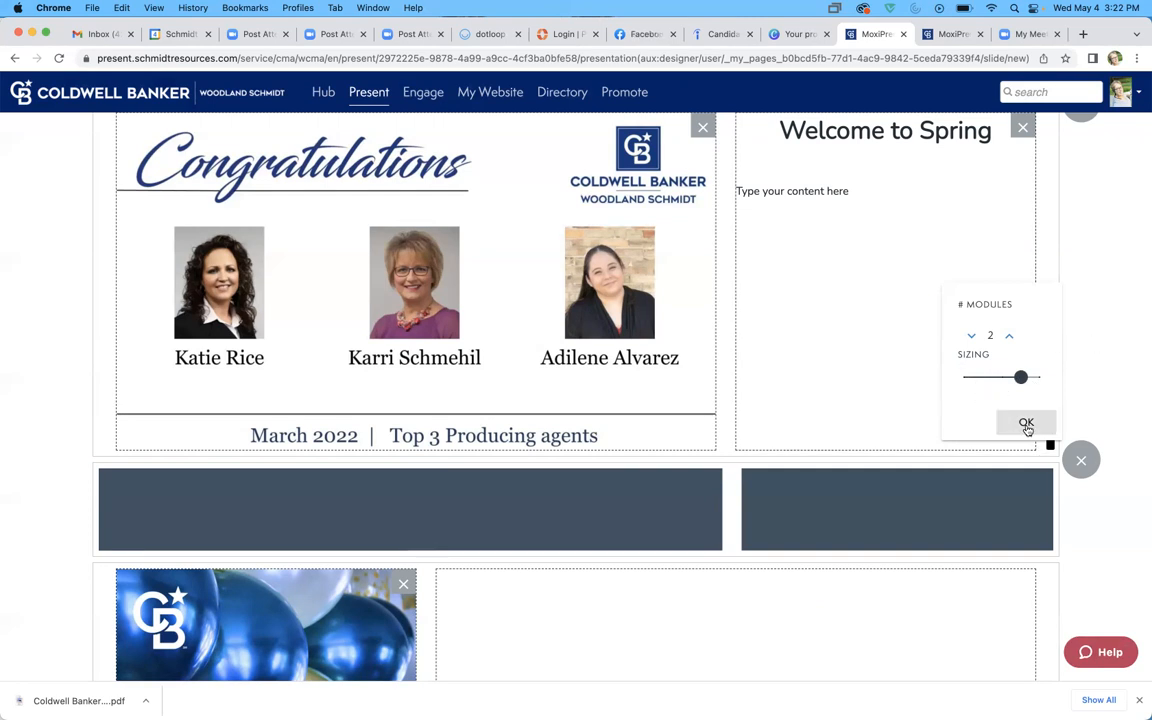
pyautogui.click(1026, 422)
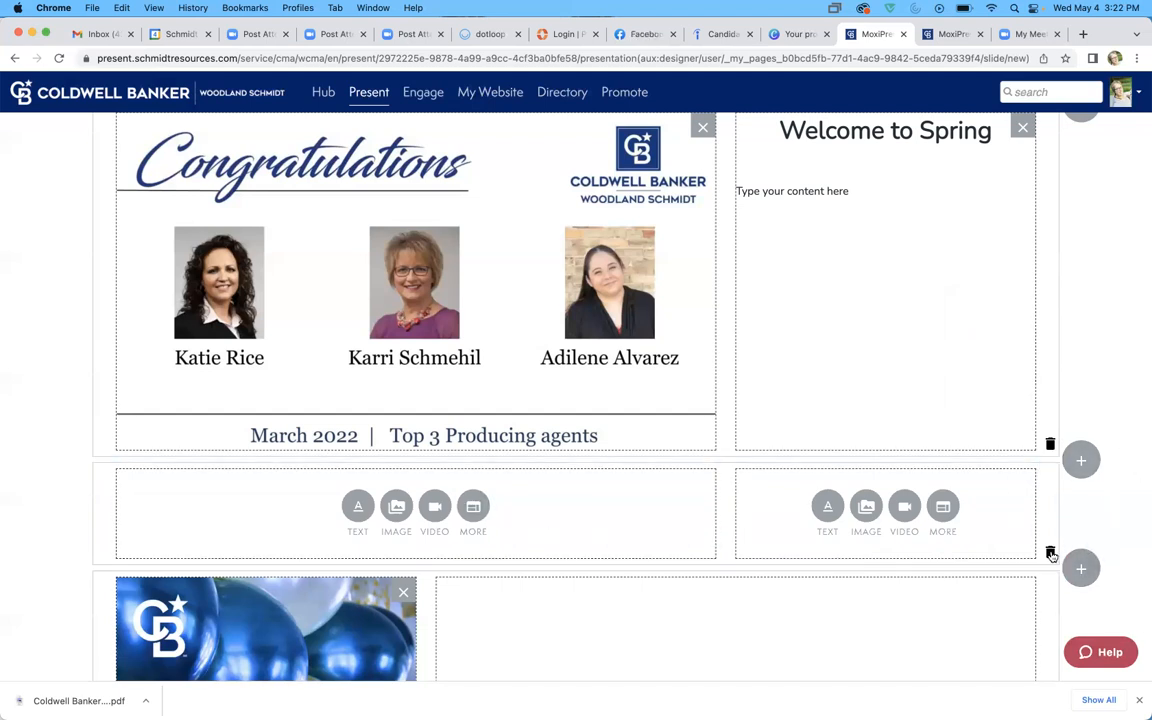
# Delete the empty row between the Congratulations row and the birthday row, including all its content
pyautogui.scroll(-2, 1050, 553)
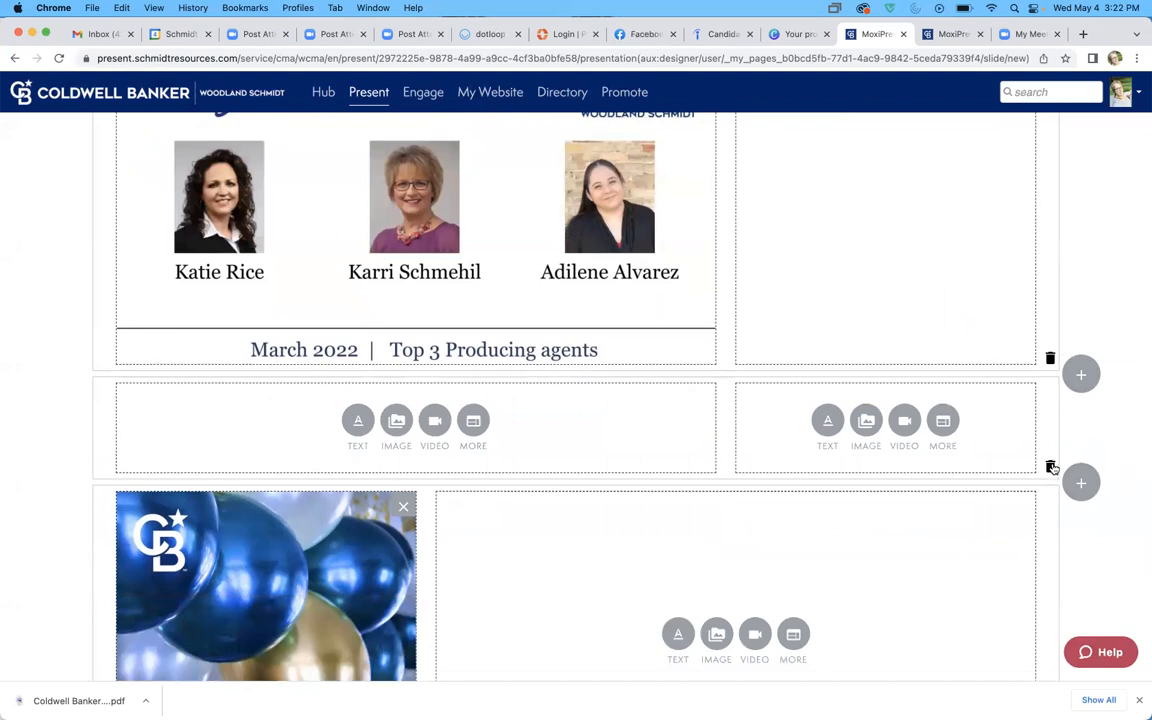
pyautogui.click(1051, 467)
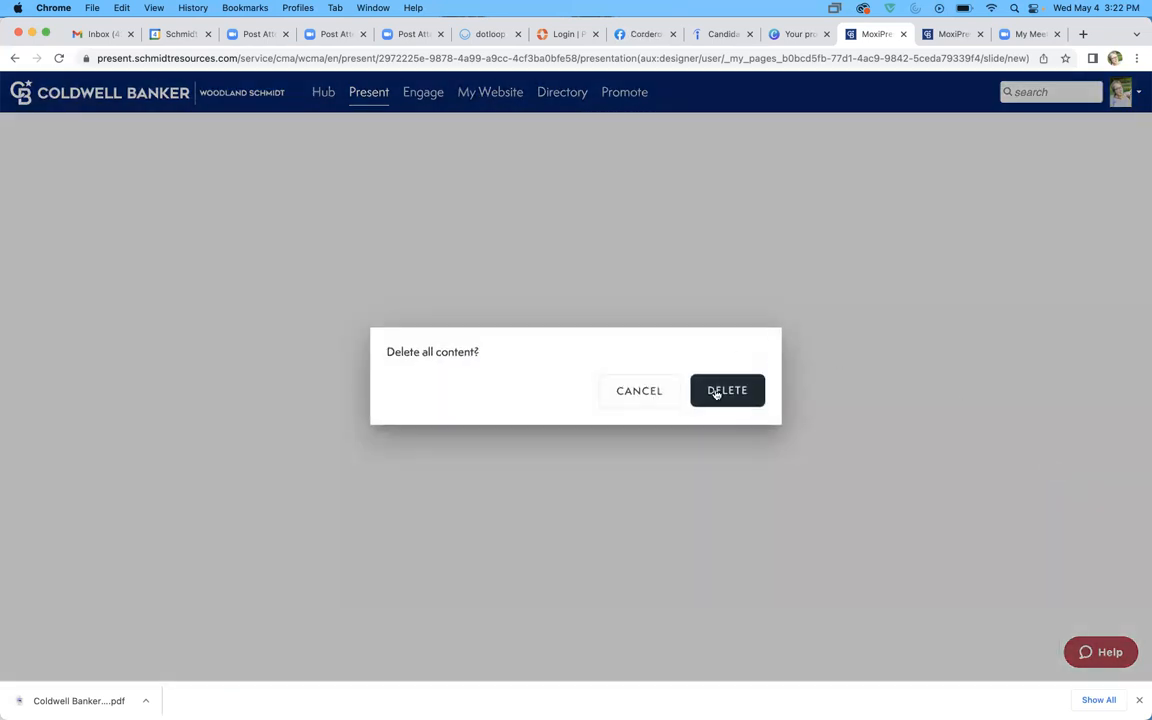
pyautogui.click(715, 391)
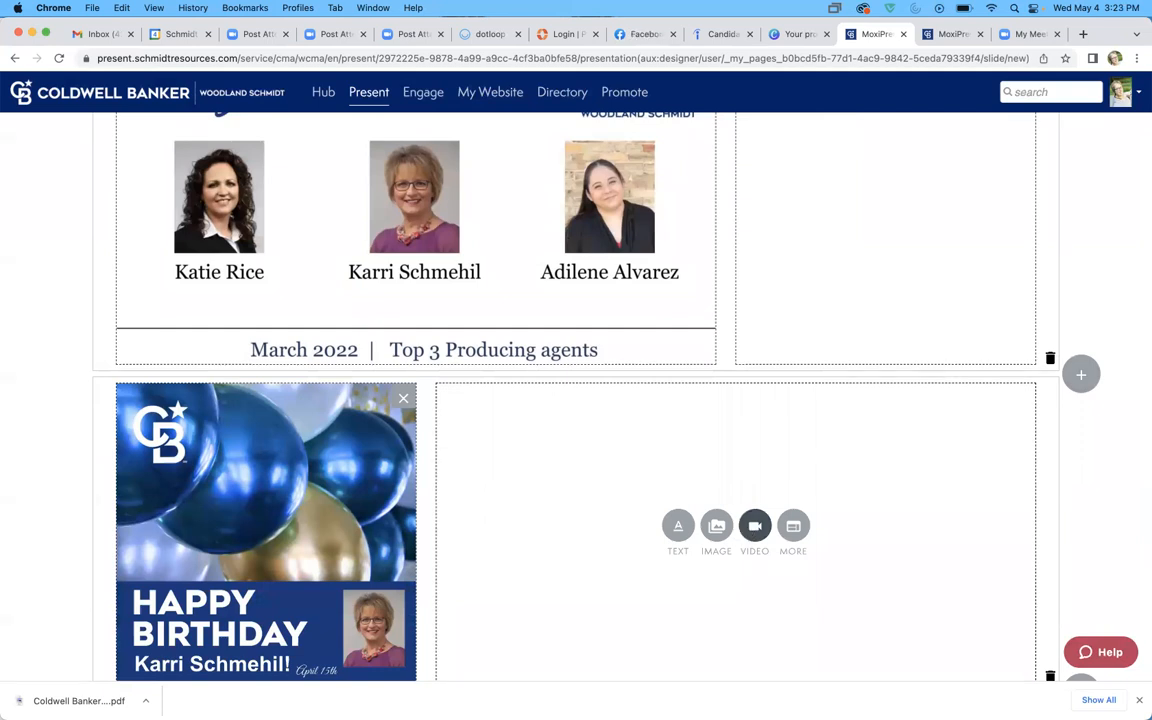
# Switch to Safari and search the Schmidt Video Classroom YouTube channel for "Newsletter"
pyautogui.moveTo(438, 690)
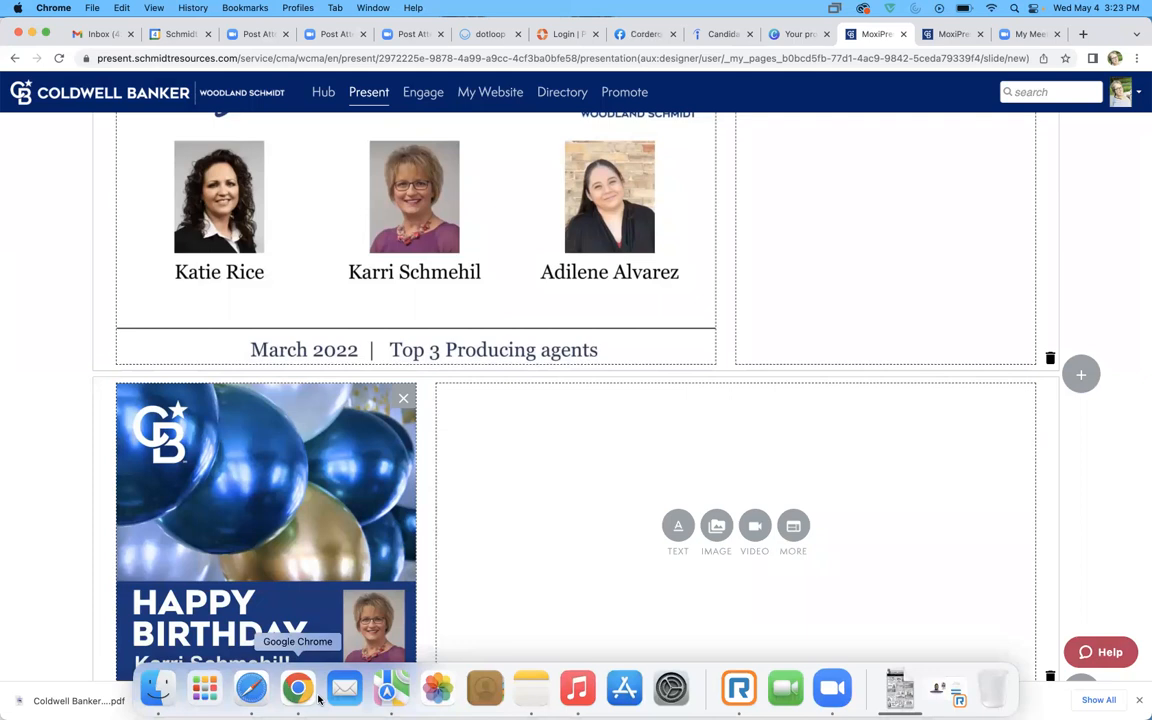
pyautogui.click(251, 688)
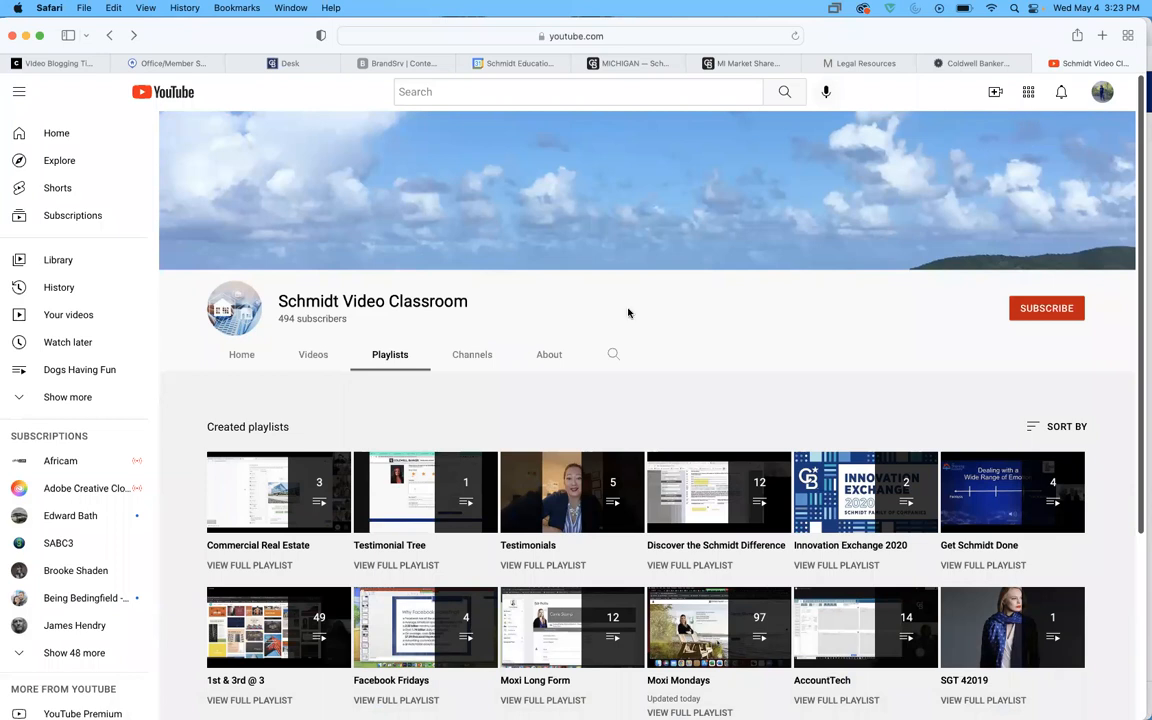
pyautogui.click(614, 356)
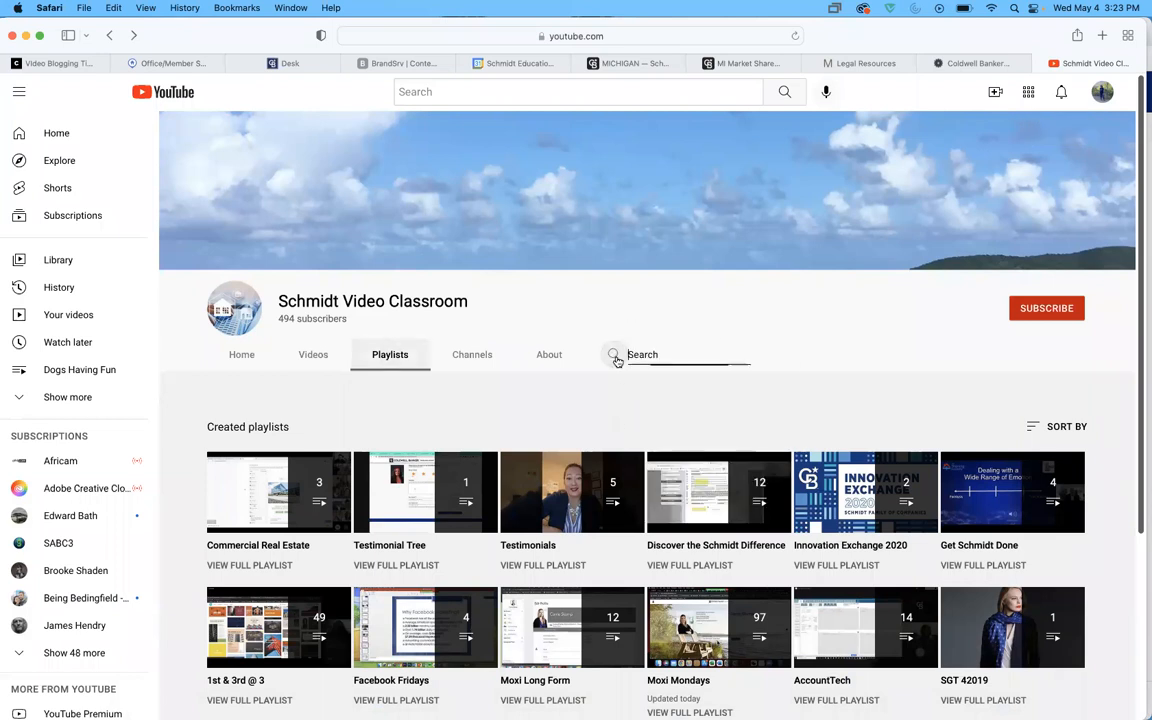
pyautogui.write('N')
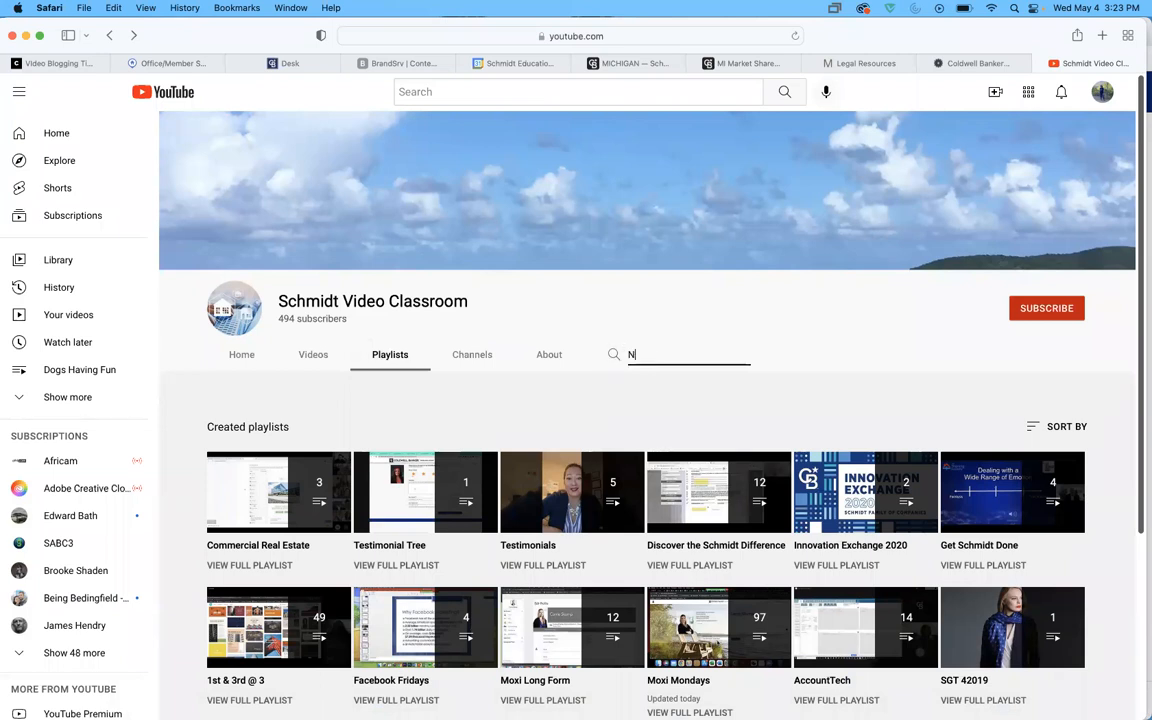
pyautogui.write('ewsletter')
pyautogui.press('Return')
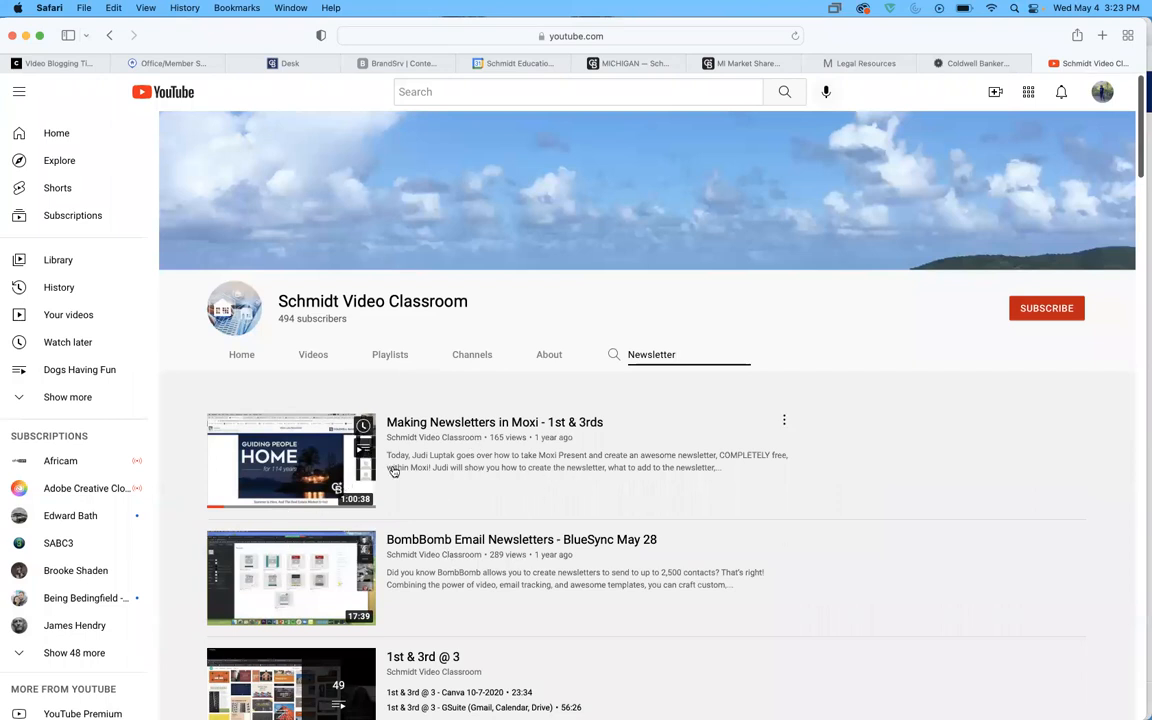
# Open the video "Making Newsletters in Moxi - 1st & 3rds", pausing playback, and copy its share link
pyautogui.click(480, 423)
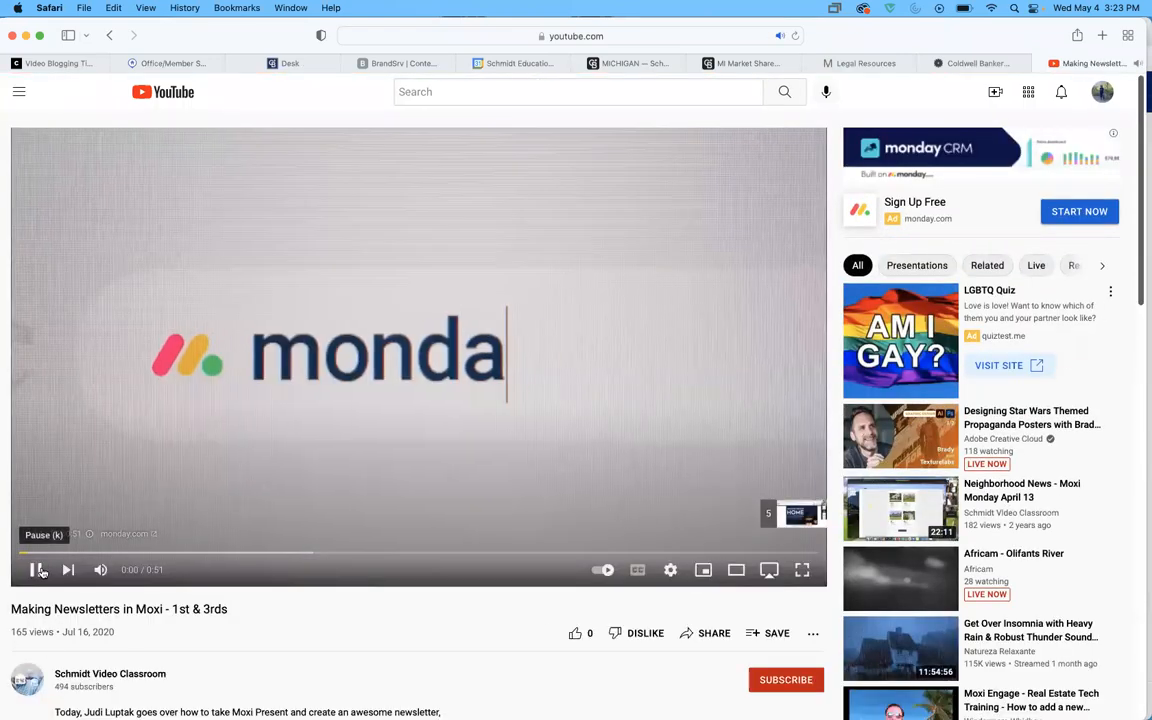
pyautogui.click(36, 569)
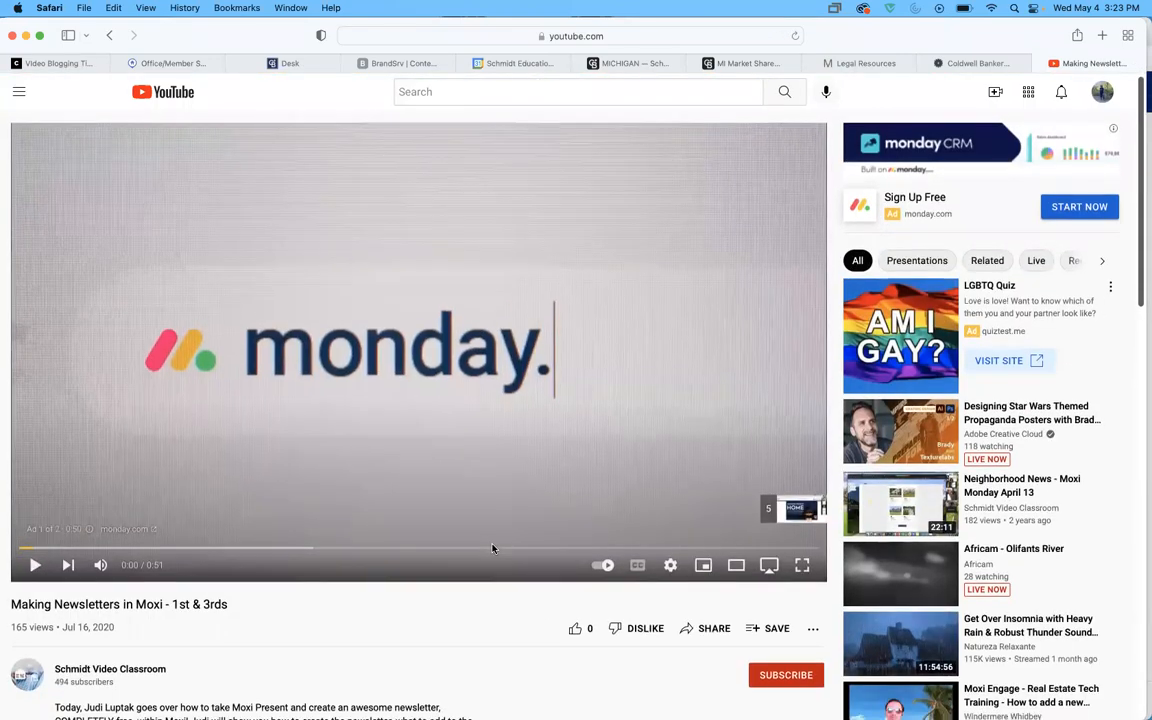
pyautogui.scroll(-5, 687, 527)
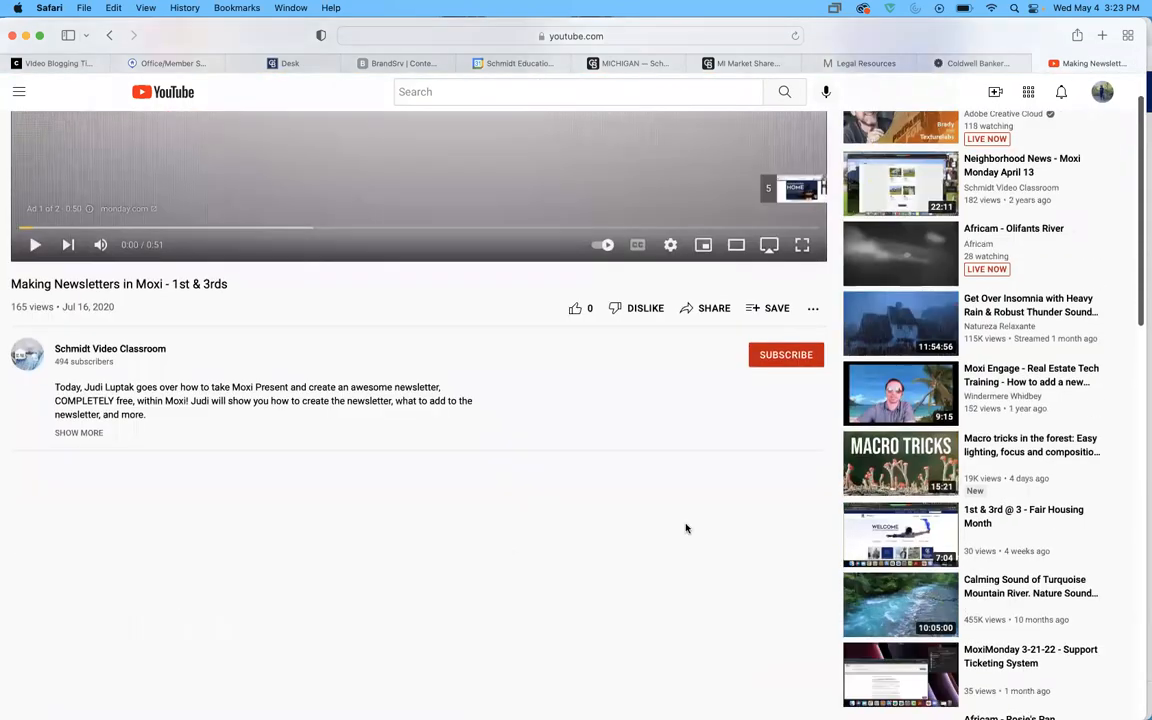
pyautogui.click(709, 312)
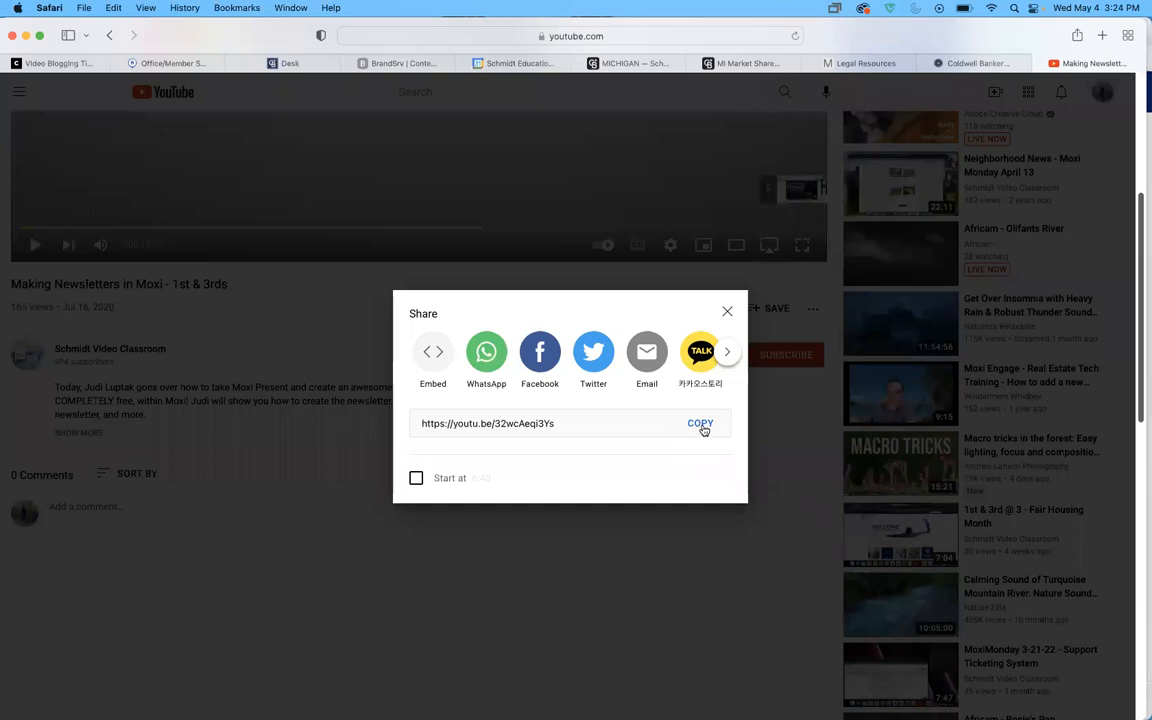
pyautogui.click(701, 424)
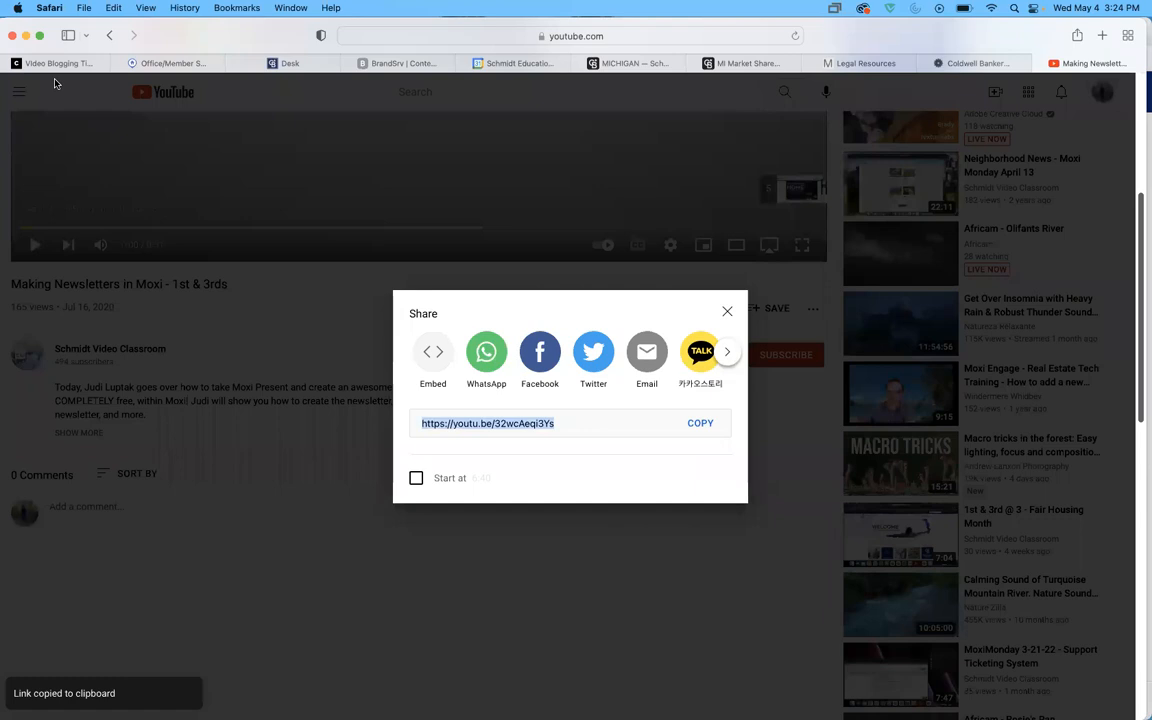
pyautogui.click(26, 37)
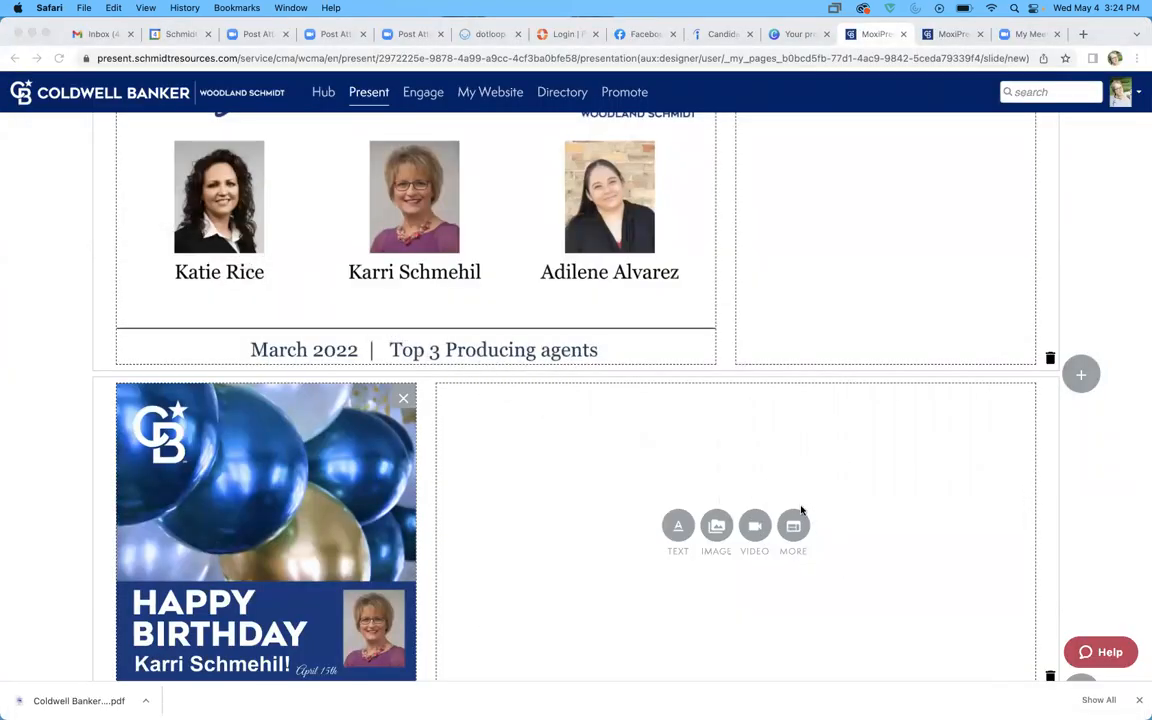
pyautogui.click(755, 530)
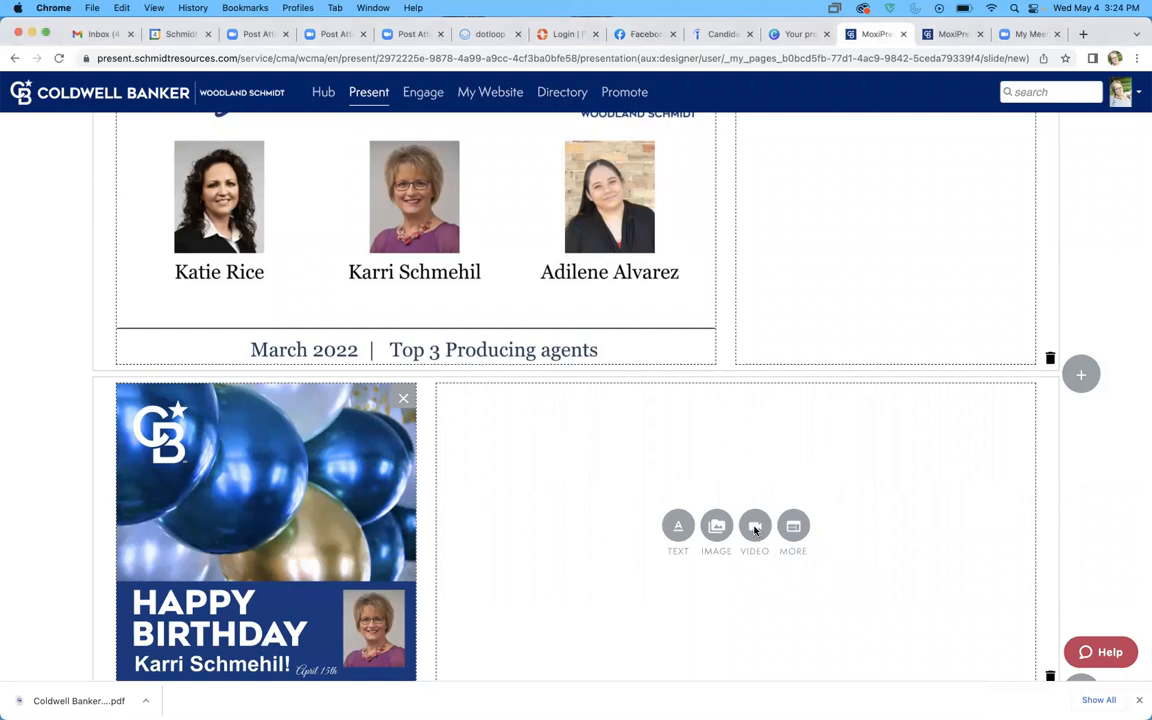
pyautogui.click(755, 528)
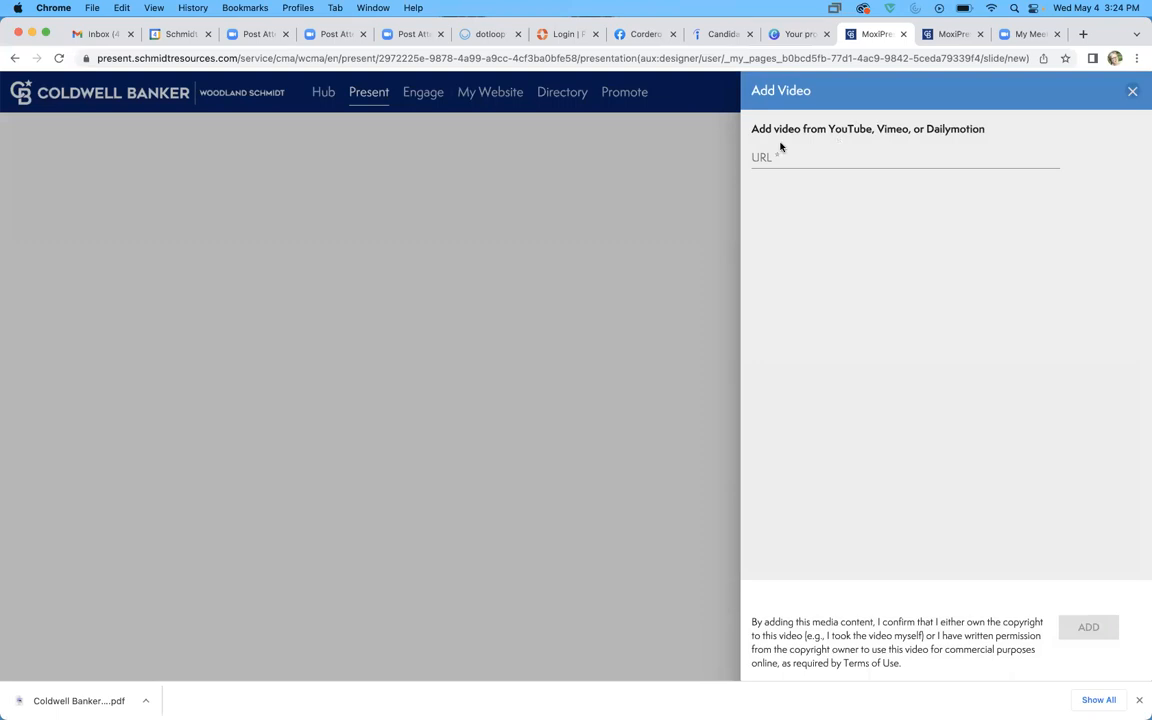
pyautogui.click(783, 162)
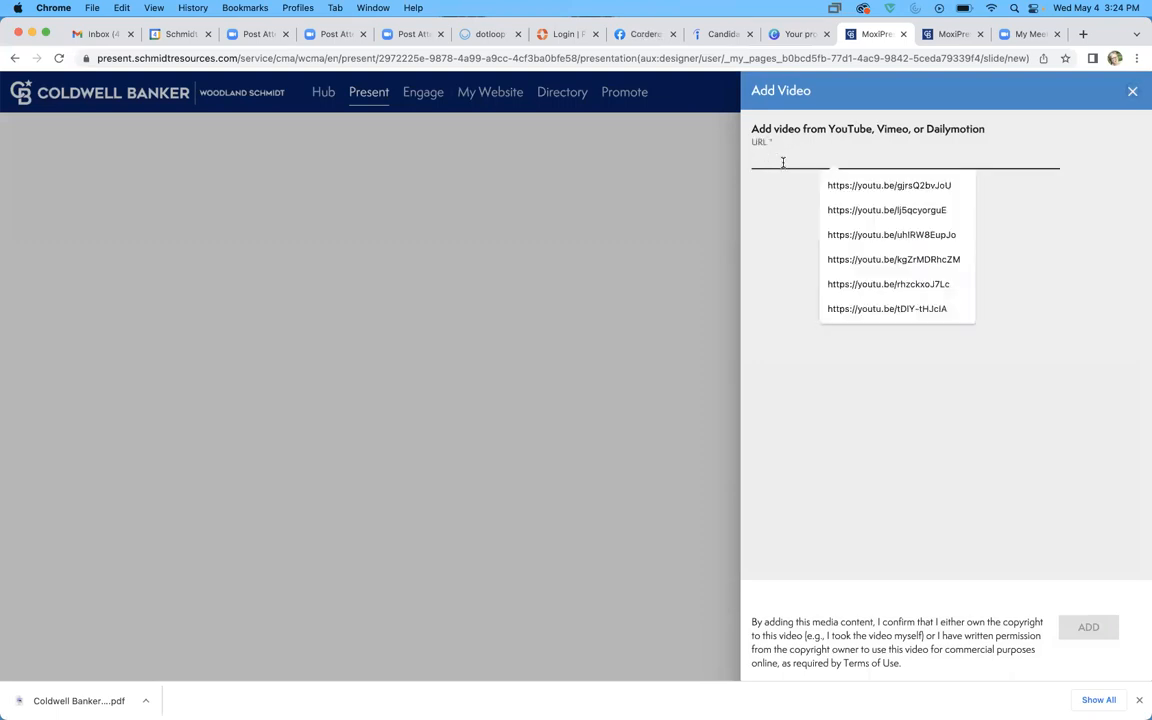
pyautogui.press('super+v')
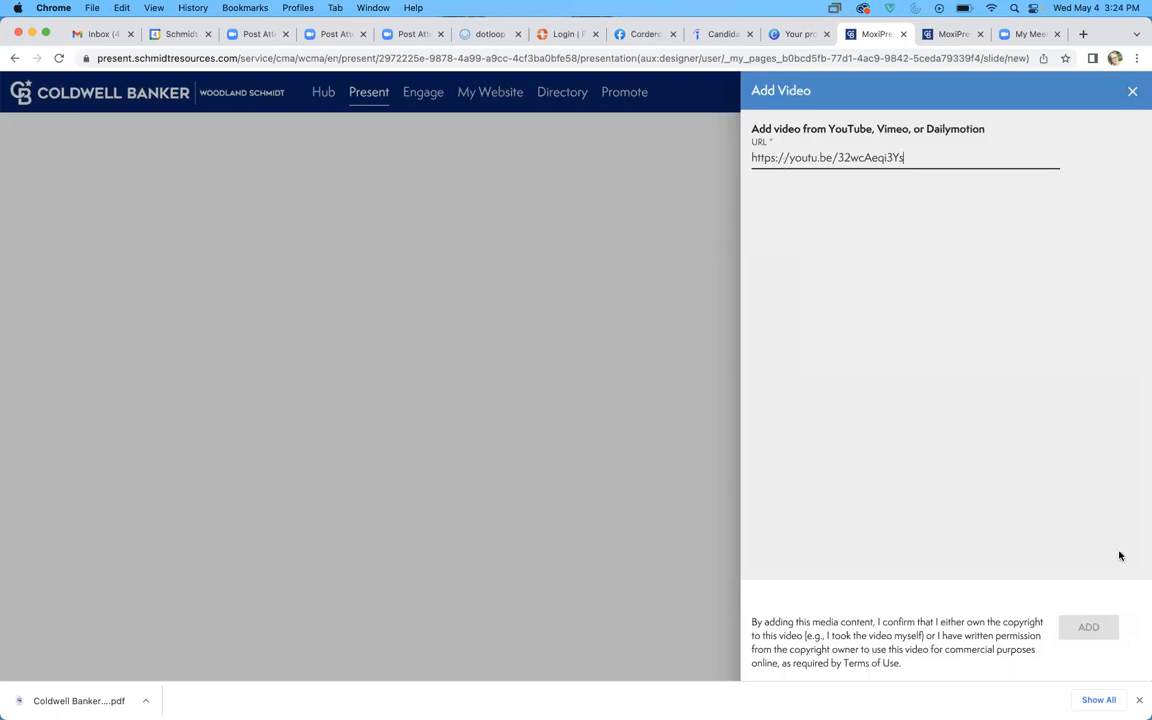
pyautogui.click(1089, 630)
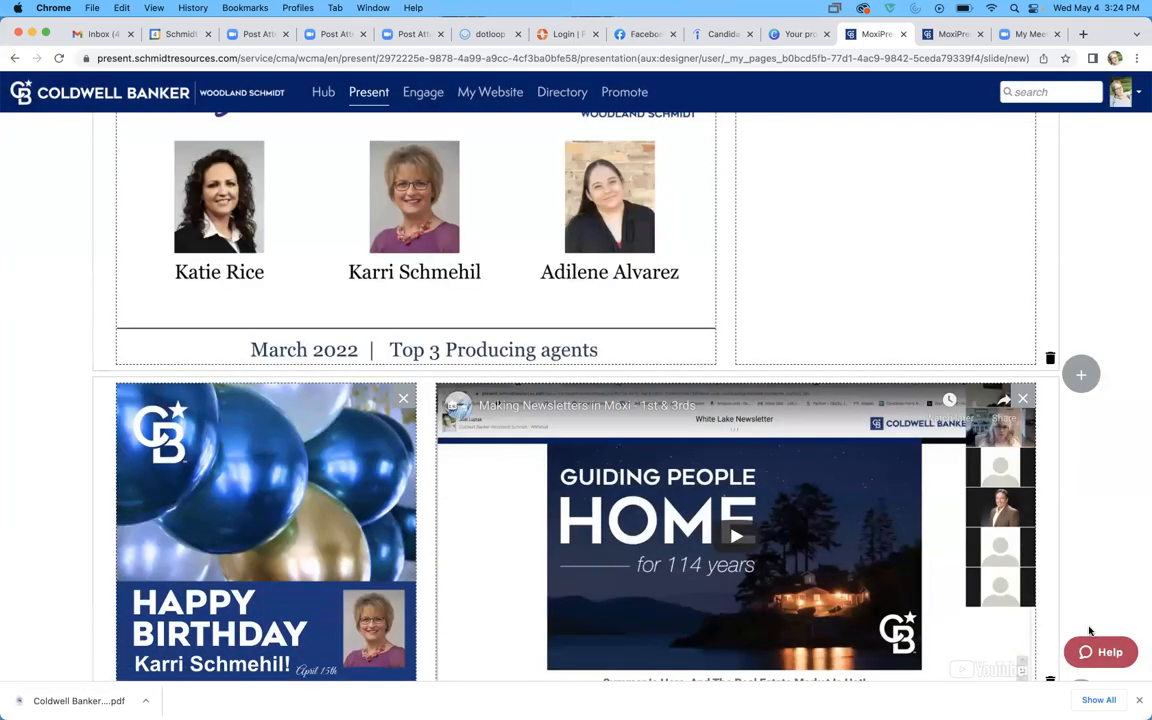
pyautogui.scroll(-5, 864, 656)
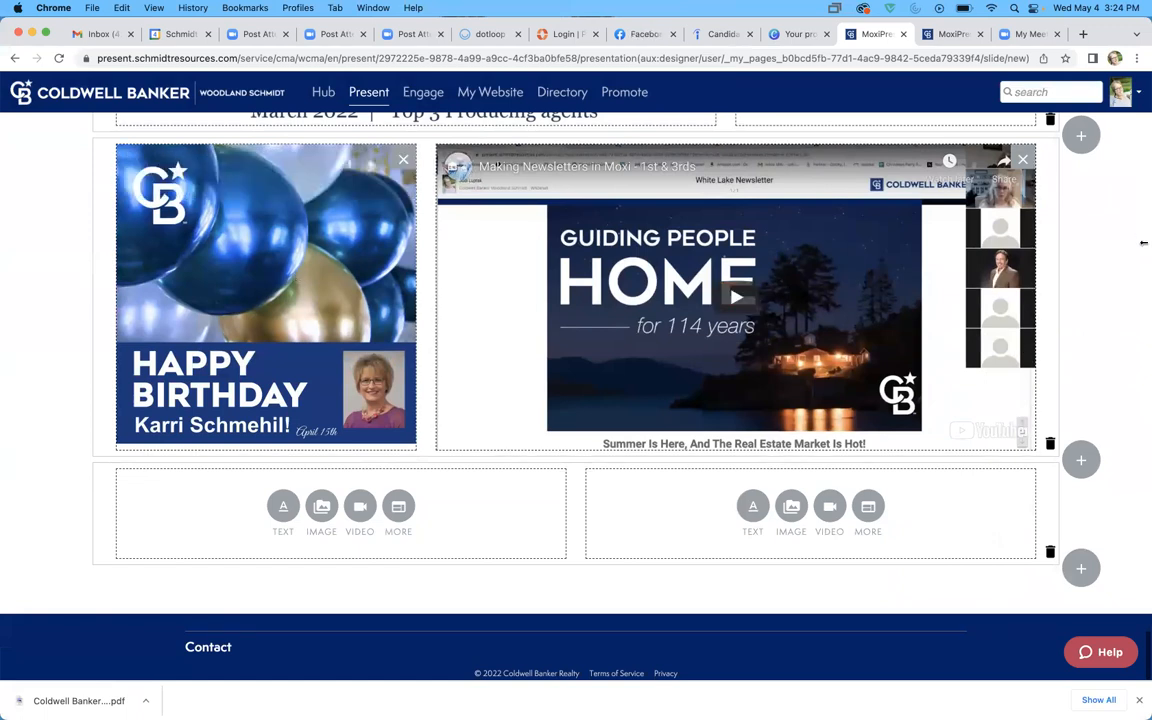
# Examine how the finished Training Newsletter places the Moxi Minute heading above its video, then return to the newsletter editor
pyautogui.scroll(3, 1100, 248)
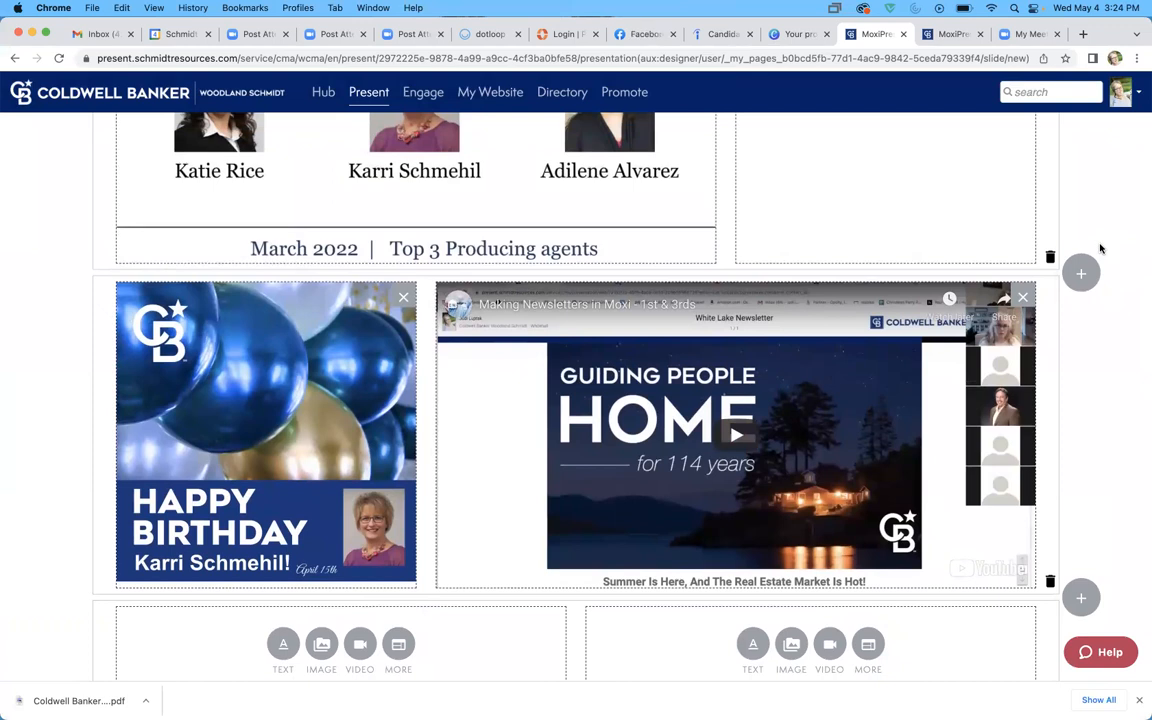
pyautogui.click(954, 35)
pyautogui.scroll(-3, 783, 490)
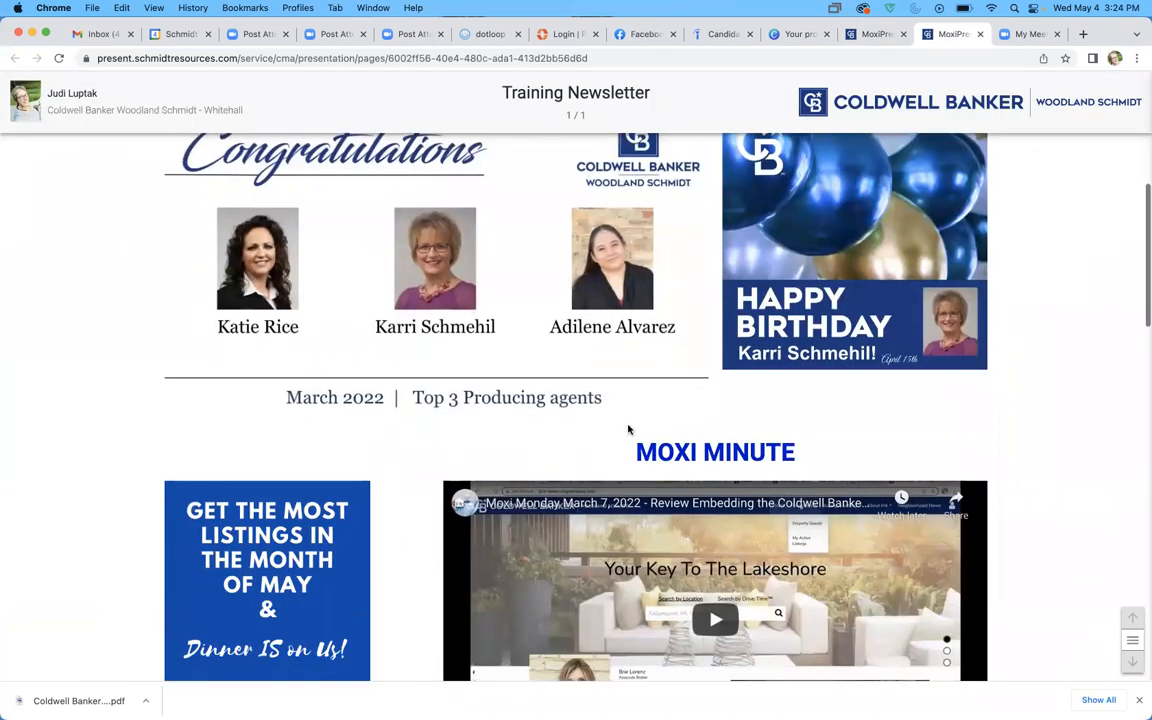
pyautogui.scroll(-3, 716, 541)
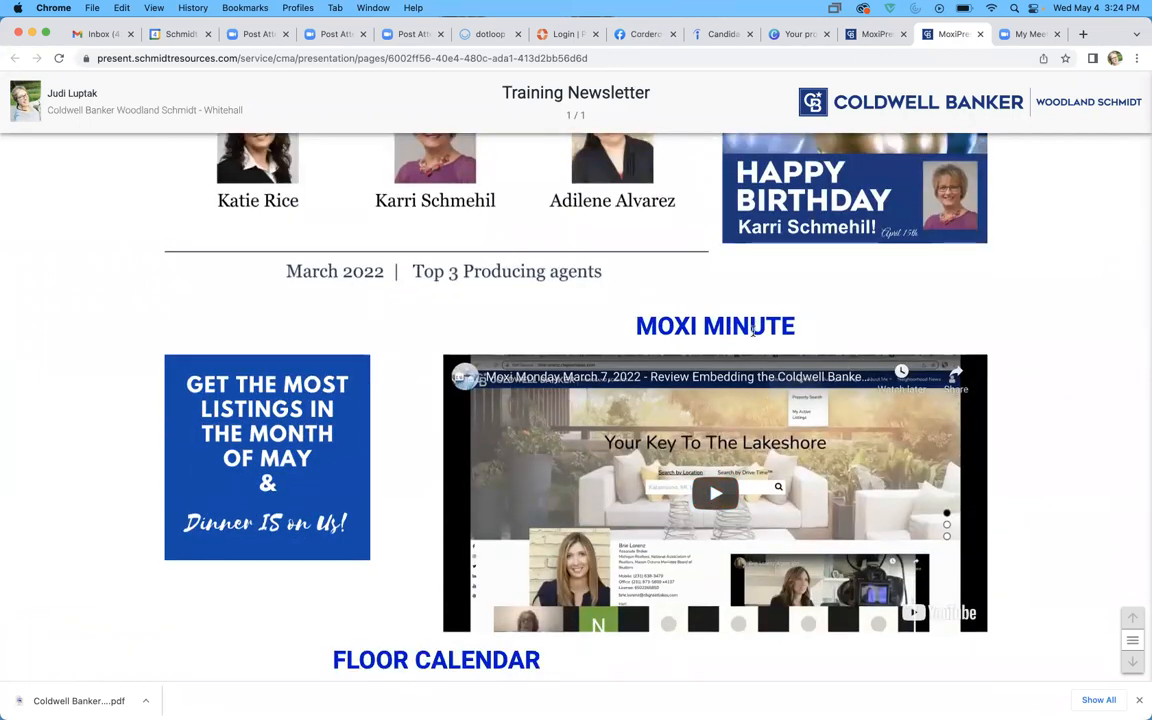
pyautogui.click(872, 34)
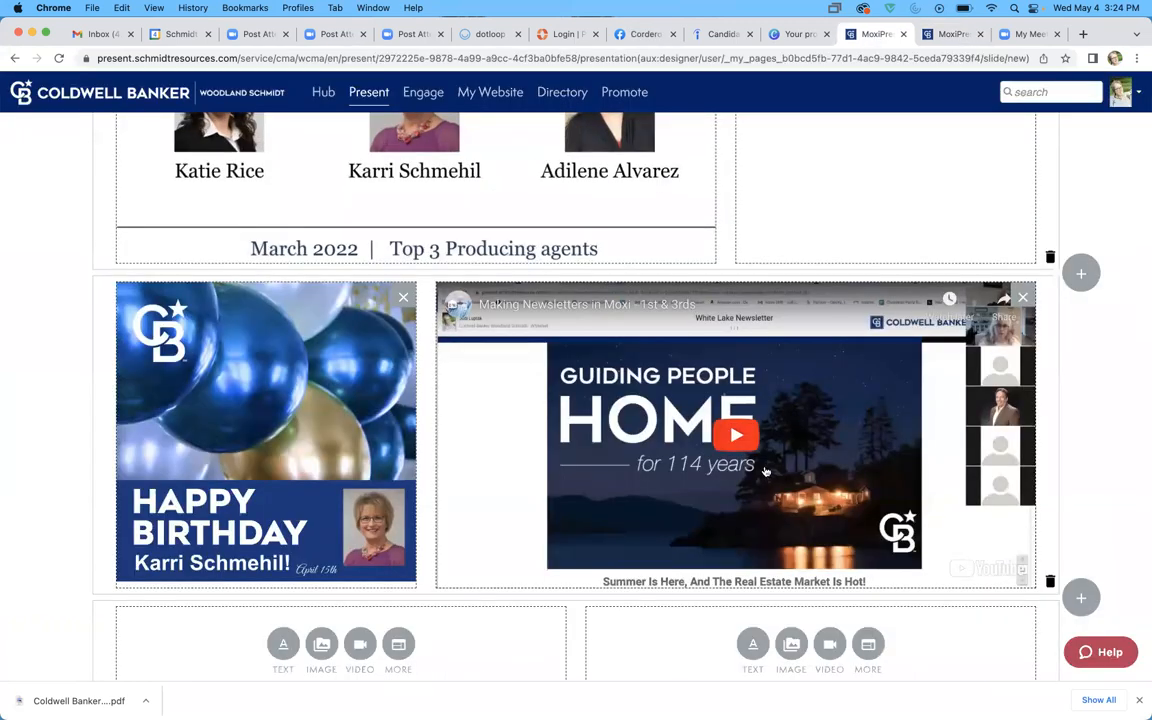
# Insert a two-module row above the birthday and video row, sized with a narrow first module and a wide second one
pyautogui.click(1081, 274)
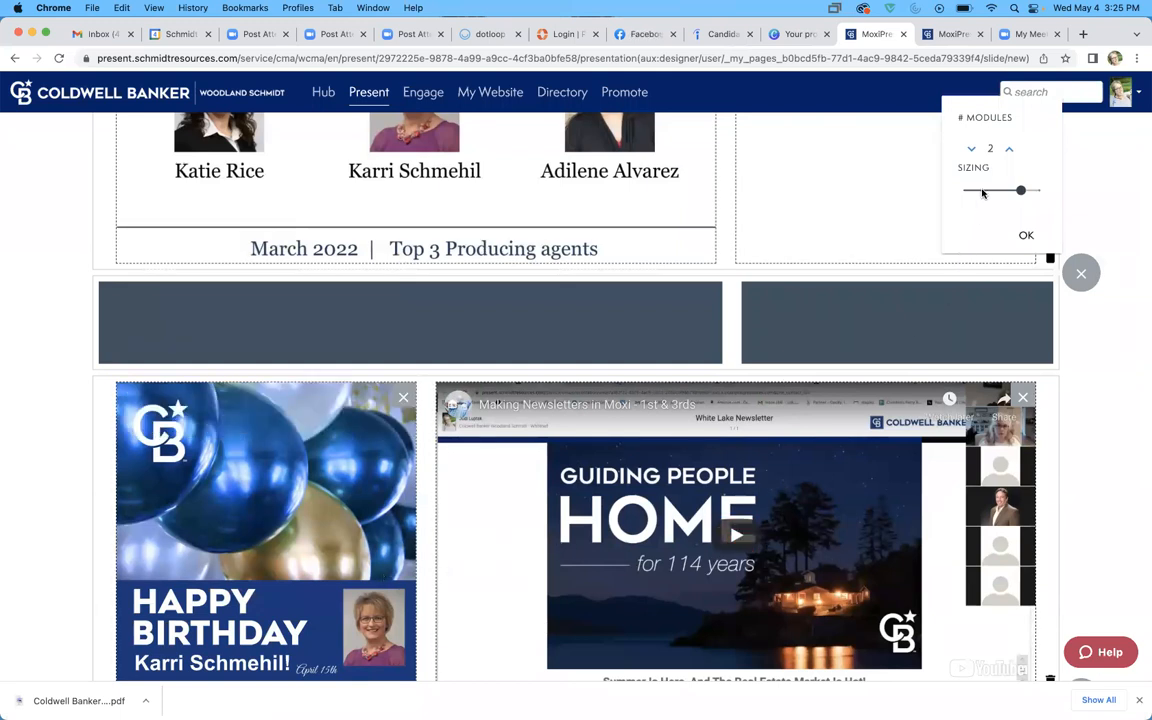
pyautogui.click(984, 191)
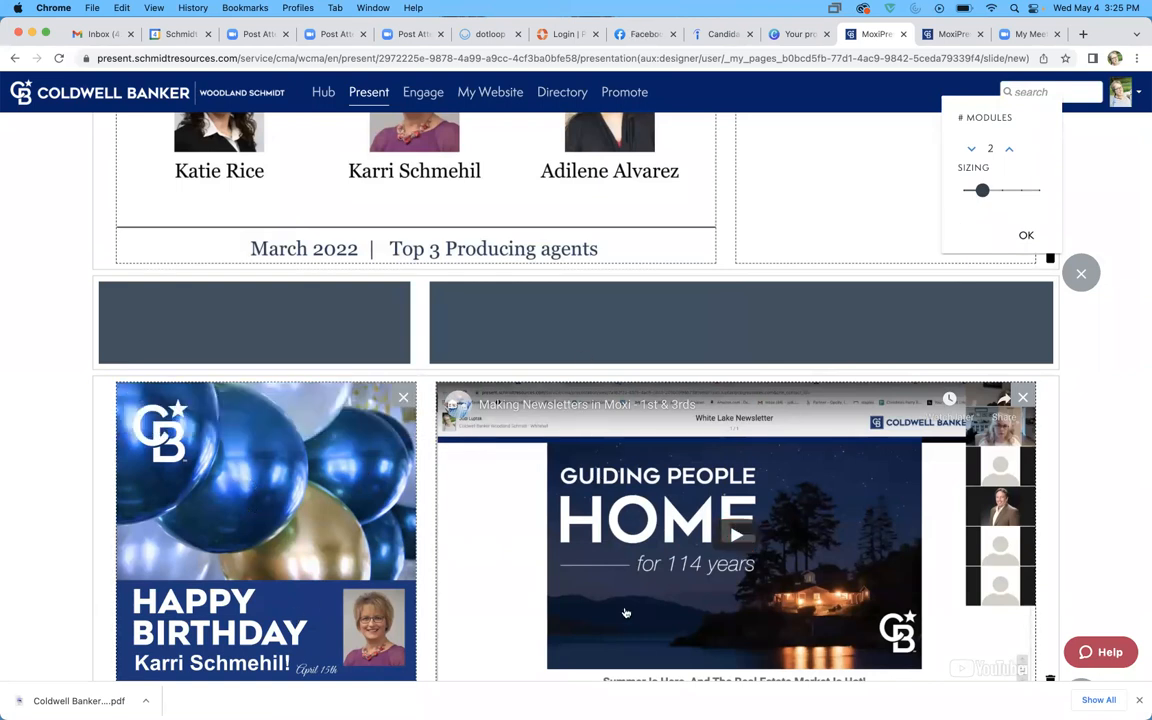
pyautogui.click(1026, 235)
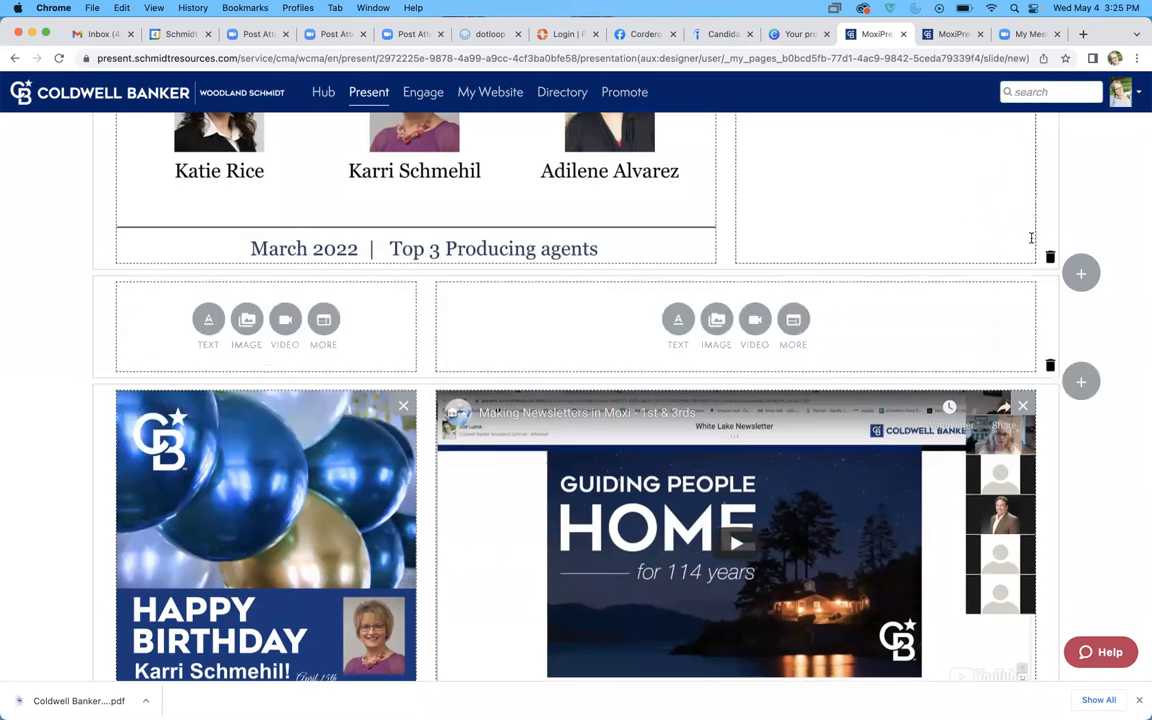
# Add a text block reading "MOXI NEWSLETTER TRAINING" to the wide module above the video
pyautogui.click(678, 320)
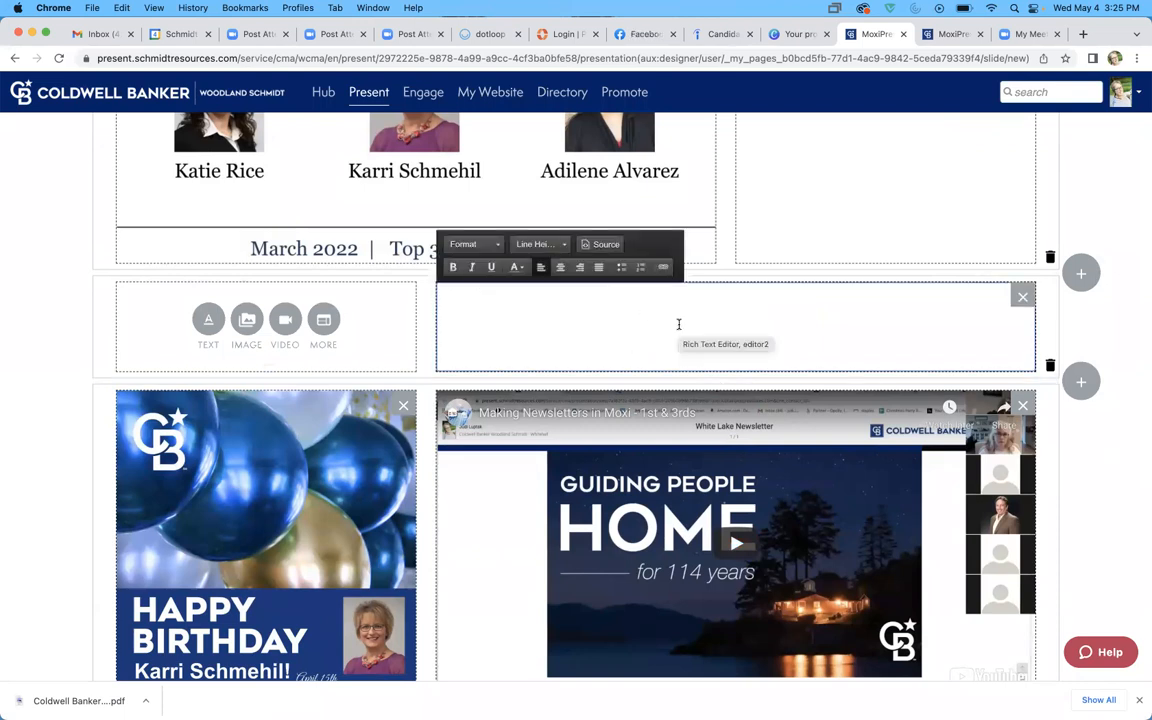
pyautogui.write('MO')
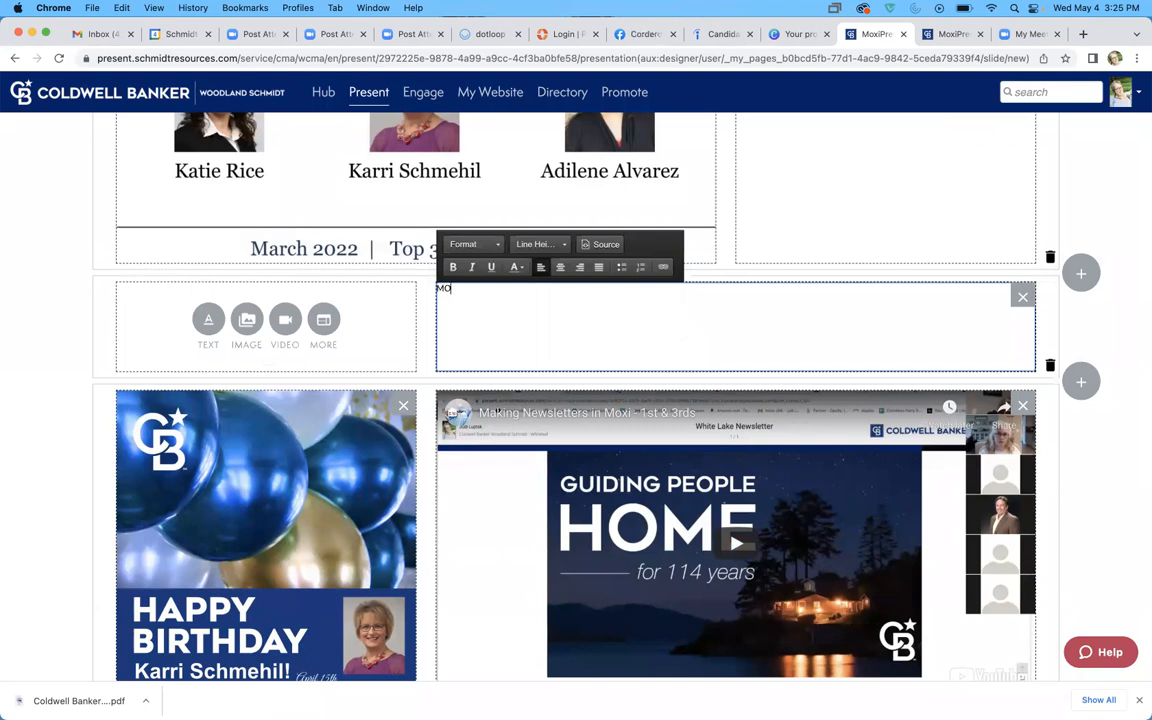
pyautogui.write('XI NEWSLETTER TRAIN')
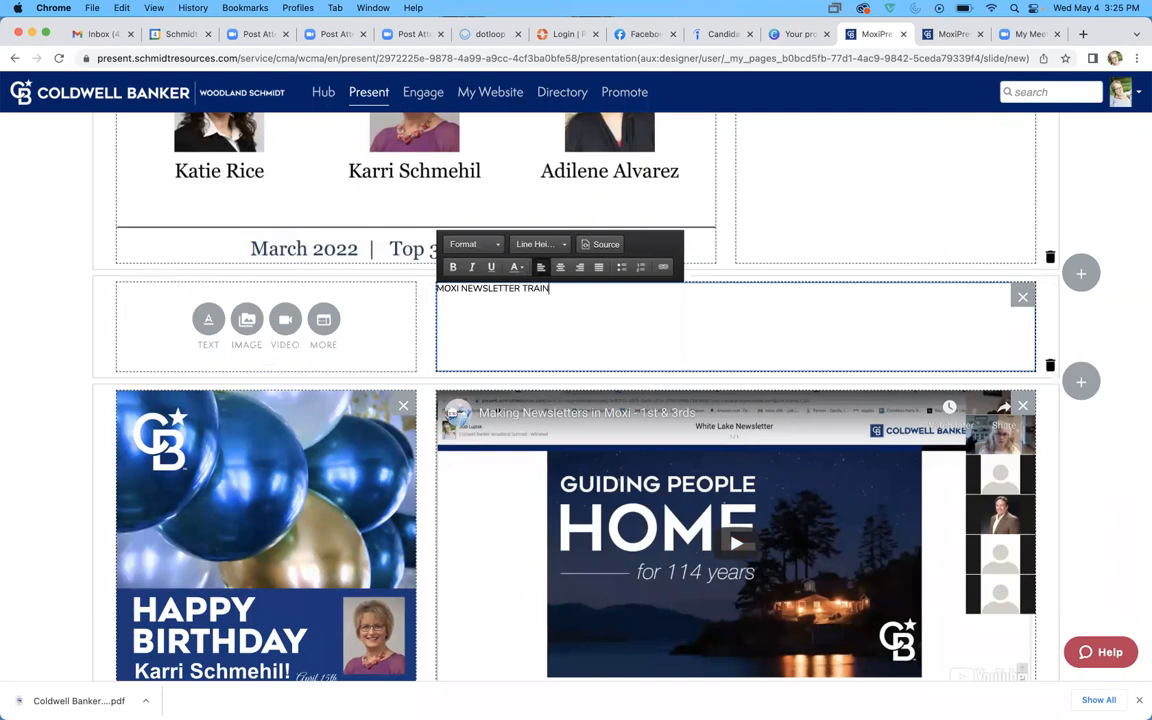
pyautogui.write('ING')
# Format the "MOXI NEWSLETTER TRAINING" heading as Large Text and center it
pyautogui.moveTo(576, 289); pyautogui.dragTo(440, 284)
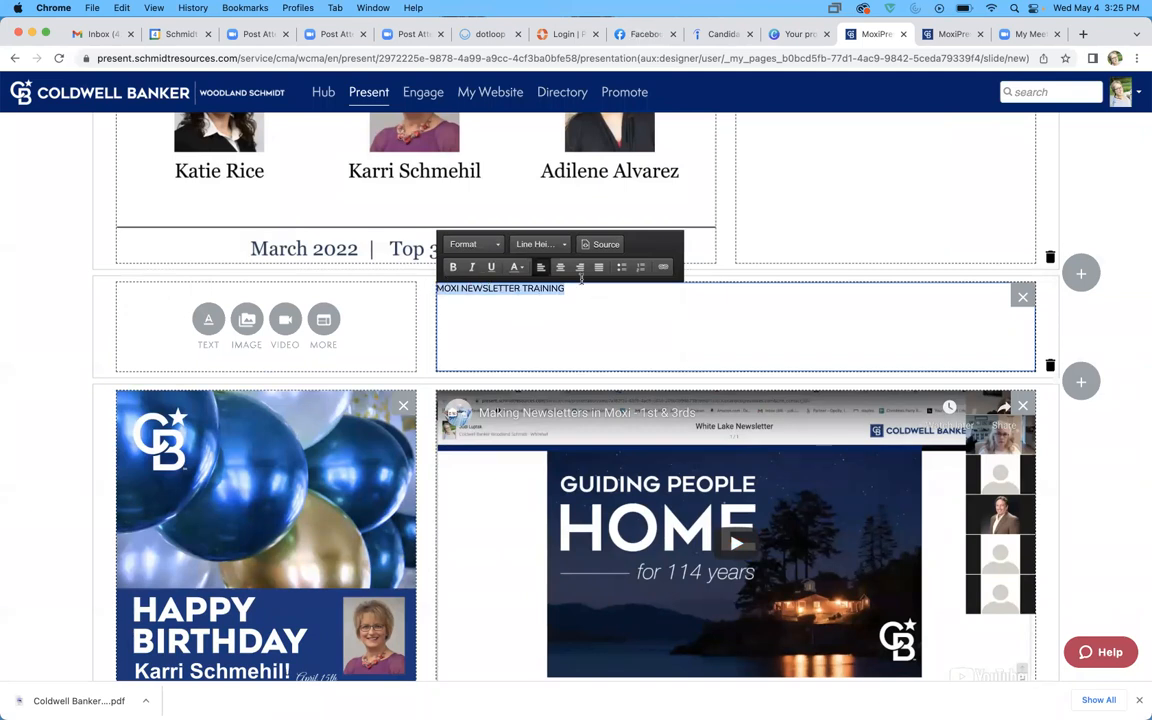
pyautogui.click(500, 247)
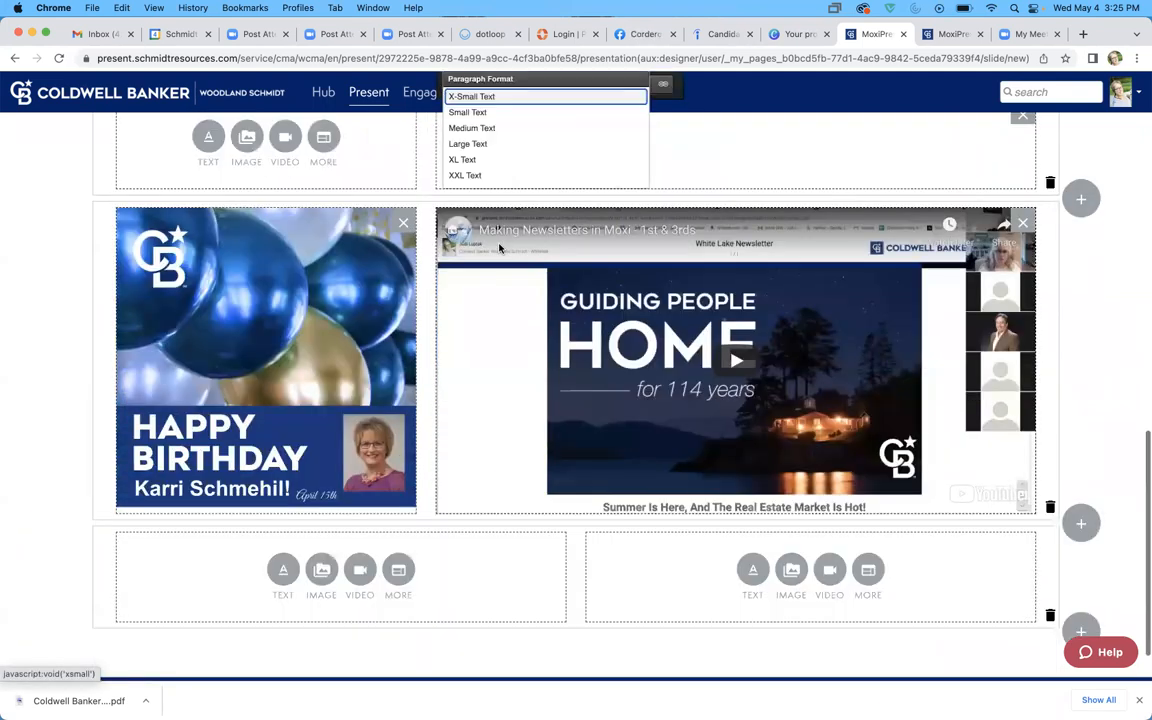
pyautogui.click(503, 144)
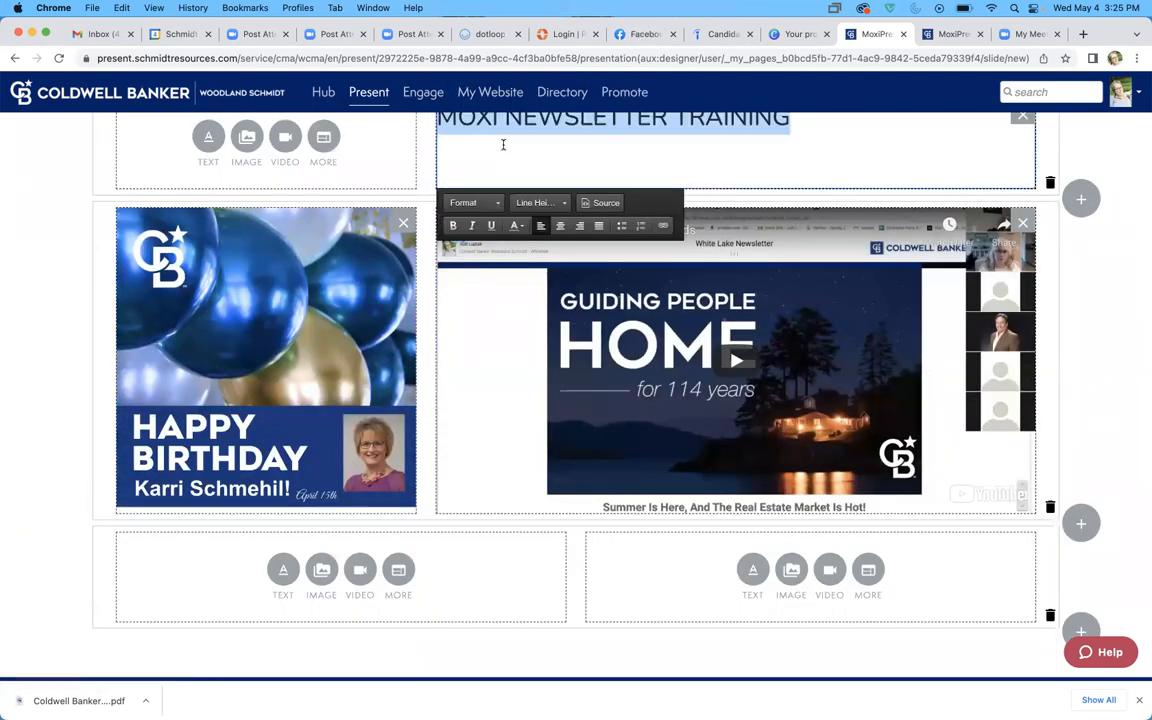
pyautogui.click(561, 226)
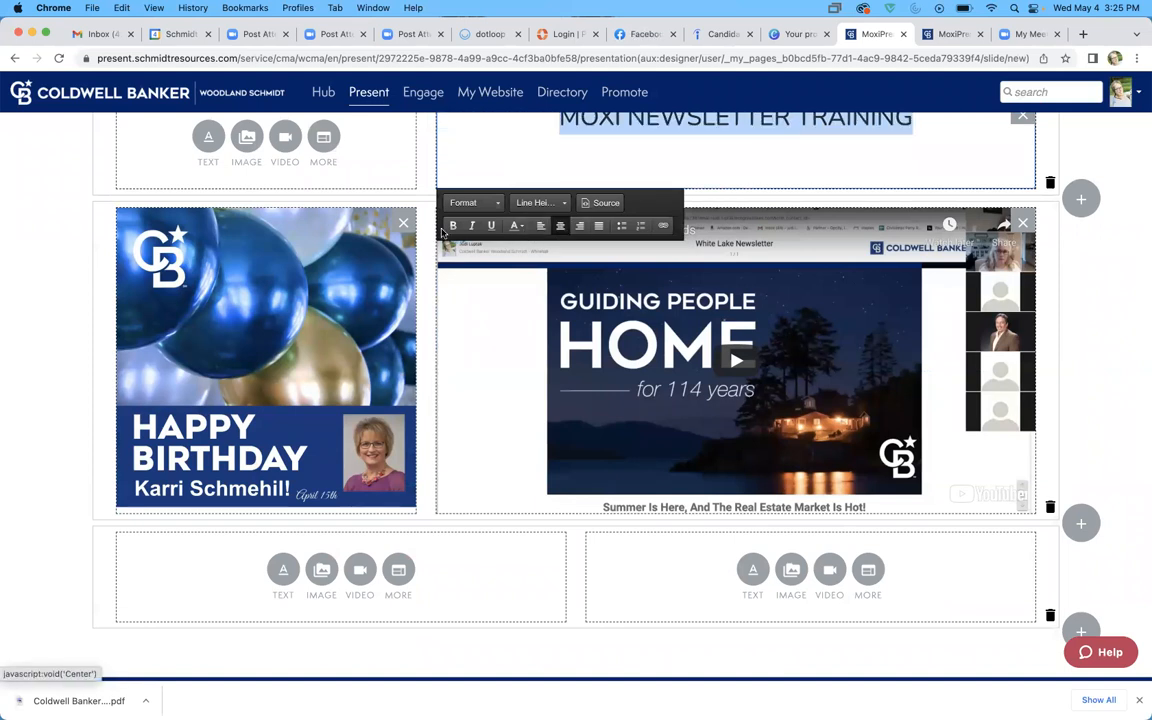
# Set the heading's text color to the custom blue #0000cc and leave the text block
pyautogui.click(516, 226)
pyautogui.scroll(-2, 522, 230)
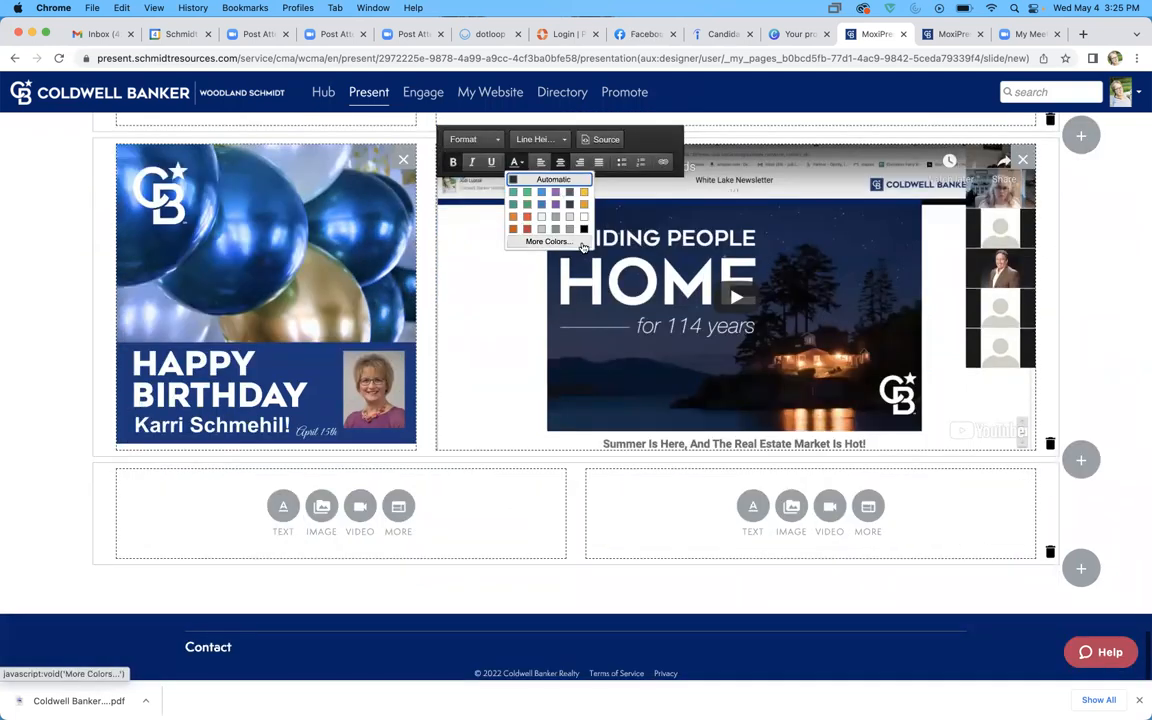
pyautogui.click(549, 242)
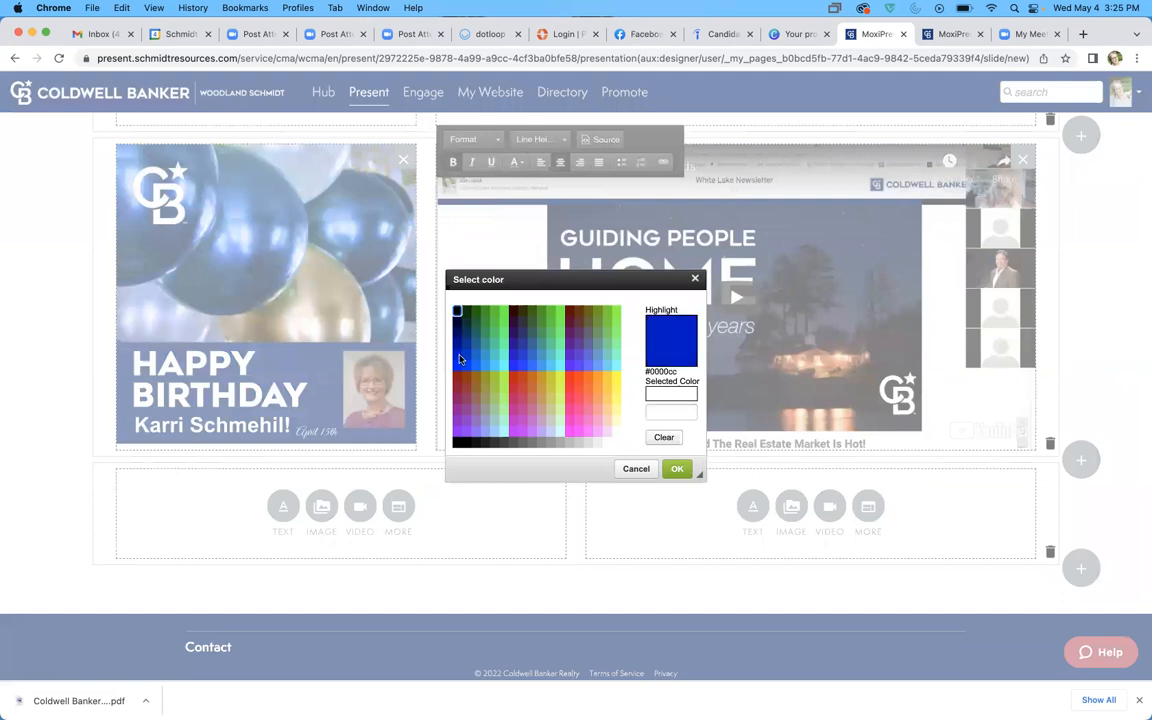
pyautogui.click(458, 353)
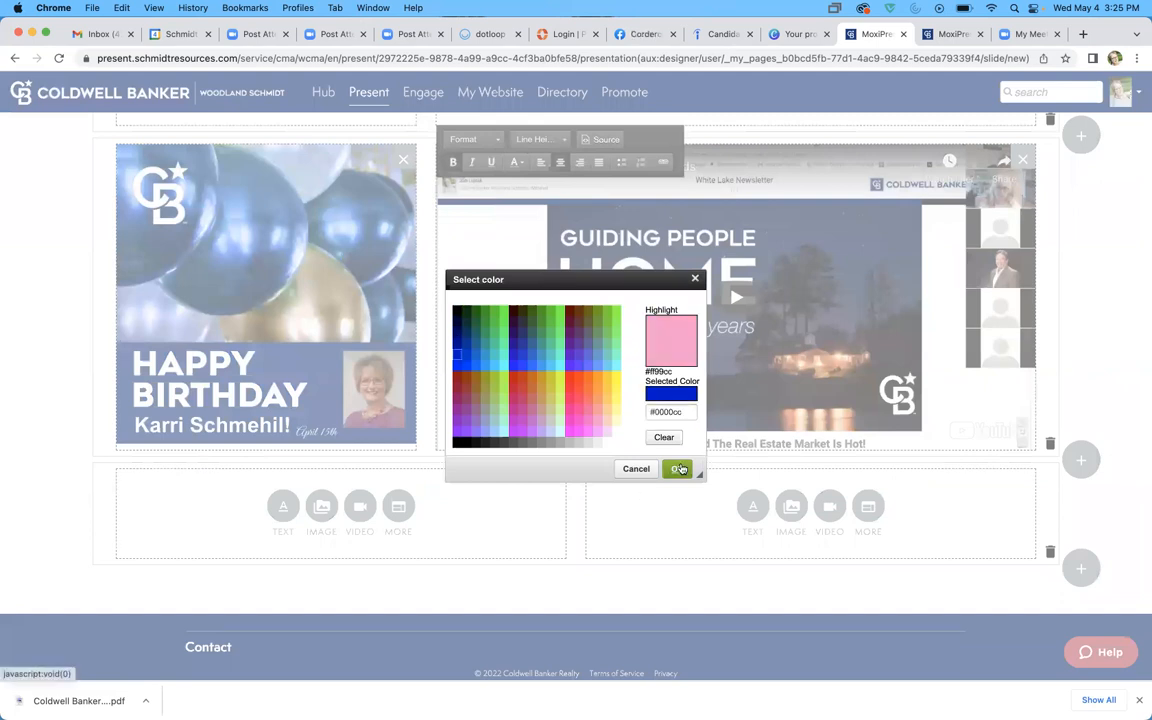
pyautogui.click(676, 469)
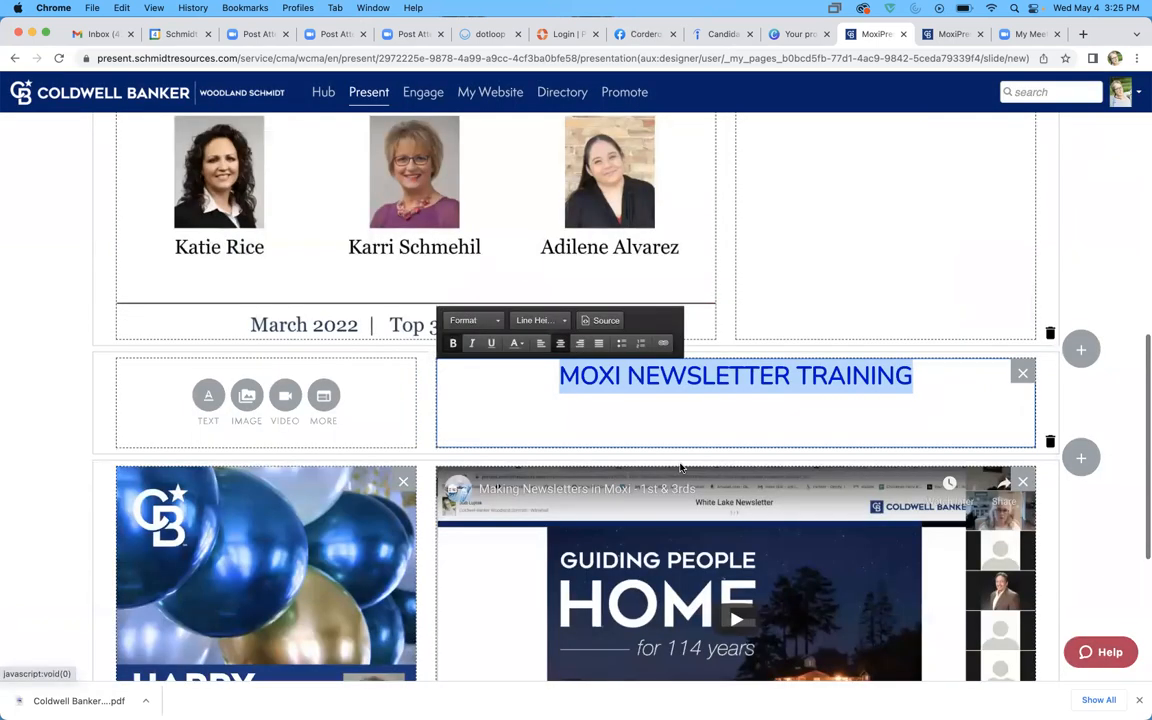
pyautogui.click(1100, 265)
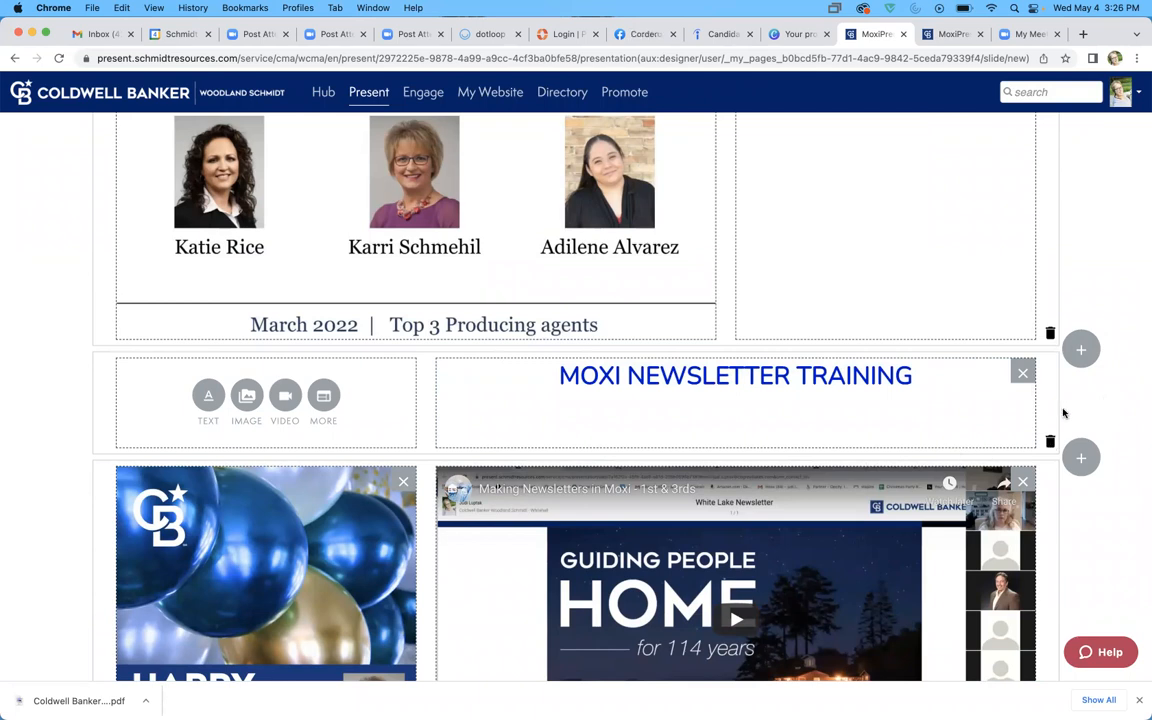
pyautogui.click(750, 419)
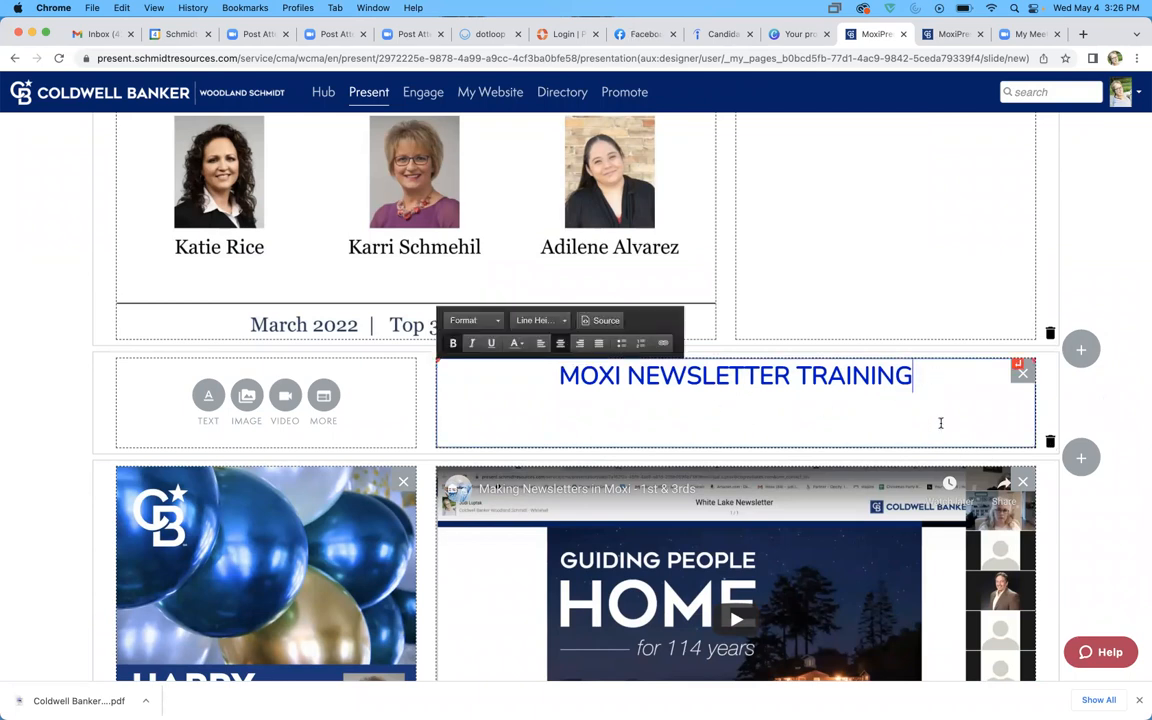
pyautogui.click(1123, 374)
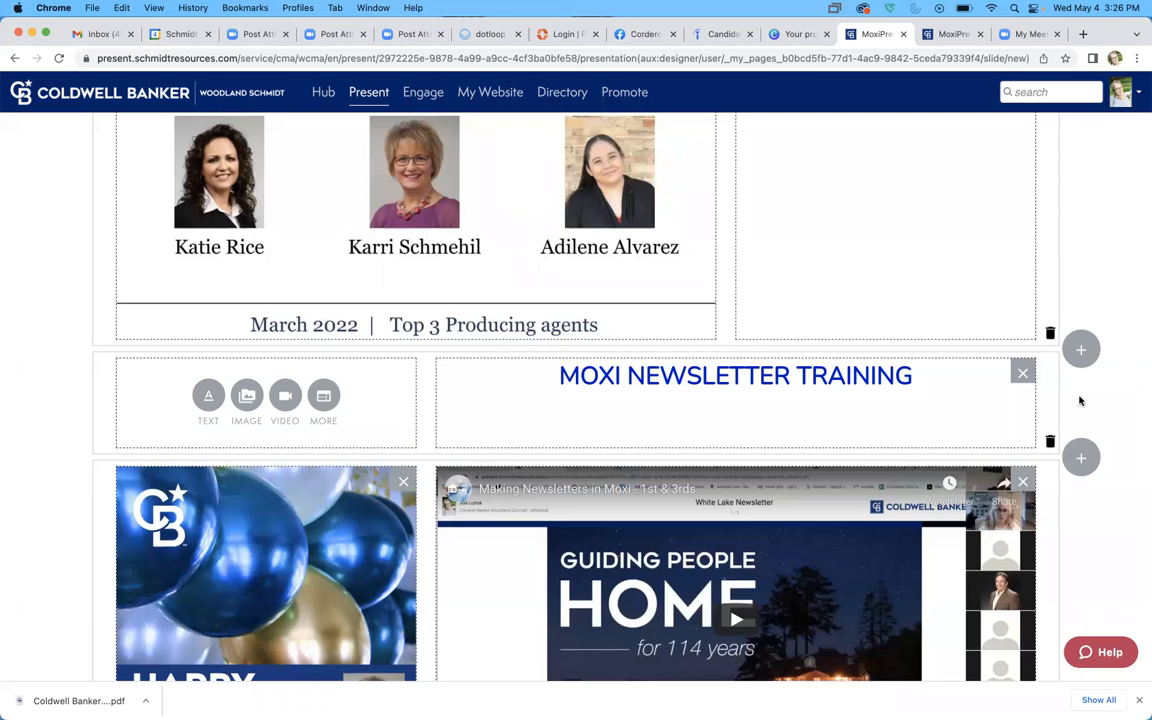
# Insert a two-module row directly below the birthday and video row, sized with a wide first module and a narrow second one
pyautogui.scroll(-5, 1103, 495)
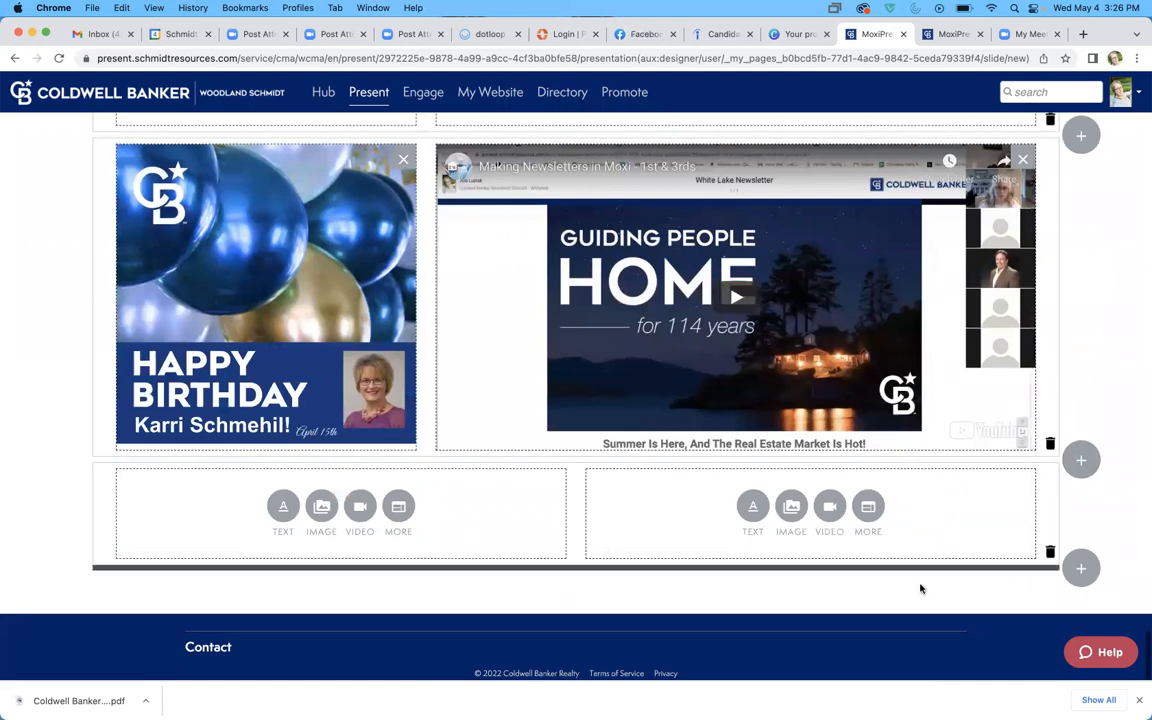
pyautogui.click(1080, 461)
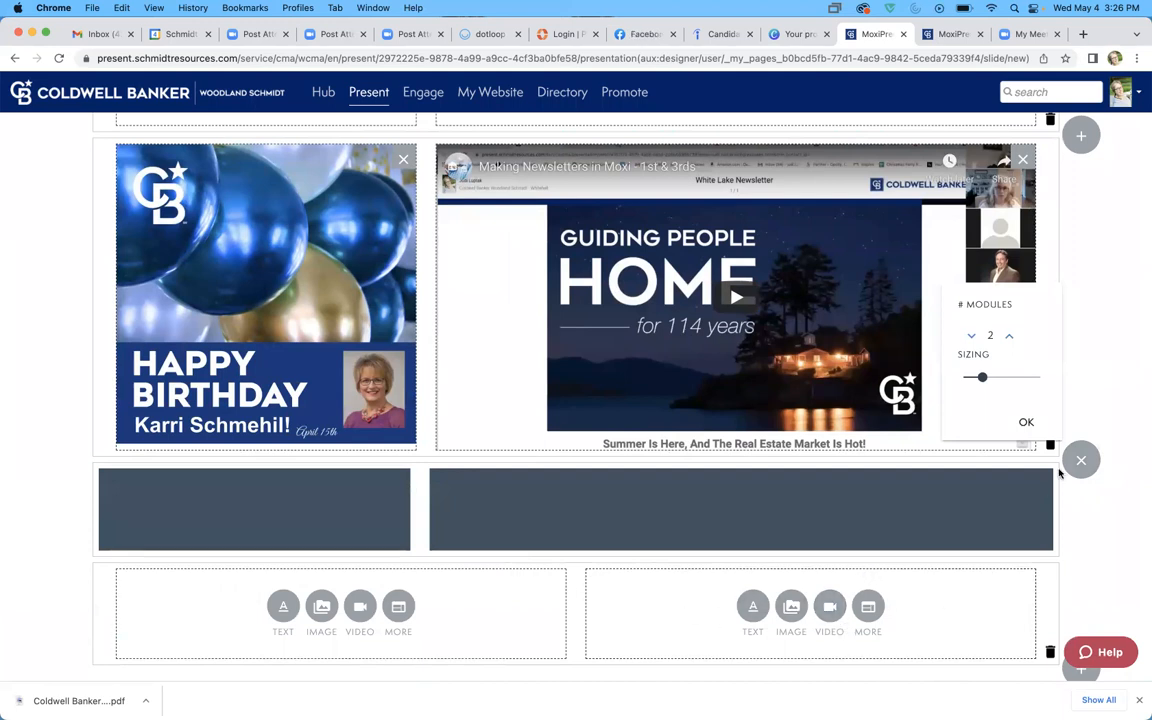
pyautogui.click(1017, 379)
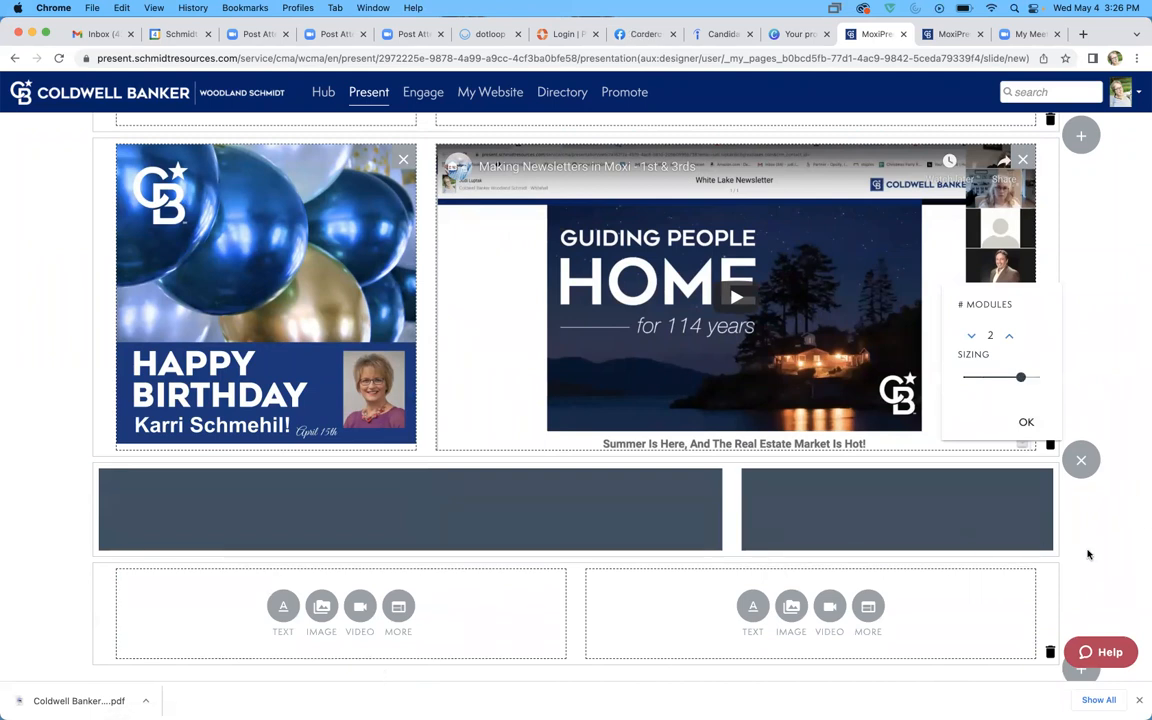
pyautogui.click(1026, 422)
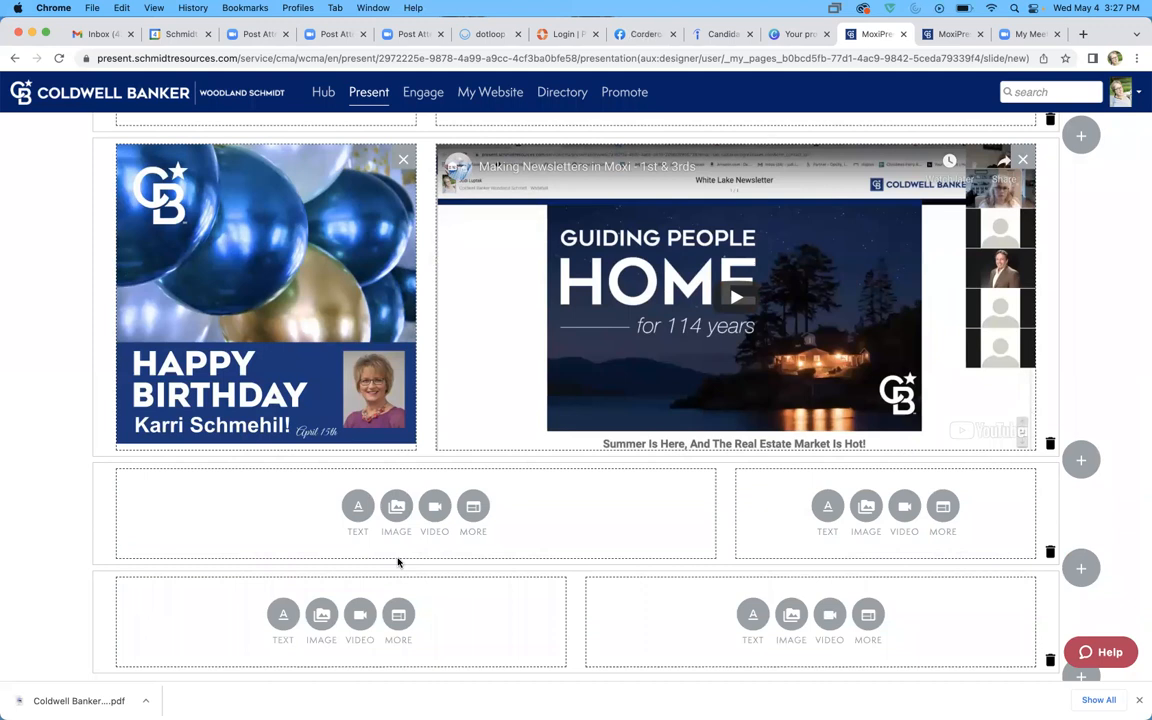
pyautogui.click(386, 442)
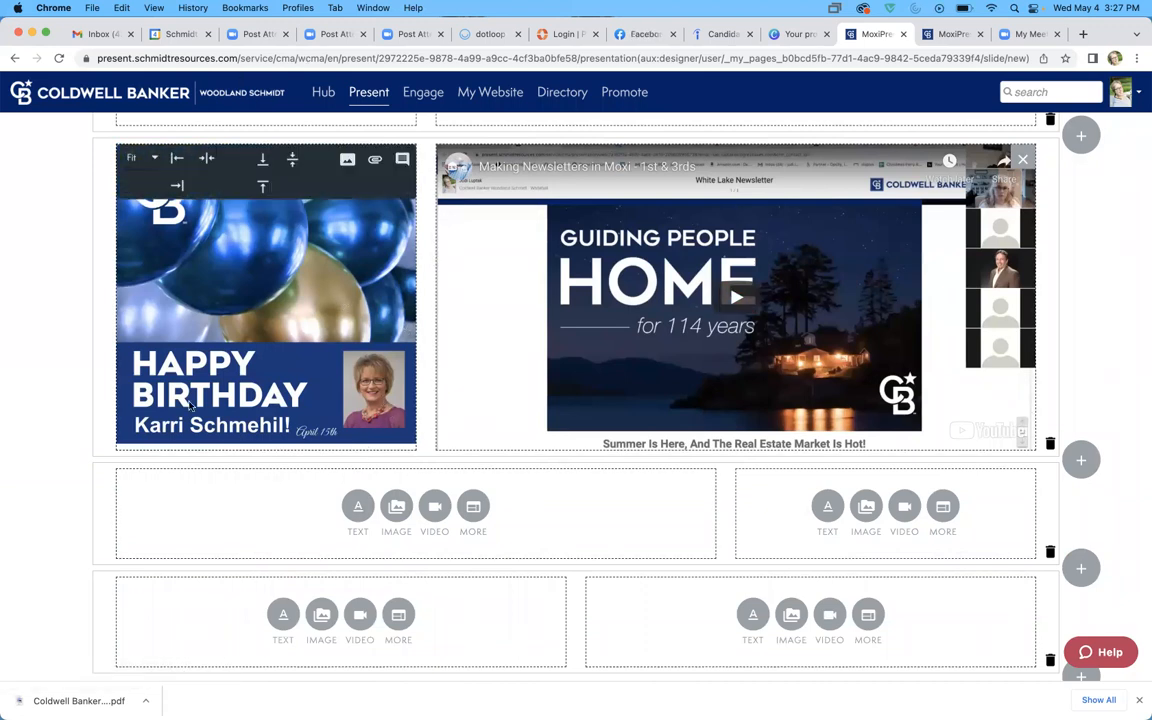
# Switch to Google Calendar and open the settings and sharing options of the Whitehall Floor Calendar
pyautogui.click(181, 34)
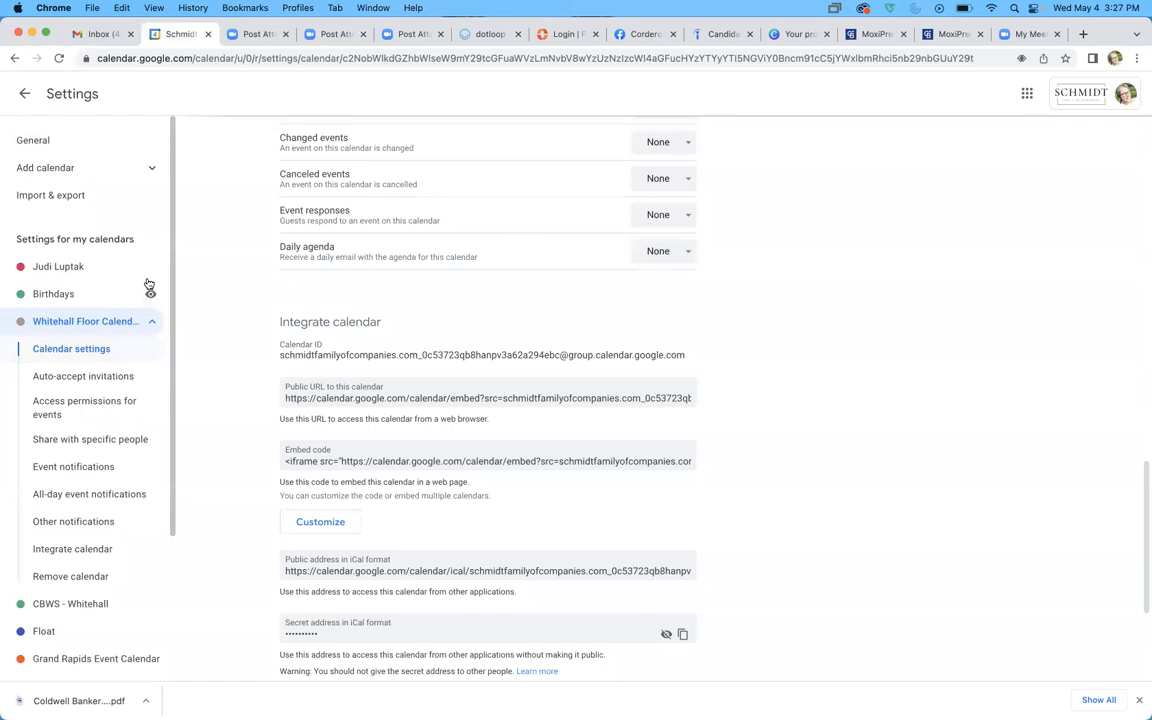
pyautogui.click(24, 93)
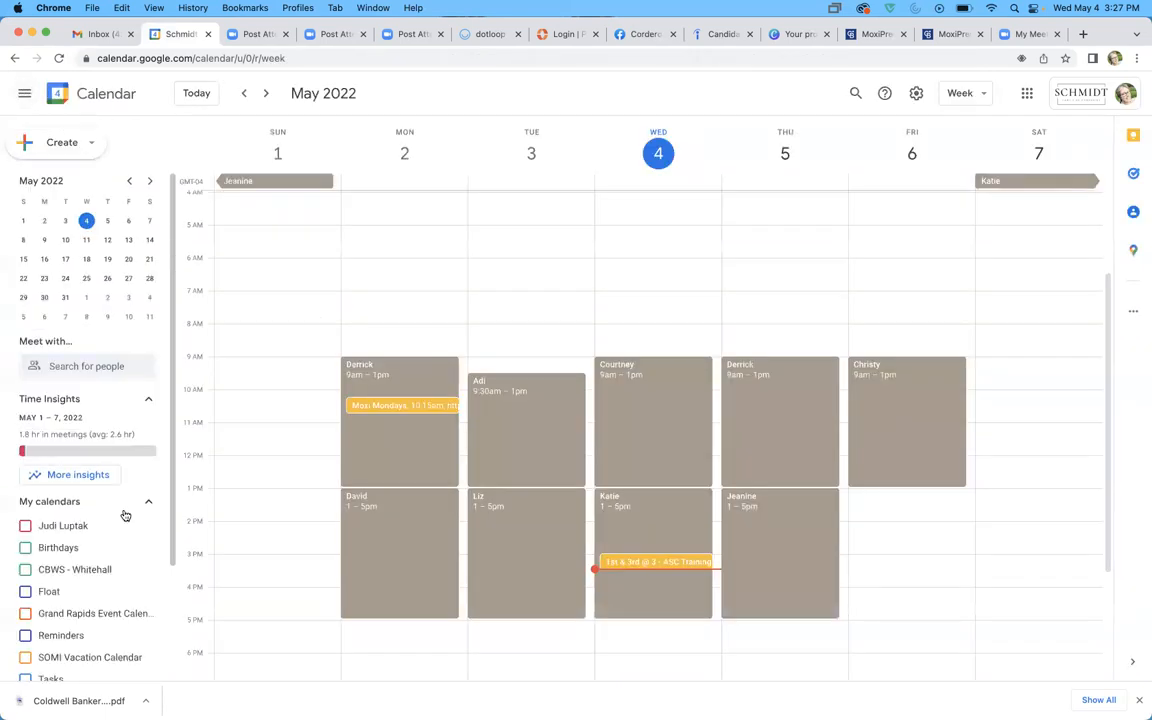
pyautogui.scroll(-3, 103, 553)
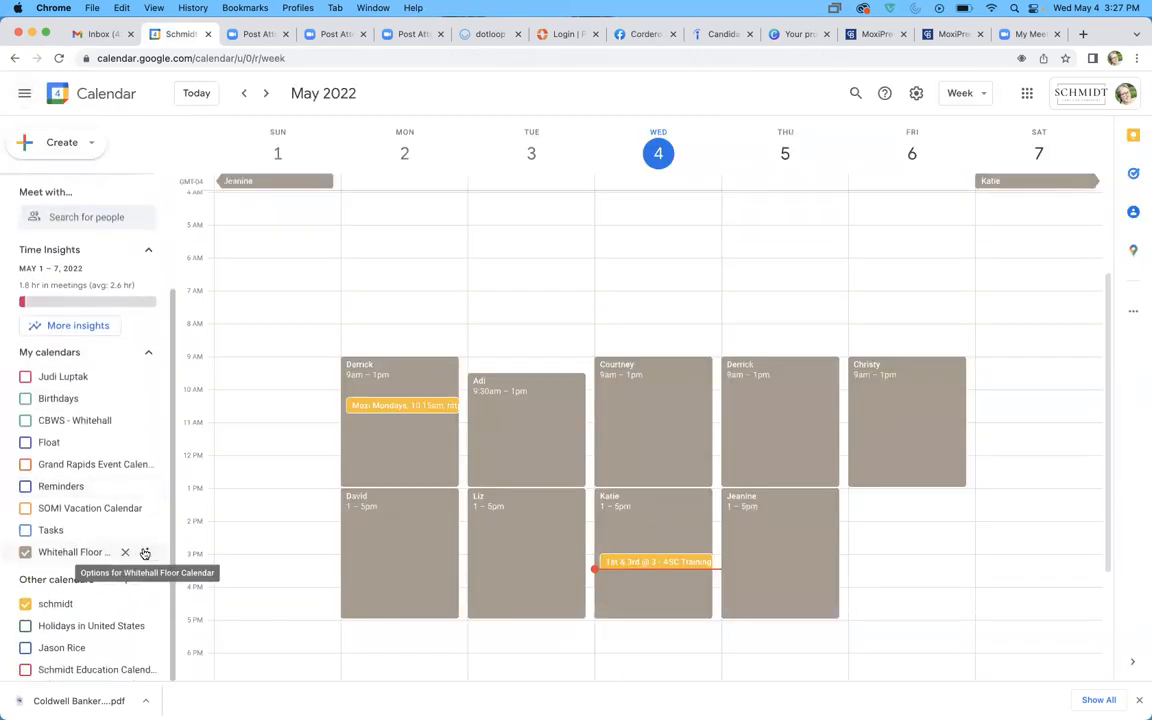
pyautogui.click(145, 553)
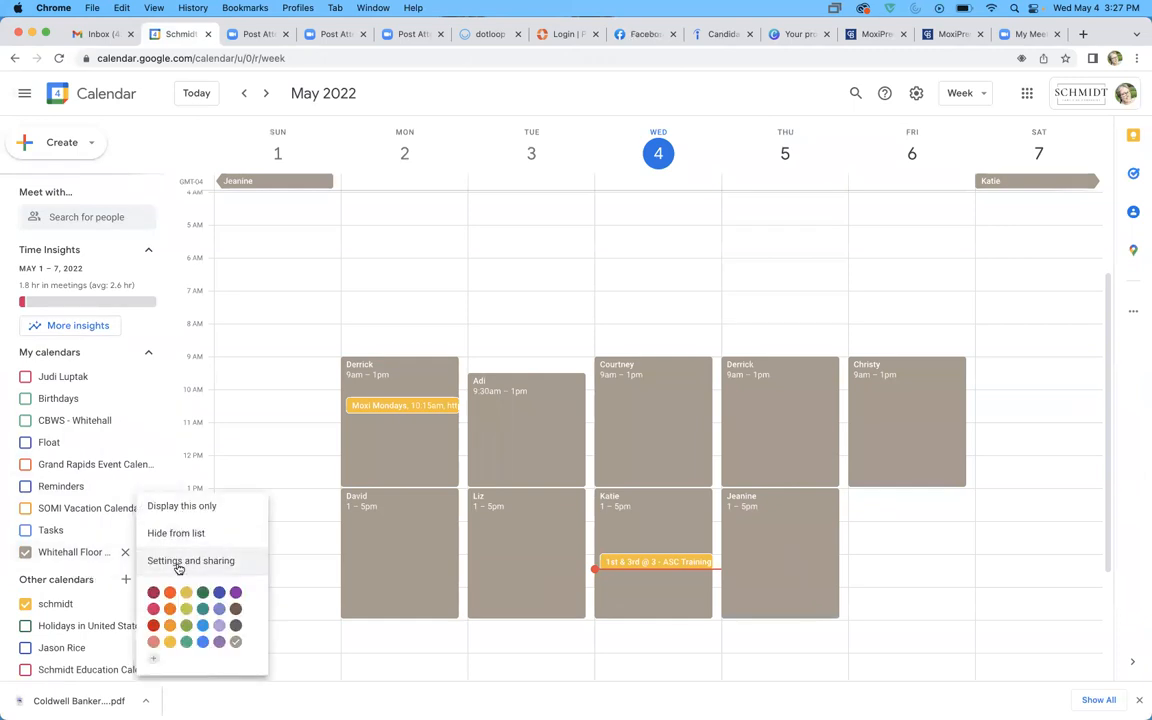
pyautogui.click(178, 563)
# Copy the floor calendar's public URL from its integration settings
pyautogui.scroll(-3, 531, 515)
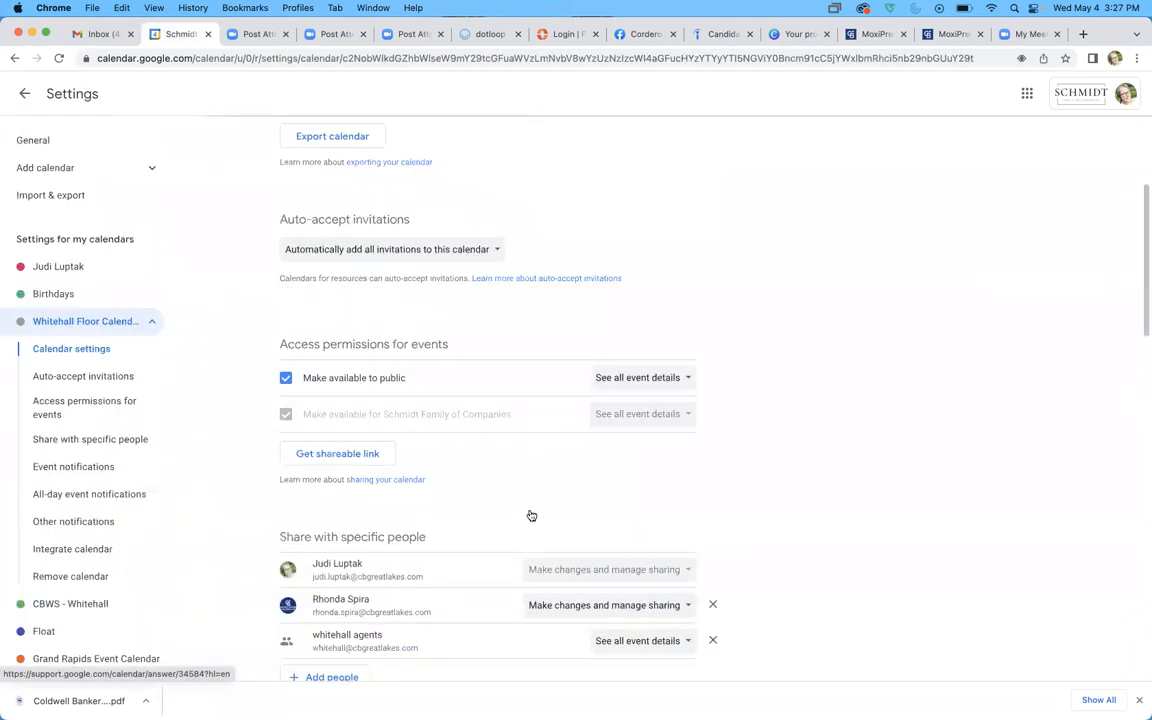
pyautogui.scroll(-15, 531, 515)
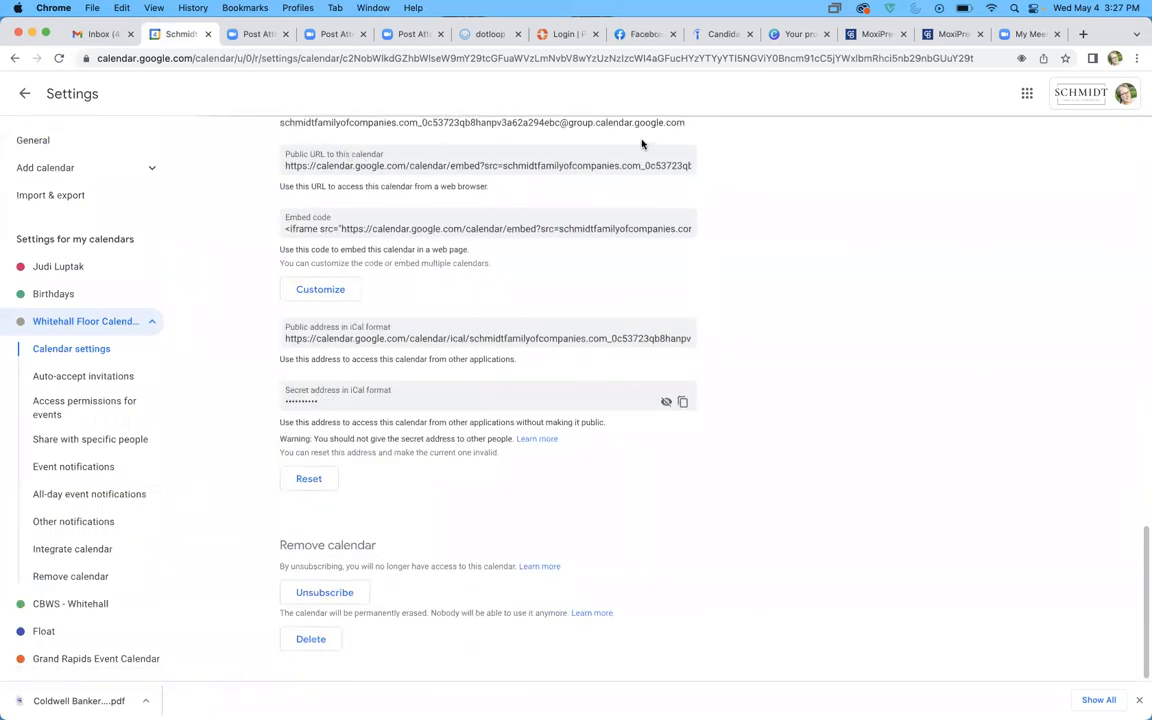
pyautogui.click(500, 165)
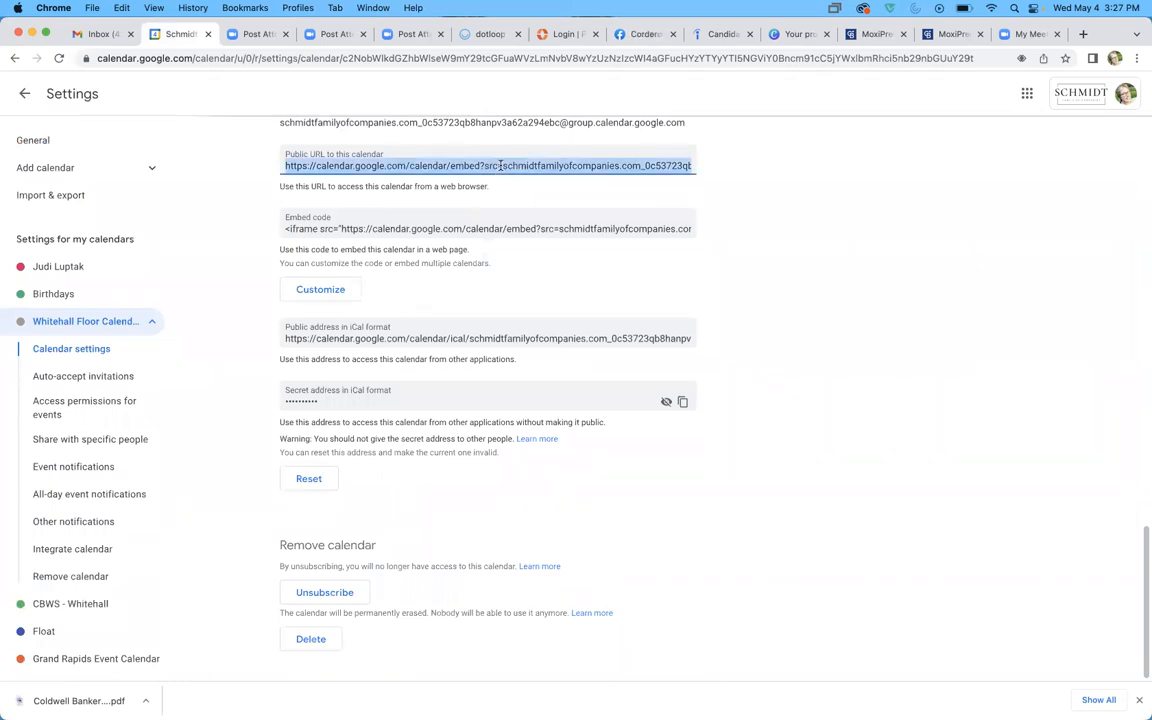
pyautogui.rightClick(511, 163)
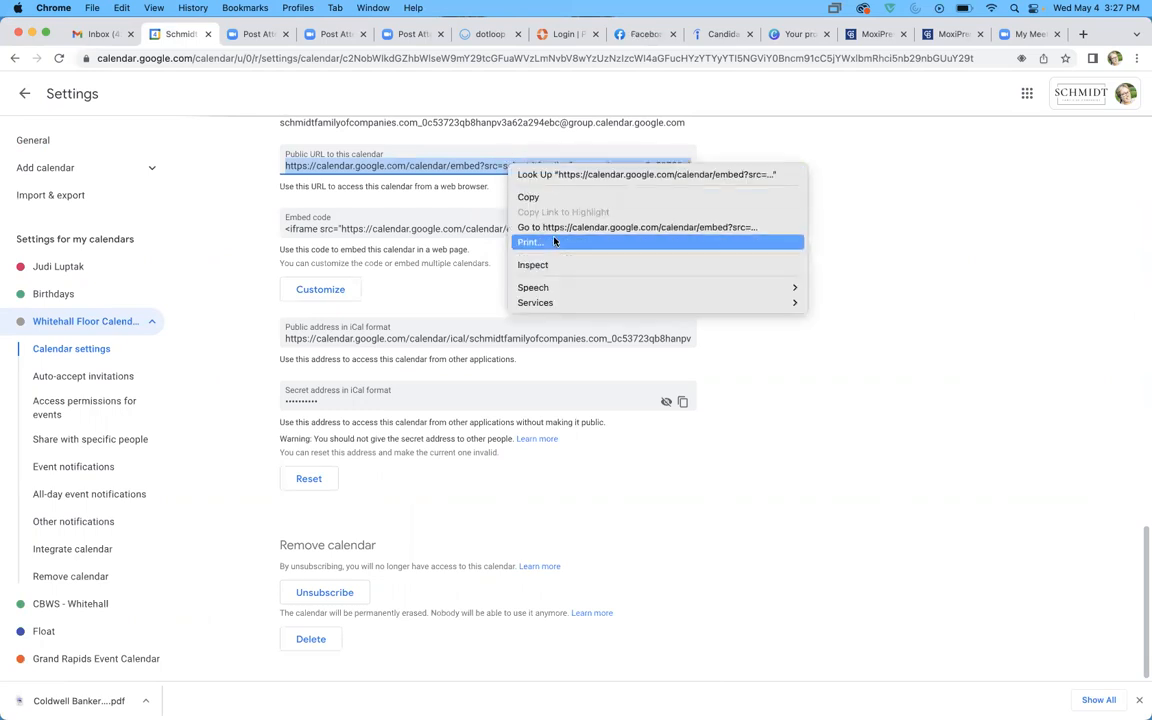
pyautogui.click(549, 198)
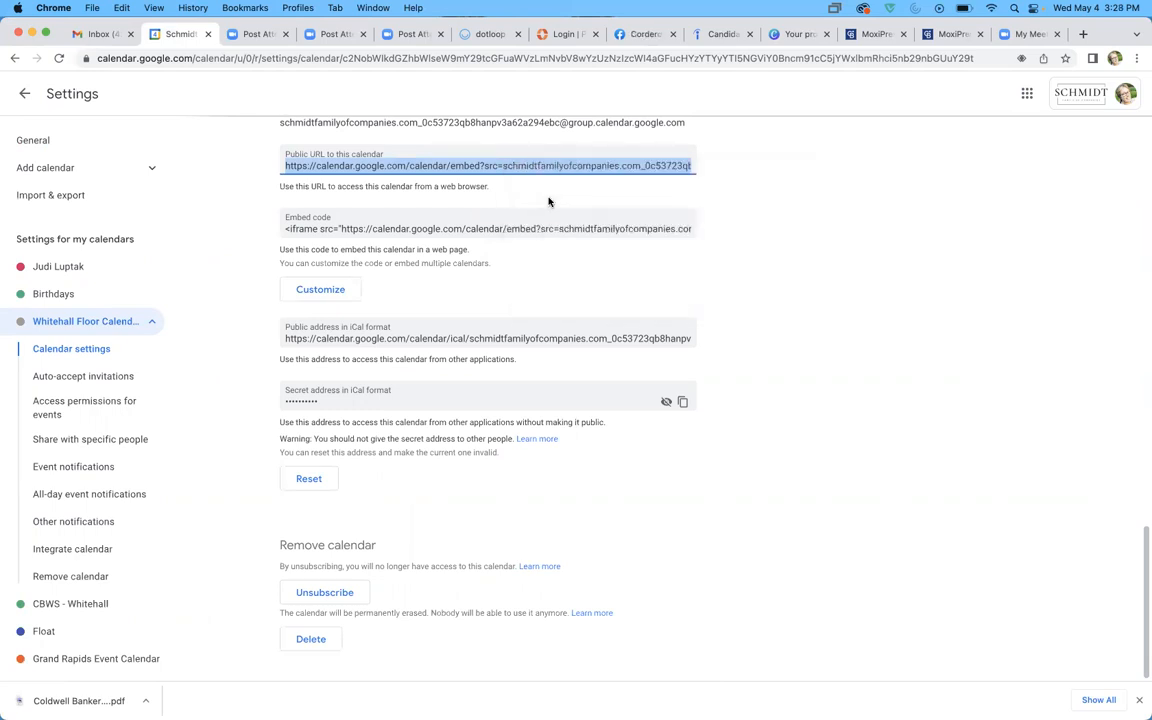
# Return to the MoxiPresent page and start an IFrame in the new row's wide module, using the copied calendar URL
pyautogui.click(877, 34)
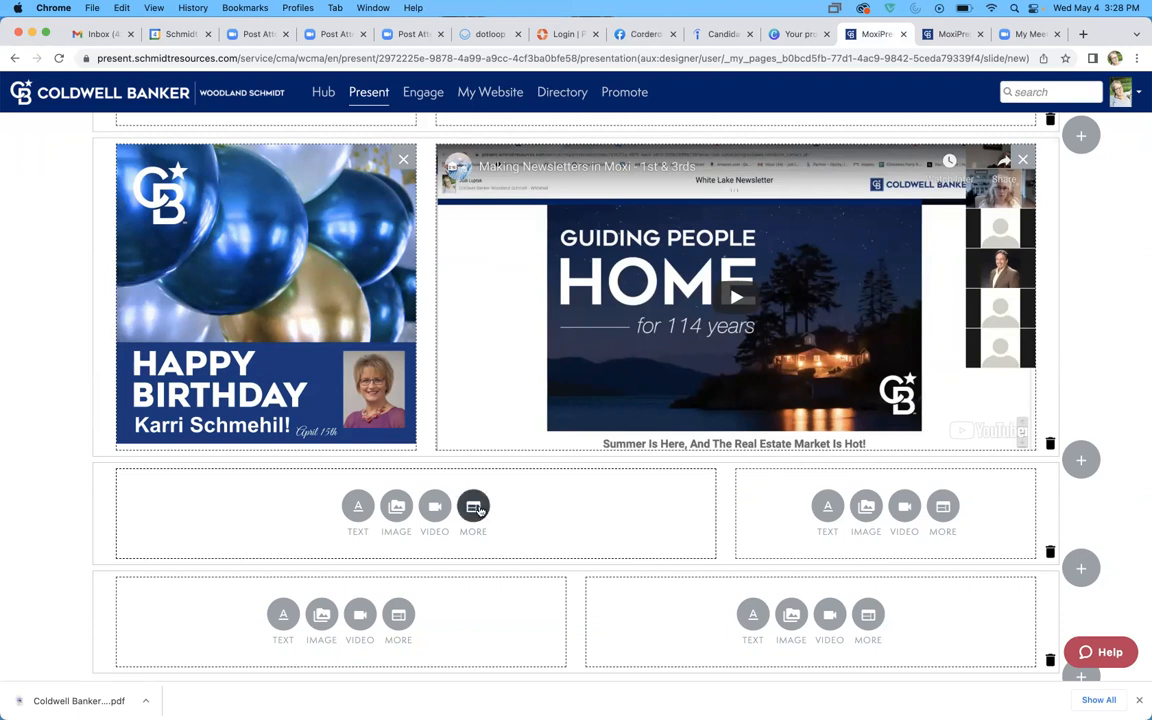
pyautogui.click(479, 508)
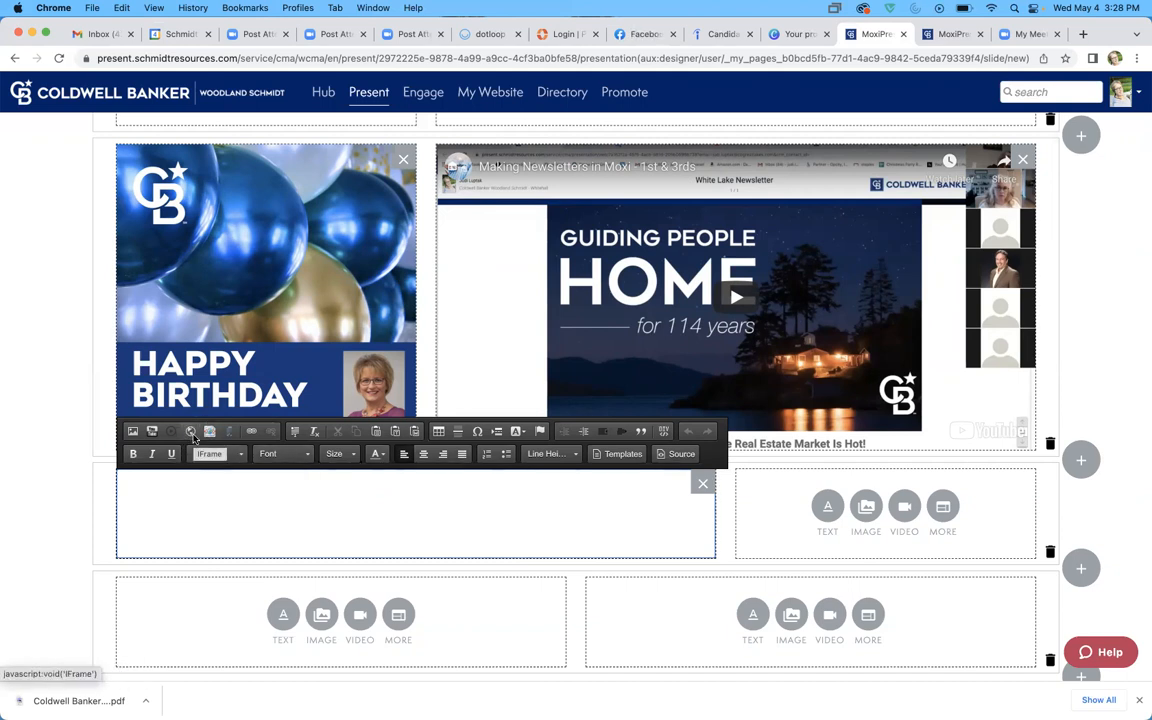
pyautogui.scroll(2, 200, 430)
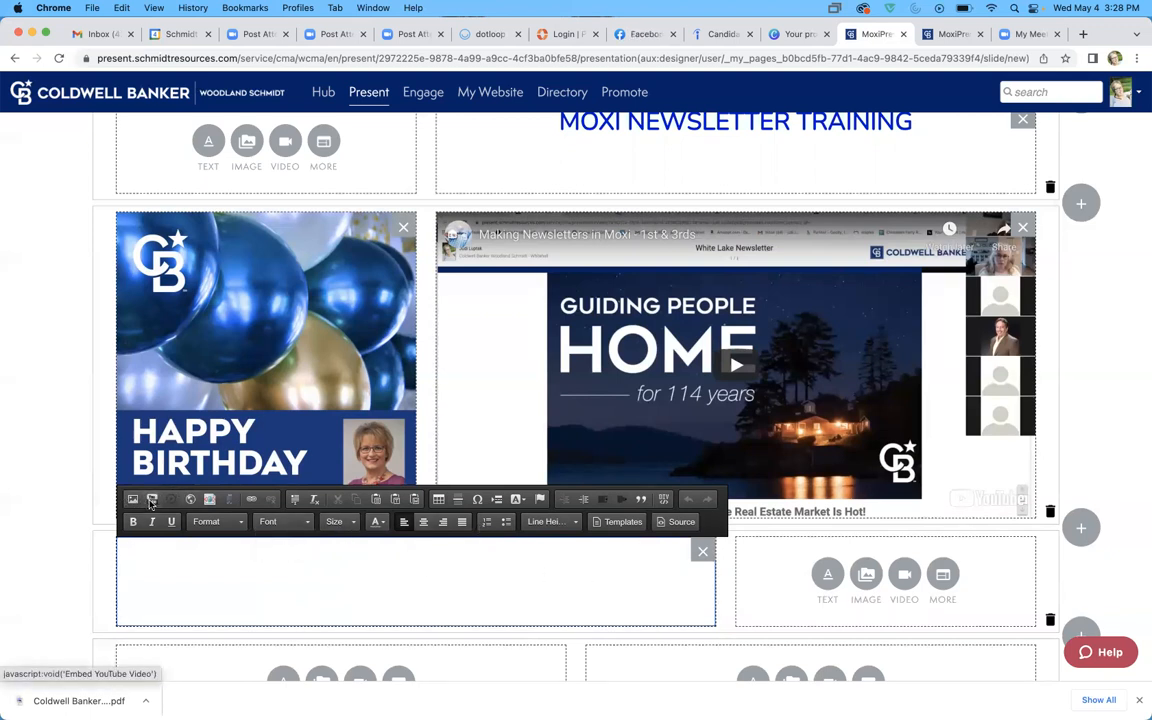
pyautogui.click(190, 503)
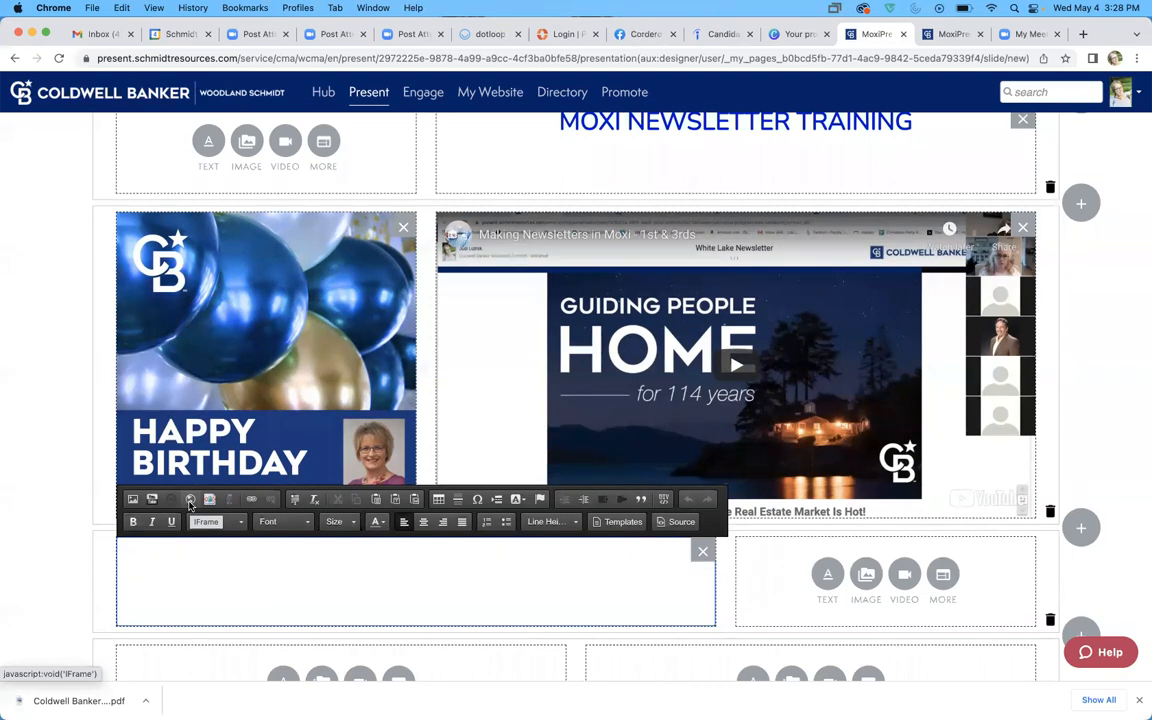
pyautogui.click(190, 500)
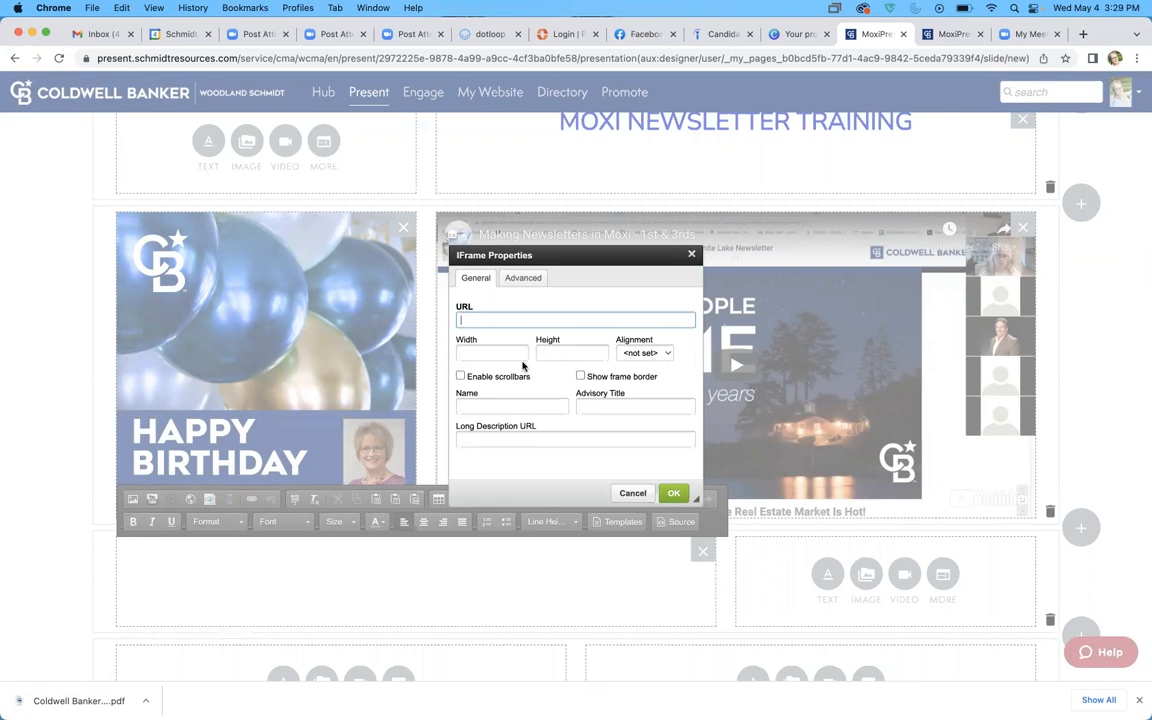
pyautogui.rightClick(492, 317)
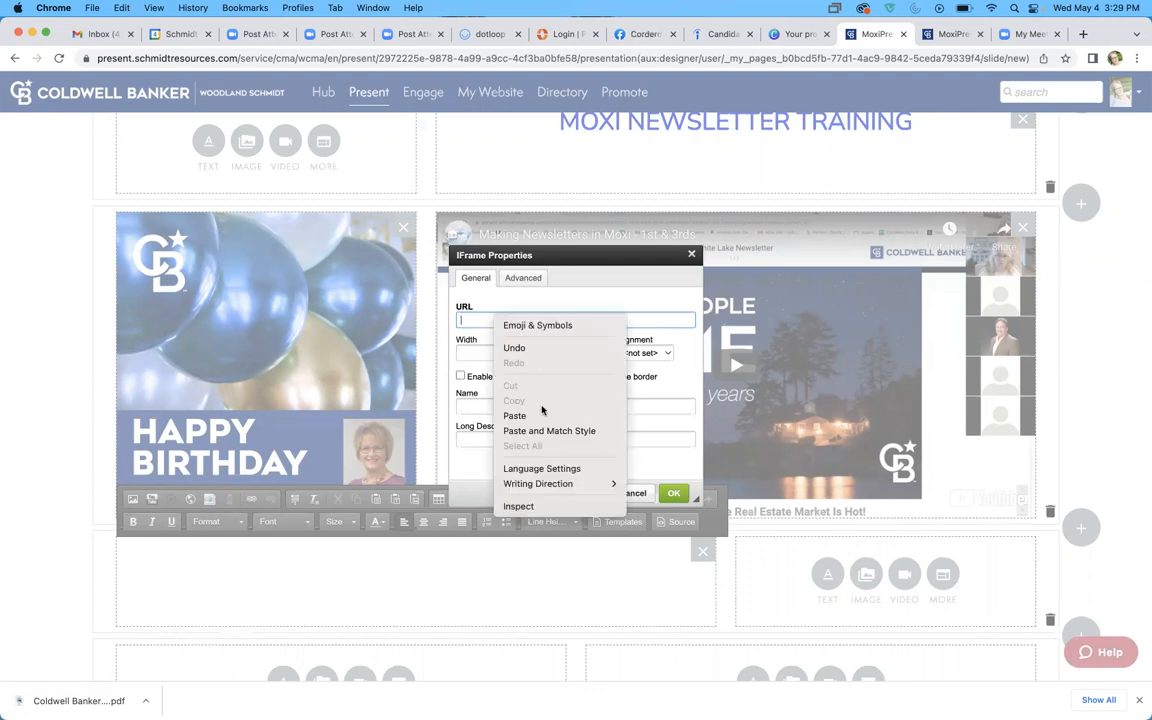
pyautogui.click(515, 415)
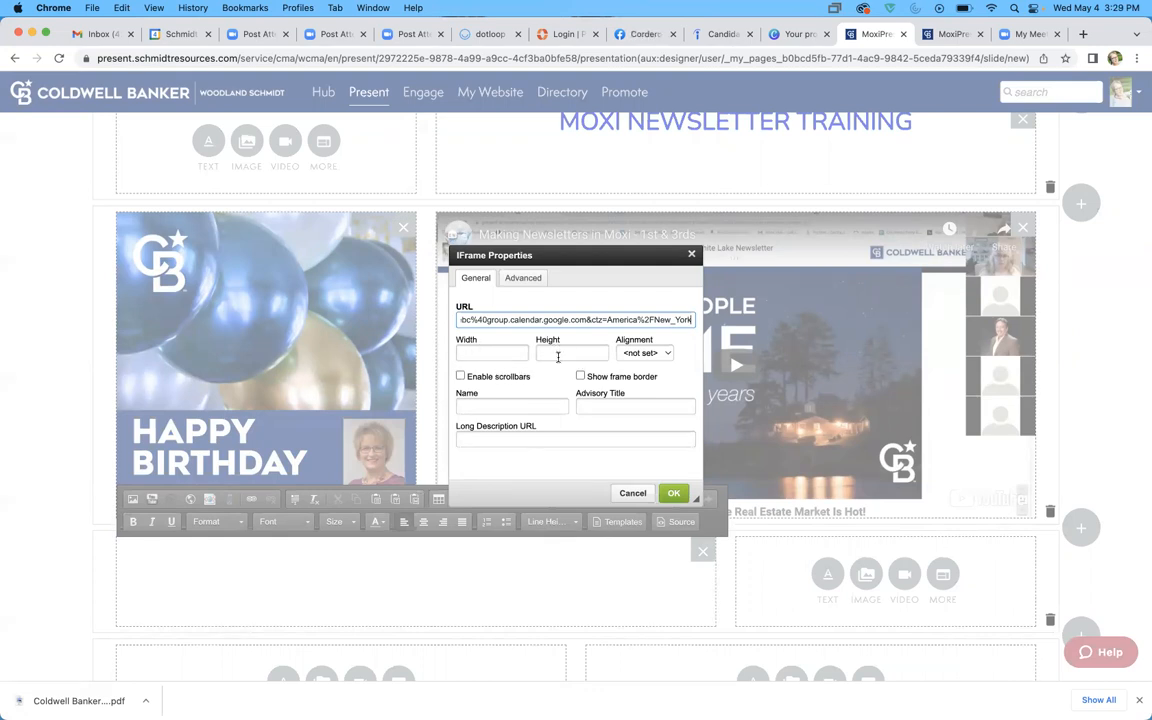
# Set the IFrame to 98% width, 400px height and Middle alignment with scrollbars enabled, and insert it
pyautogui.click(469, 355)
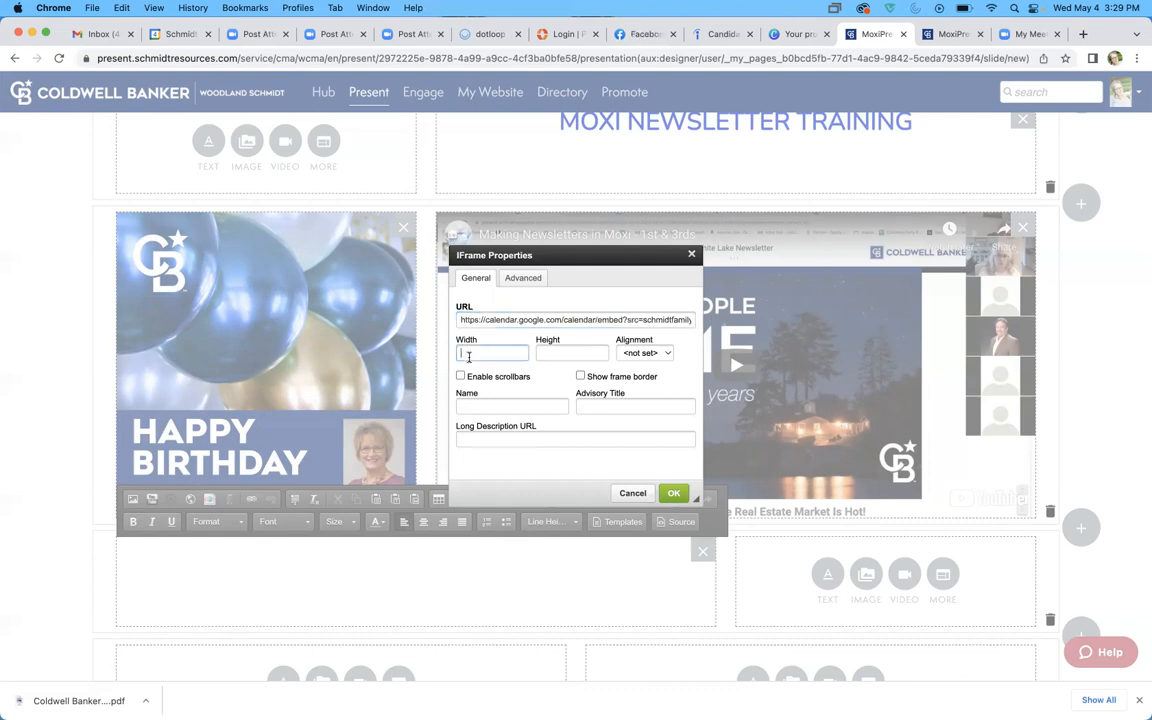
pyautogui.write('98')
pyautogui.click(578, 353)
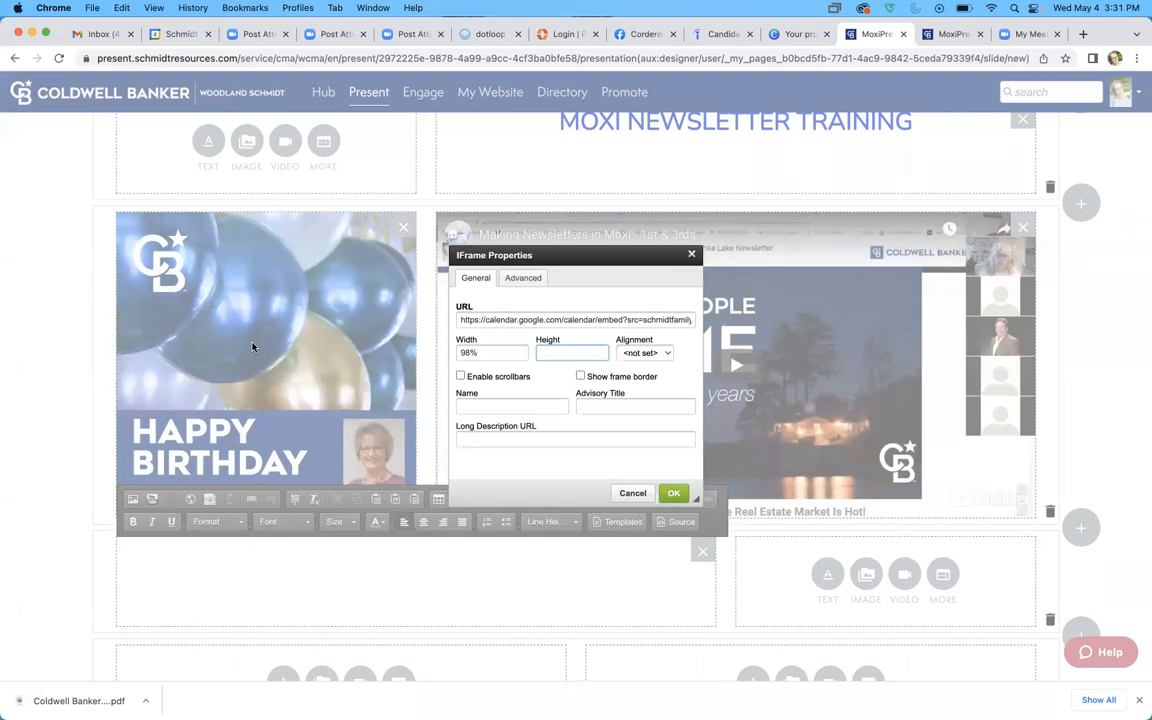
pyautogui.write('400')
pyautogui.write('px')
pyautogui.click(659, 354)
pyautogui.click(645, 411)
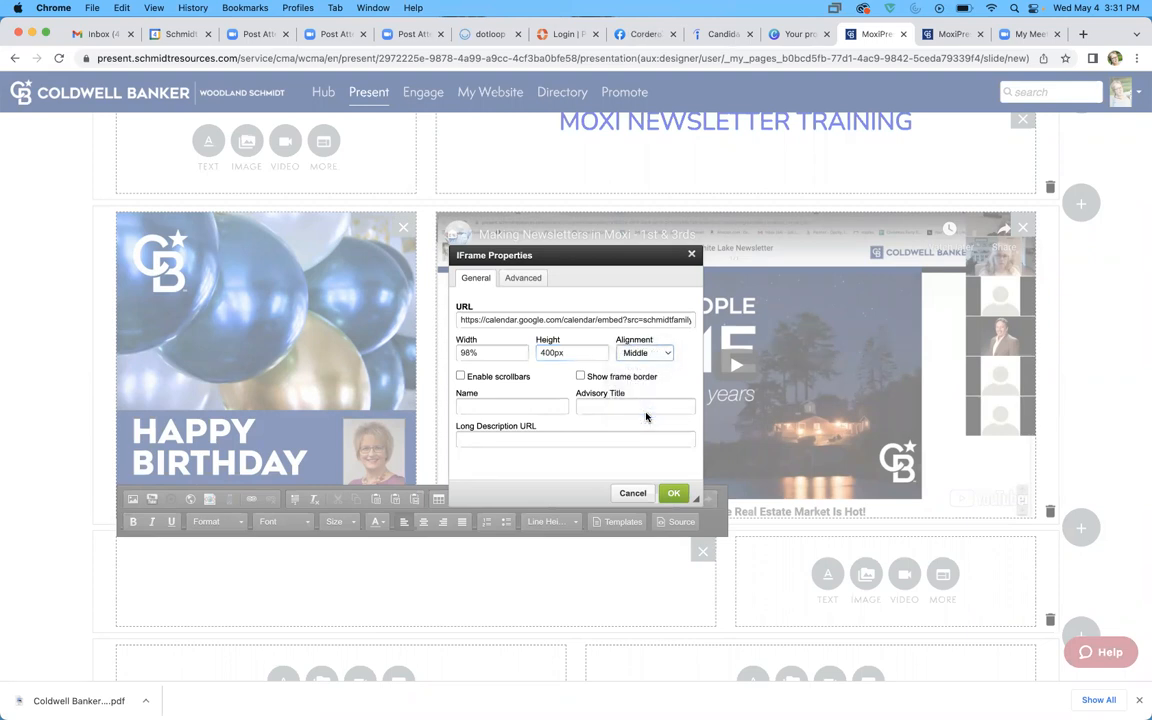
pyautogui.click(461, 376)
pyautogui.click(496, 321)
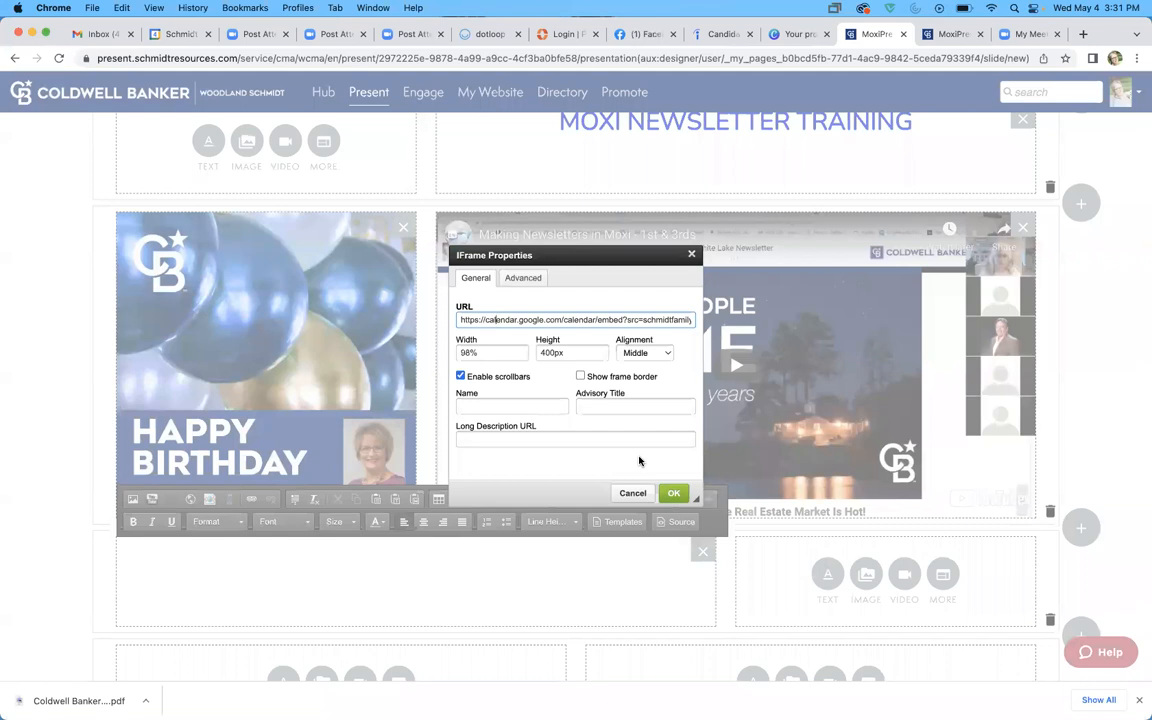
pyautogui.click(674, 493)
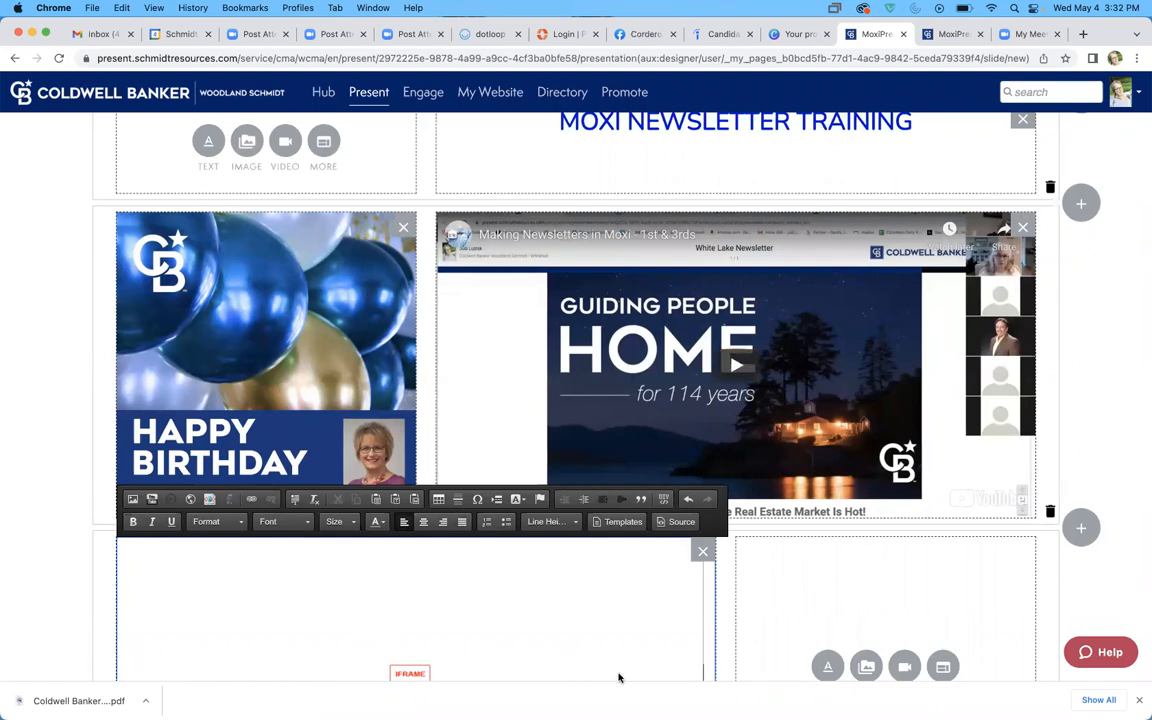
# Save the page to My Pages under the name JUNE NEWSLETTER EX
pyautogui.scroll(10, 895, 247)
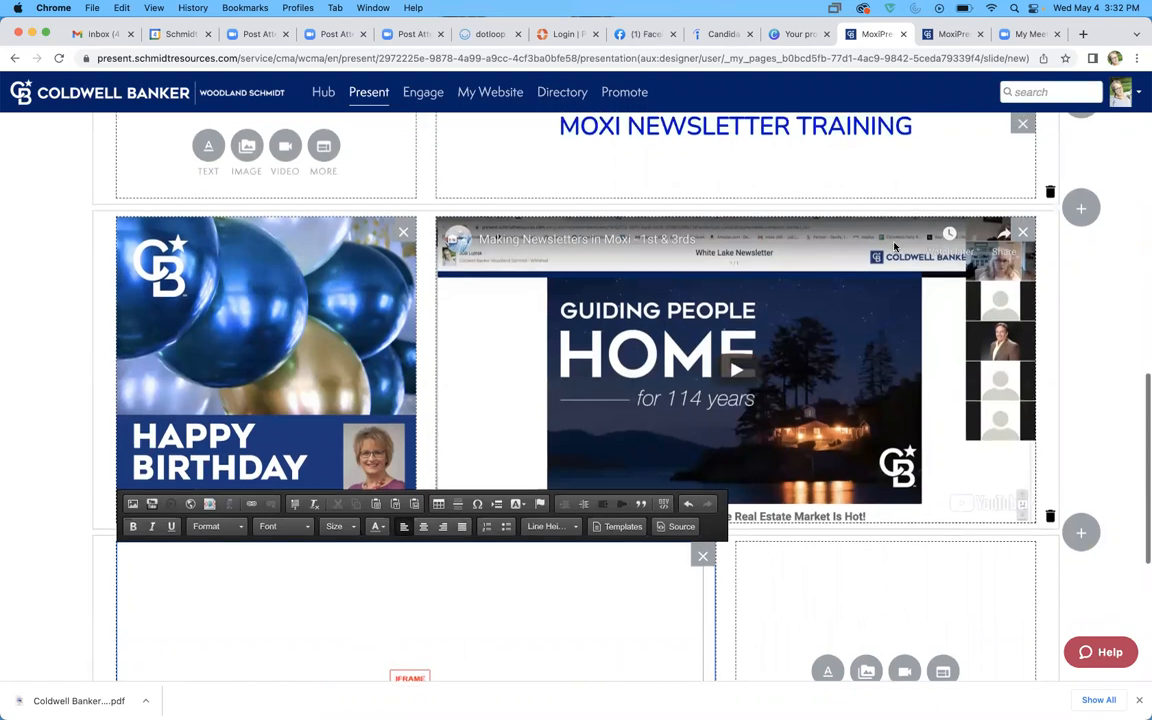
pyautogui.scroll(2, 895, 247)
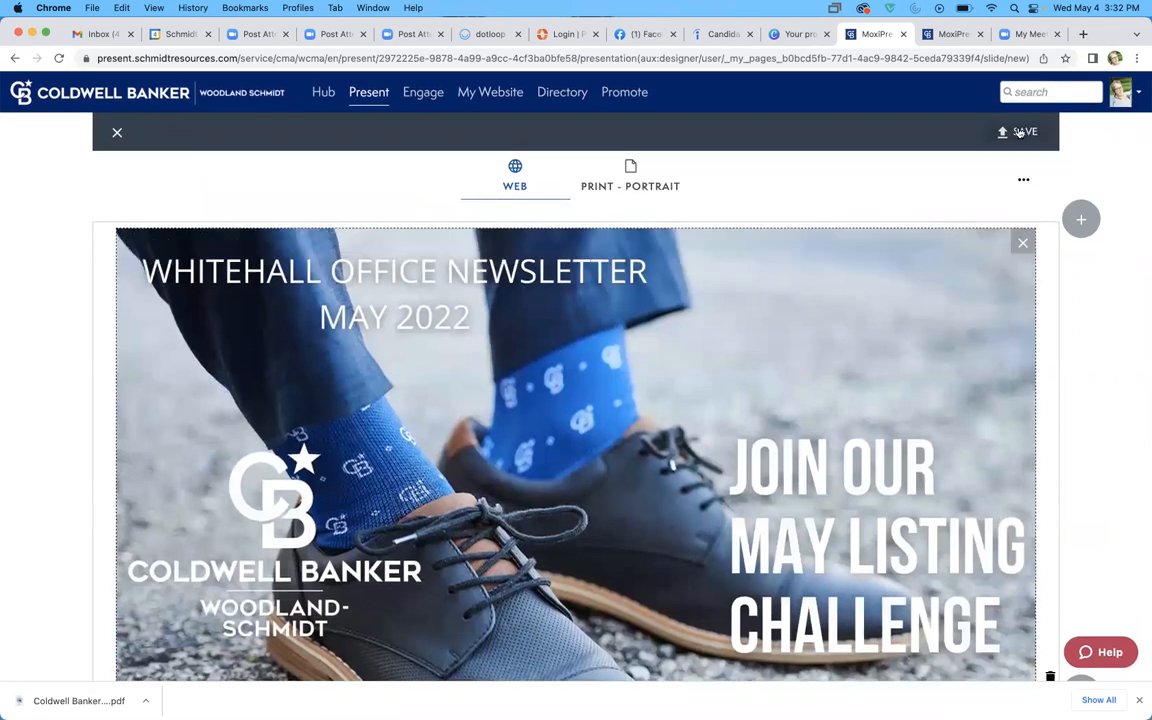
pyautogui.click(1019, 133)
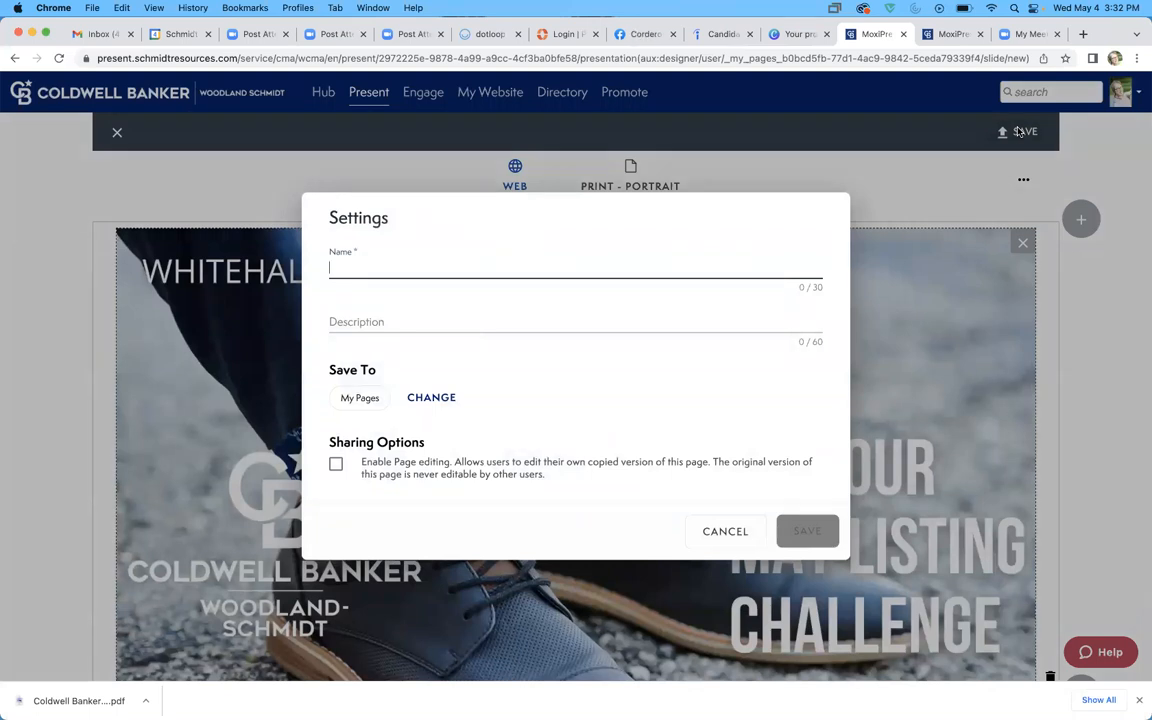
pyautogui.write('JUNE NEWSLETTER')
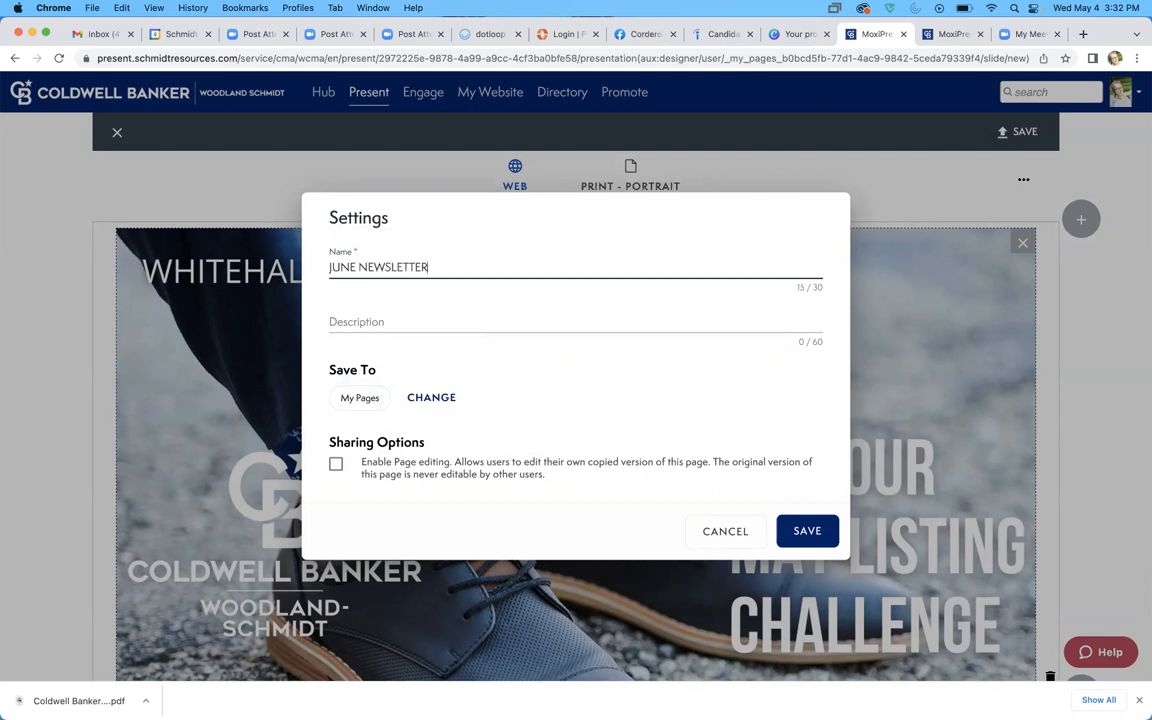
pyautogui.write(' EX')
pyautogui.click(793, 540)
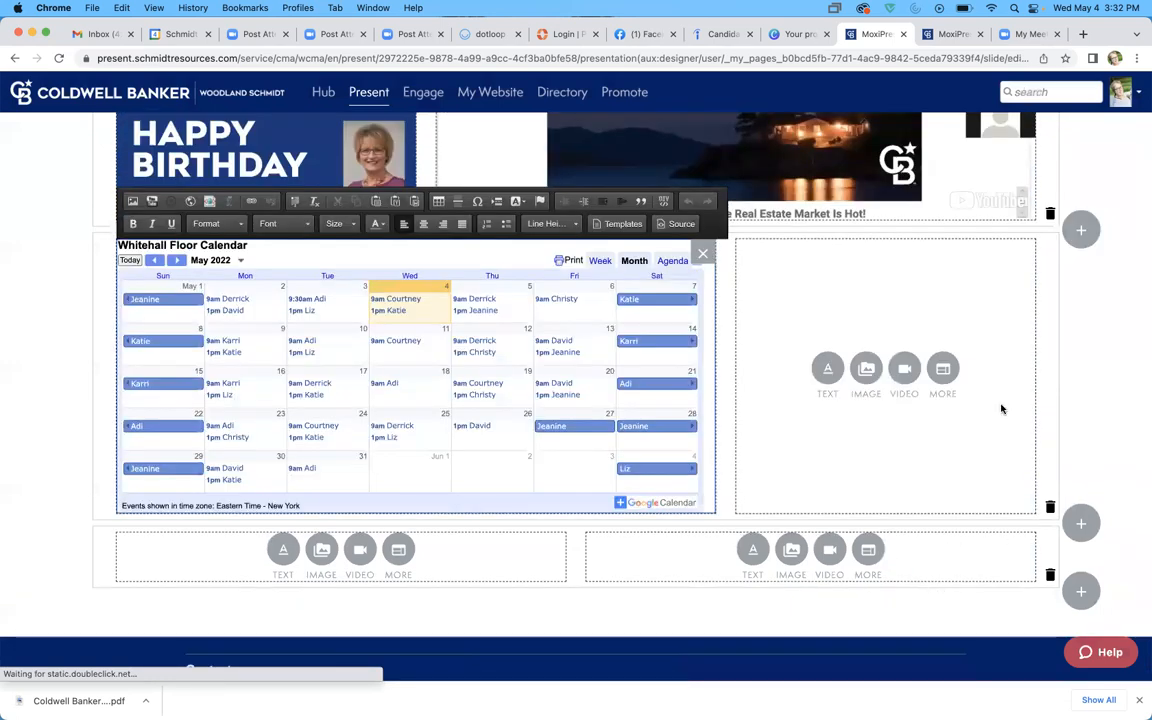
# Check the embedded floor calendar by browsing its neighbouring months and viewing the details of the 9am shift on May 19
pyautogui.scroll(10, 1132, 182)
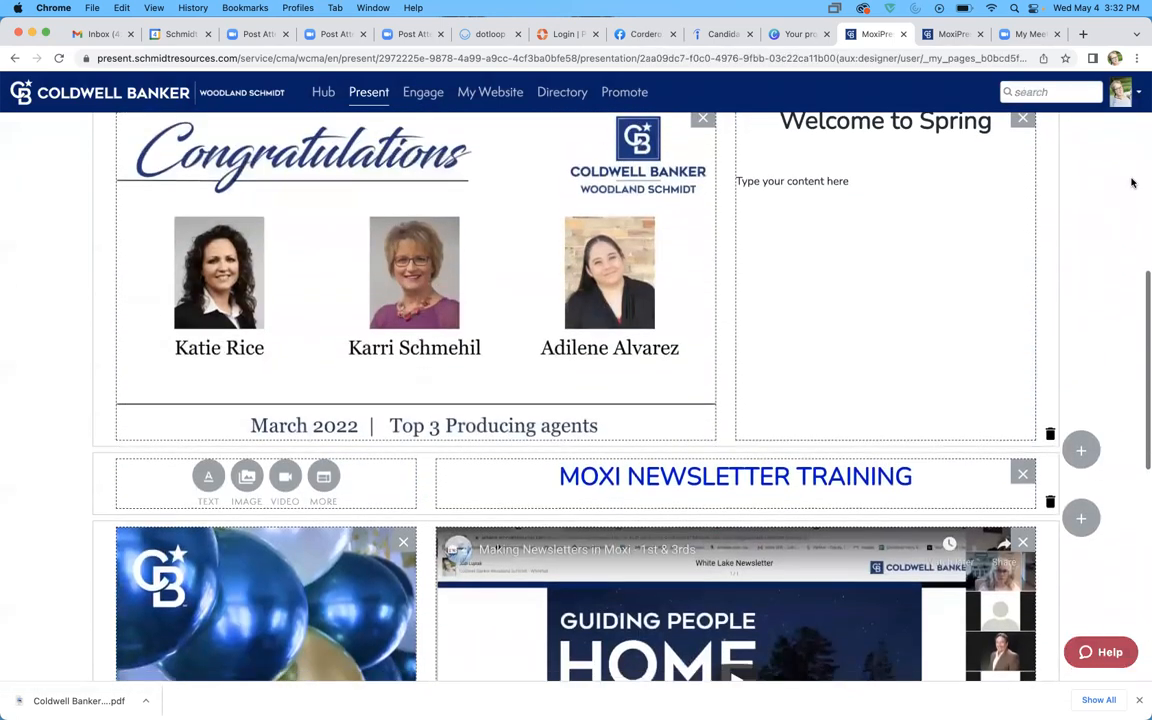
pyautogui.scroll(-10, 1132, 182)
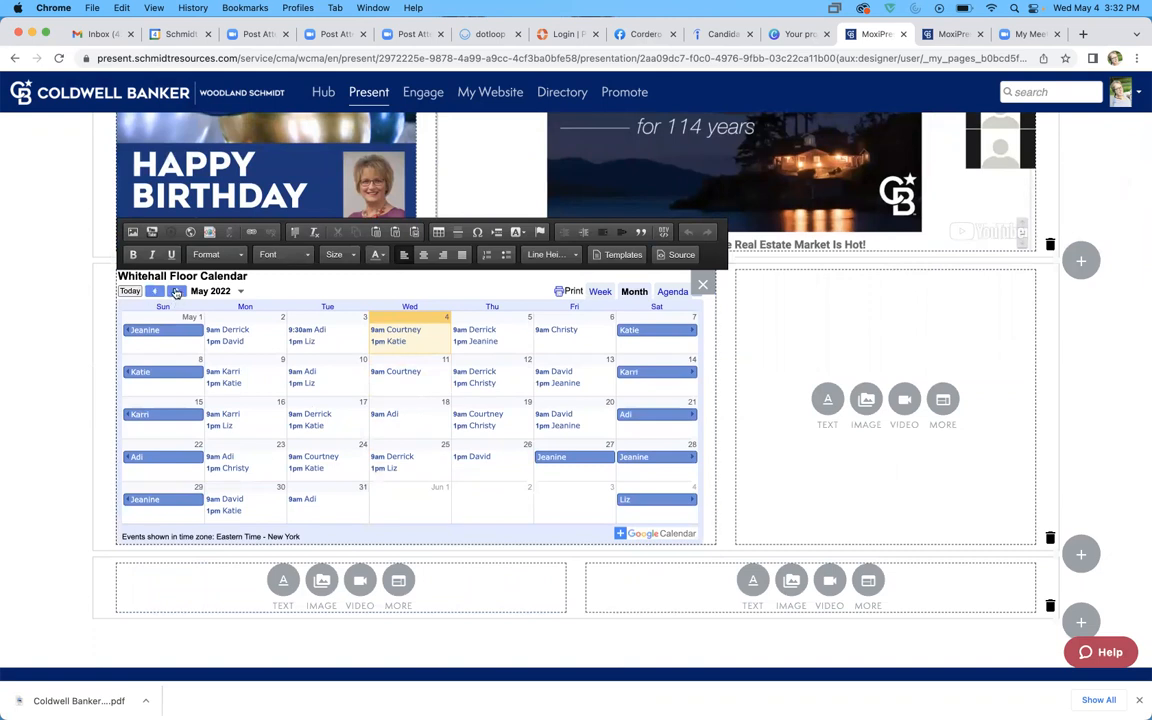
pyautogui.click(175, 291)
pyautogui.click(155, 291)
pyautogui.click(155, 291)
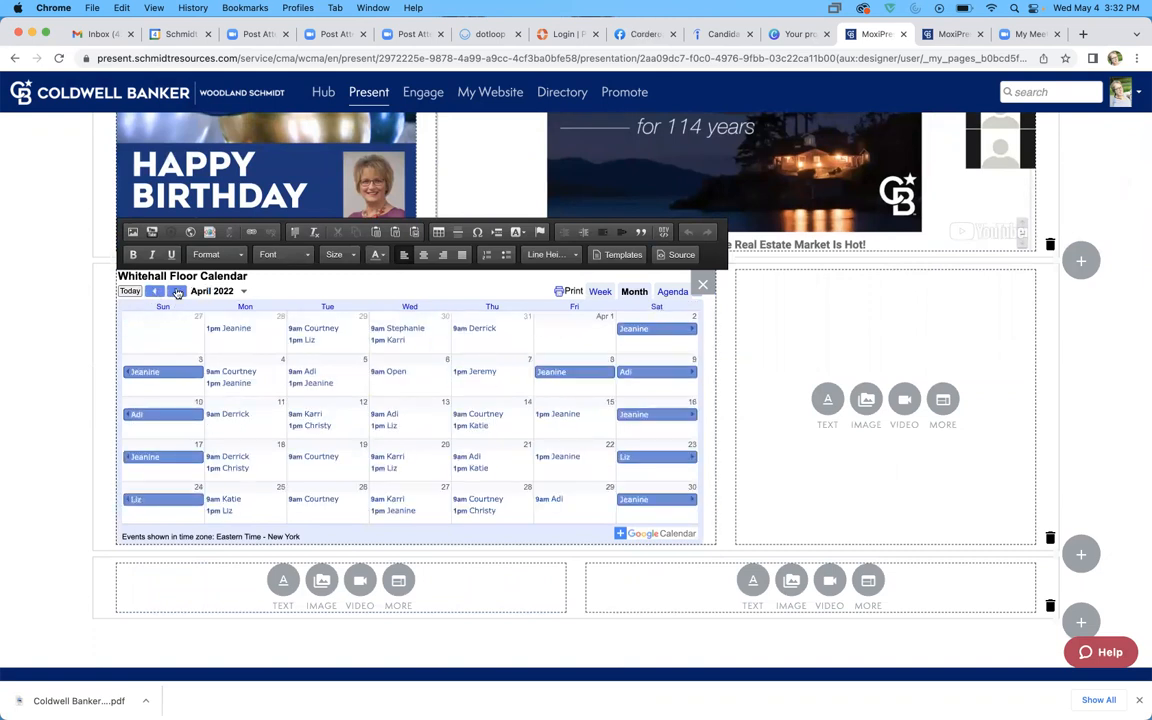
pyautogui.click(175, 291)
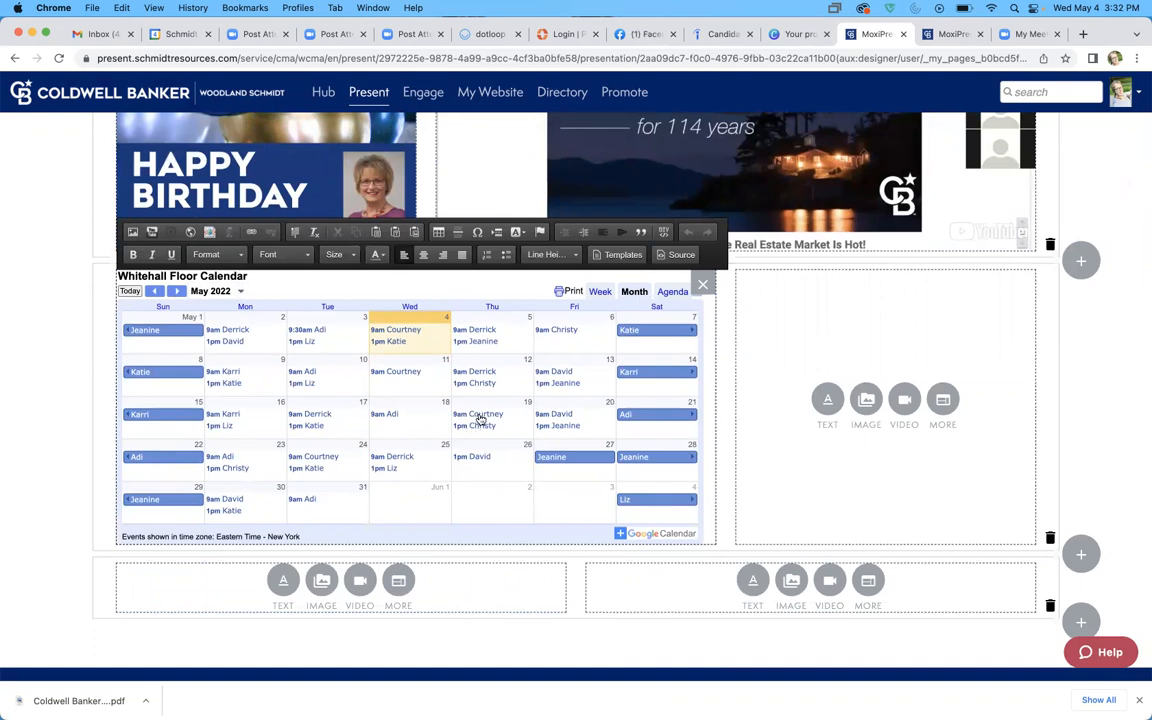
pyautogui.click(478, 419)
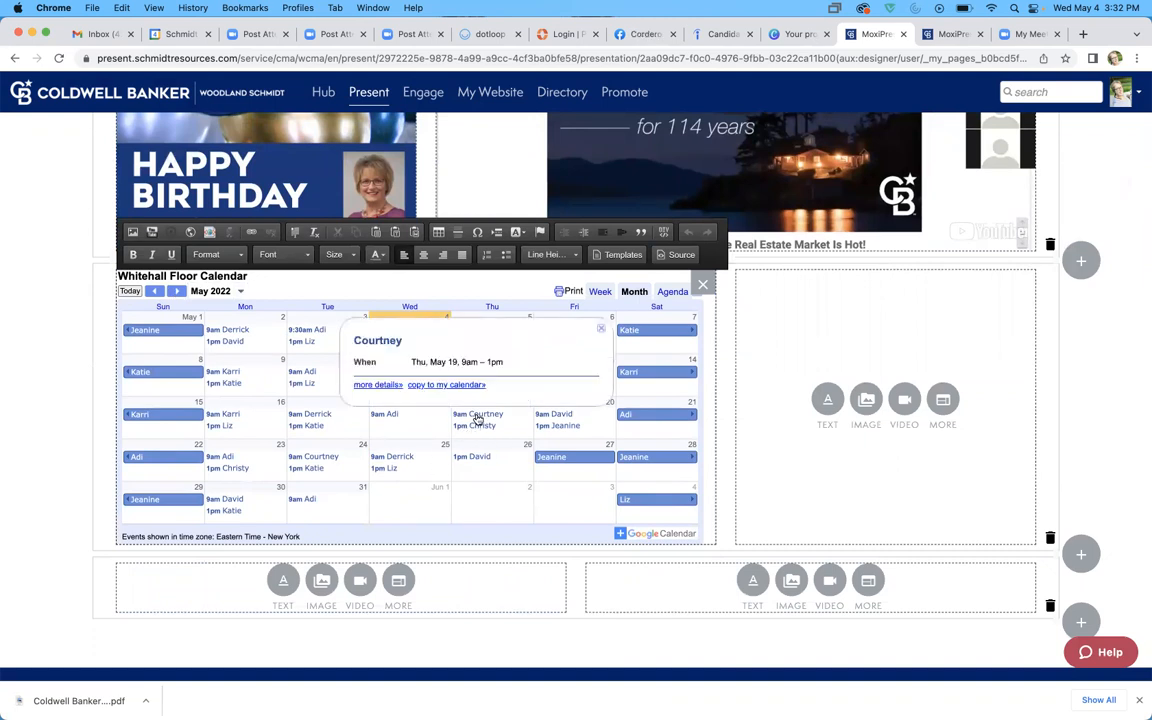
pyautogui.click(601, 329)
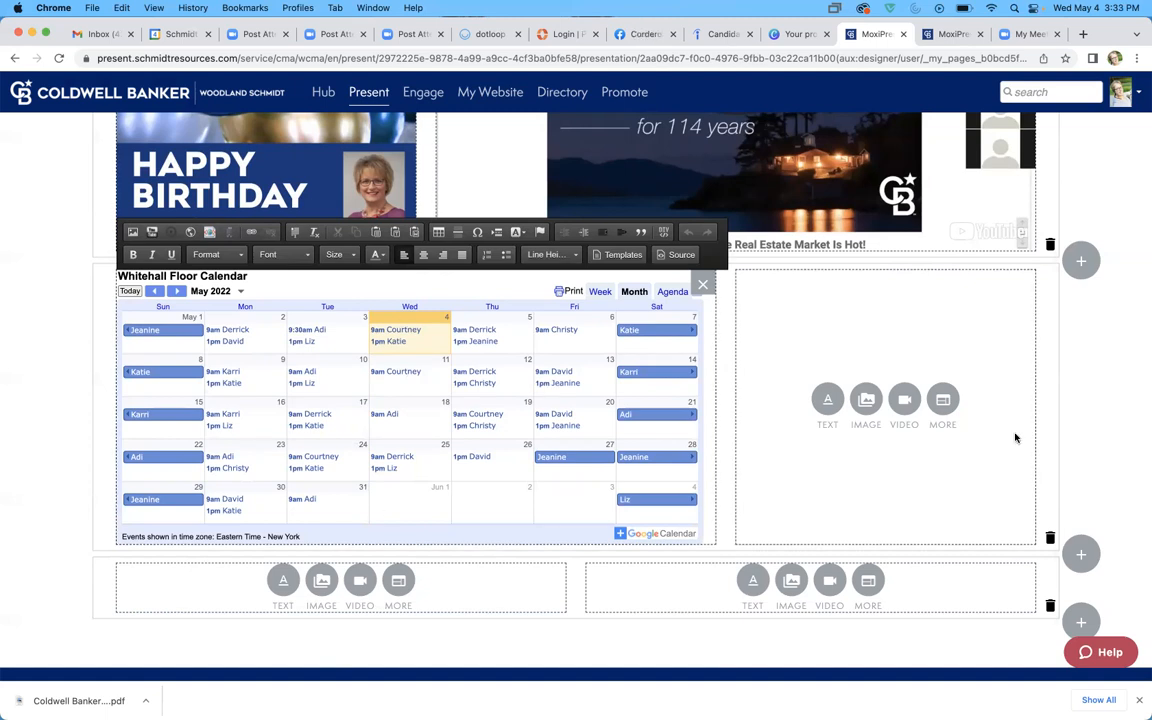
# Add the blue fireworks Happy Birthday image from the image library to the narrow module beside the calendar
pyautogui.click(866, 400)
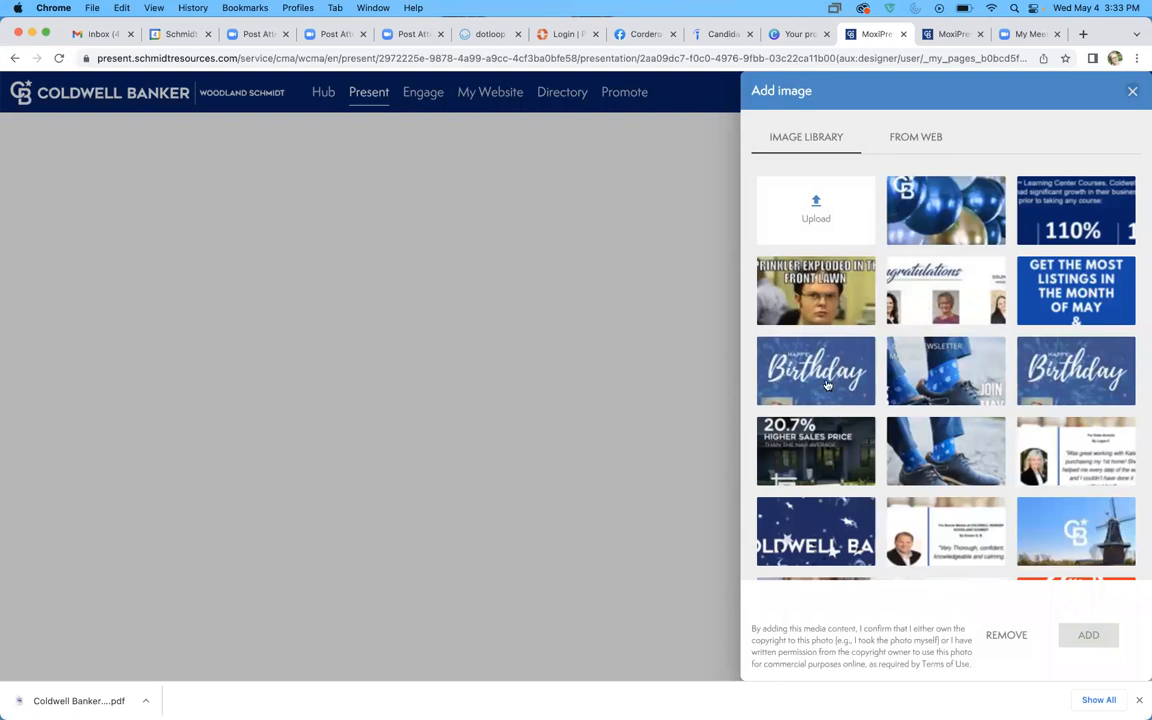
pyautogui.click(762, 345)
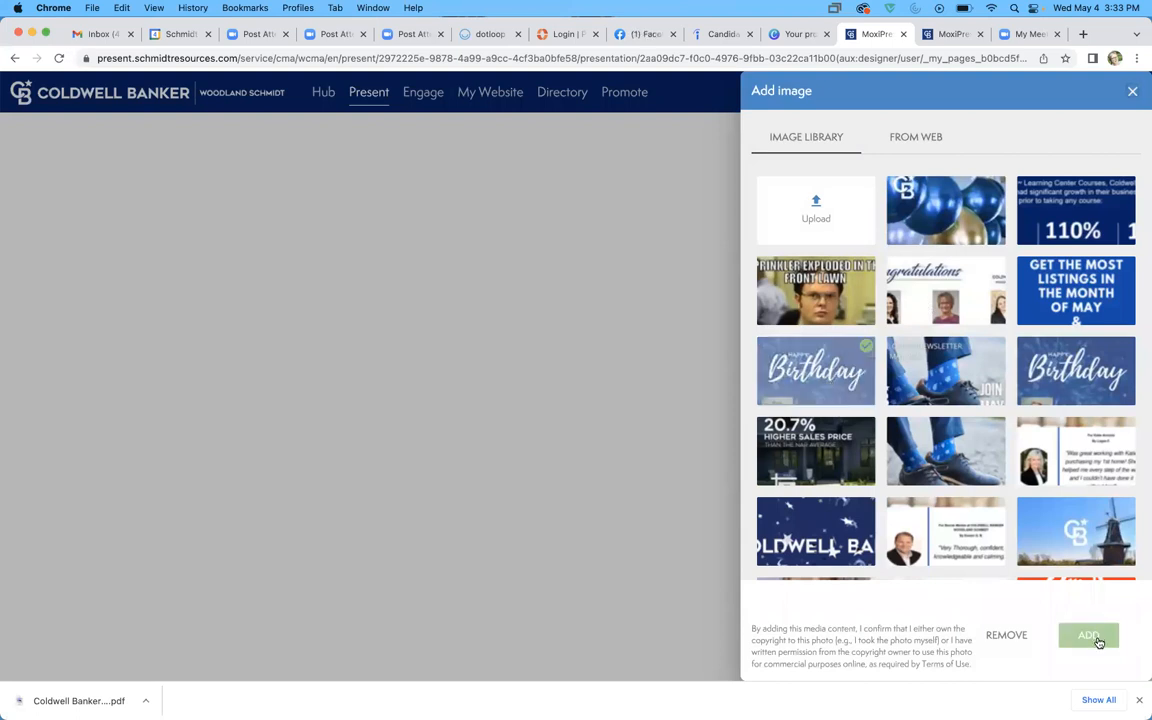
pyautogui.click(1090, 637)
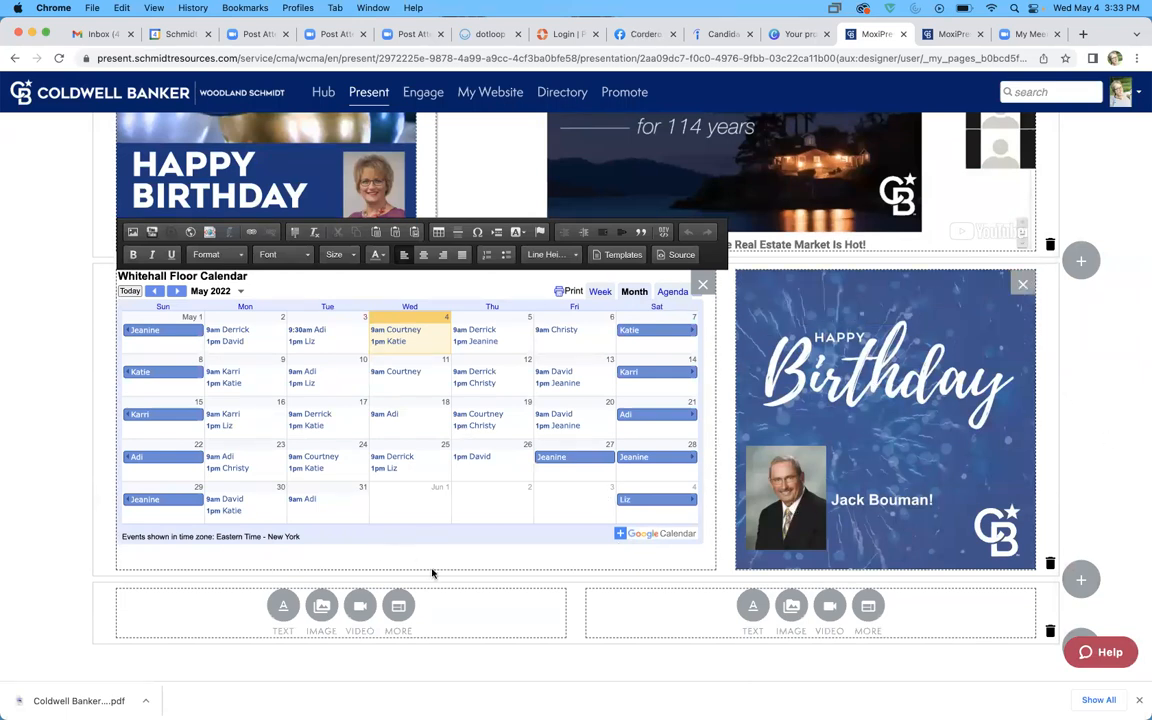
# Insert a two-module row directly below the calendar row, sized with a narrow first module and a wide second one
pyautogui.scroll(3, 591, 378)
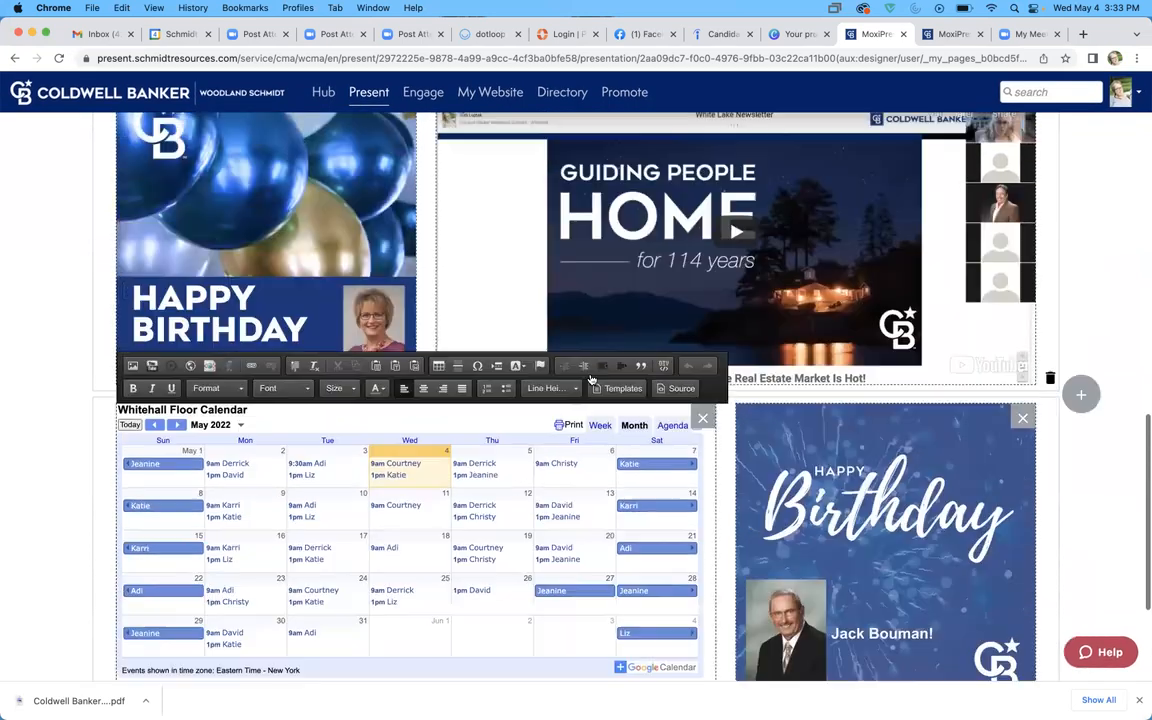
pyautogui.scroll(10, 591, 378)
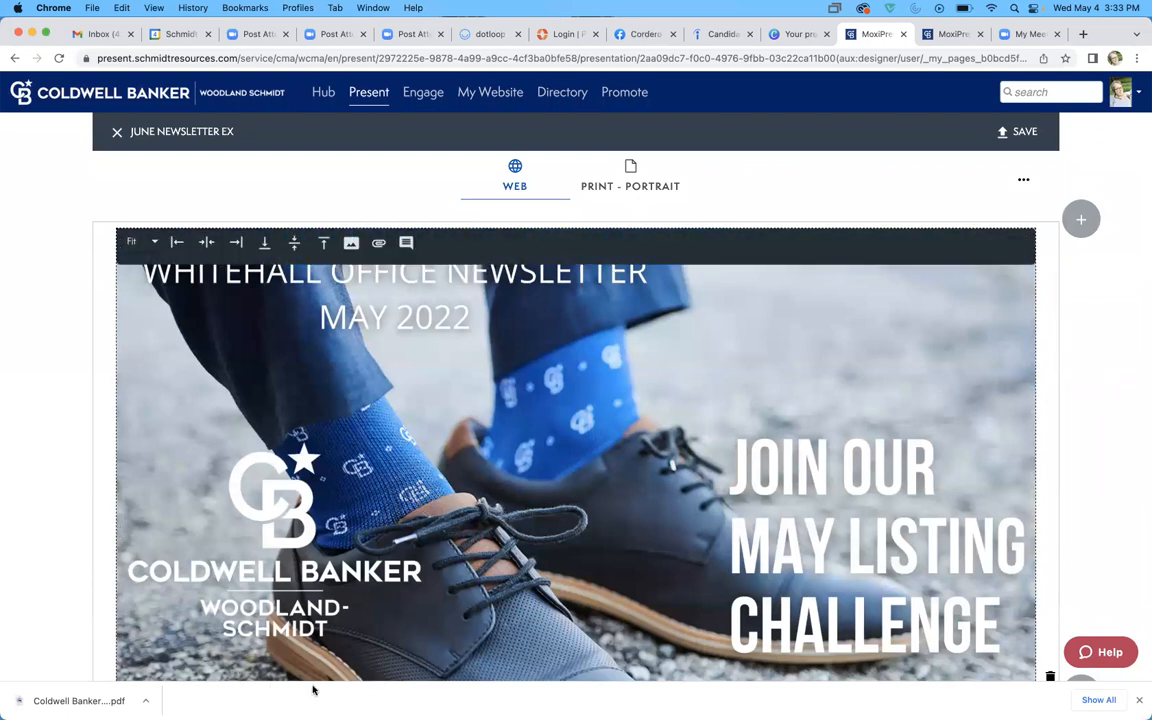
pyautogui.scroll(-1, 449, 501)
pyautogui.scroll(-15, 449, 501)
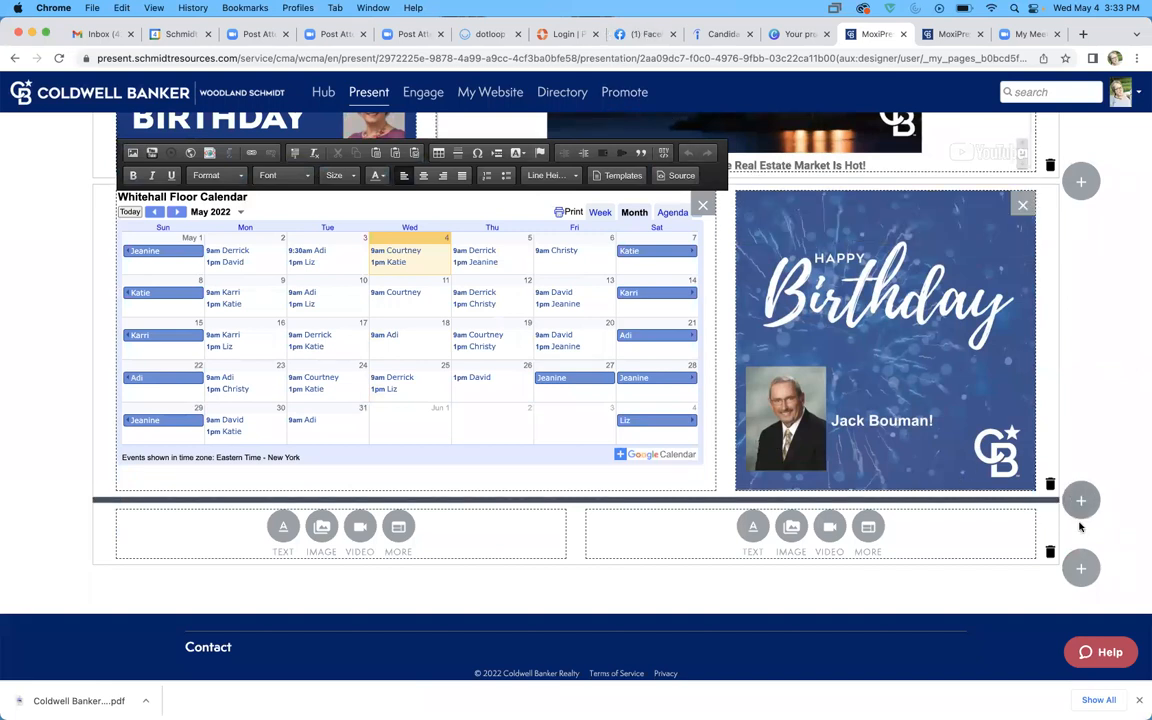
pyautogui.click(1080, 500)
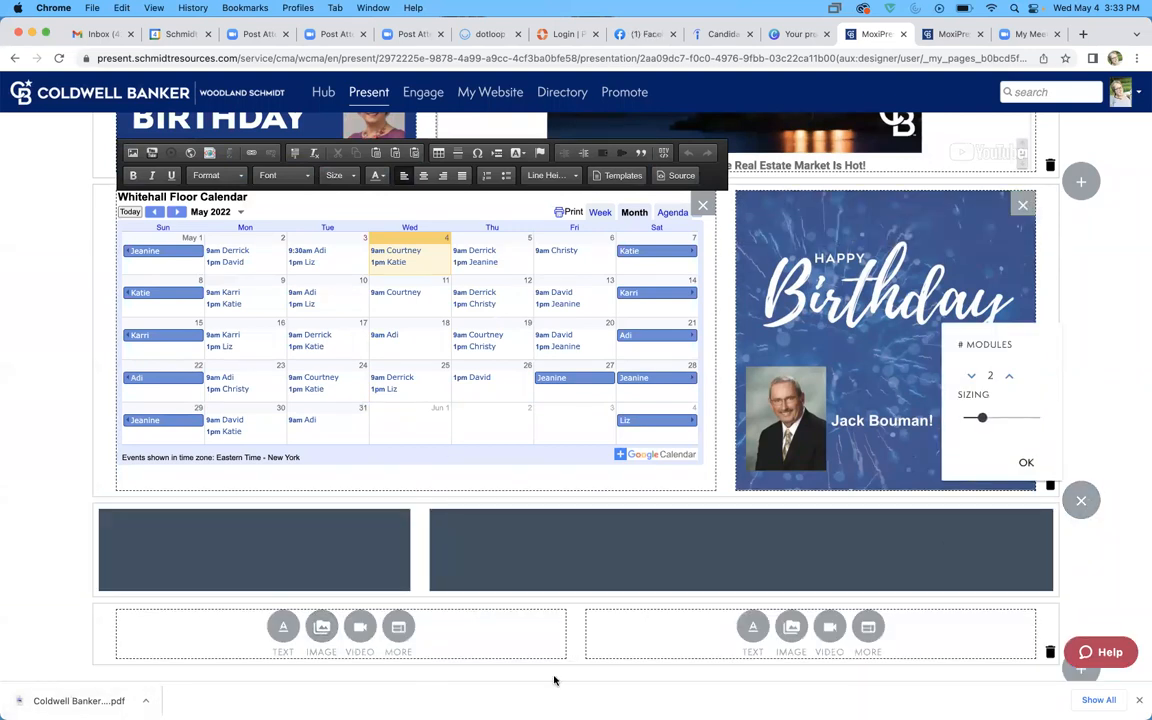
pyautogui.scroll(5, 555, 290)
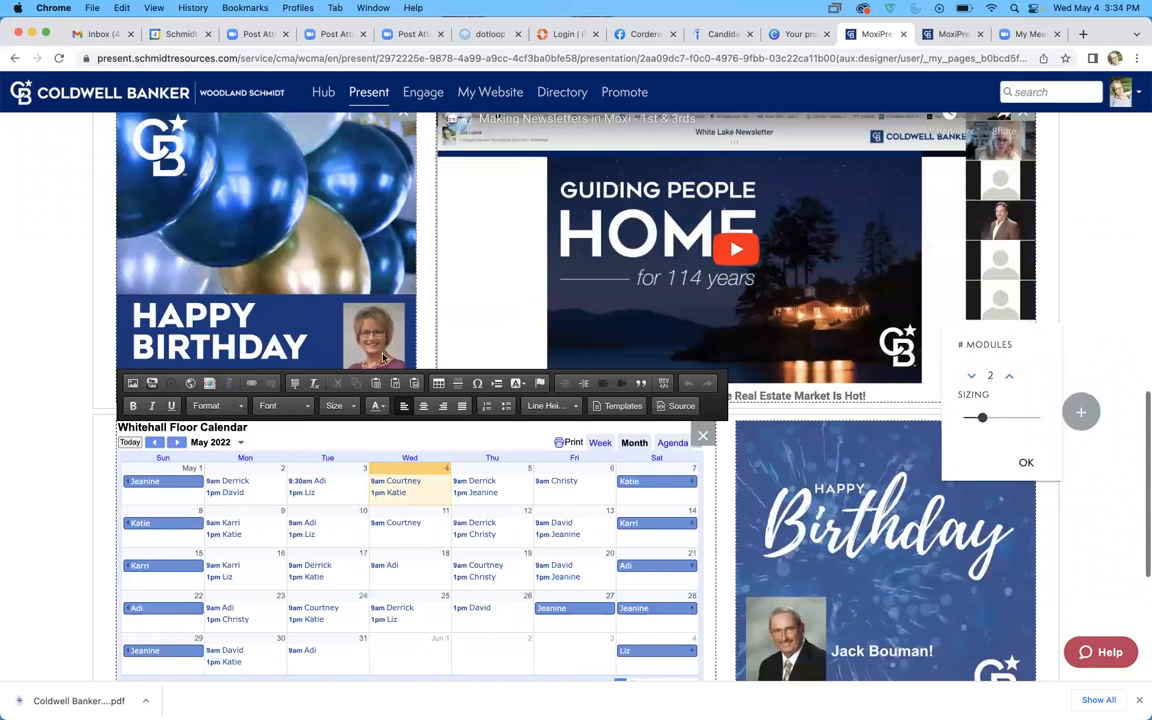
pyautogui.scroll(-7, 699, 485)
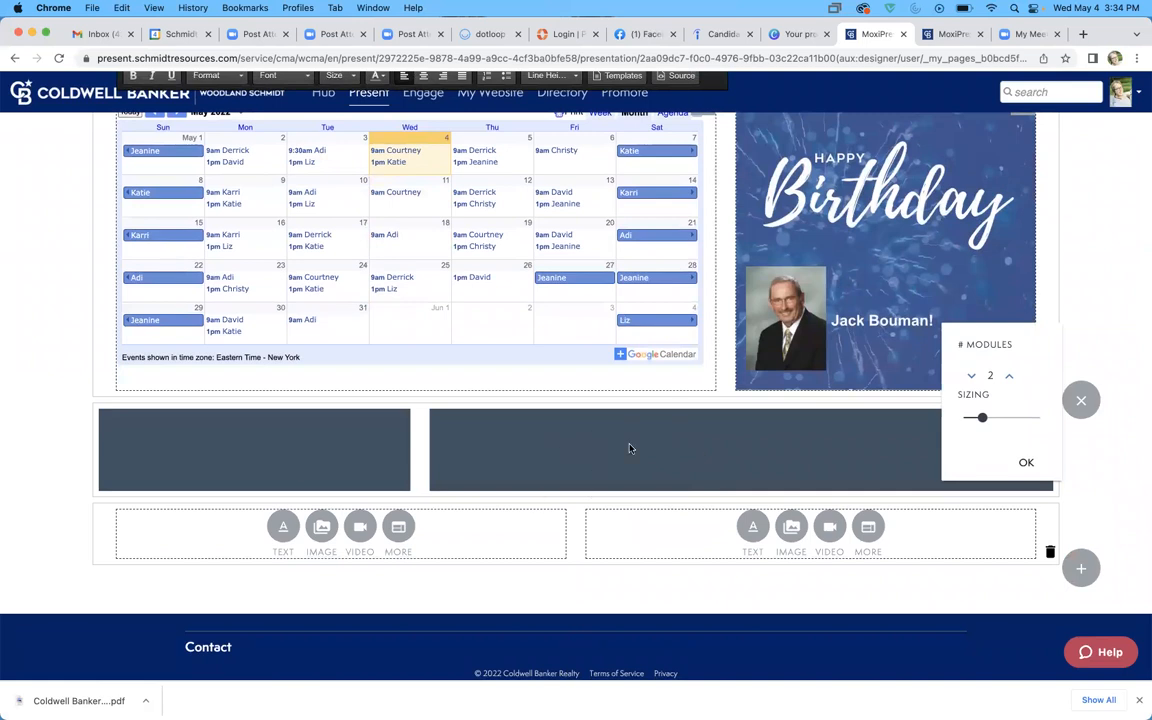
pyautogui.click(1026, 463)
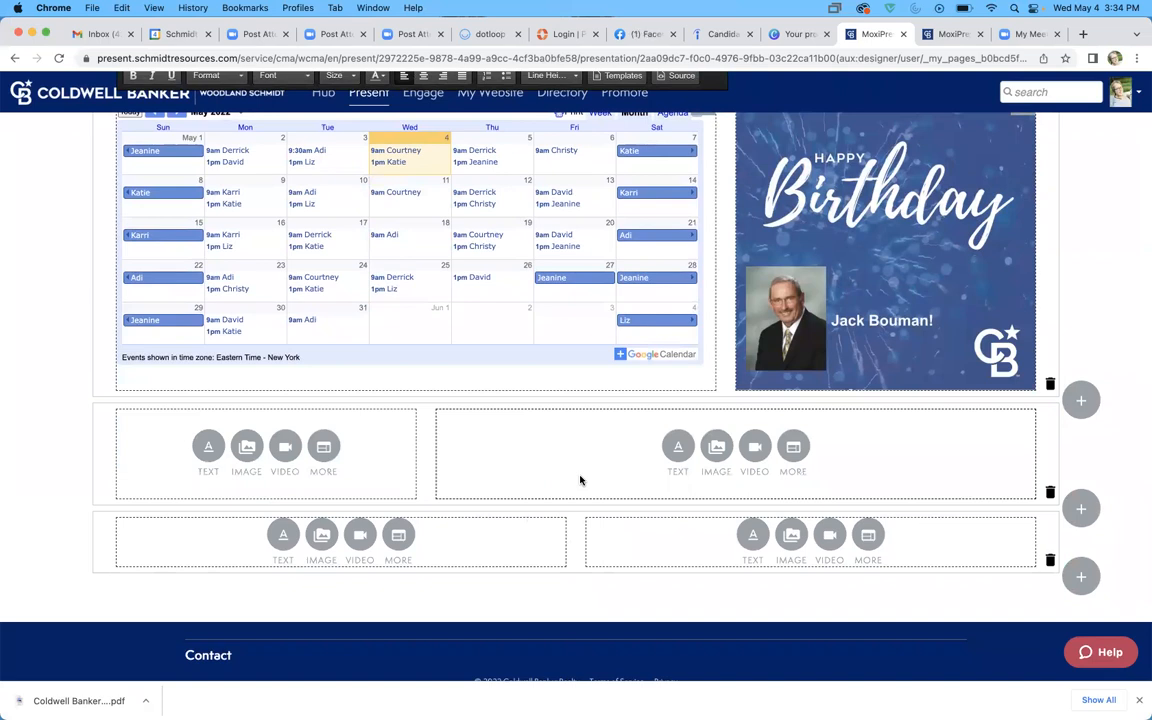
# Switch to Safari and open the "Dream Ad Campaign Making Headlines" article on the Coldwell Banker Blue Matter blog
pyautogui.moveTo(228, 700)
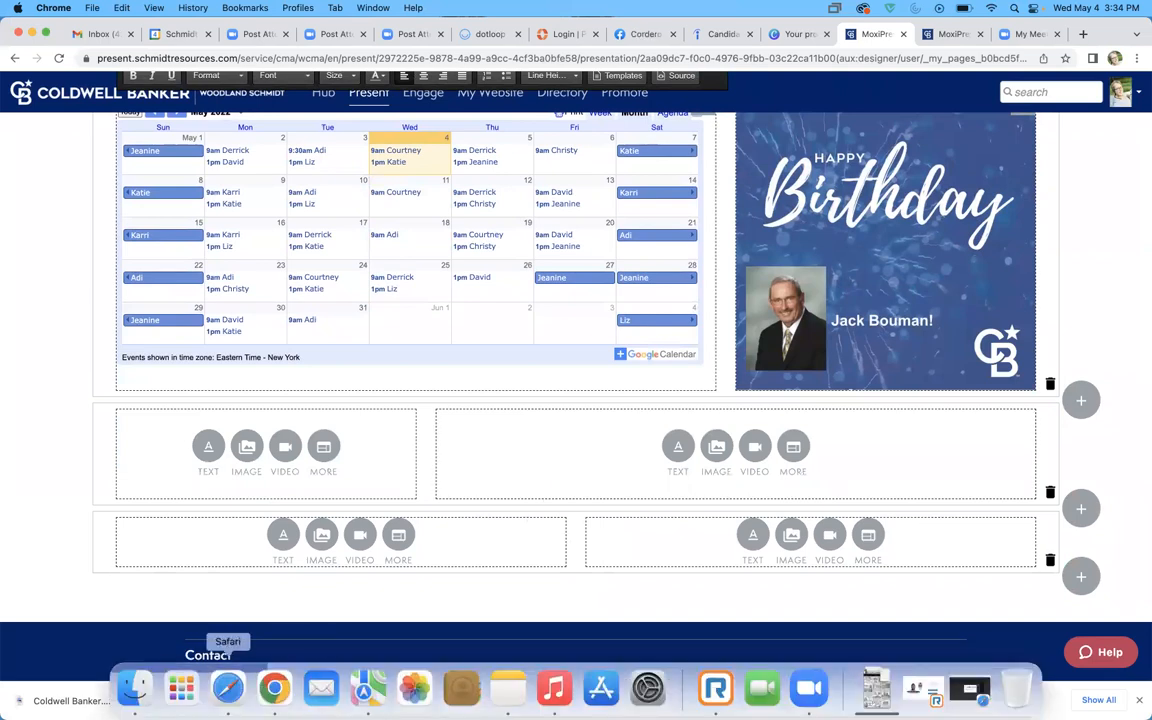
pyautogui.click(224, 691)
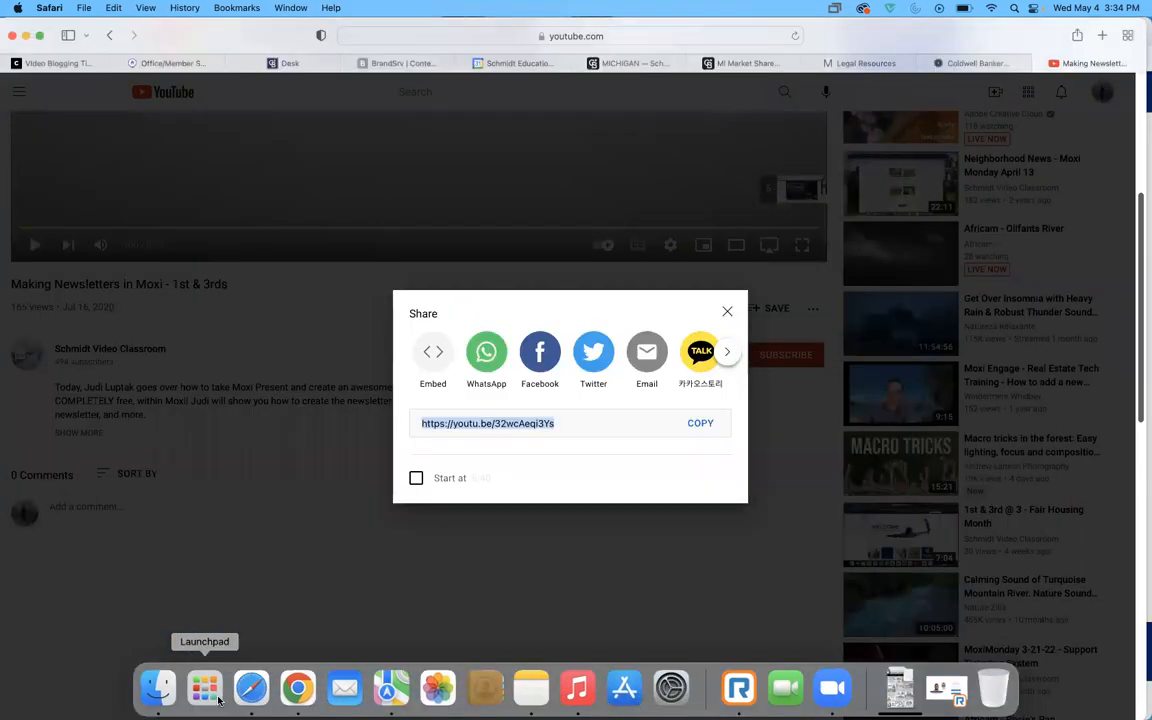
pyautogui.click(978, 63)
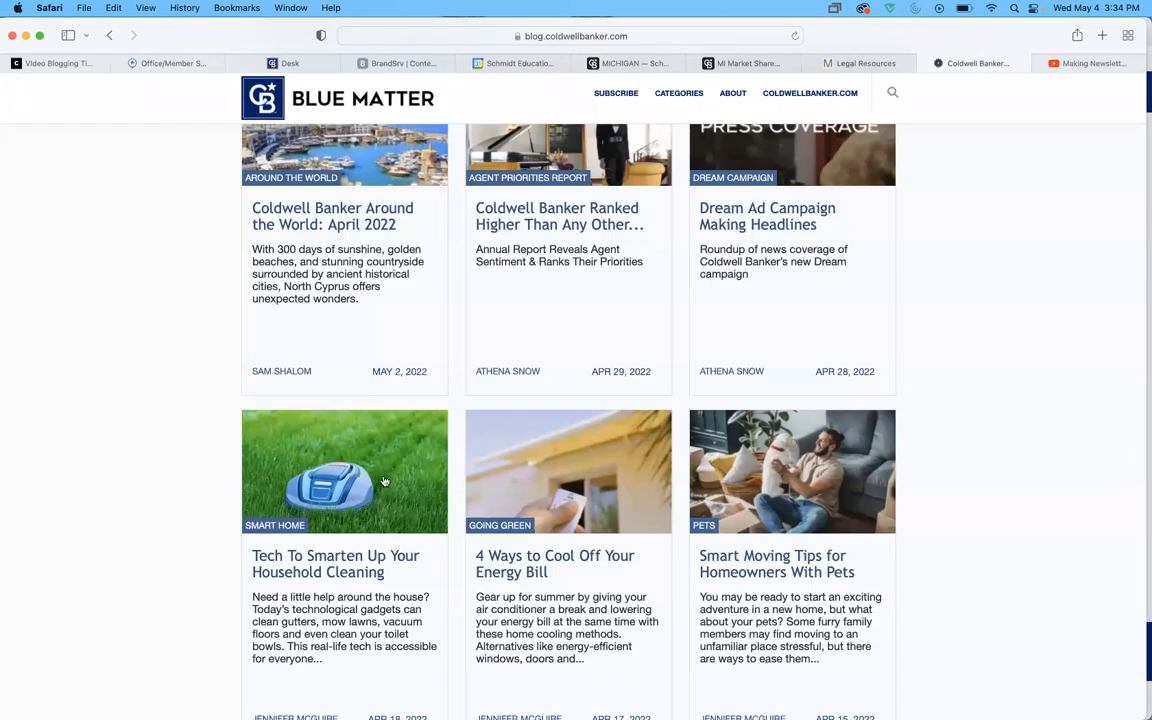
pyautogui.scroll(2, 455, 403)
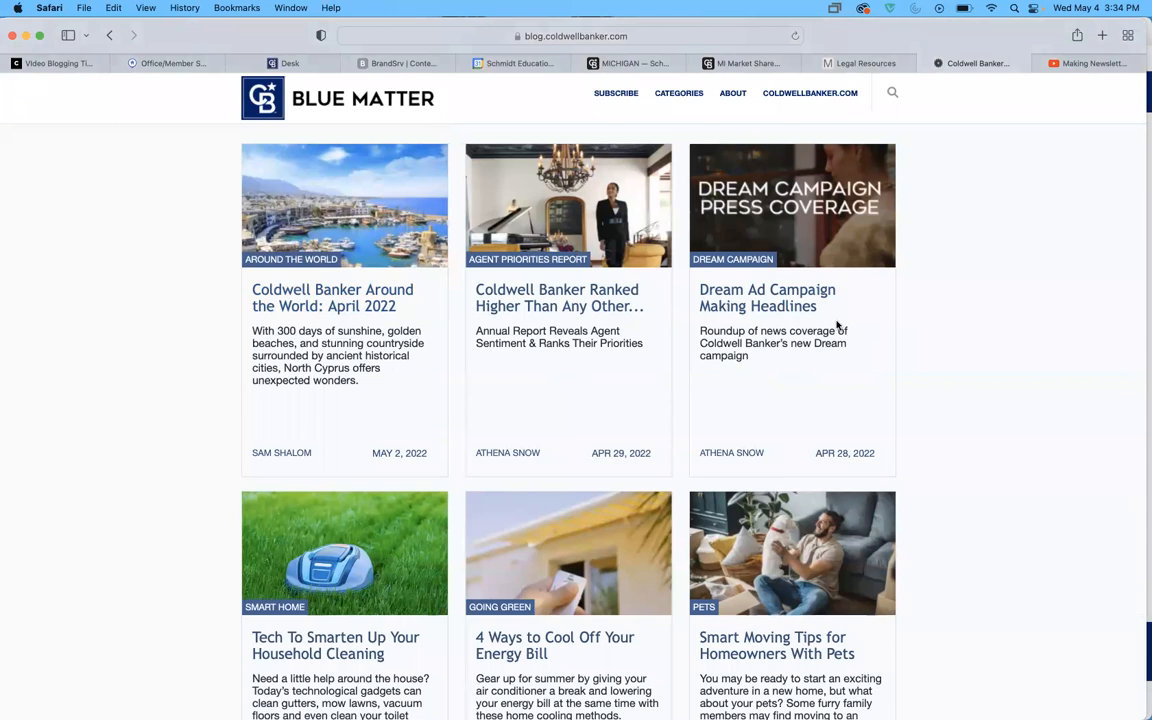
pyautogui.click(765, 298)
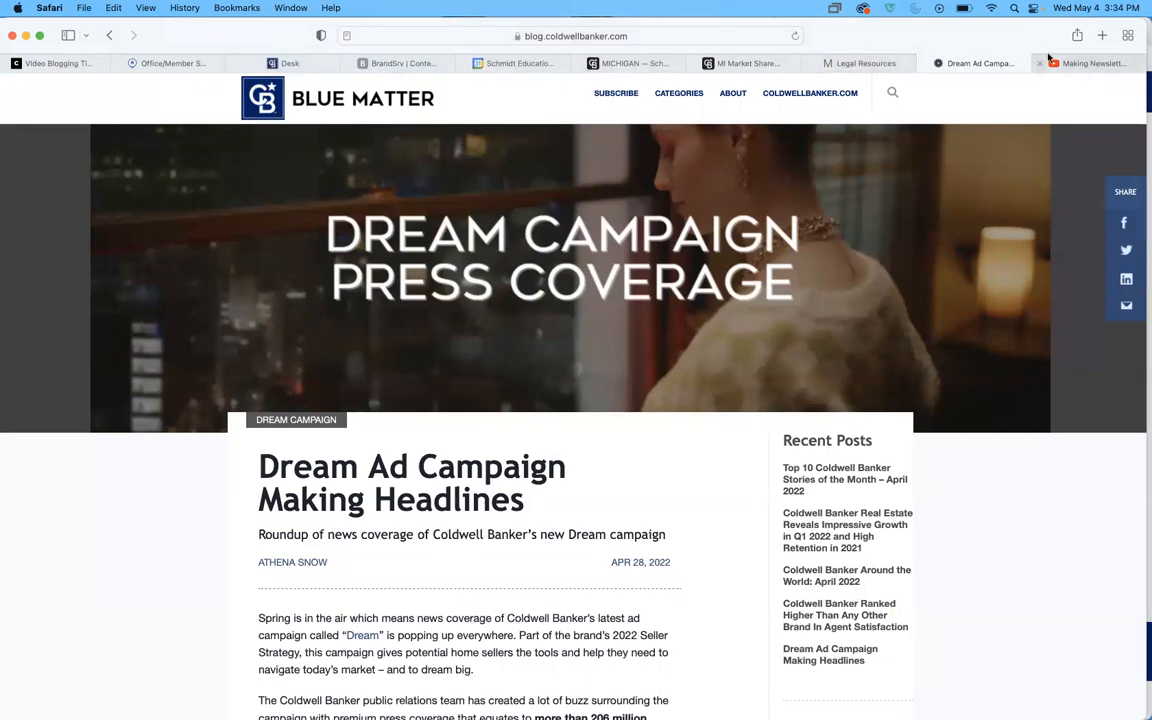
# Copy the web address of the Dream Ad Campaign article and return to the newsletter in Chrome
pyautogui.moveTo(665, 40); pyautogui.dragTo(671, 105)
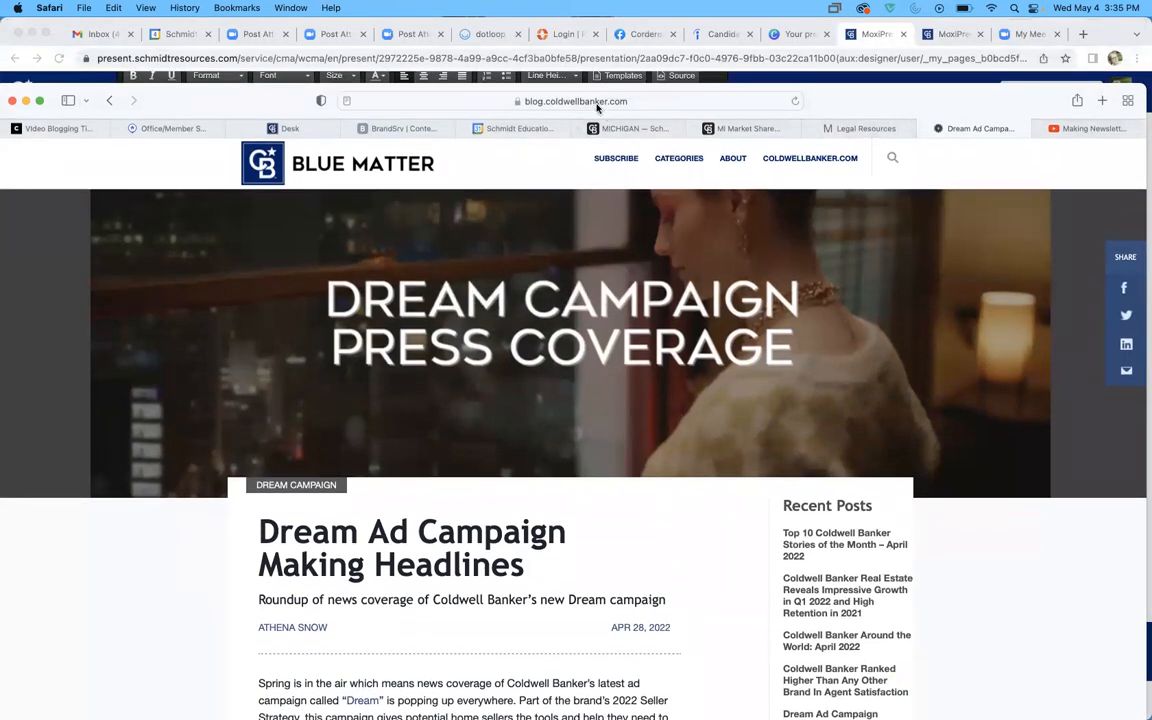
pyautogui.click(512, 100)
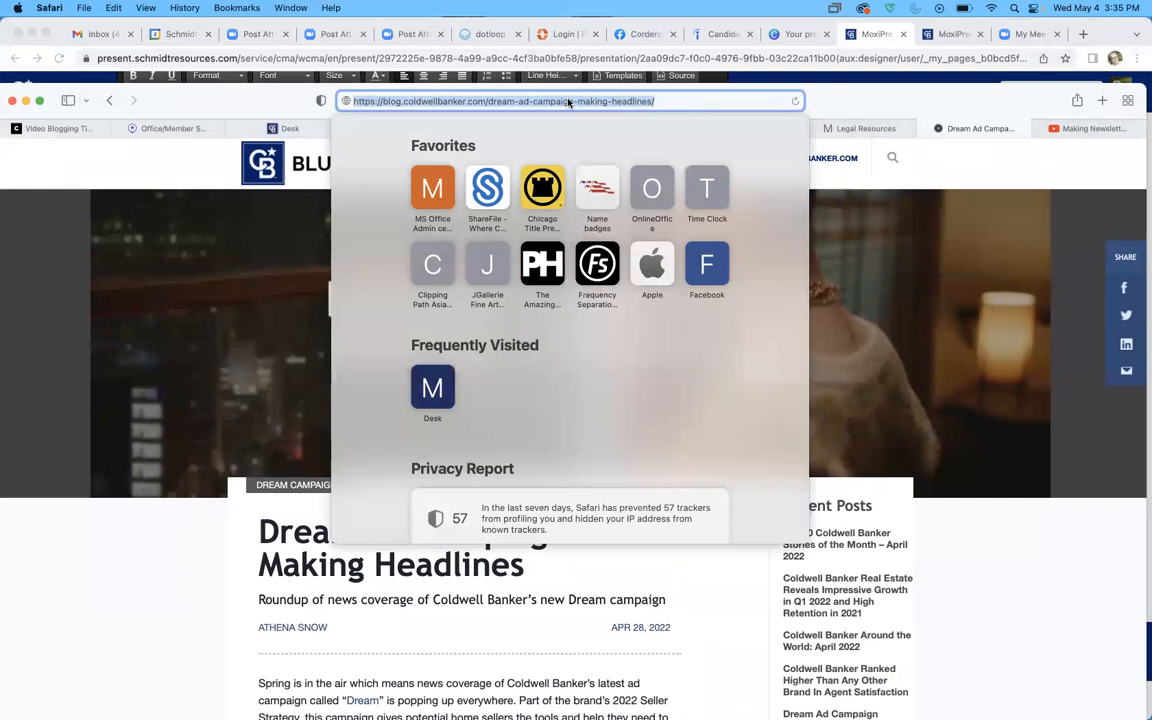
pyautogui.rightClick(568, 102)
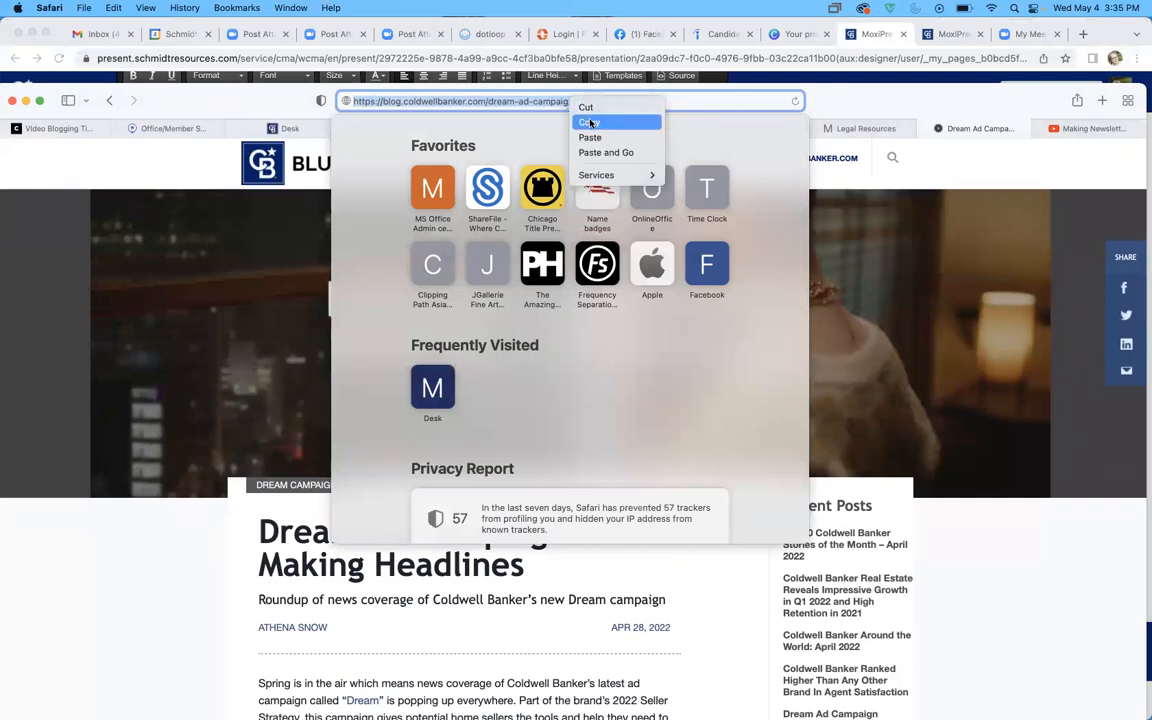
pyautogui.click(590, 122)
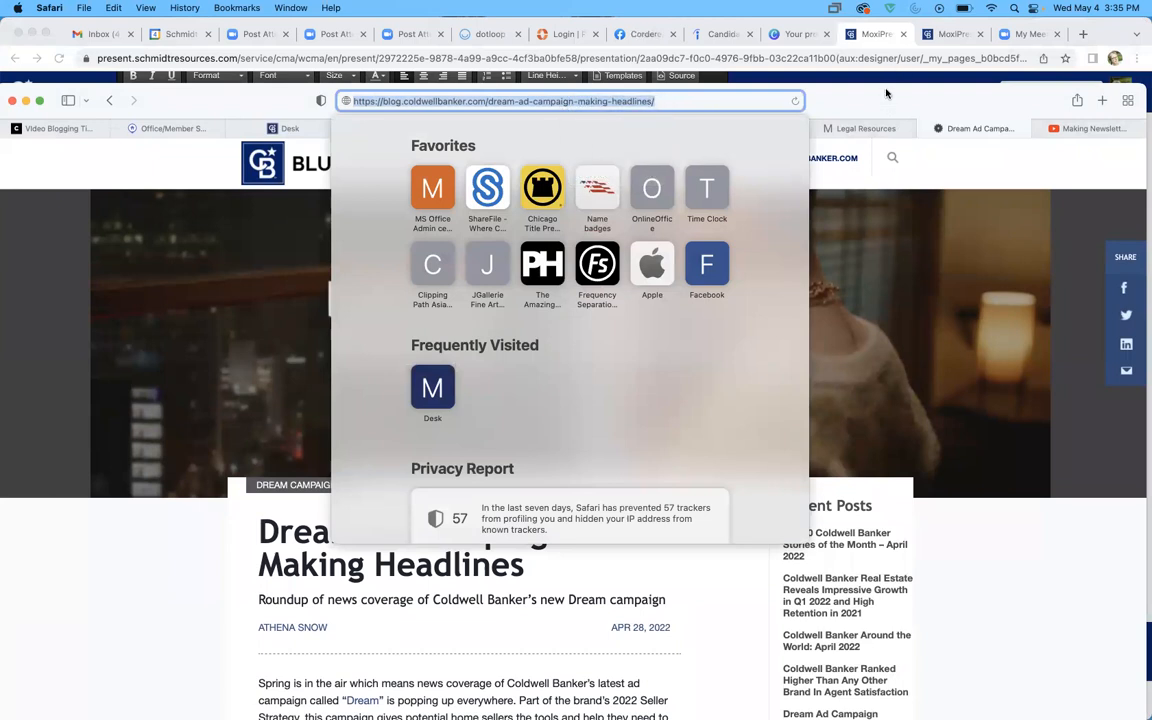
pyautogui.moveTo(887, 92); pyautogui.dragTo(885, 26)
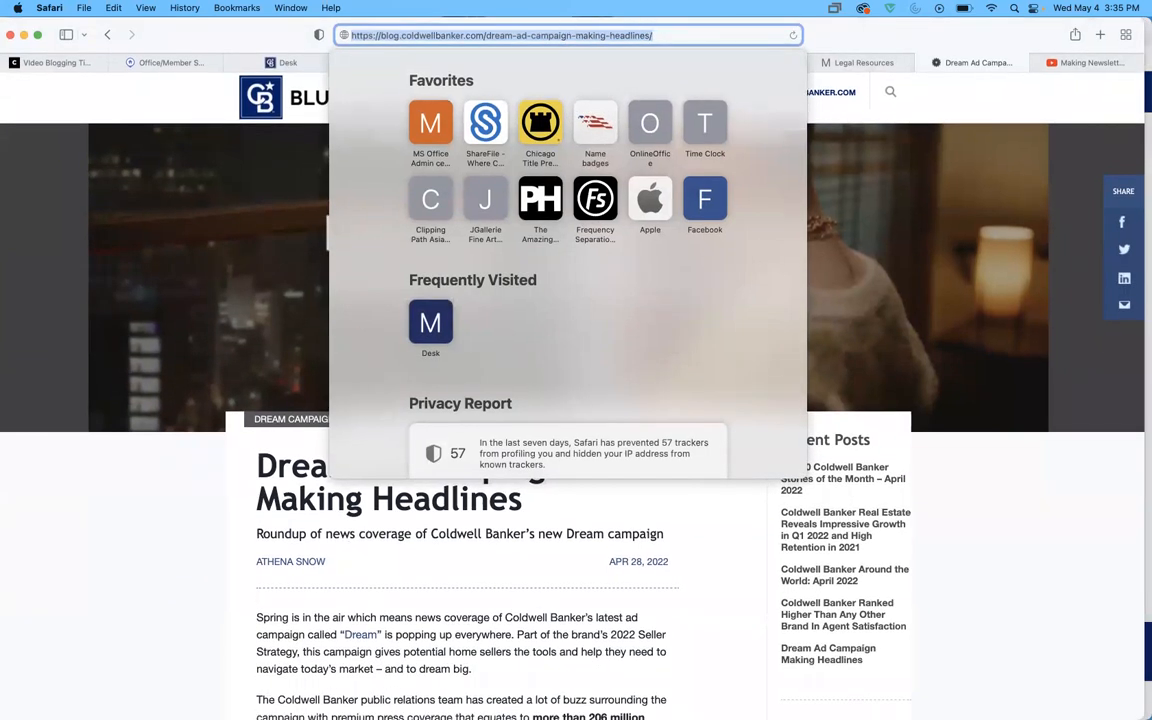
pyautogui.moveTo(680, 718)
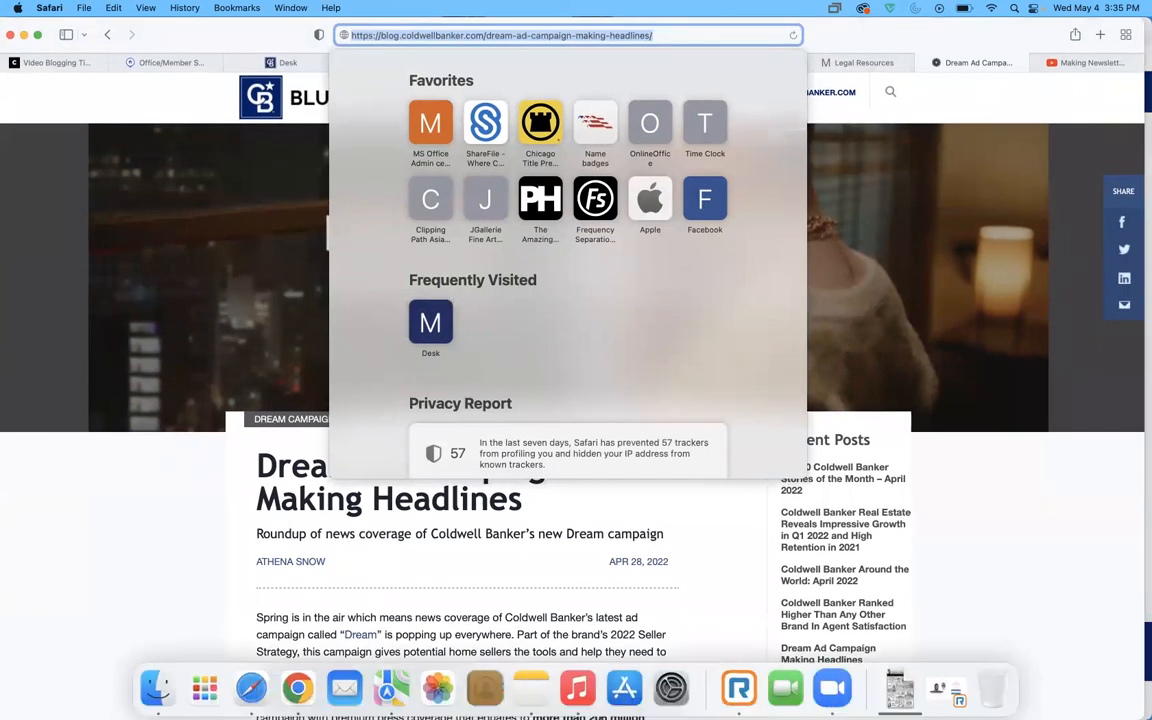
pyautogui.click(297, 687)
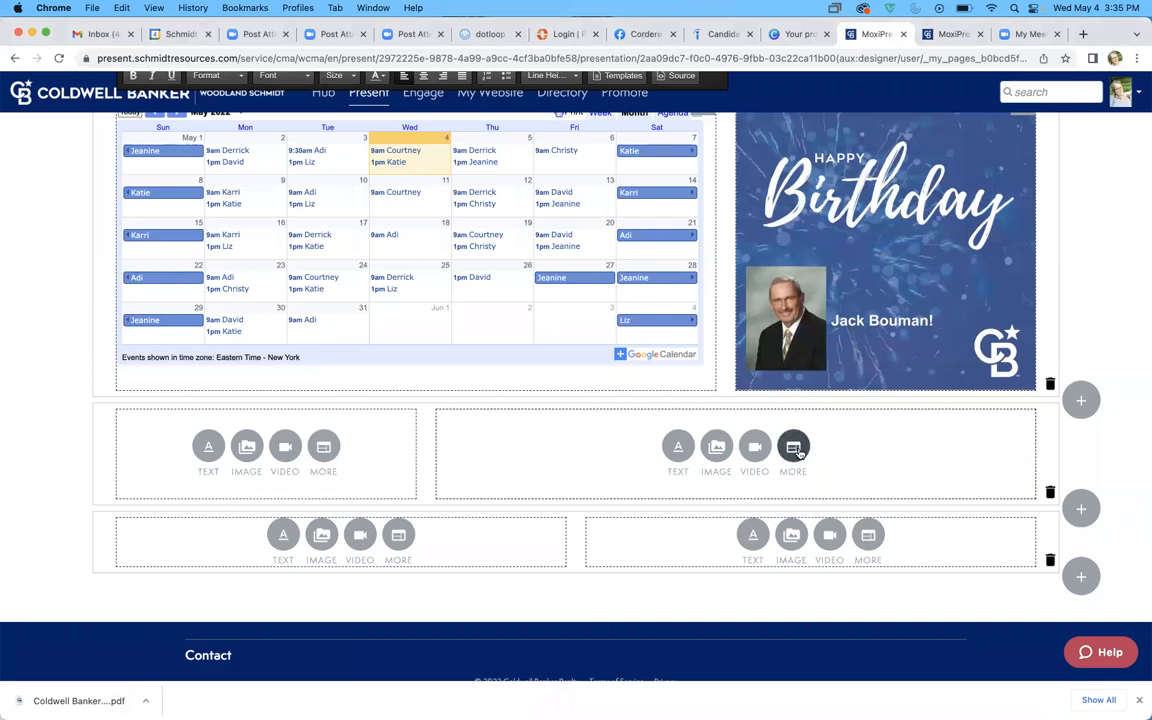
# Embed the copied article address as an iframe in the wide module below the calendar, 98% wide, 400px high, Middle alignment, with scrollbars enabled
pyautogui.click(799, 452)
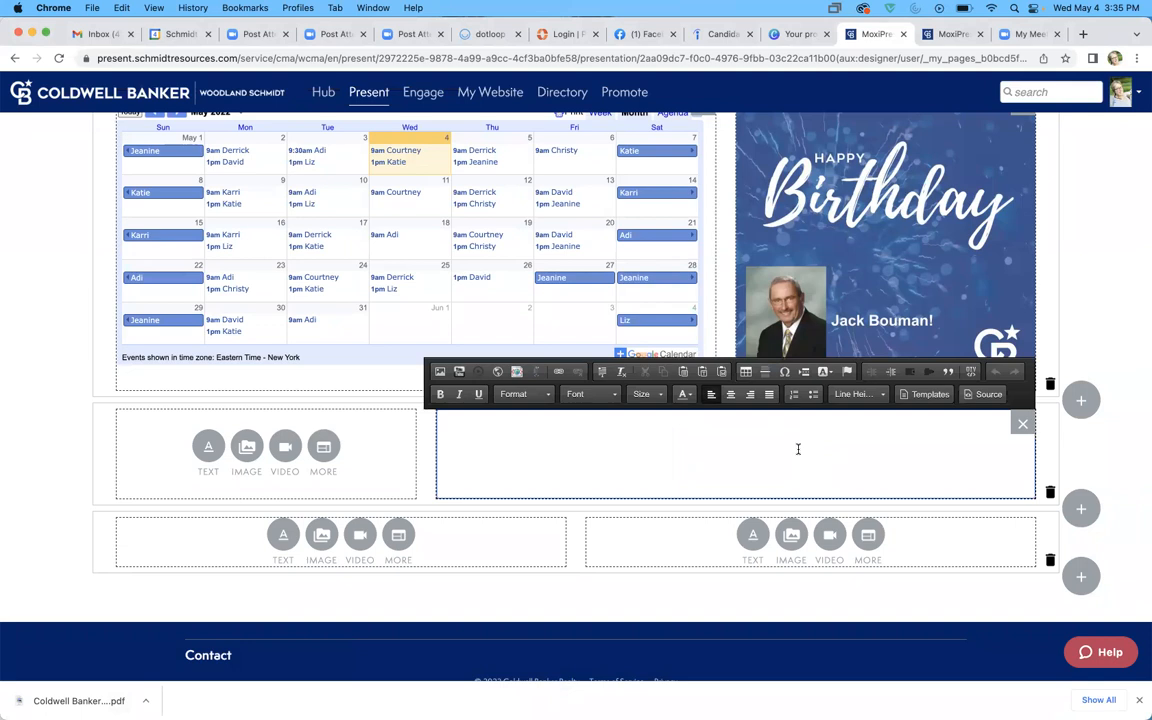
pyautogui.click(498, 372)
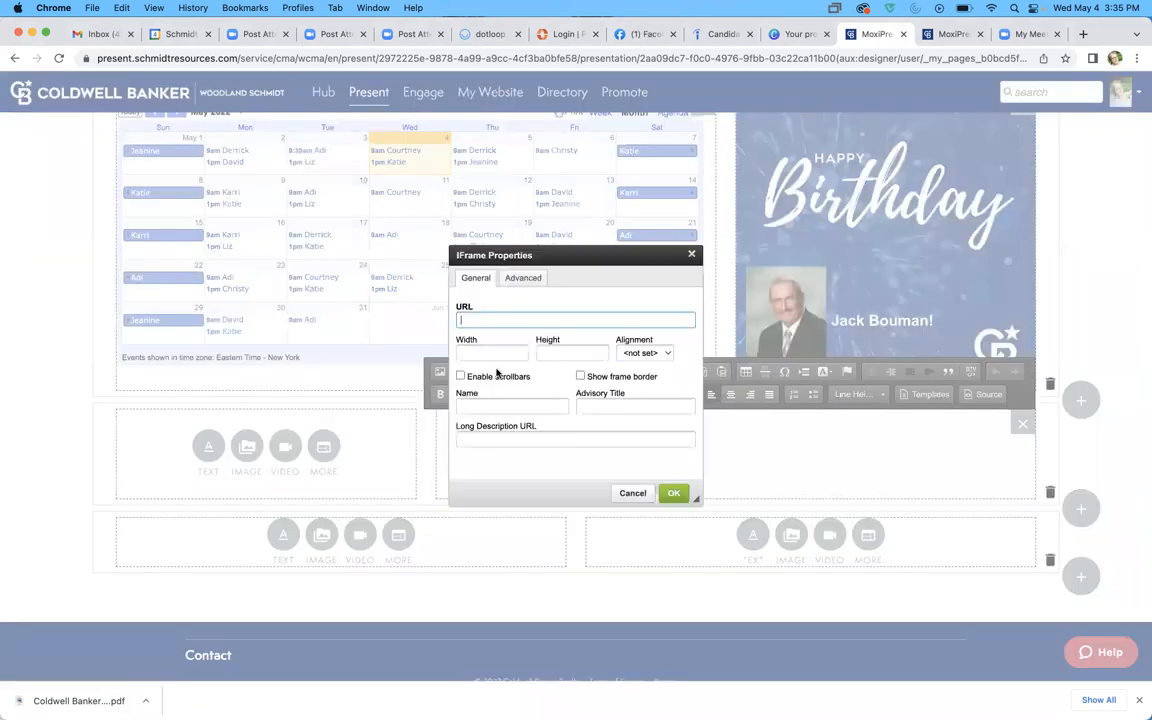
pyautogui.rightClick(480, 318)
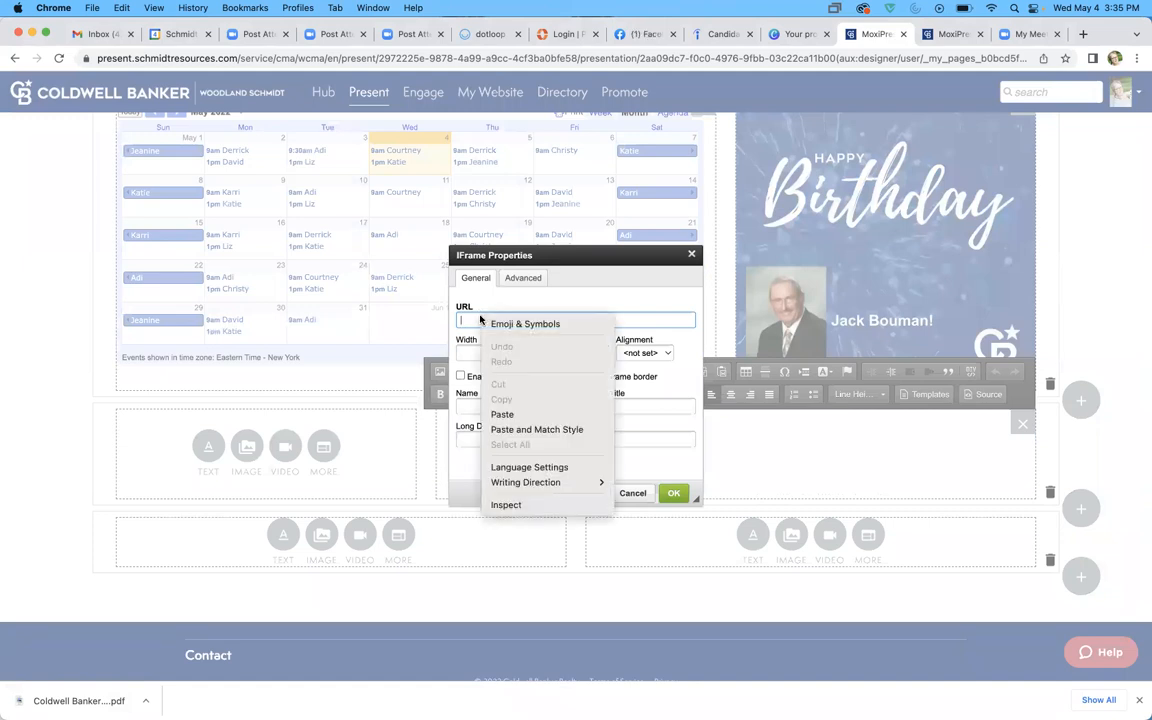
pyautogui.click(513, 416)
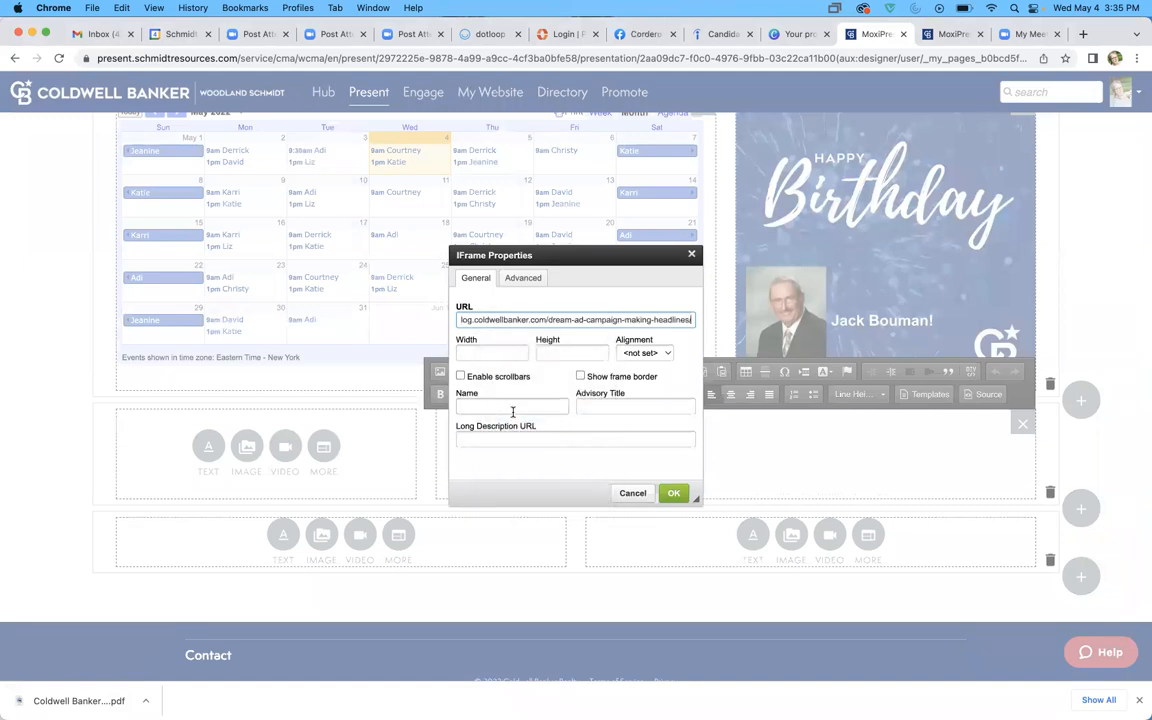
pyautogui.click(494, 354)
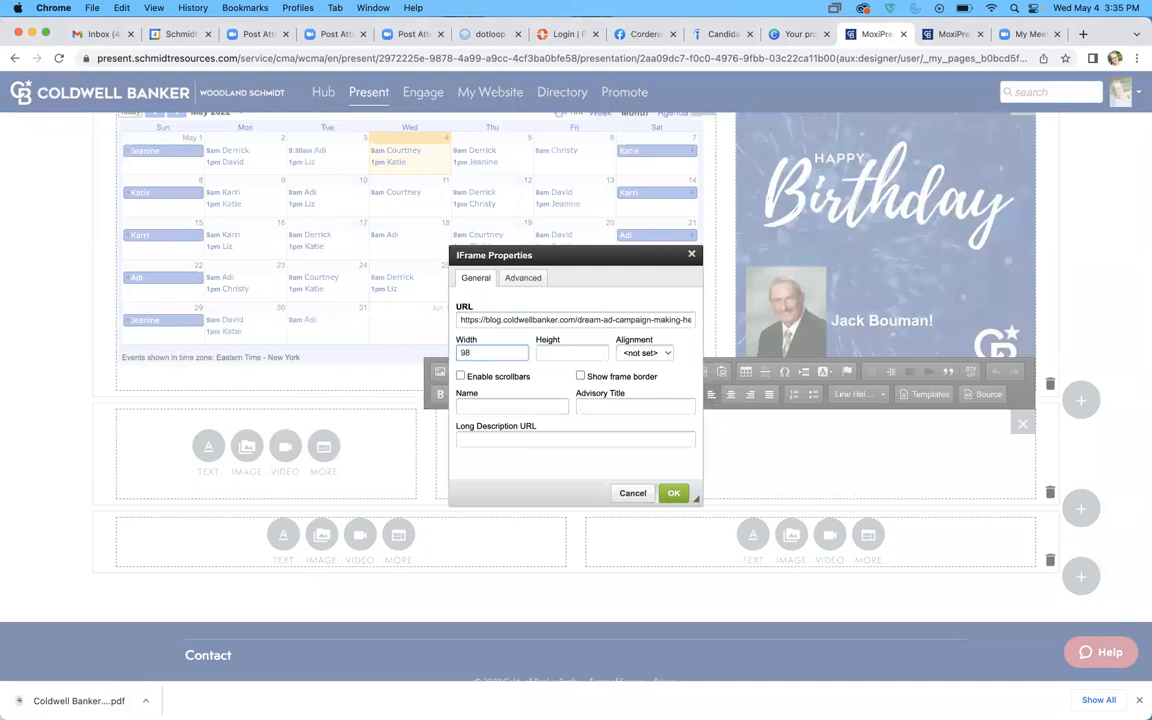
pyautogui.click(579, 355)
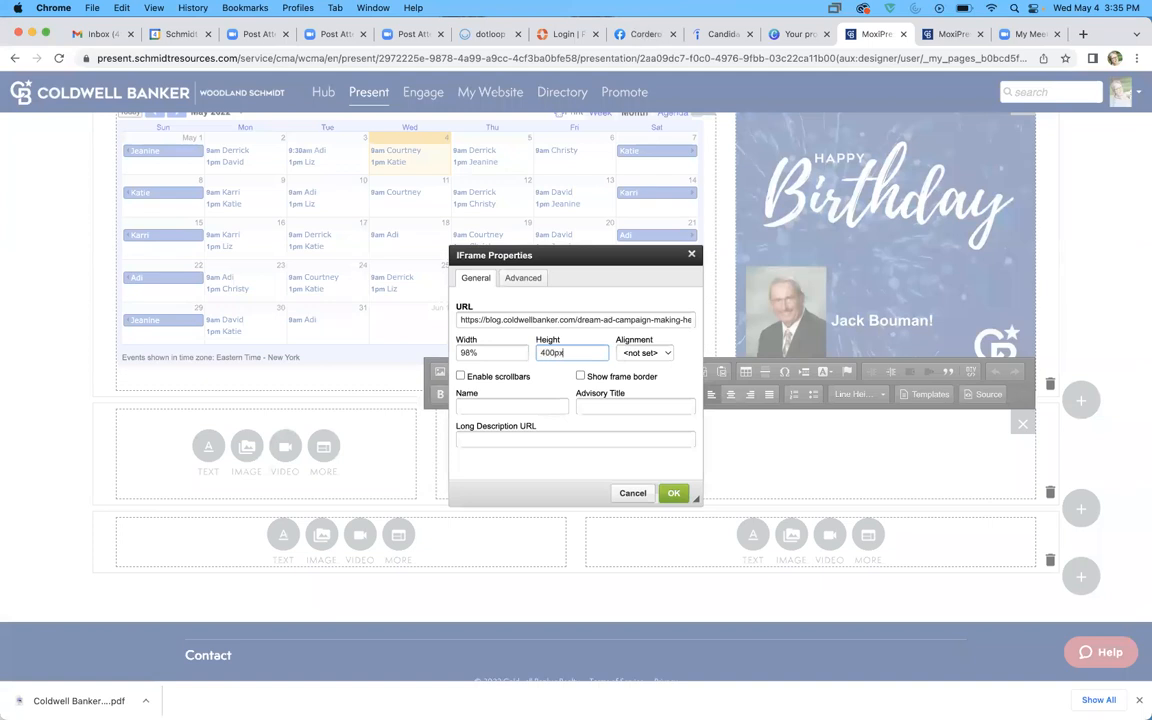
pyautogui.click(664, 353)
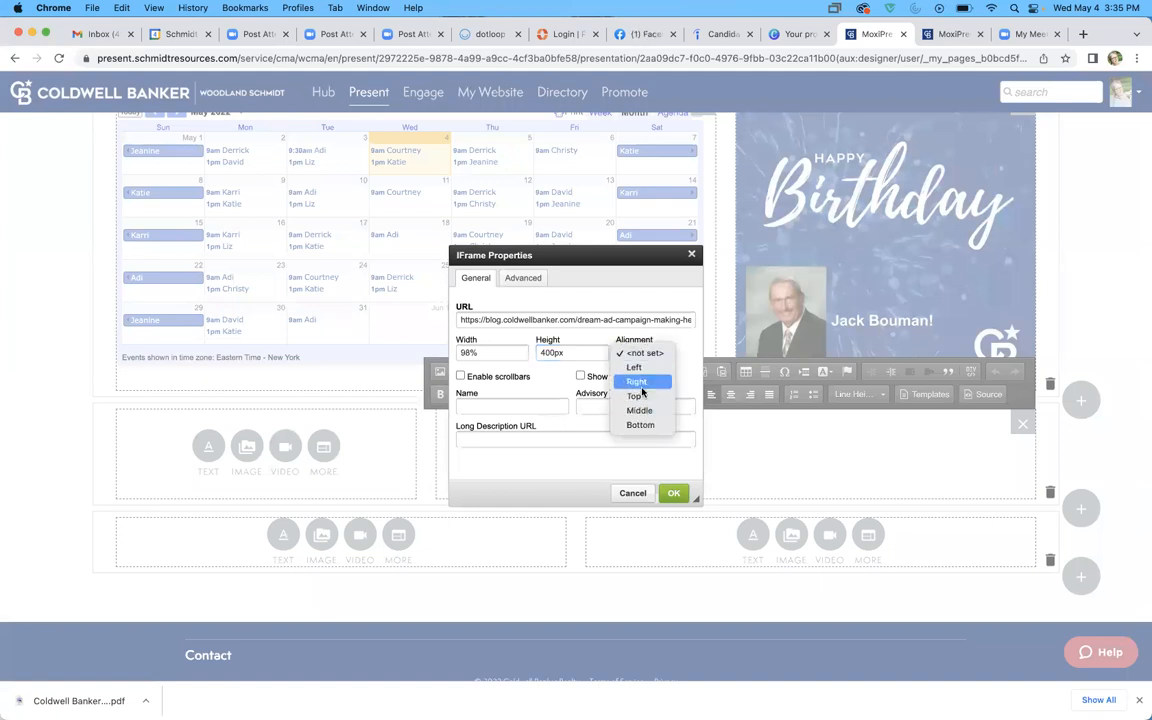
pyautogui.click(643, 412)
pyautogui.click(461, 376)
pyautogui.click(676, 493)
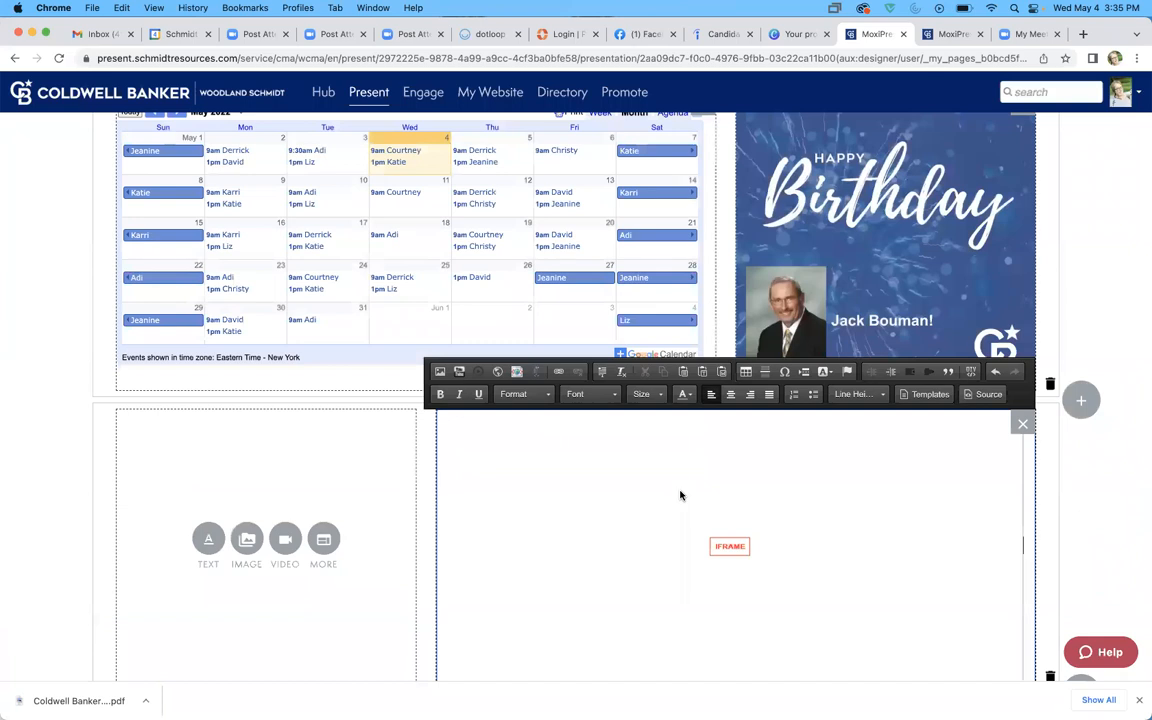
# Save the newsletter page and check how the embedded blog article displays and scrolls in its module
pyautogui.scroll(15, 1090, 195)
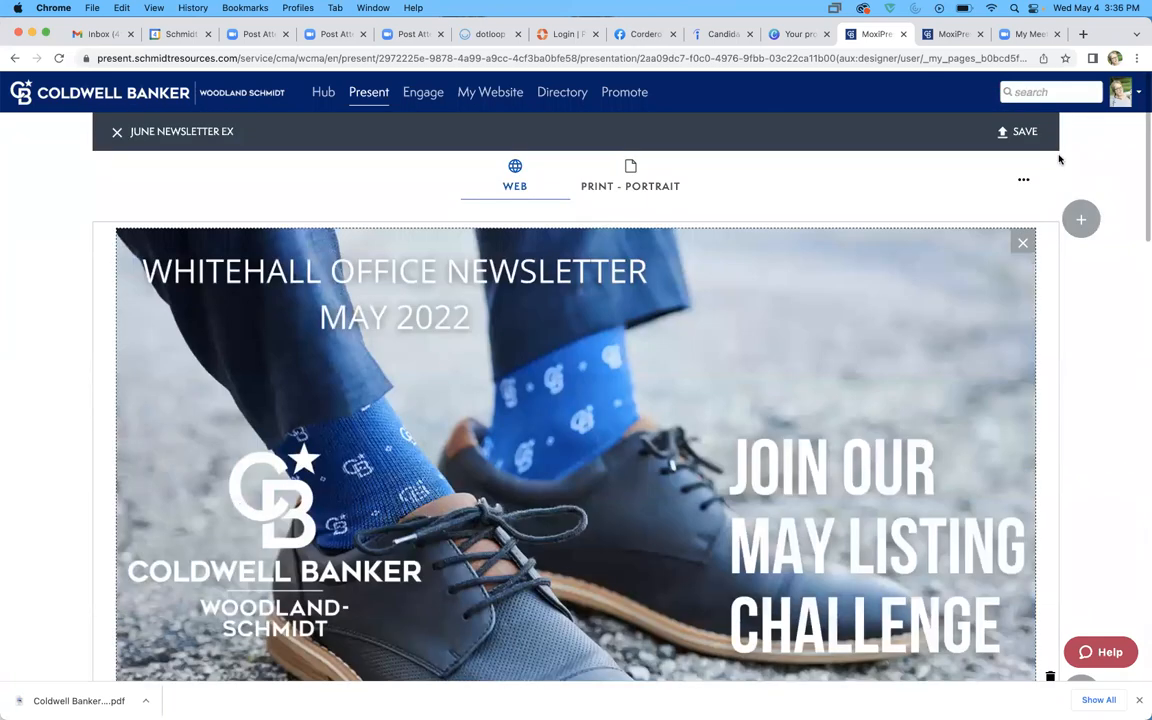
pyautogui.click(1021, 132)
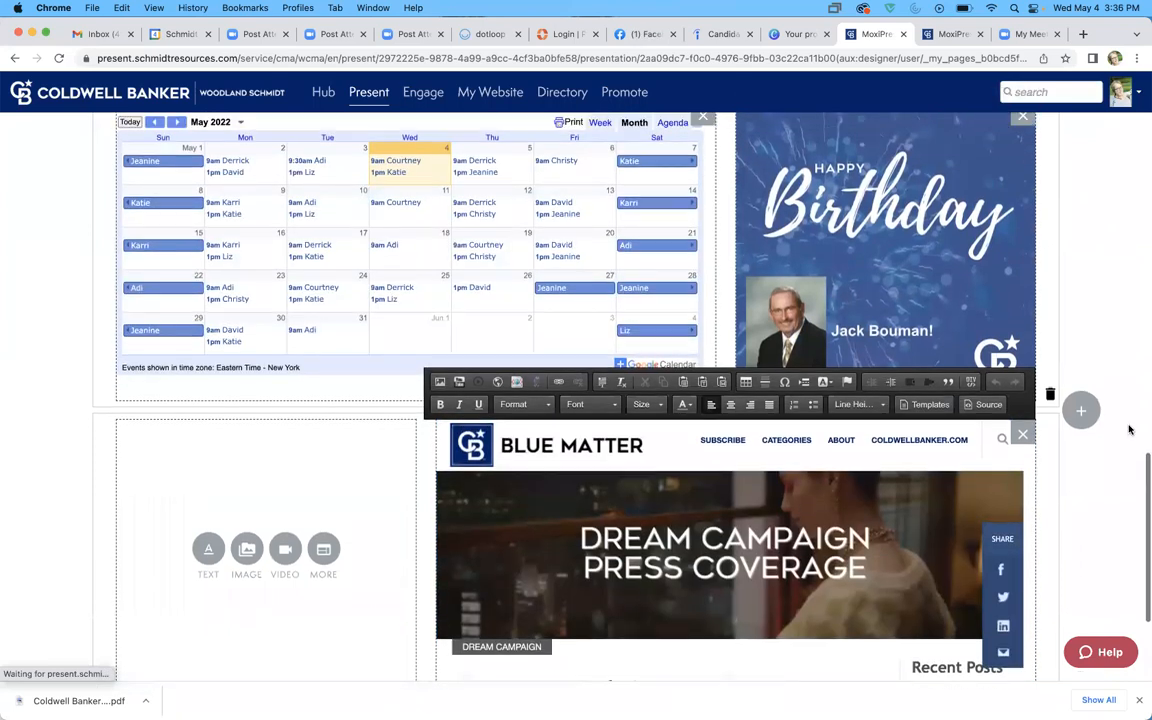
pyautogui.scroll(-3, 1131, 431)
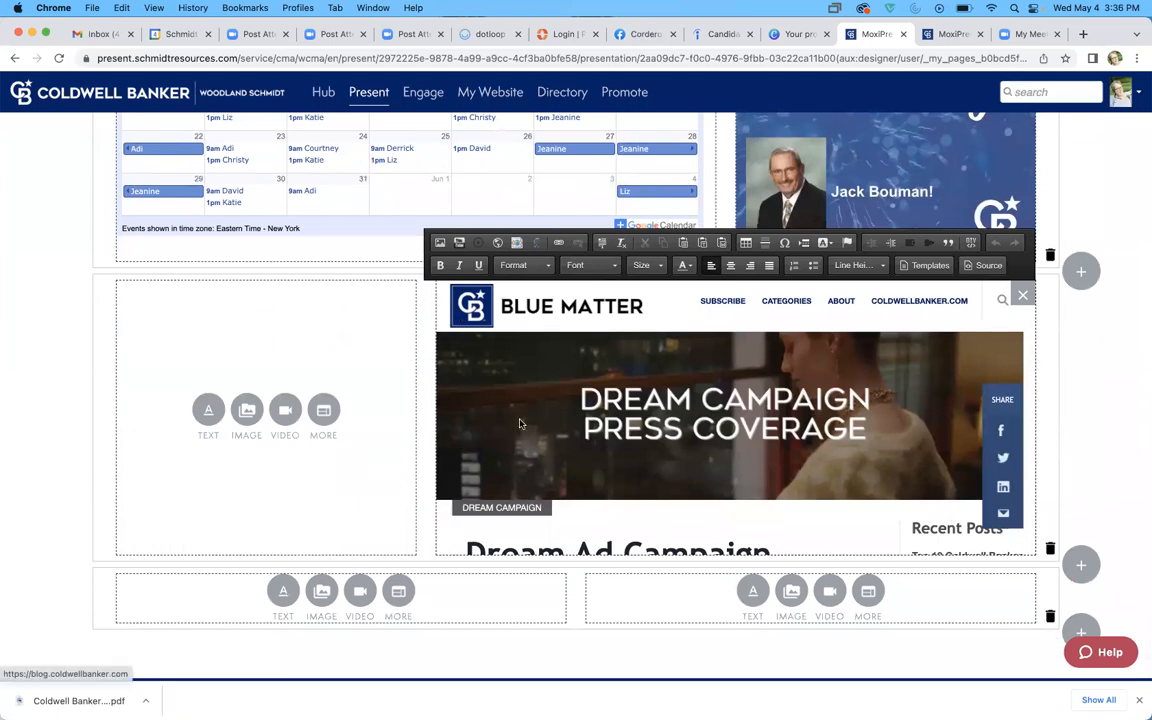
pyautogui.scroll(3, 100, 541)
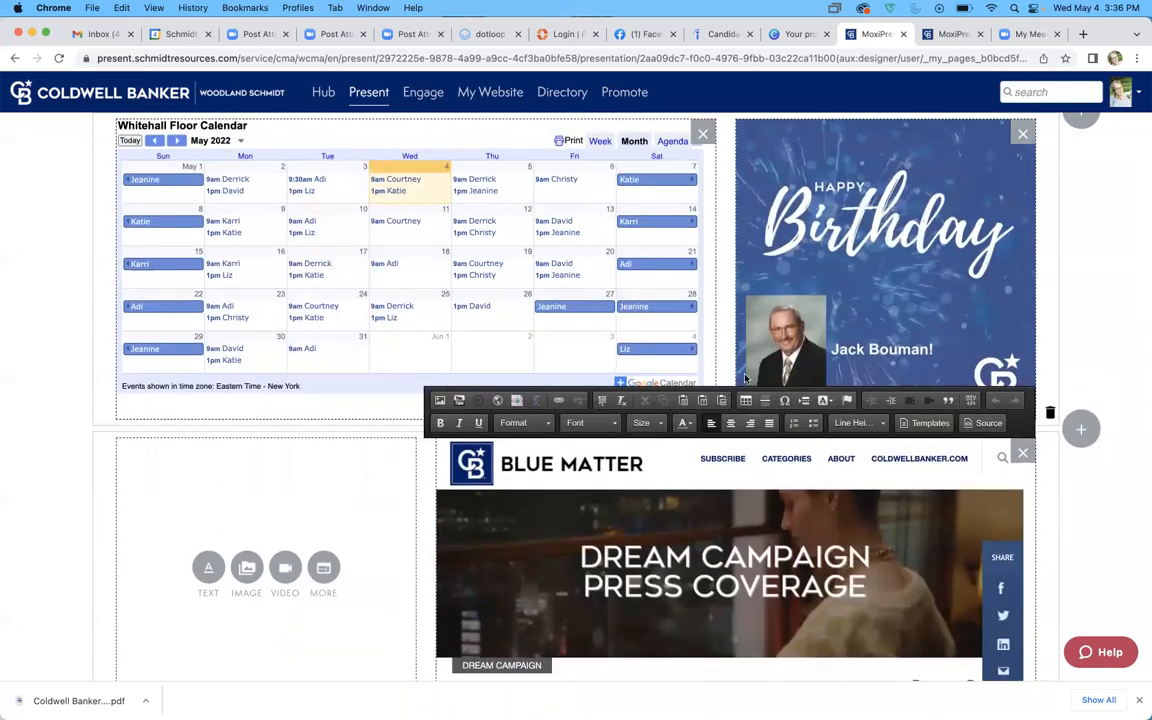
pyautogui.rightClick(1095, 478)
pyautogui.press('Escape')
pyautogui.scroll(-3, 1108, 481)
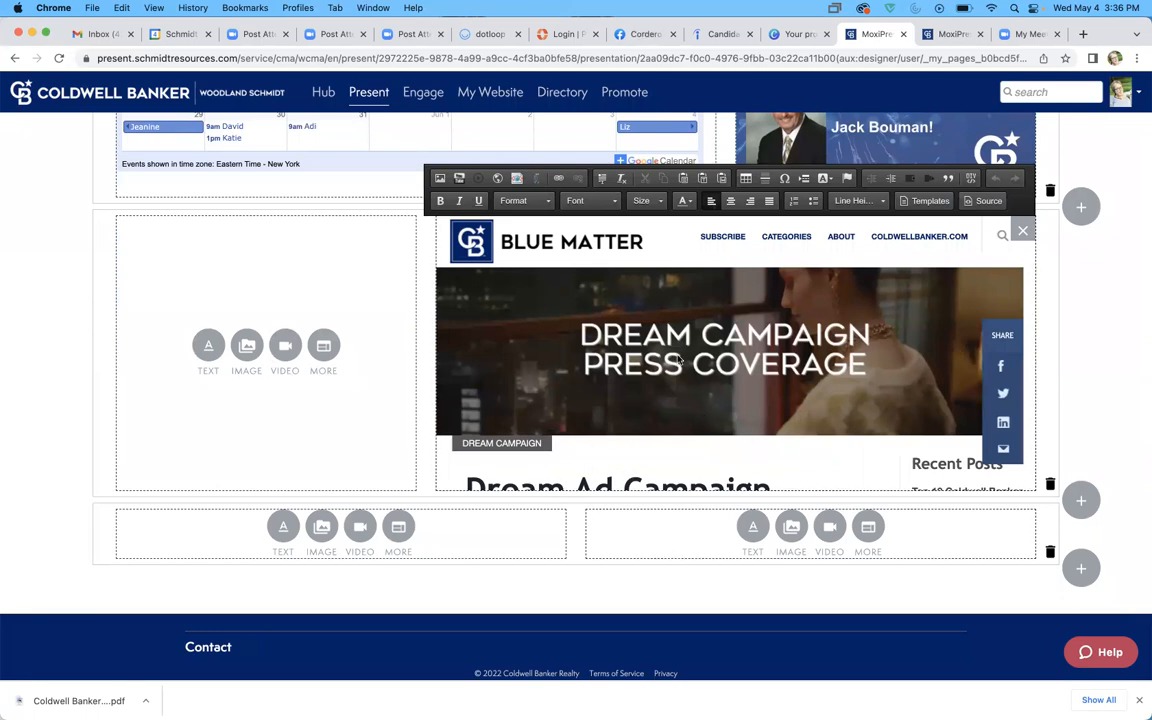
pyautogui.scroll(-5, 868, 430)
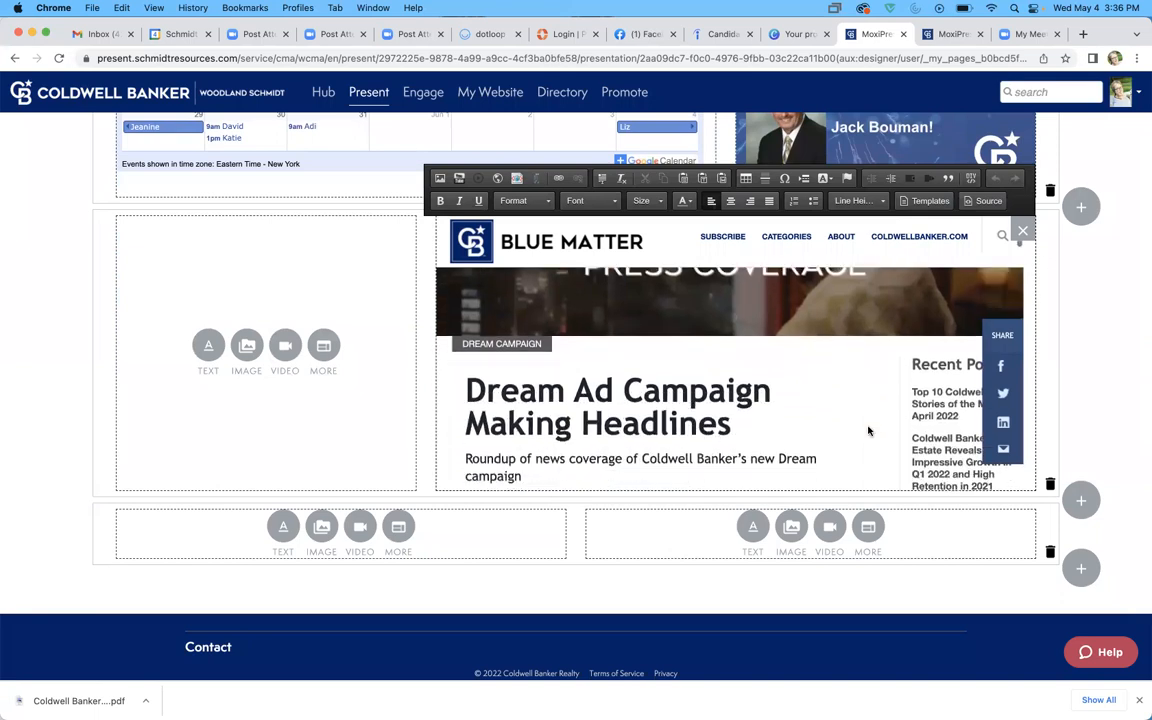
pyautogui.scroll(5, 868, 430)
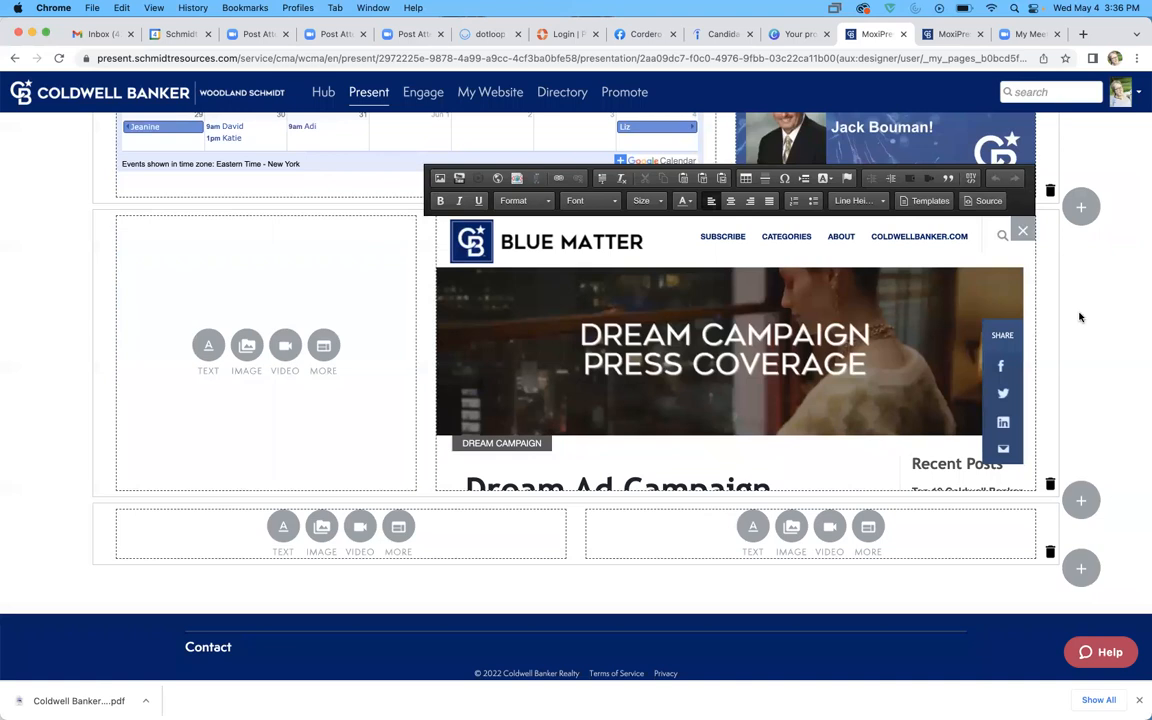
# Remove the embedded blog article from its module and the Happy Birthday image beside the calendar
pyautogui.click(1022, 231)
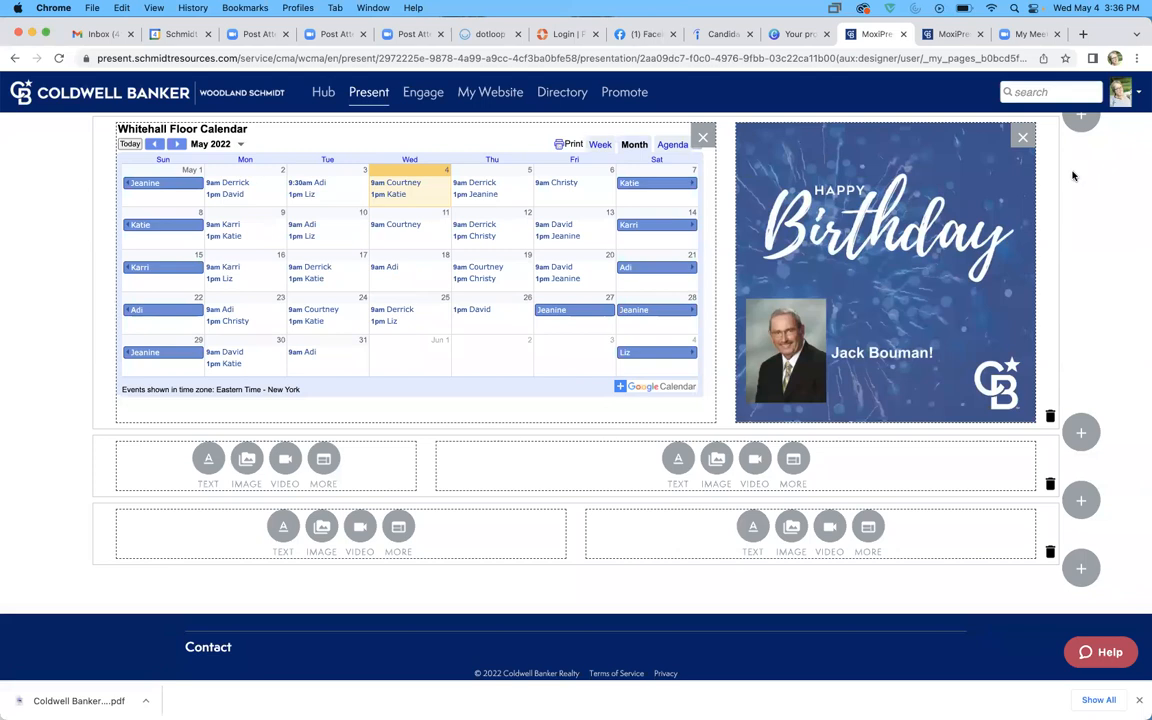
pyautogui.click(1022, 137)
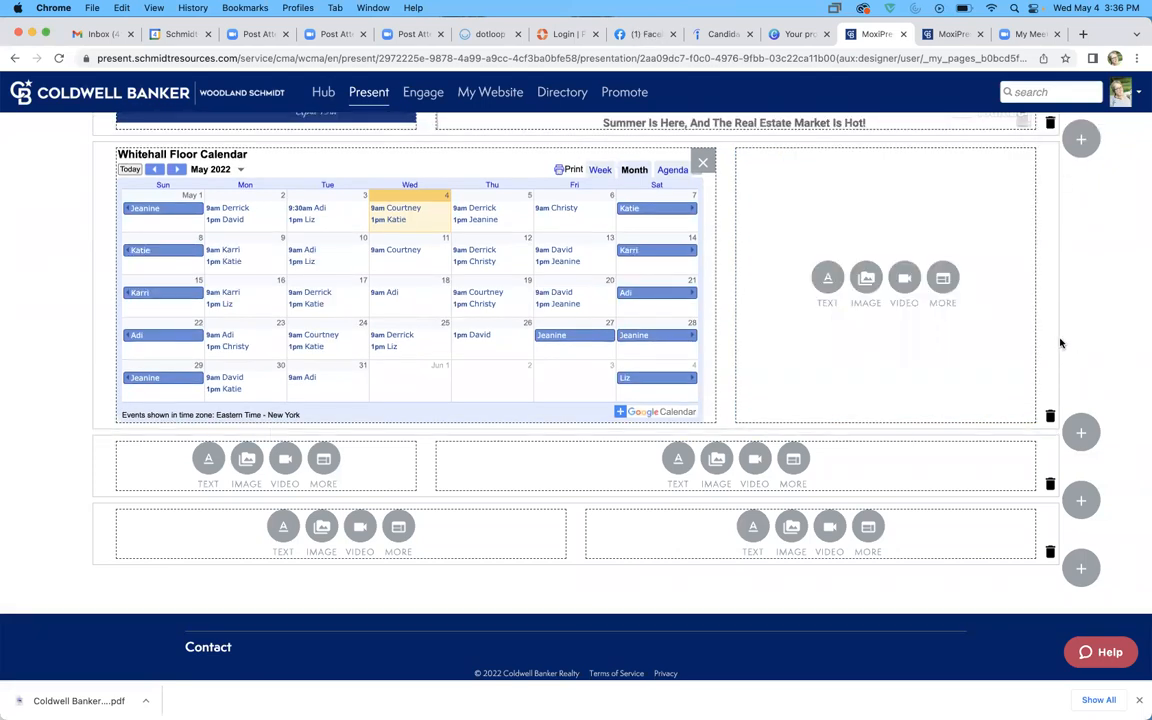
# Embed the copied blog article address as an iframe in the wide module below the calendar, 98% wide, 600px high, Middle alignment, with scrollbars enabled
pyautogui.click(793, 458)
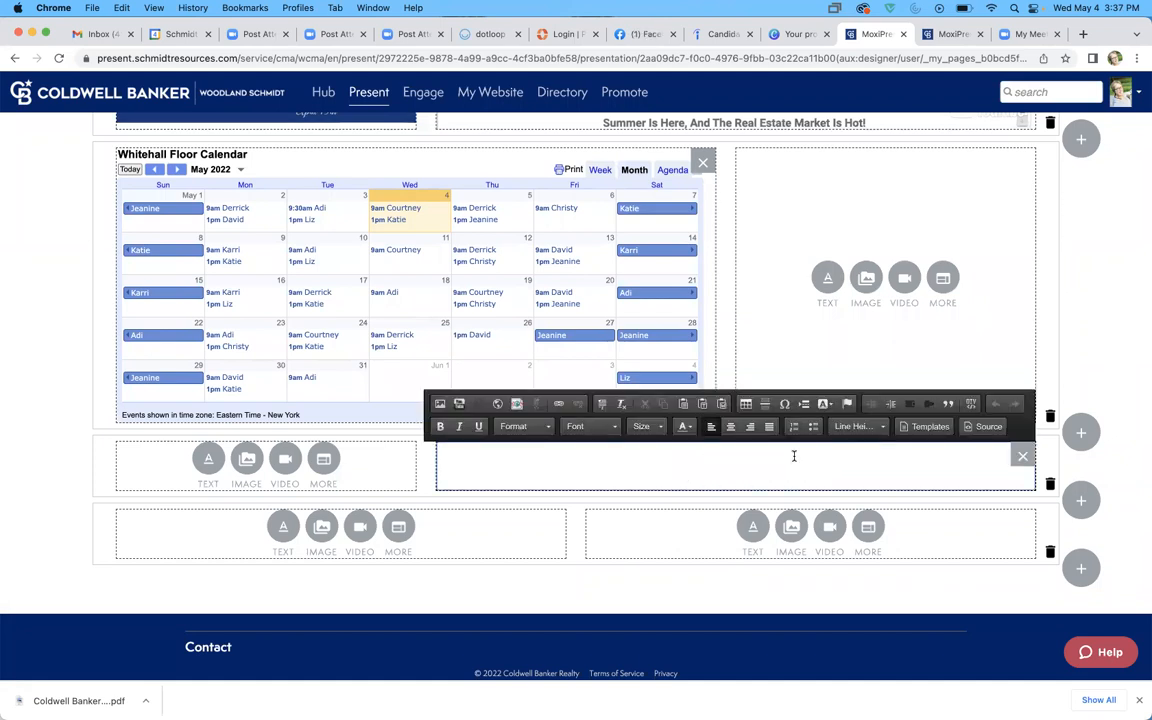
pyautogui.click(499, 402)
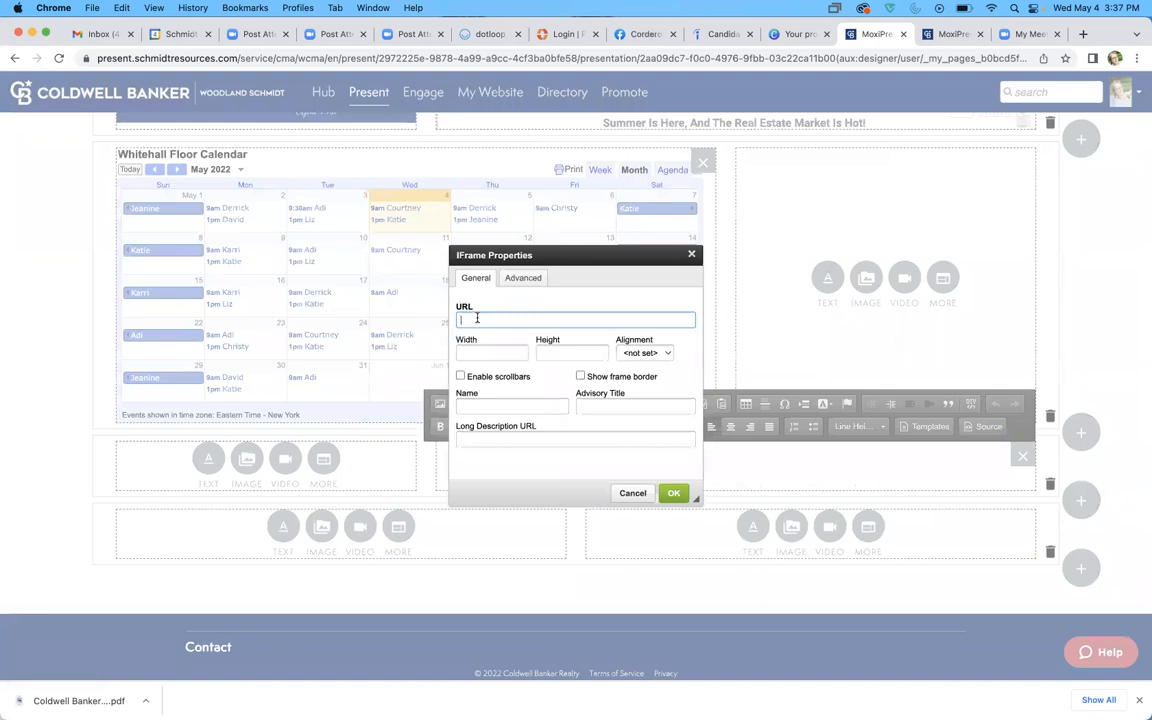
pyautogui.rightClick(477, 318)
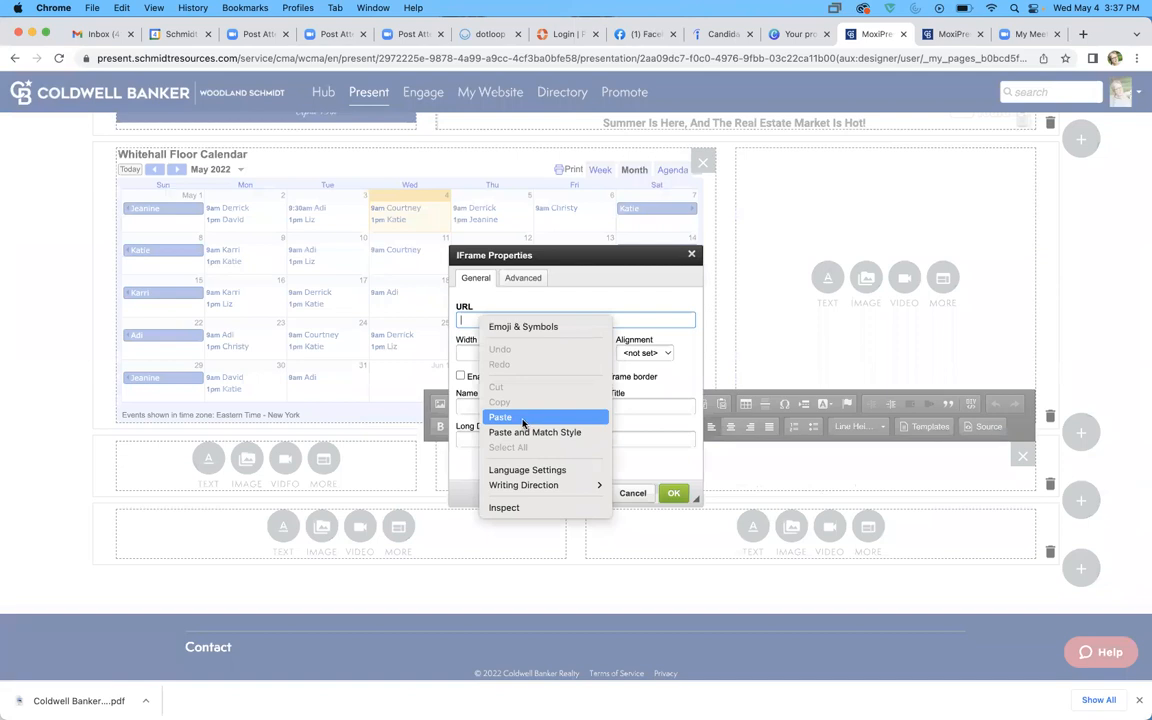
pyautogui.click(522, 418)
pyautogui.click(483, 351)
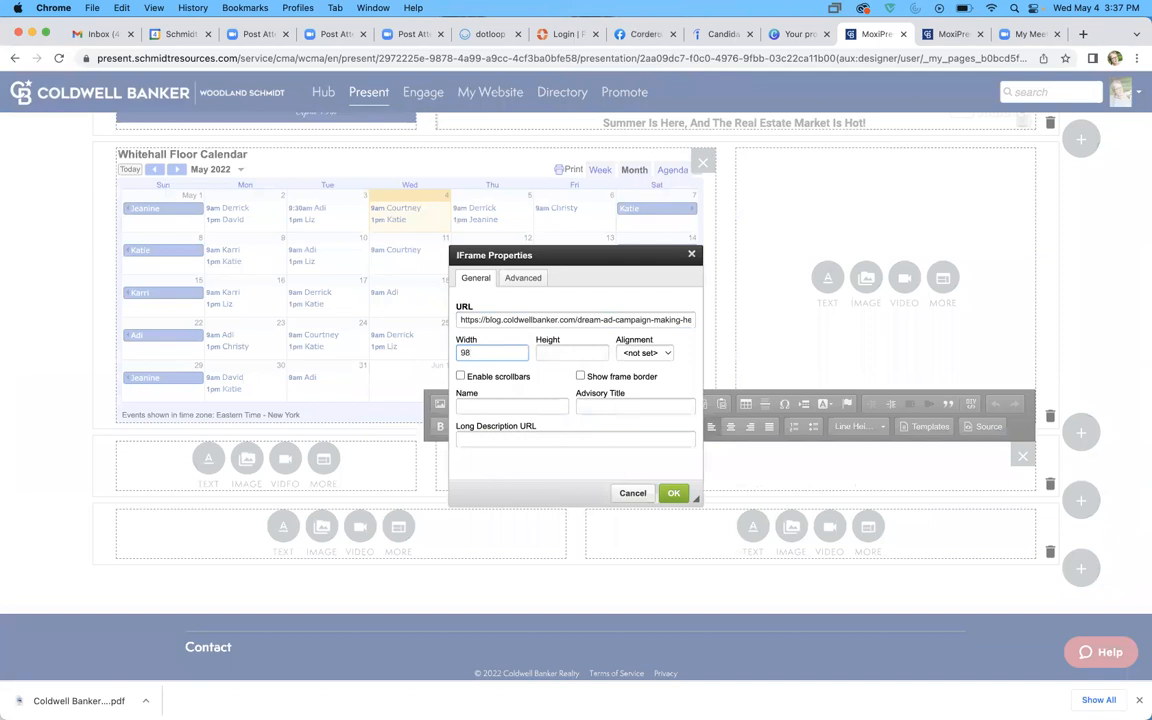
pyautogui.press('Tab')
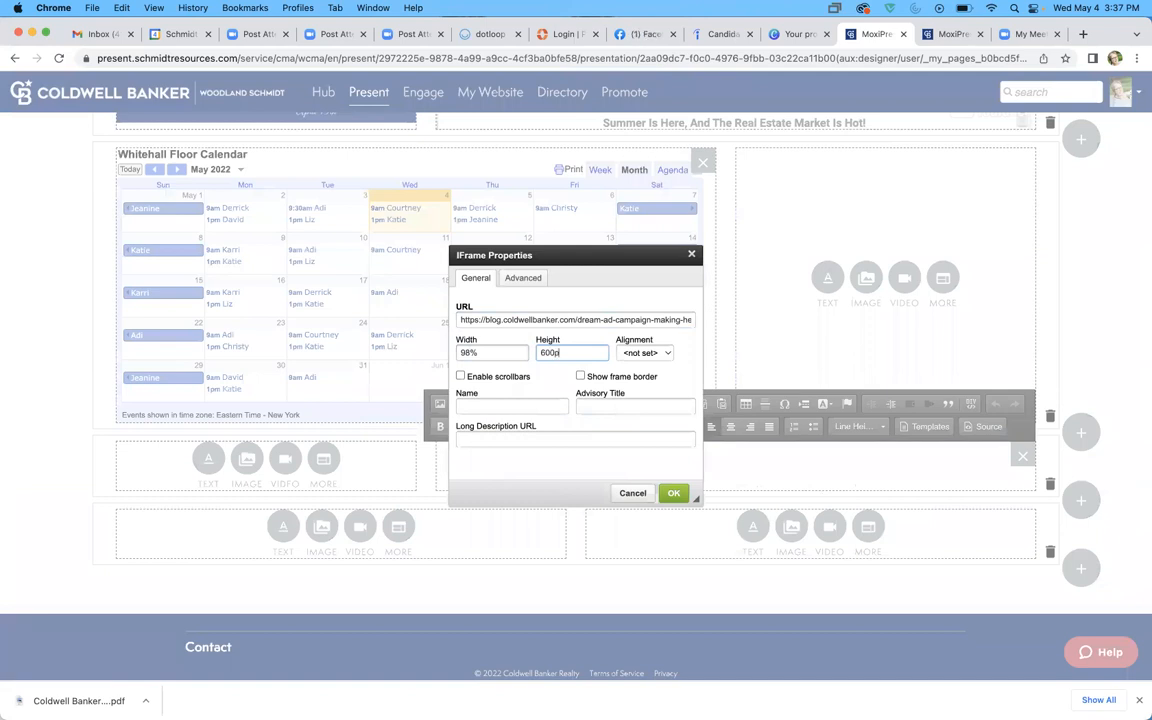
pyautogui.click(662, 353)
pyautogui.click(655, 410)
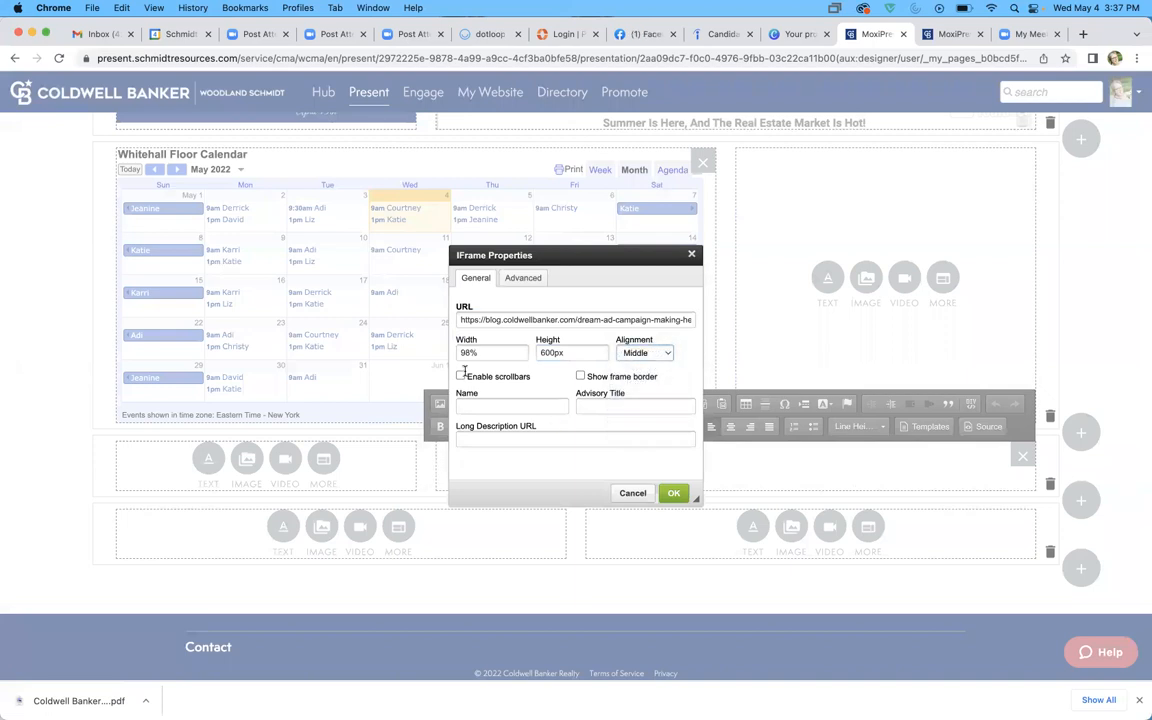
pyautogui.click(461, 377)
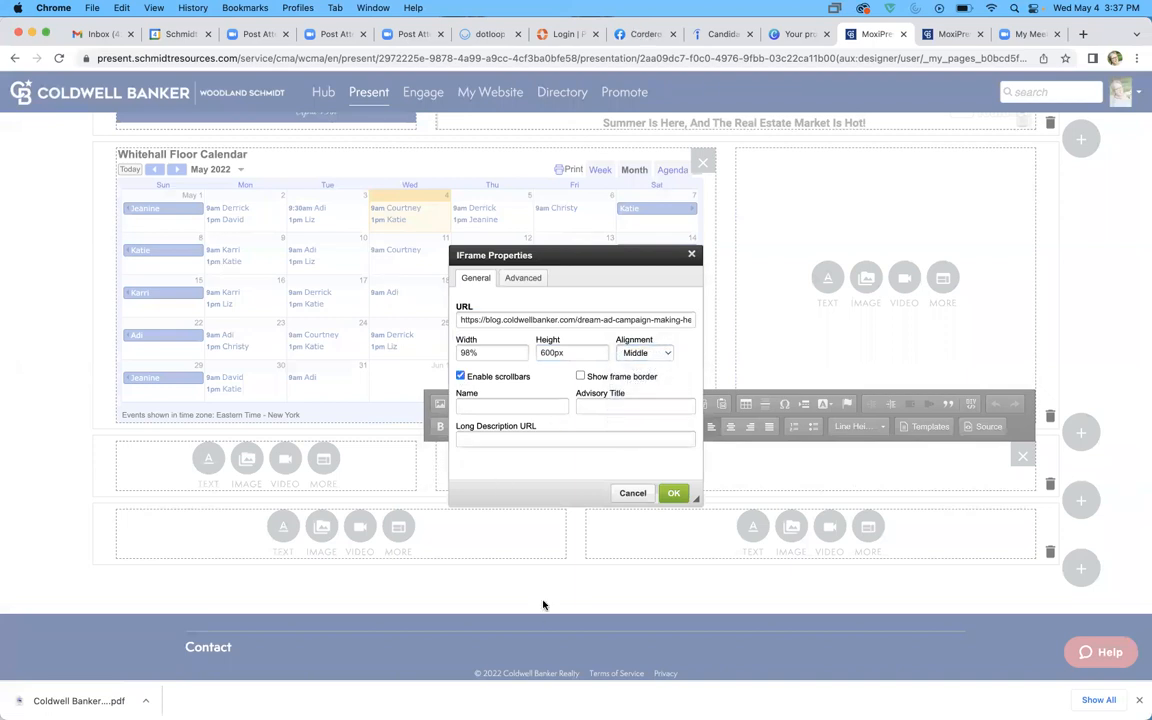
pyautogui.click(674, 493)
# Save the newsletter page and check how the 600px-high blog article displays and scrolls inside its module
pyautogui.scroll(10, 1067, 190)
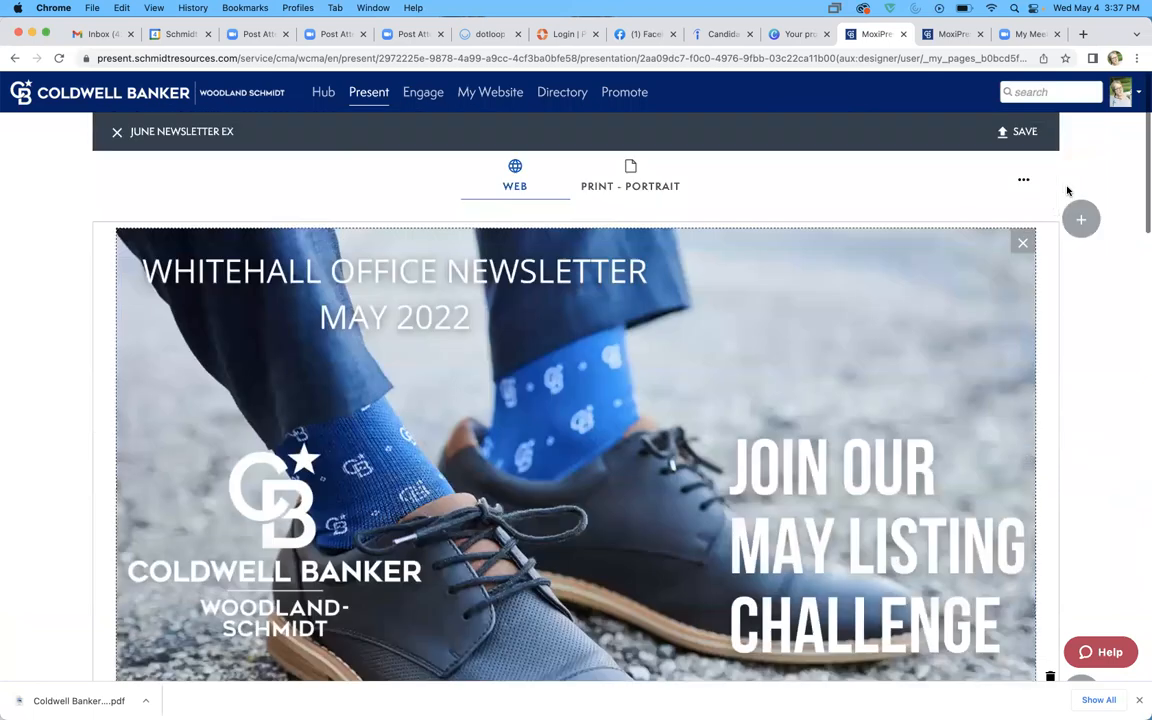
pyautogui.click(1008, 133)
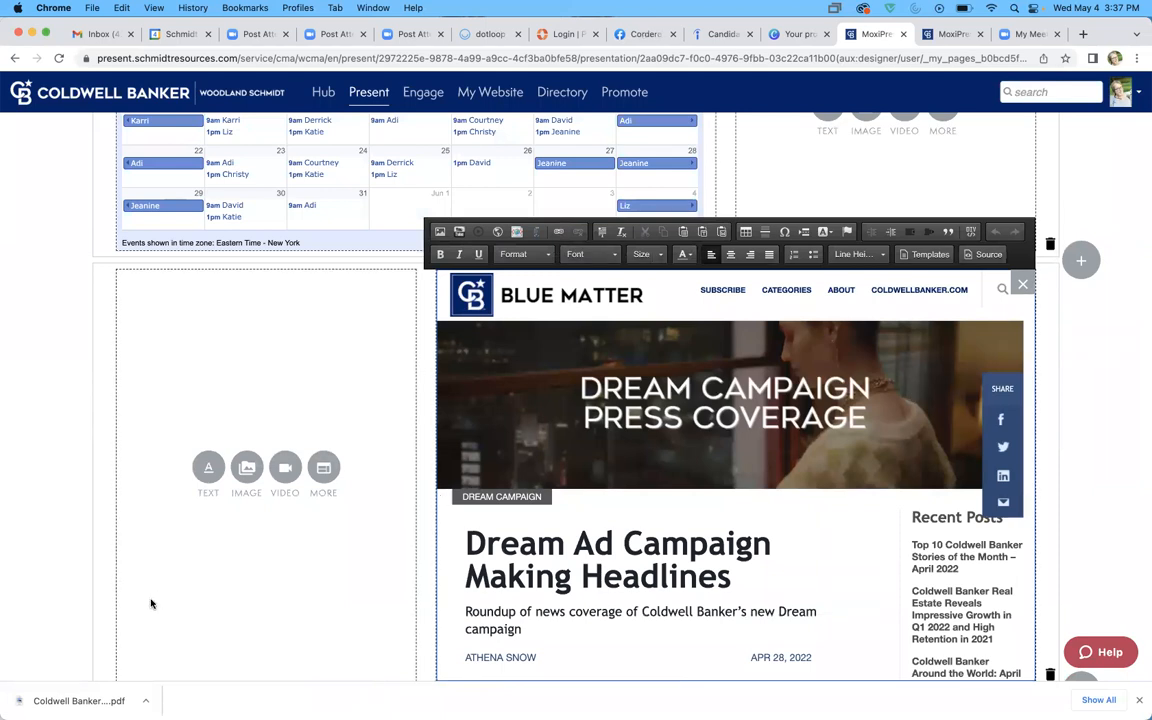
pyautogui.scroll(-2, 33, 506)
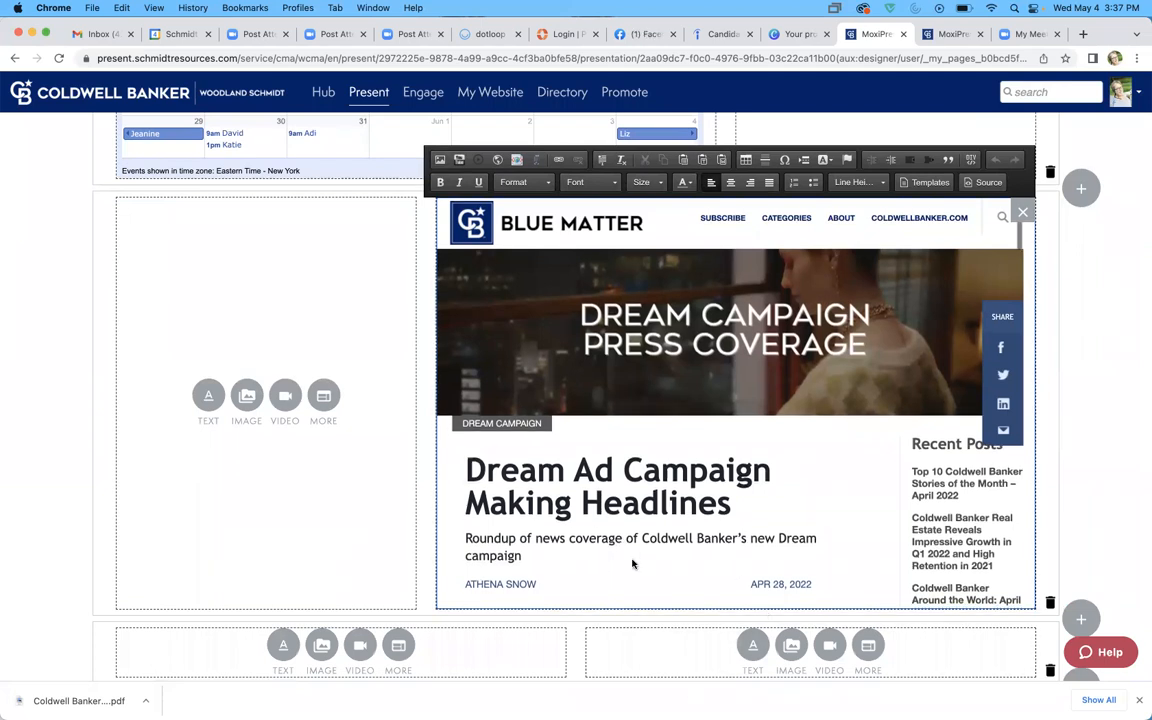
pyautogui.scroll(-2, 630, 555)
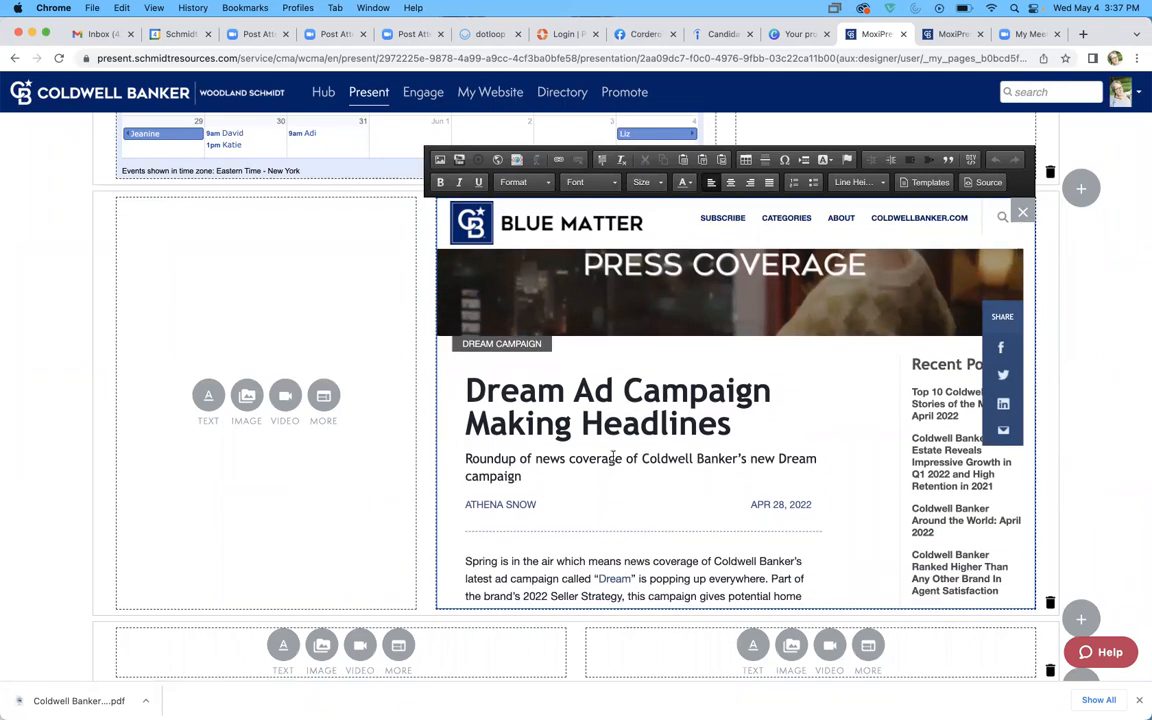
pyautogui.scroll(-6, 616, 513)
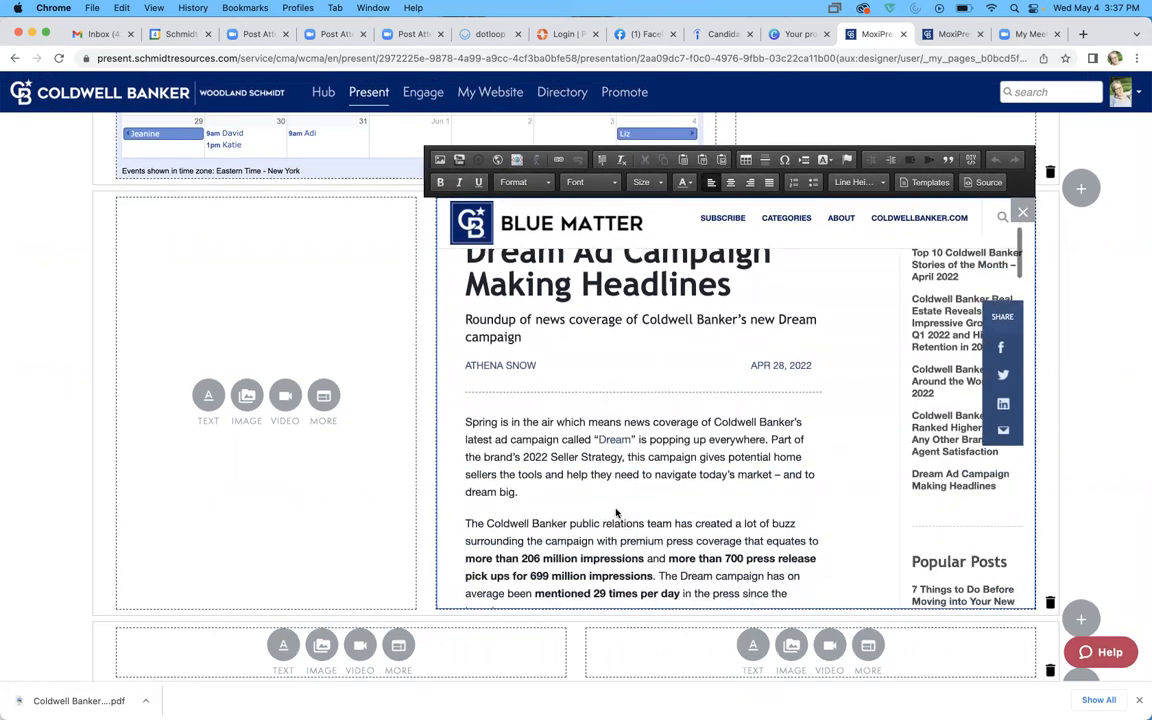
pyautogui.scroll(-5, 616, 513)
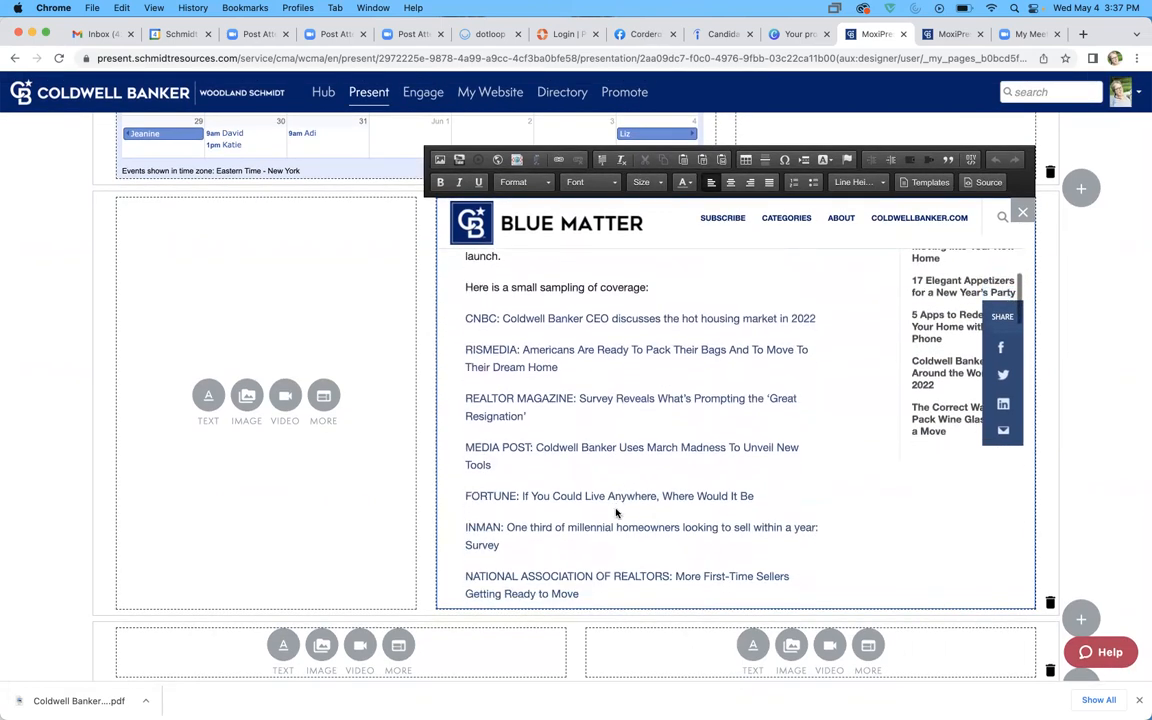
pyautogui.scroll(-12, 646, 358)
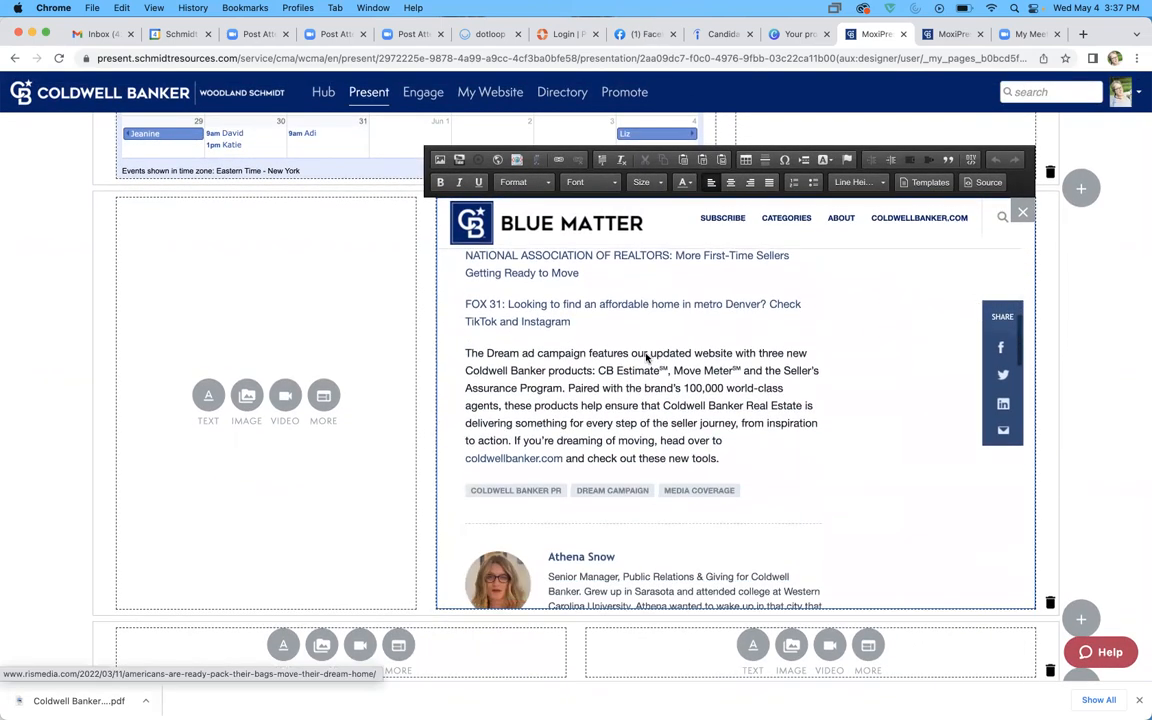
pyautogui.scroll(20, 646, 358)
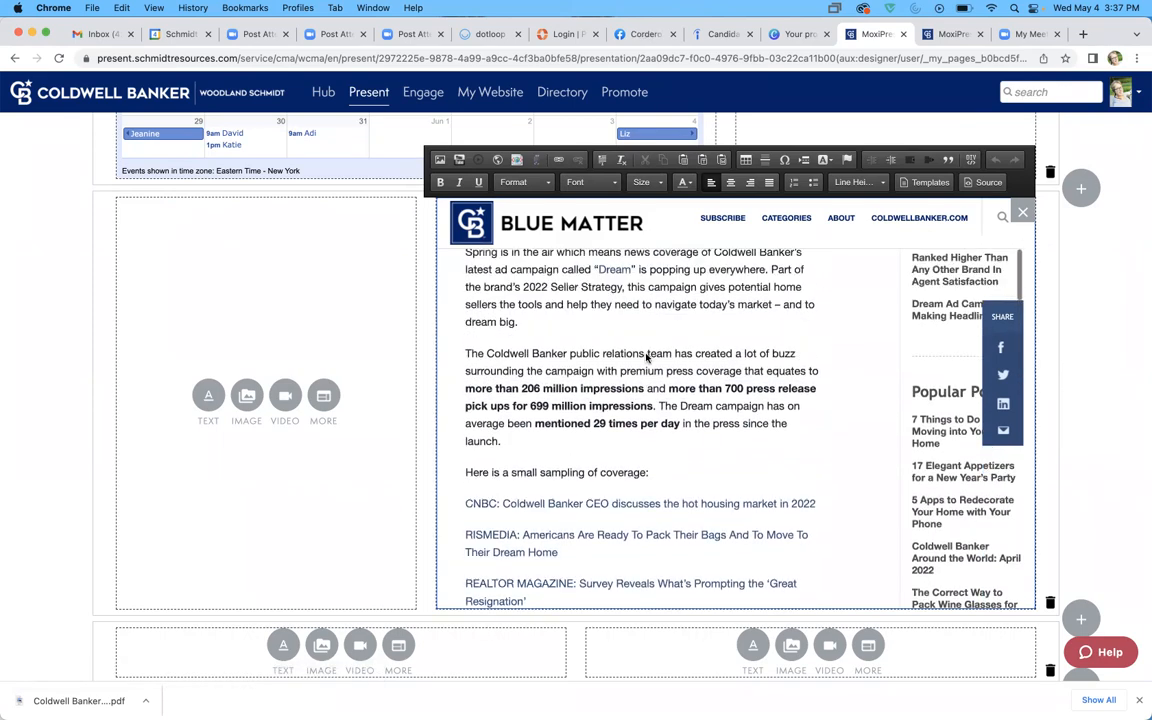
pyautogui.scroll(1, 655, 408)
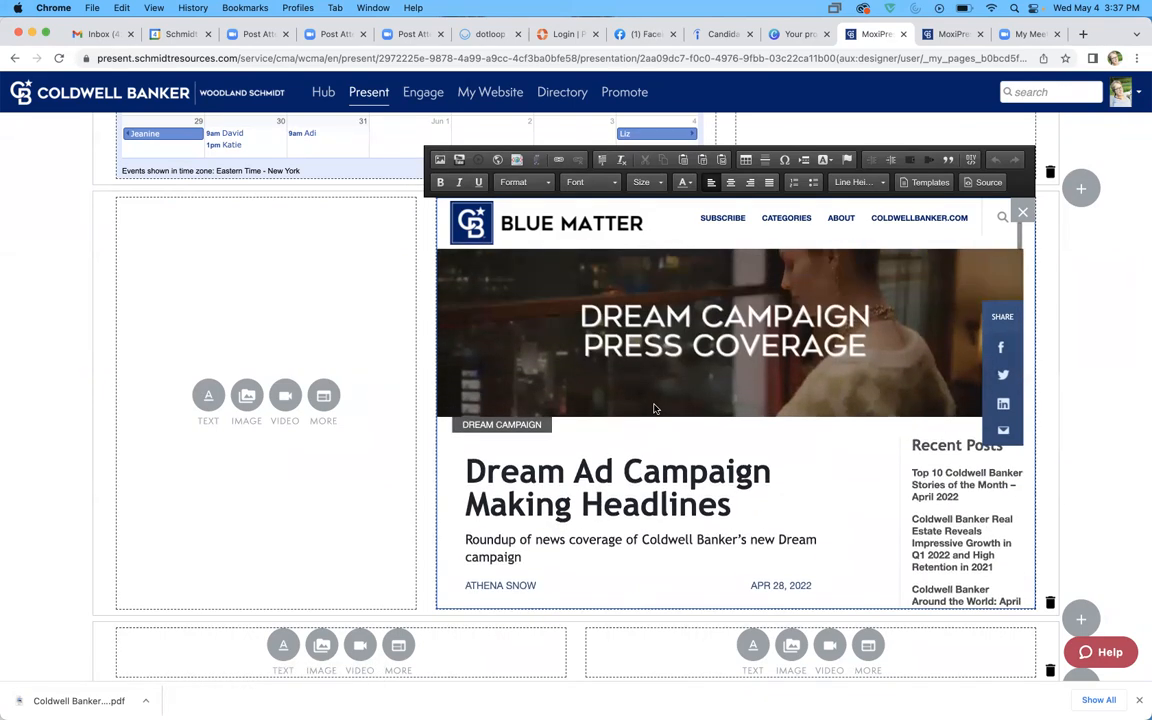
# Add the blue Happy Birthday image from the image library to the empty module beside the floor calendar and save the page
pyautogui.scroll(20, 655, 408)
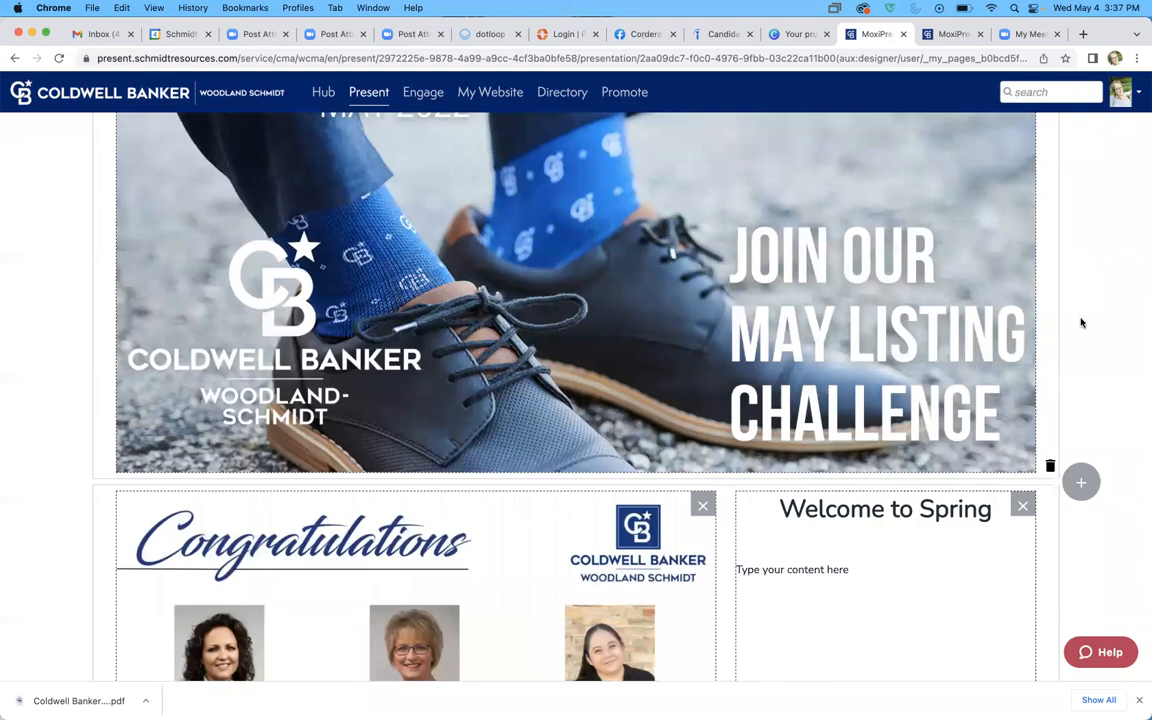
pyautogui.scroll(-20, 1080, 322)
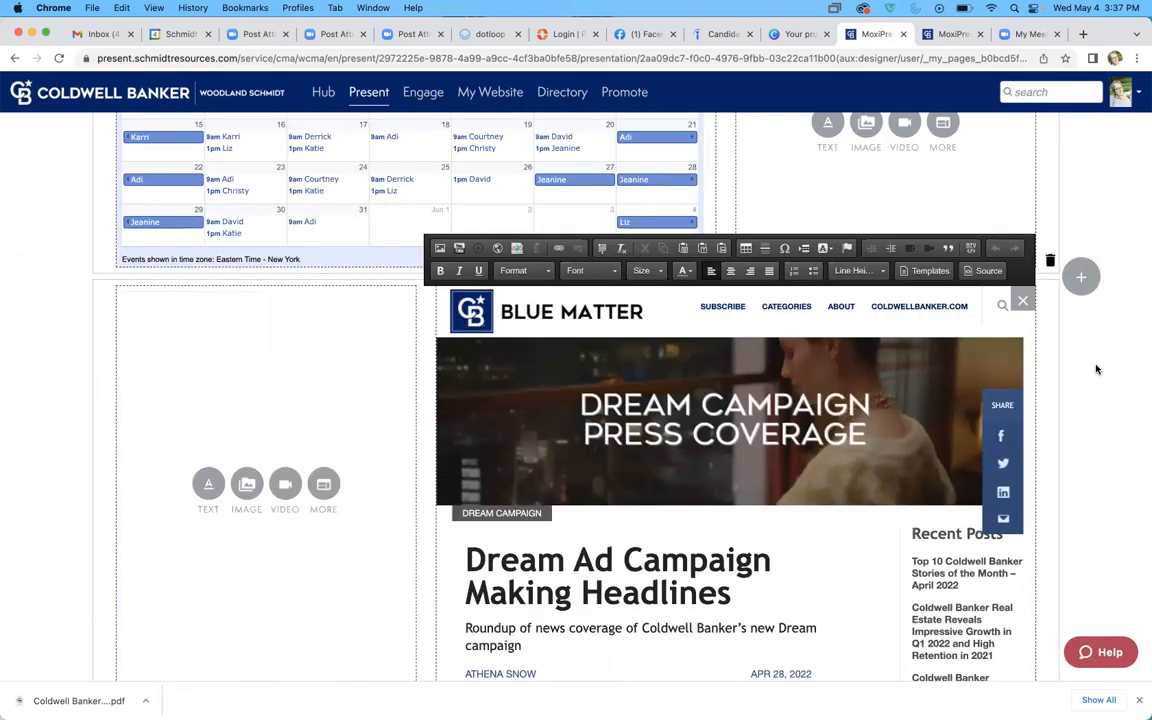
pyautogui.scroll(3, 815, 278)
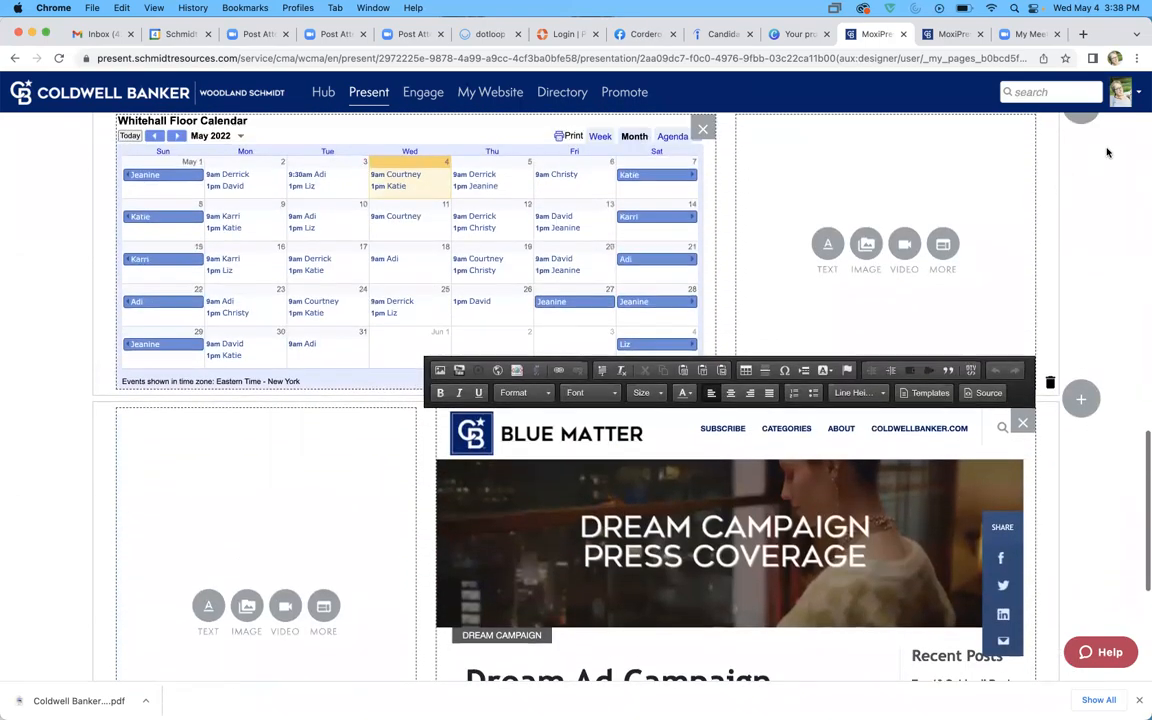
pyautogui.click(866, 247)
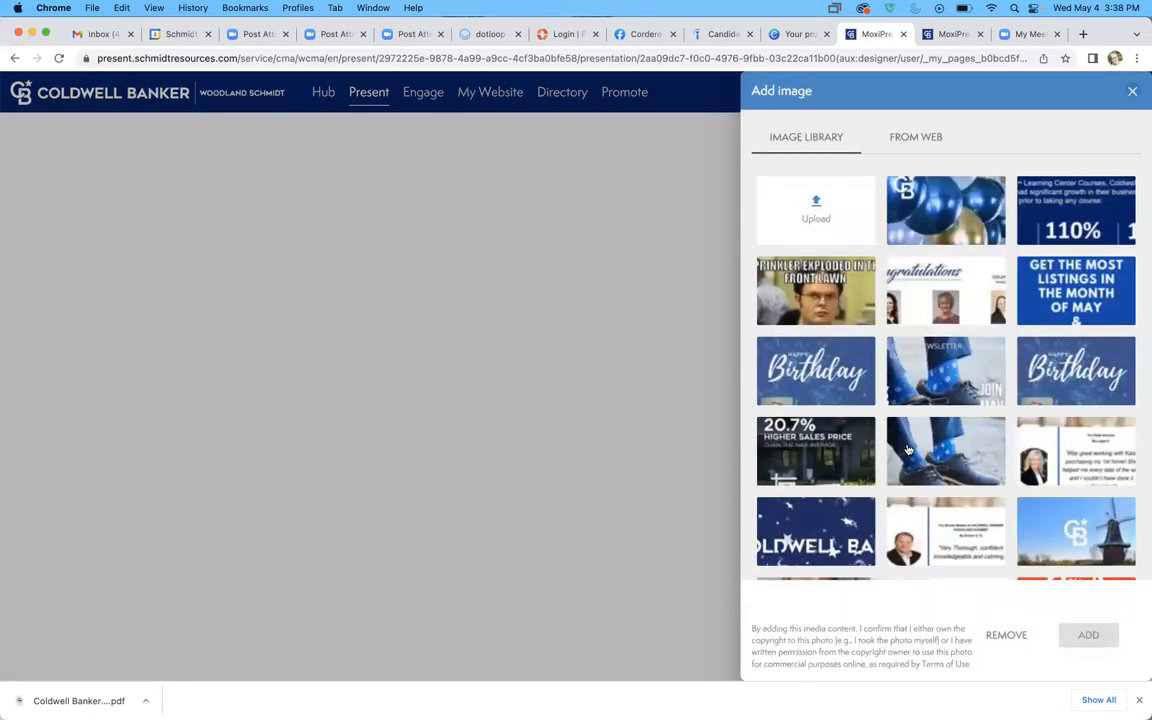
pyautogui.click(1078, 640)
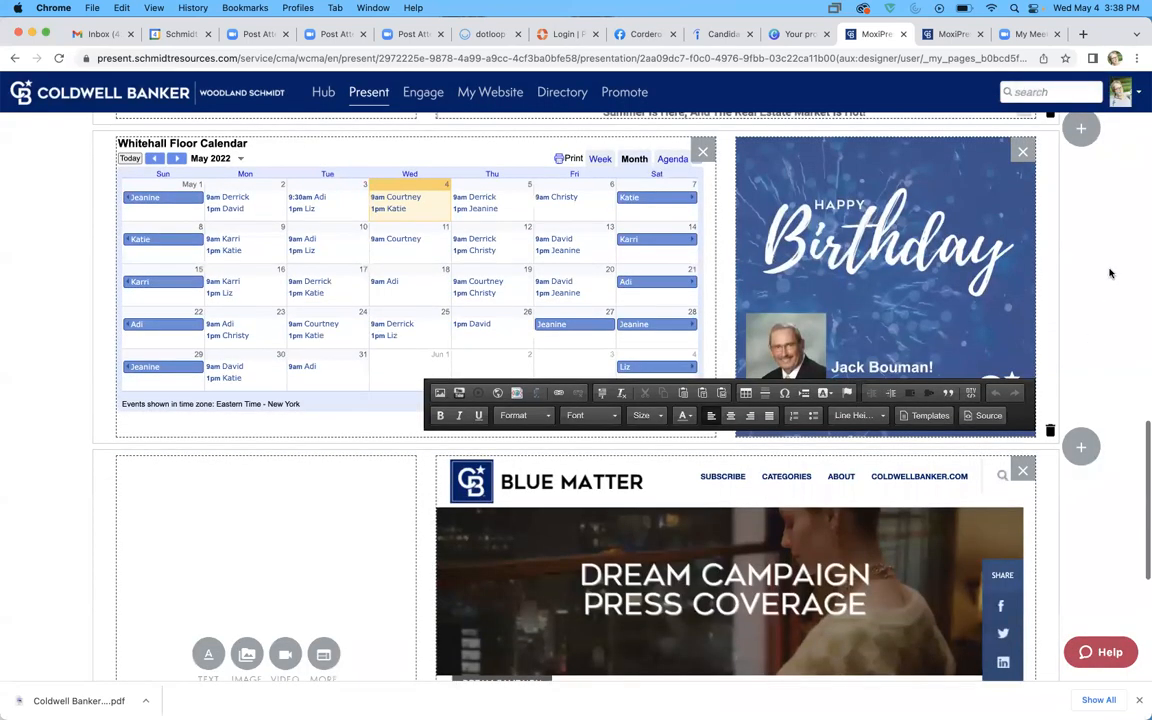
pyautogui.scroll(10, 1109, 273)
pyautogui.click(1005, 131)
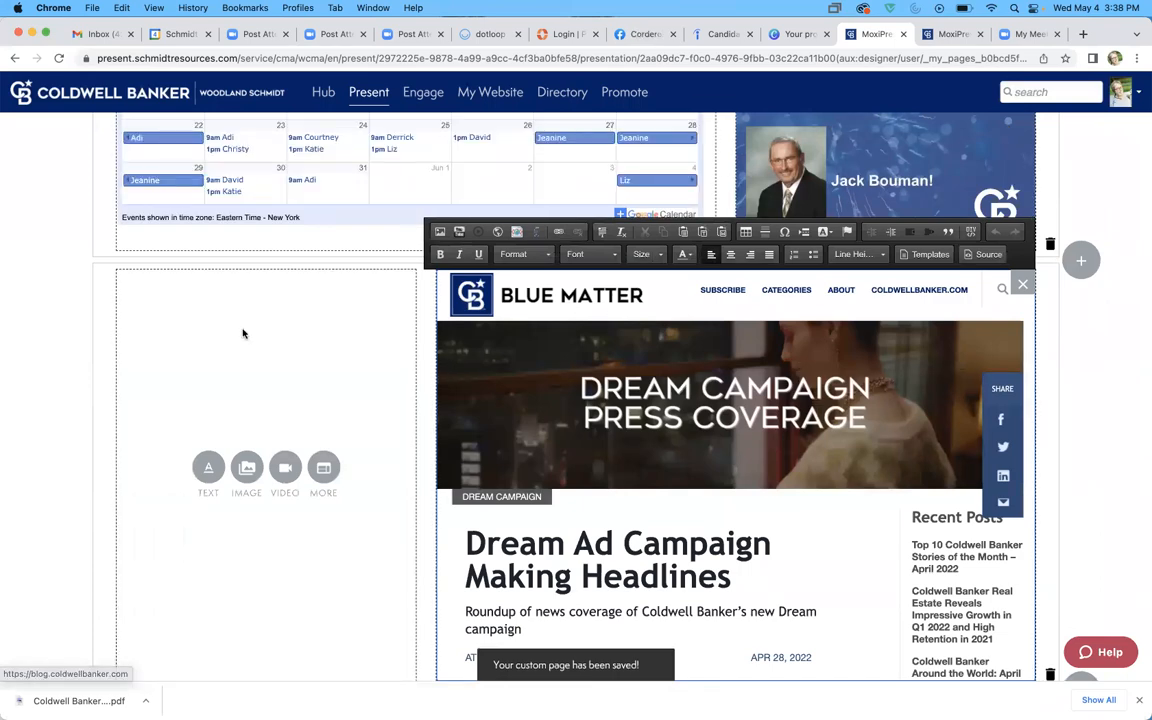
# Close the page editor, look over the finished newsletter in the presentation and open its Web version for viewing
pyautogui.scroll(10, 242, 333)
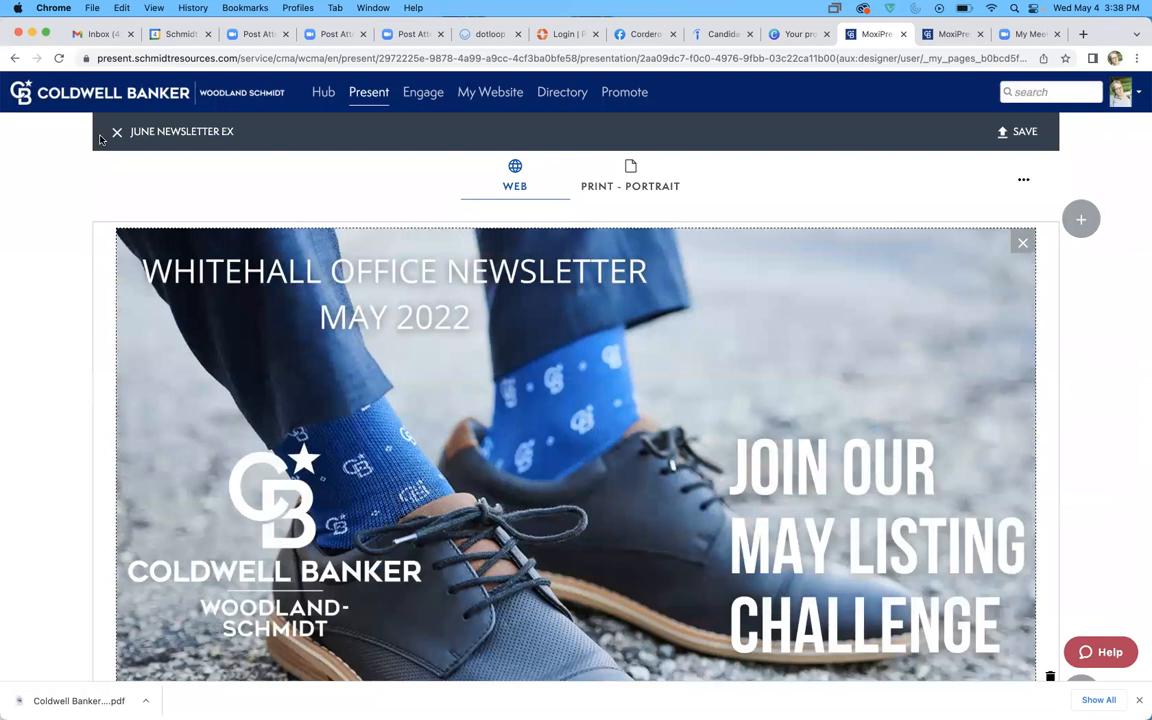
pyautogui.click(116, 132)
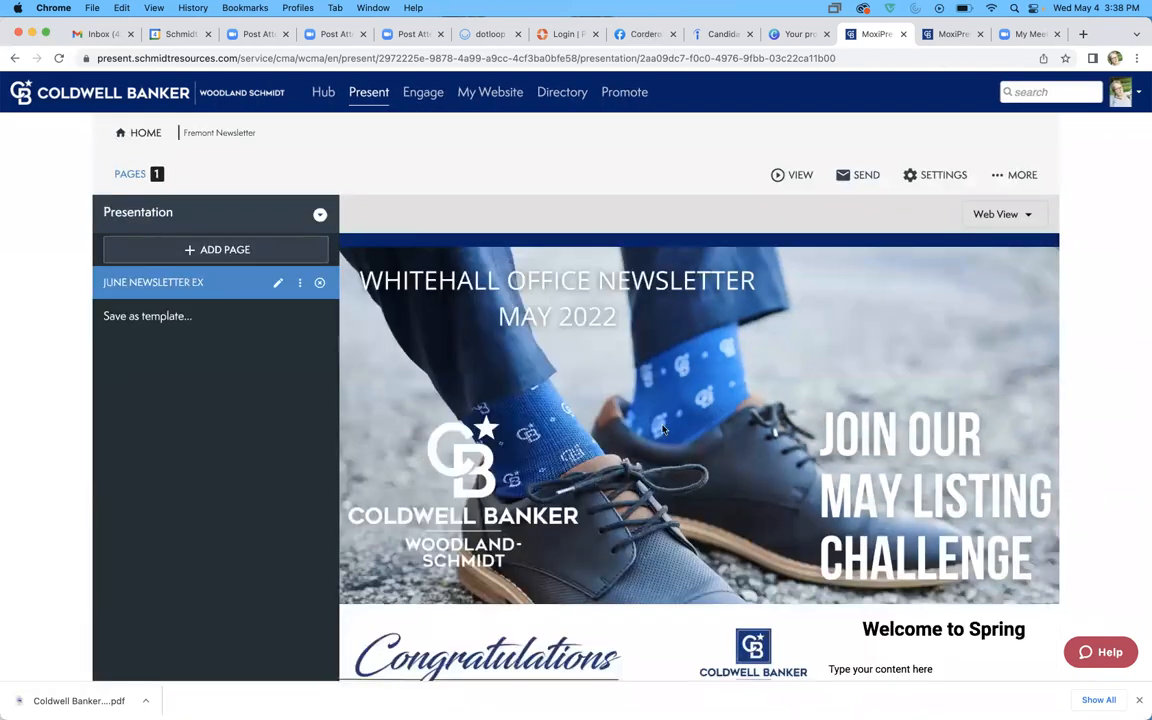
pyautogui.scroll(-15, 663, 430)
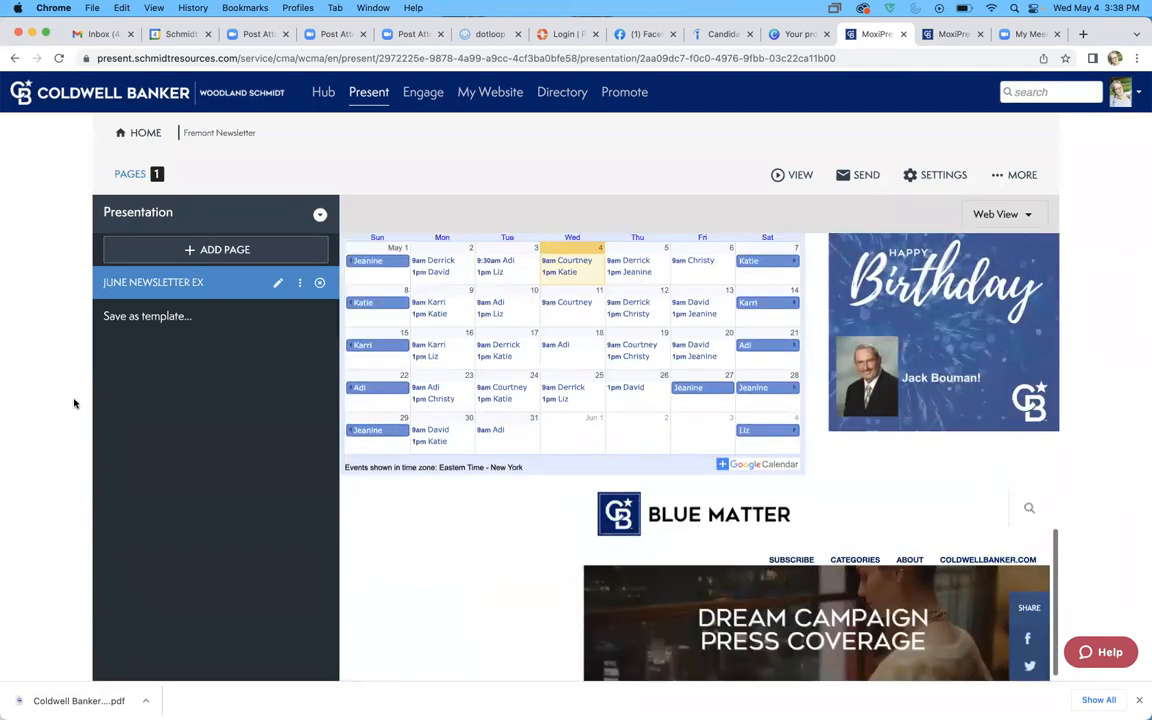
pyautogui.scroll(15, 658, 255)
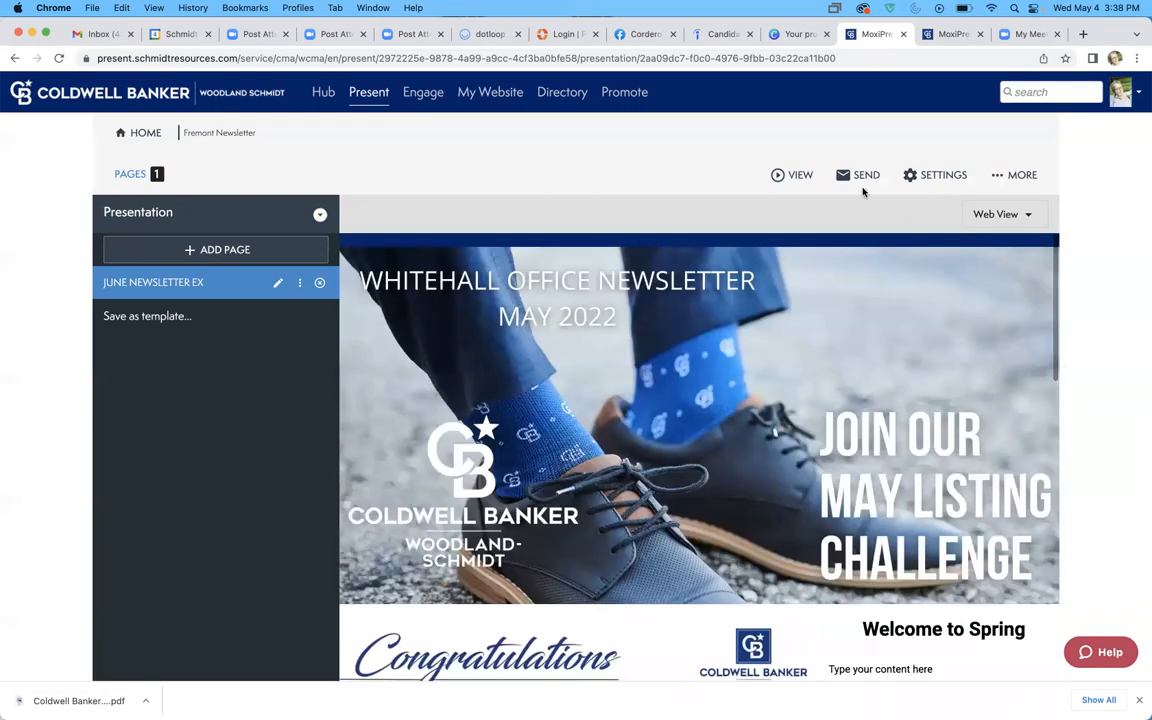
pyautogui.click(778, 175)
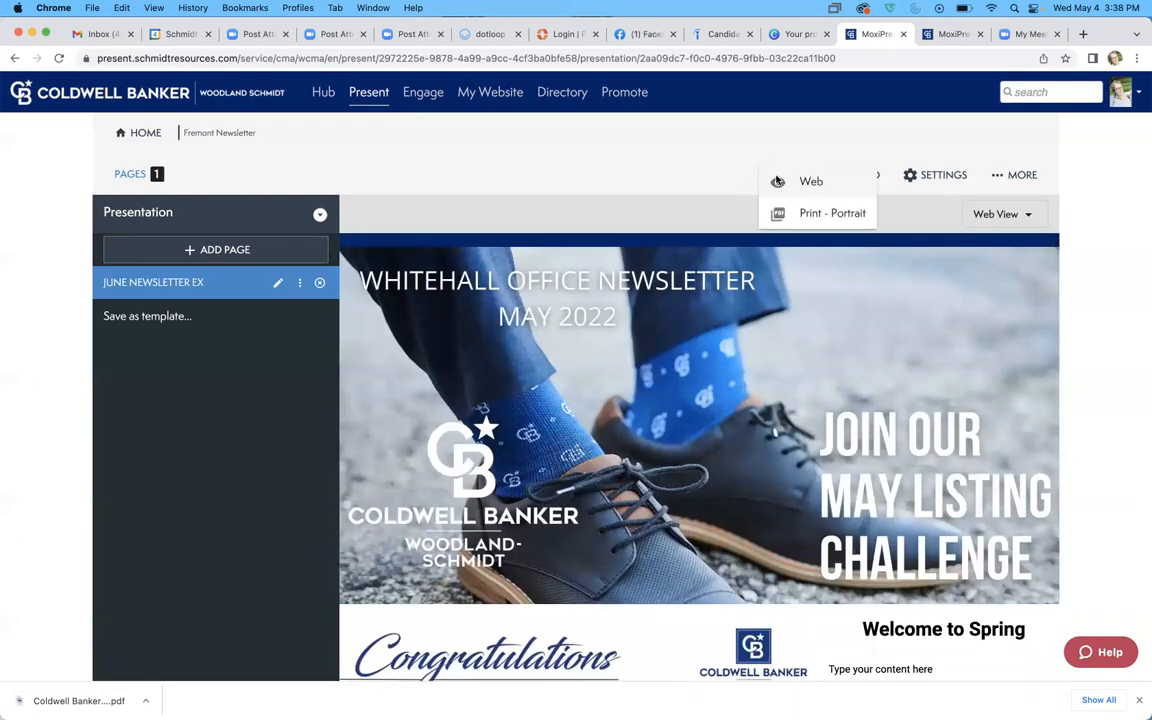
pyautogui.click(797, 181)
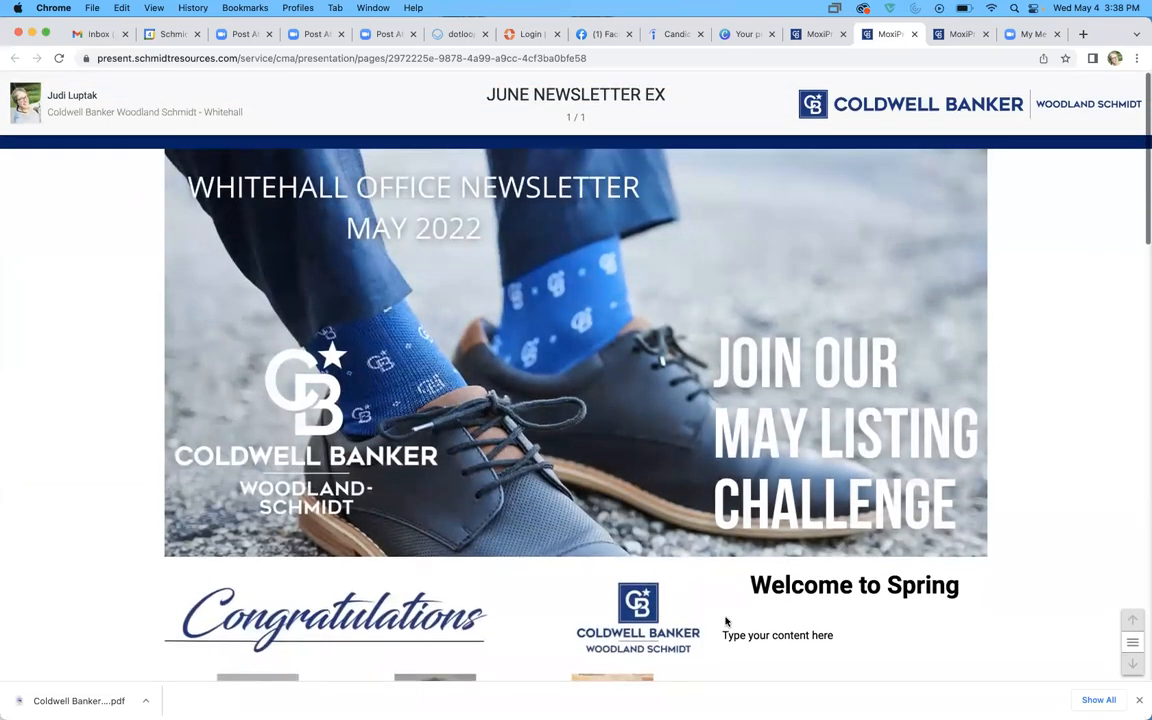
# Look through the upper part of the web newsletter and test playing and pausing the embedded Moxi newsletter training video
pyautogui.scroll(-3, 727, 621)
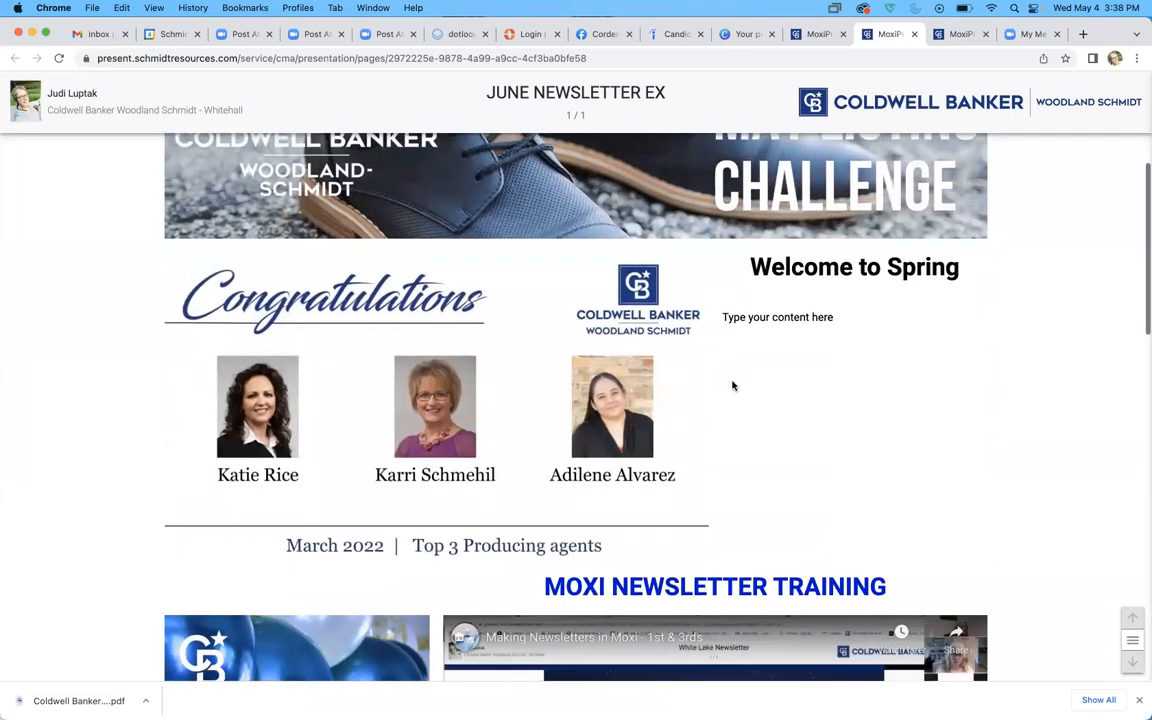
pyautogui.scroll(-3, 470, 445)
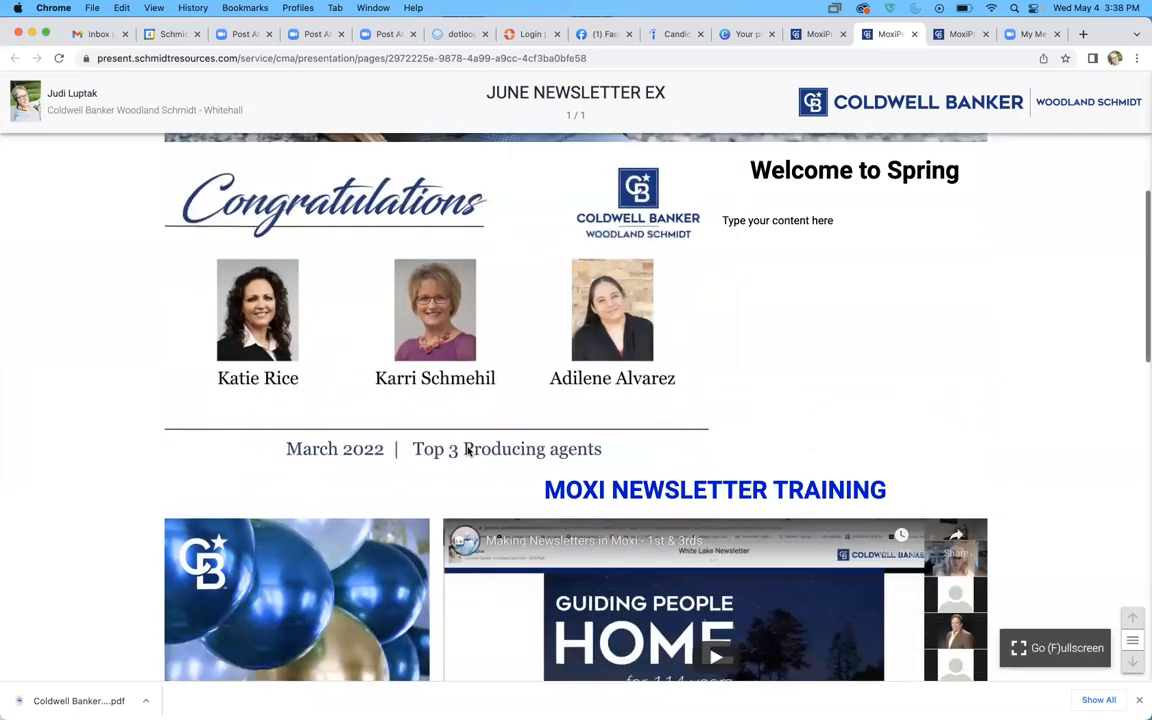
pyautogui.click(704, 520)
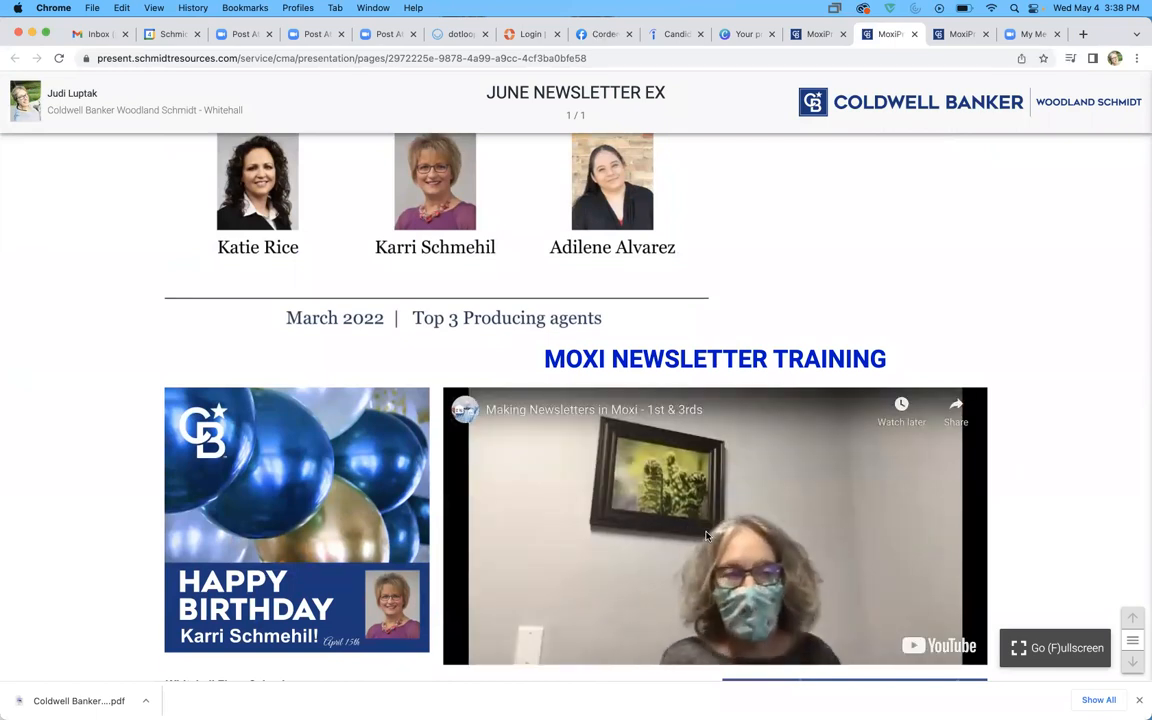
pyautogui.scroll(-2, 716, 533)
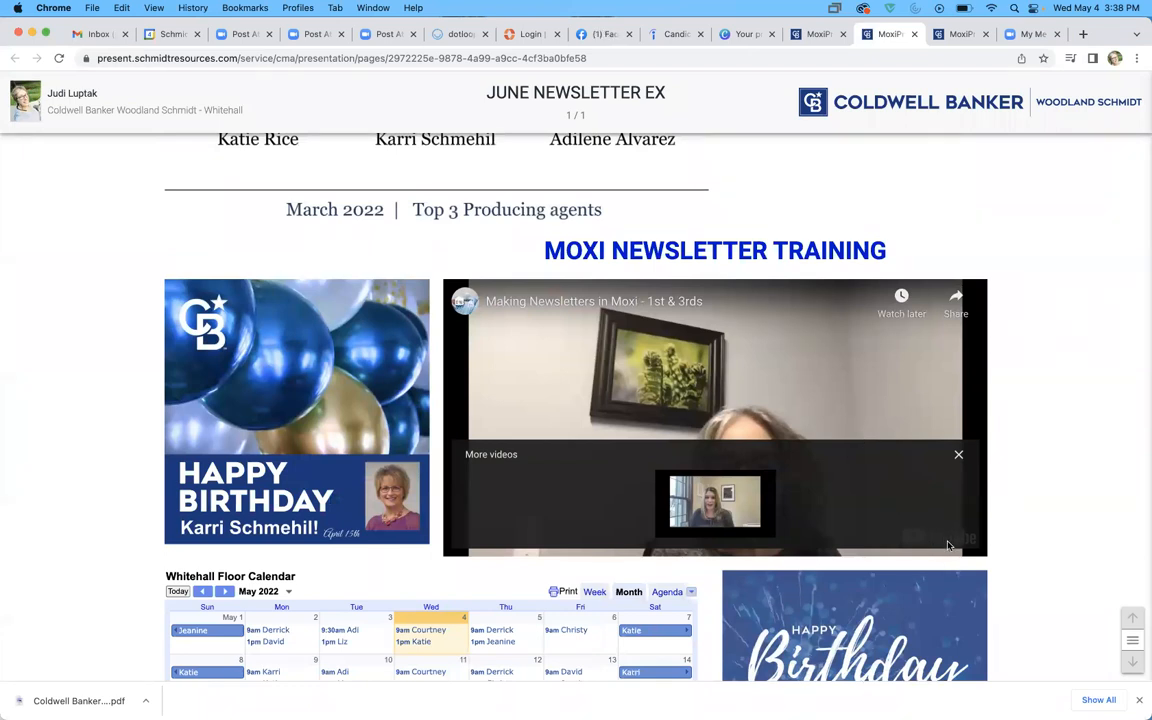
pyautogui.click(707, 458)
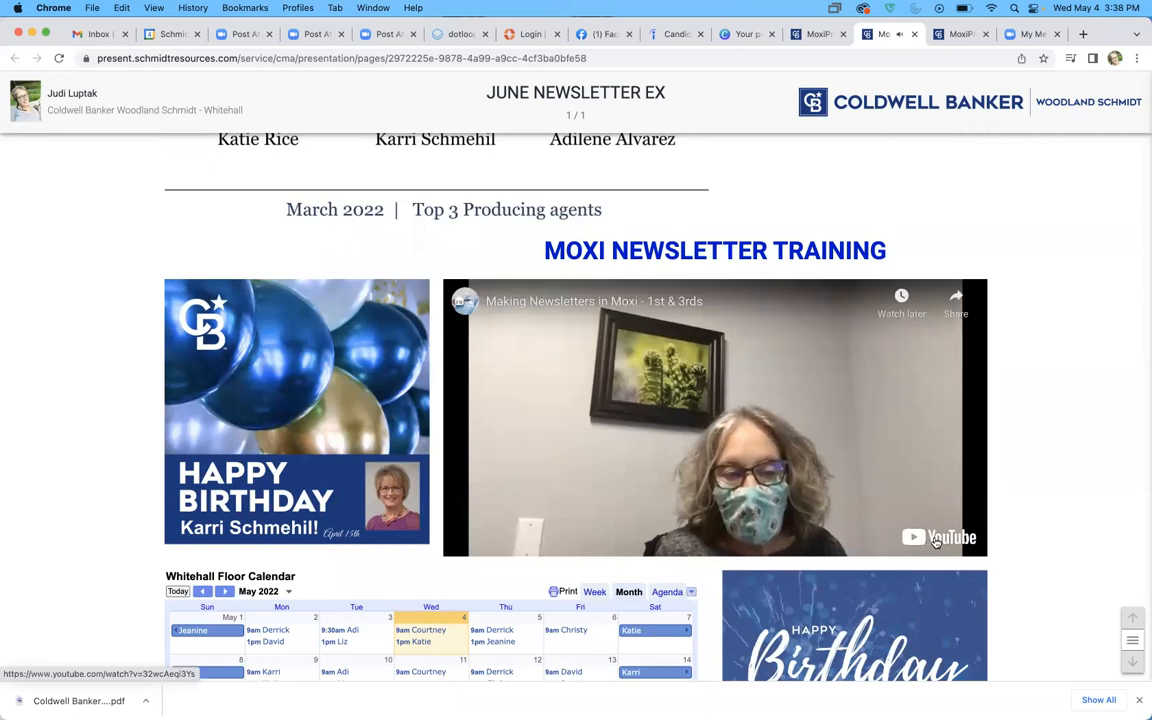
pyautogui.click(725, 484)
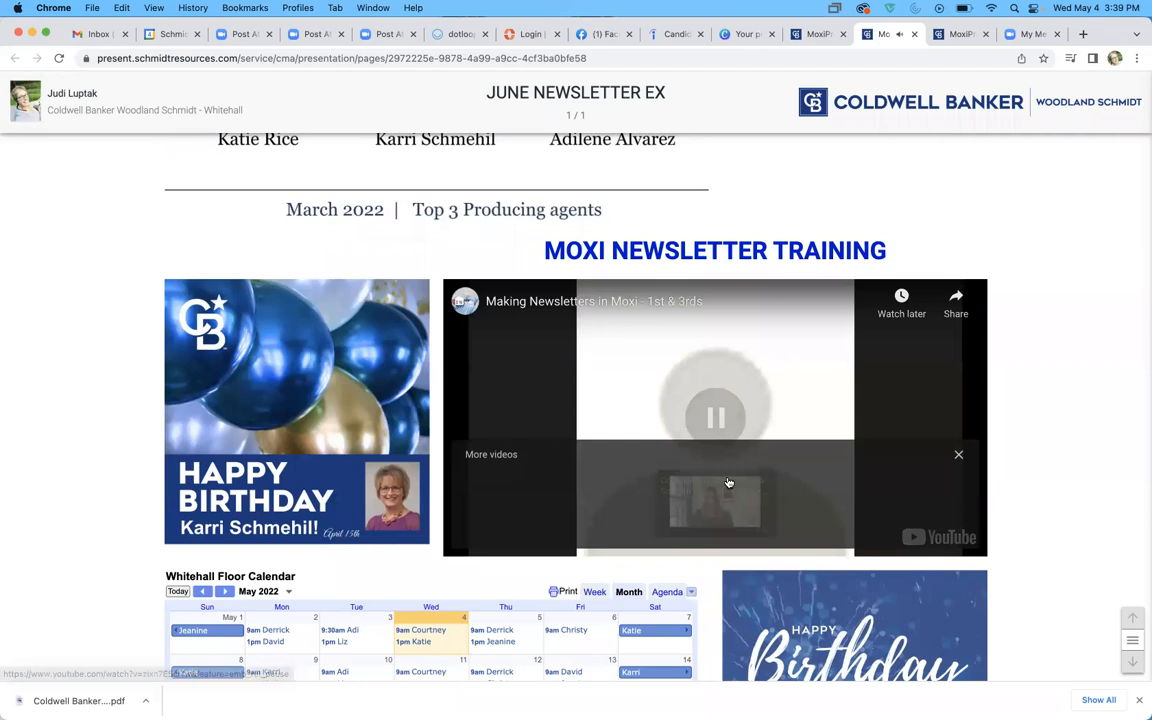
# Open the details of the 9am shift on Monday, May 16 in the embedded Whitehall Floor Calendar
pyautogui.scroll(-4, 1033, 422)
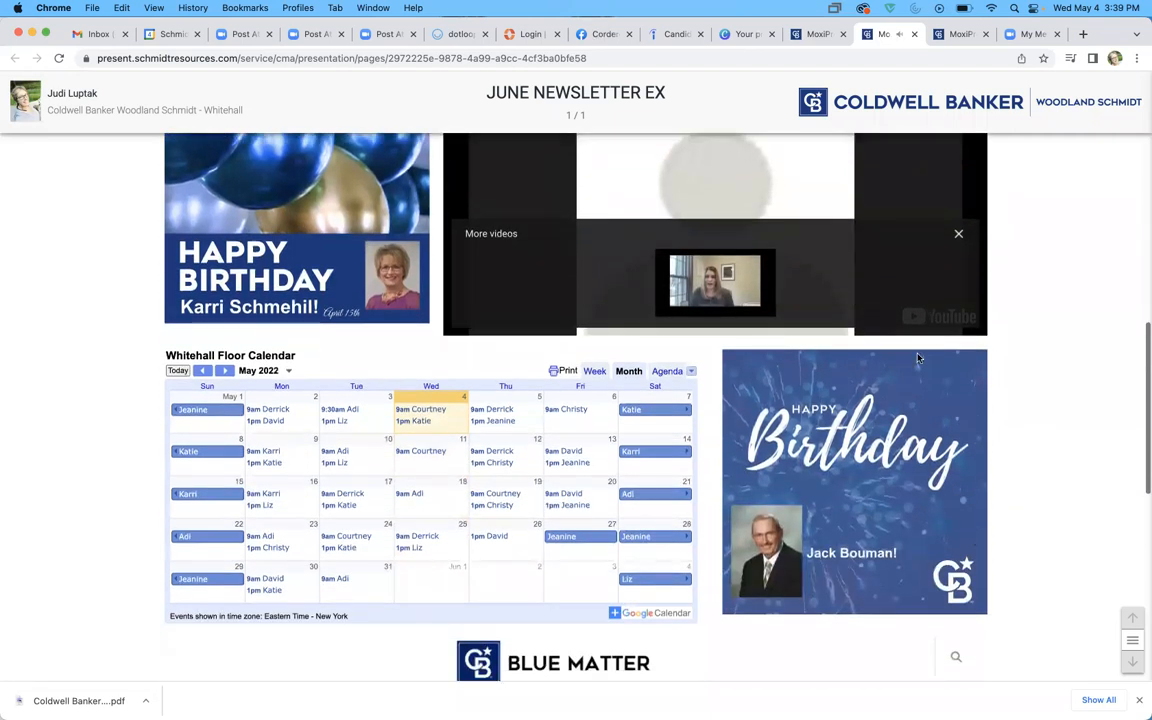
pyautogui.click(264, 494)
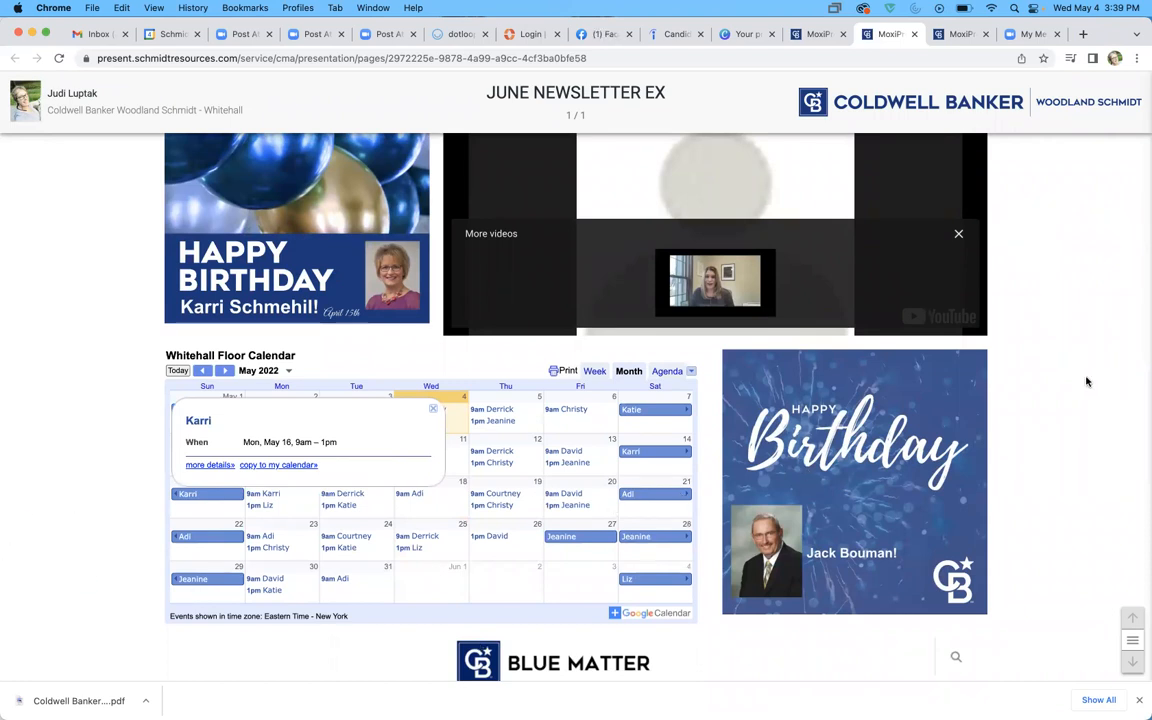
# Check how the embedded Blue Matter blog article scrolls inside its module, and return to the start of the newsletter
pyautogui.scroll(-5, 1085, 380)
pyautogui.scroll(2, 672, 415)
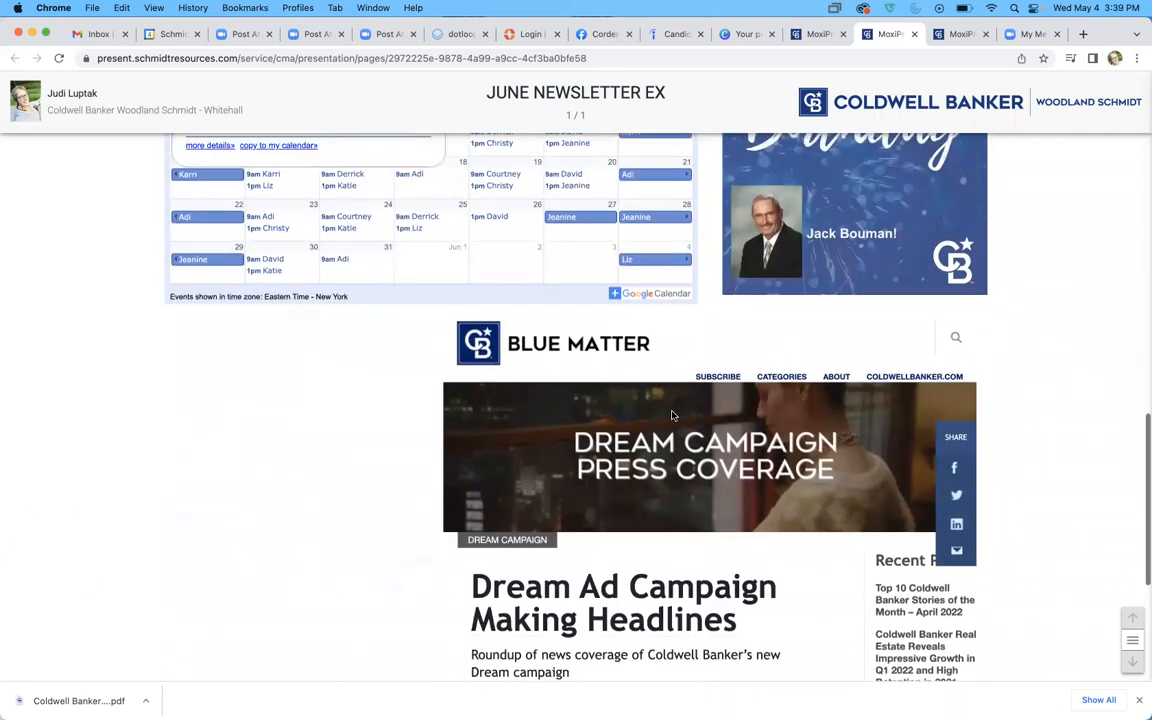
pyautogui.scroll(-5, 674, 411)
pyautogui.scroll(-4, 676, 537)
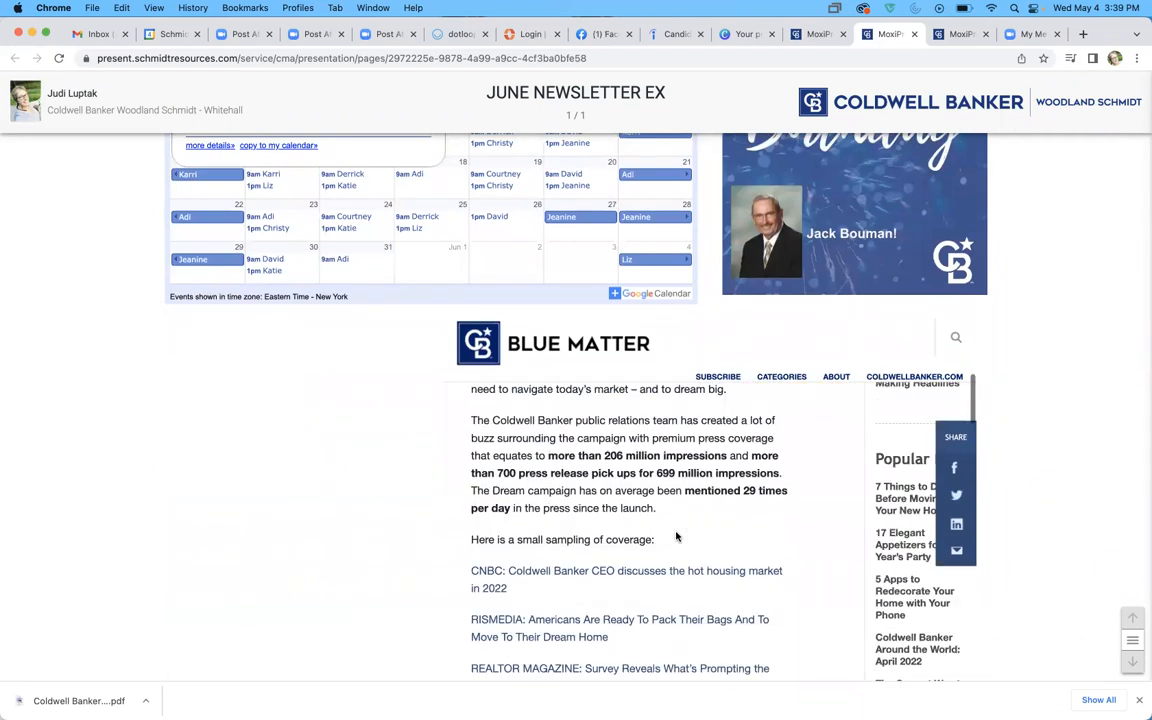
pyautogui.scroll(5, 676, 537)
pyautogui.scroll(1, 676, 537)
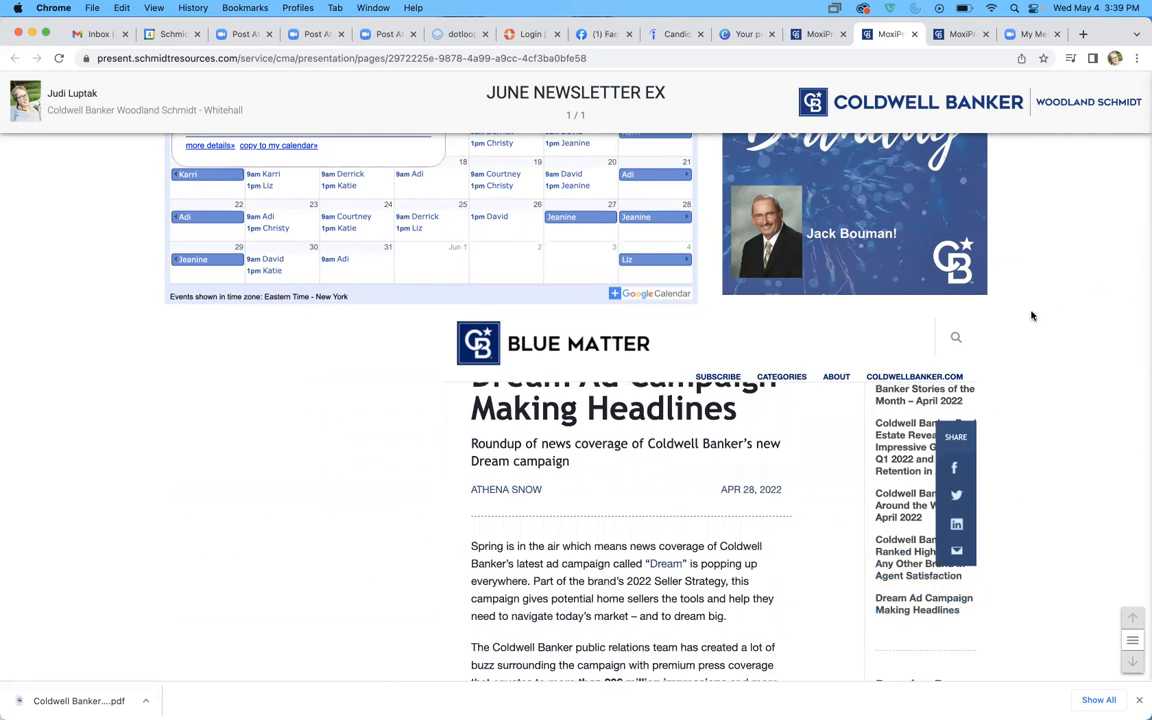
pyautogui.scroll(-3, 1032, 316)
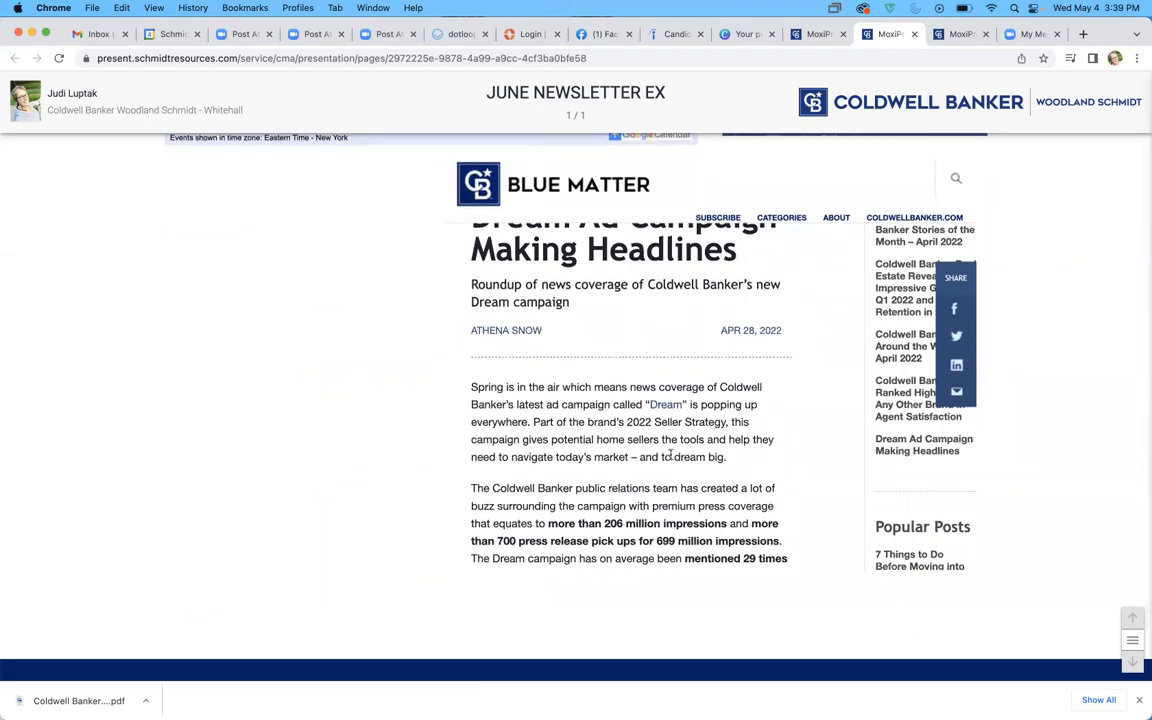
pyautogui.scroll(5, 620, 401)
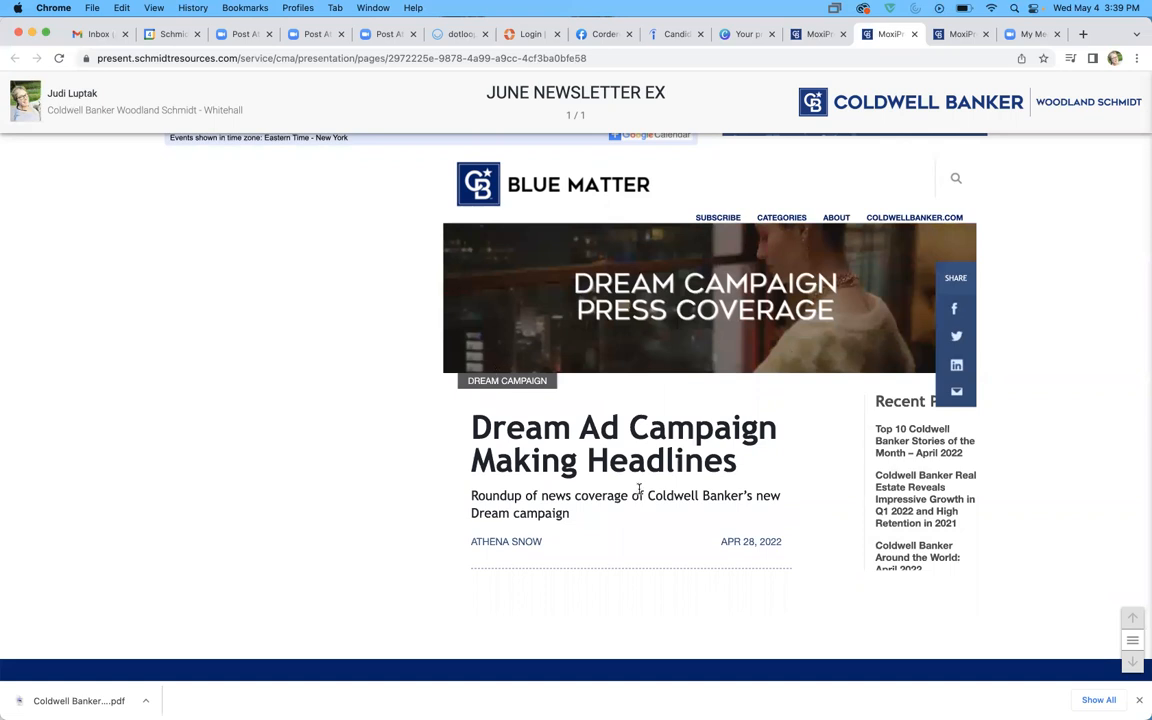
pyautogui.scroll(-3, 658, 470)
pyautogui.scroll(3, 658, 470)
pyautogui.scroll(-5, 779, 486)
pyautogui.scroll(5, 740, 400)
pyautogui.scroll(3, 428, 414)
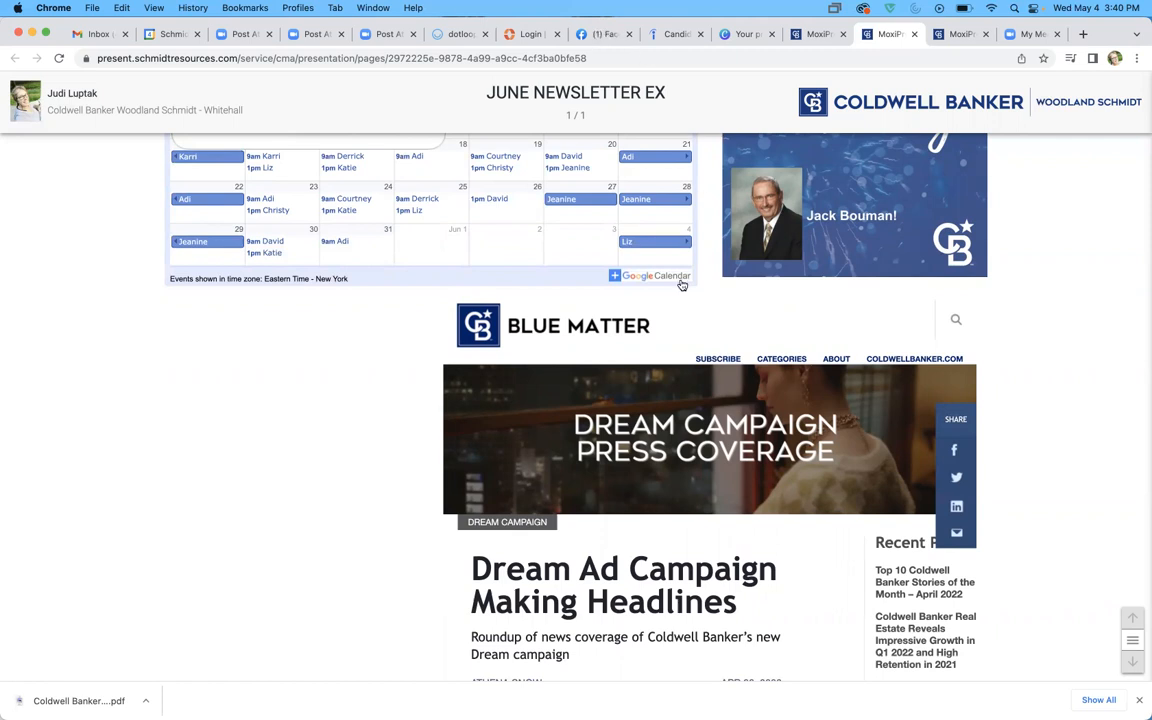
pyautogui.scroll(10, 819, 354)
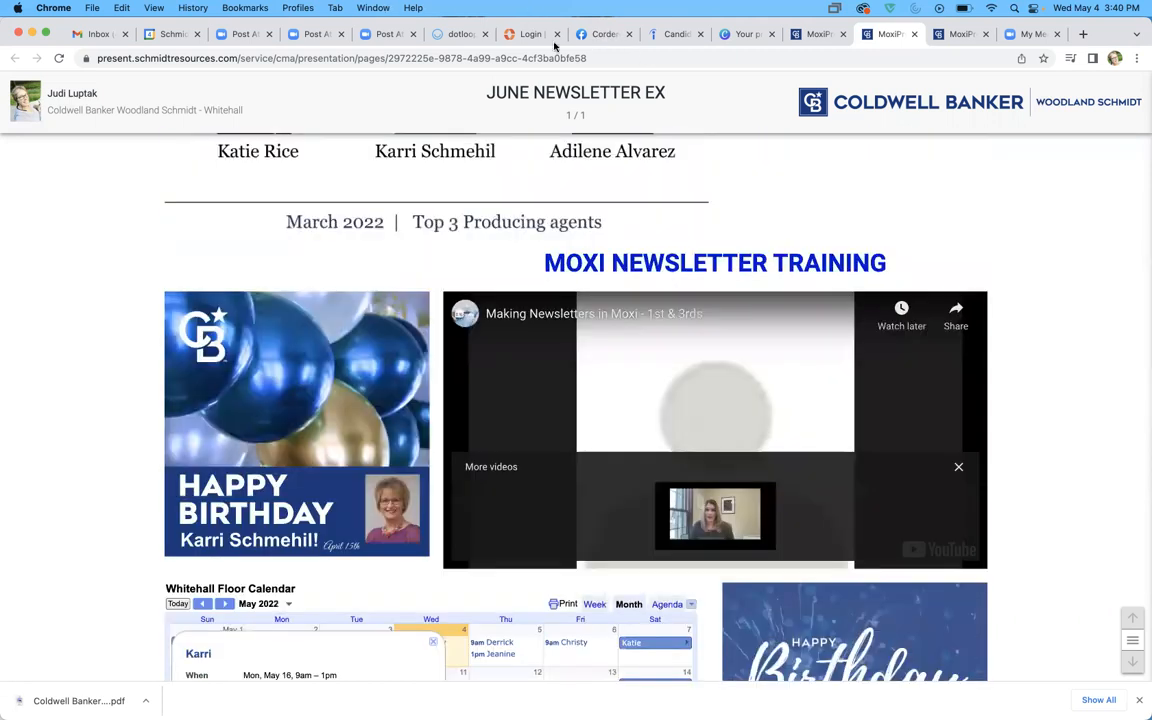
pyautogui.scroll(10, 785, 335)
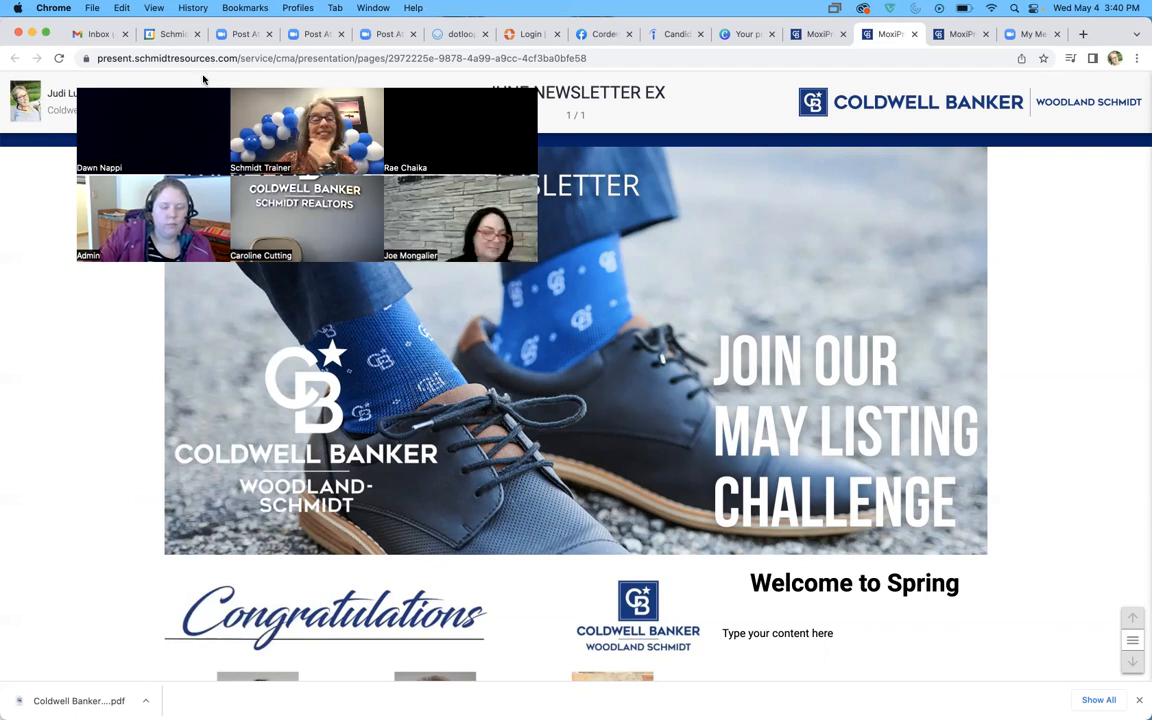
pyautogui.moveTo(203, 80); pyautogui.dragTo(158, 135)
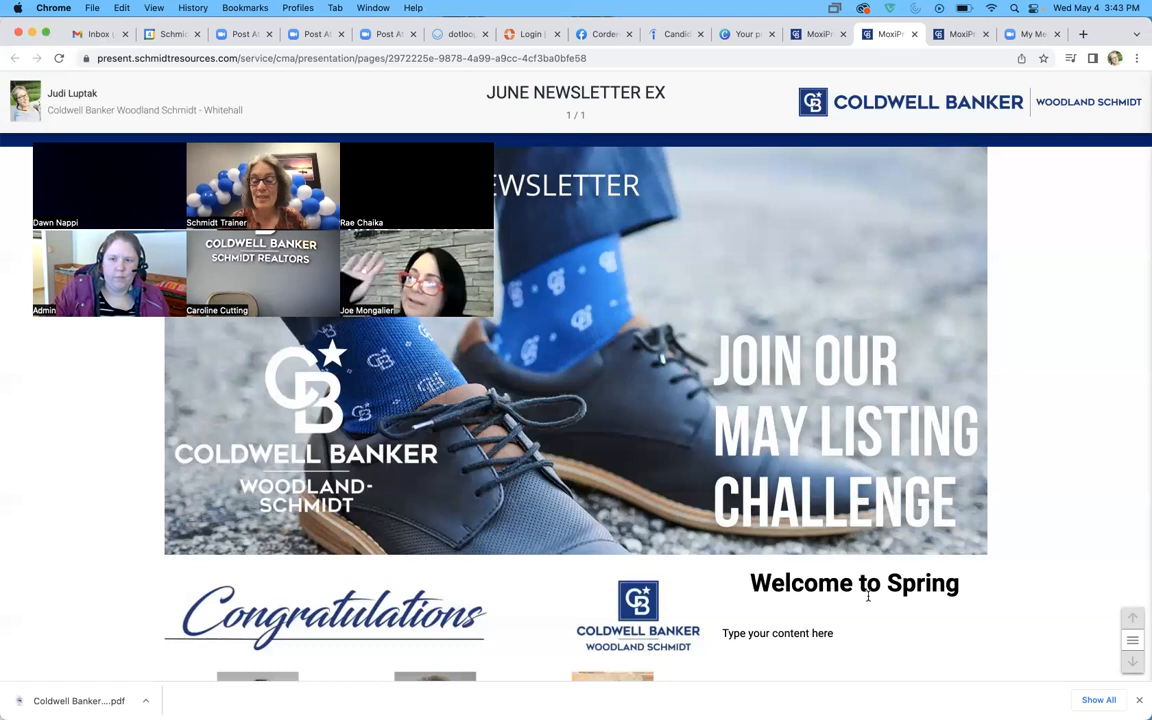
pyautogui.moveTo(763, 712)
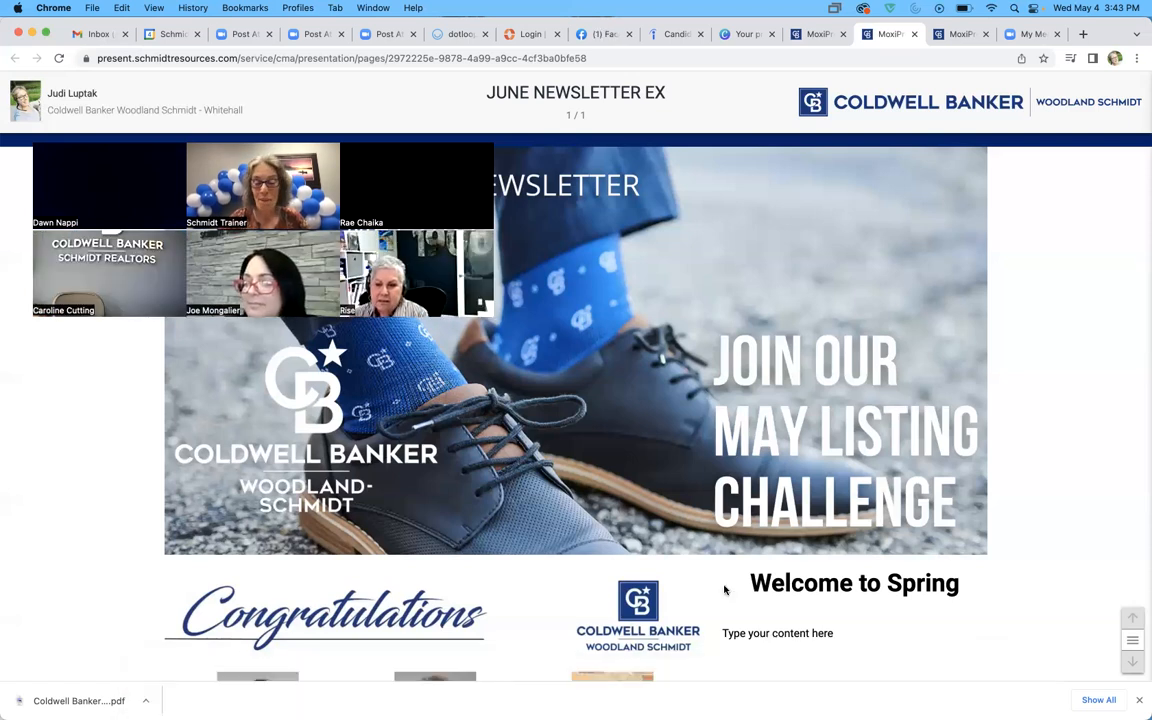